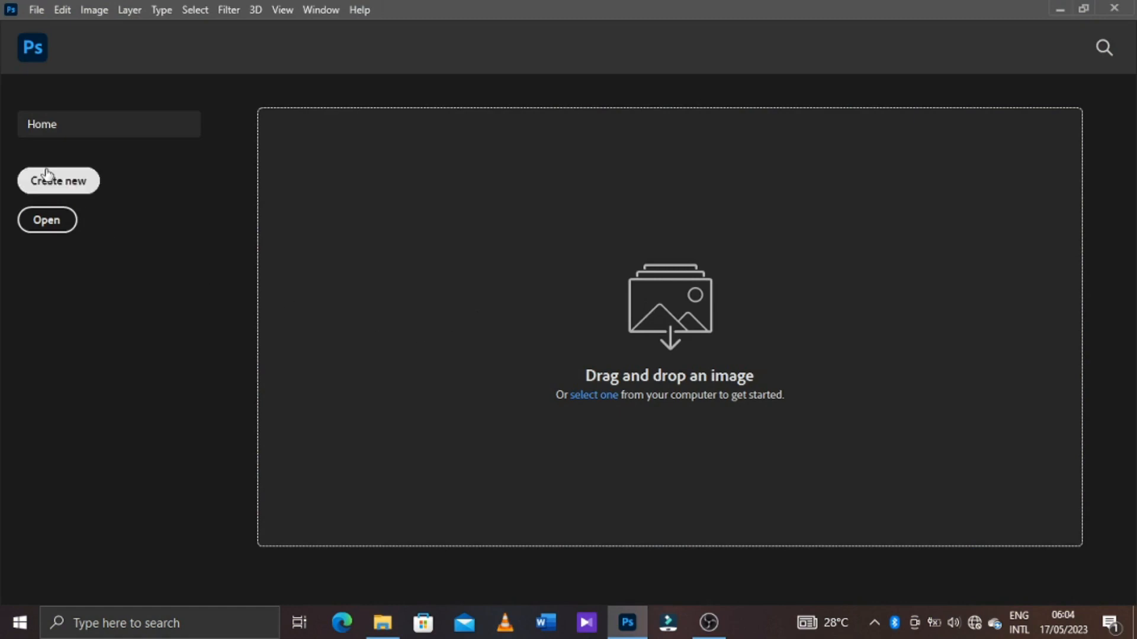
Create a 1080 x 1080 px document at 300 pixels/inch named CATERING SERVICES with a white background, and collapse the character settings
click(67, 186)
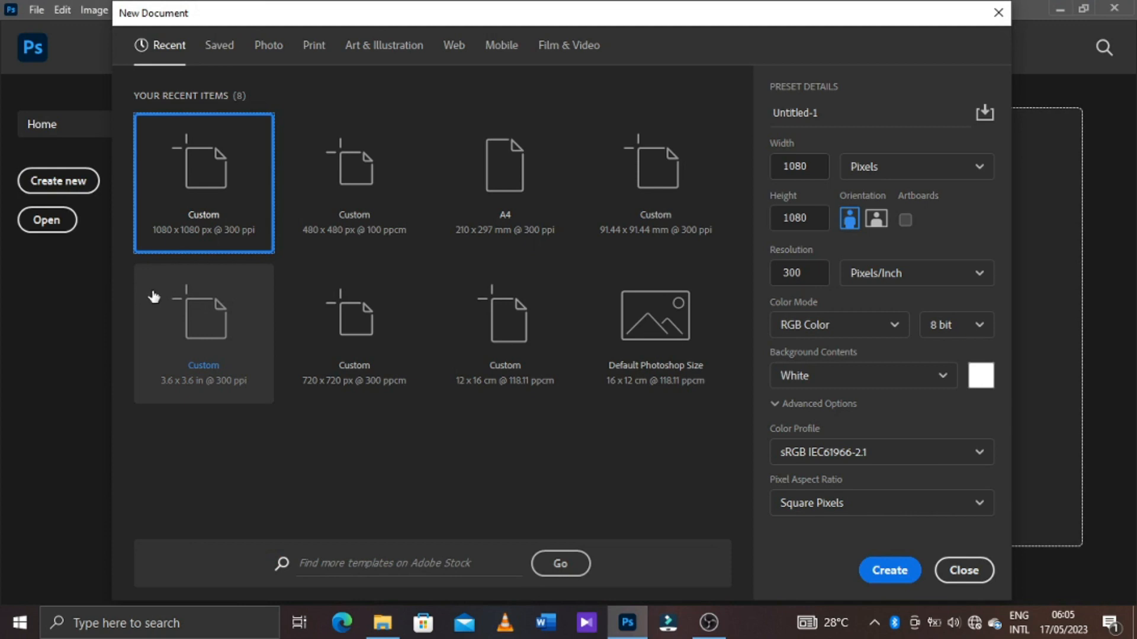
click(847, 108)
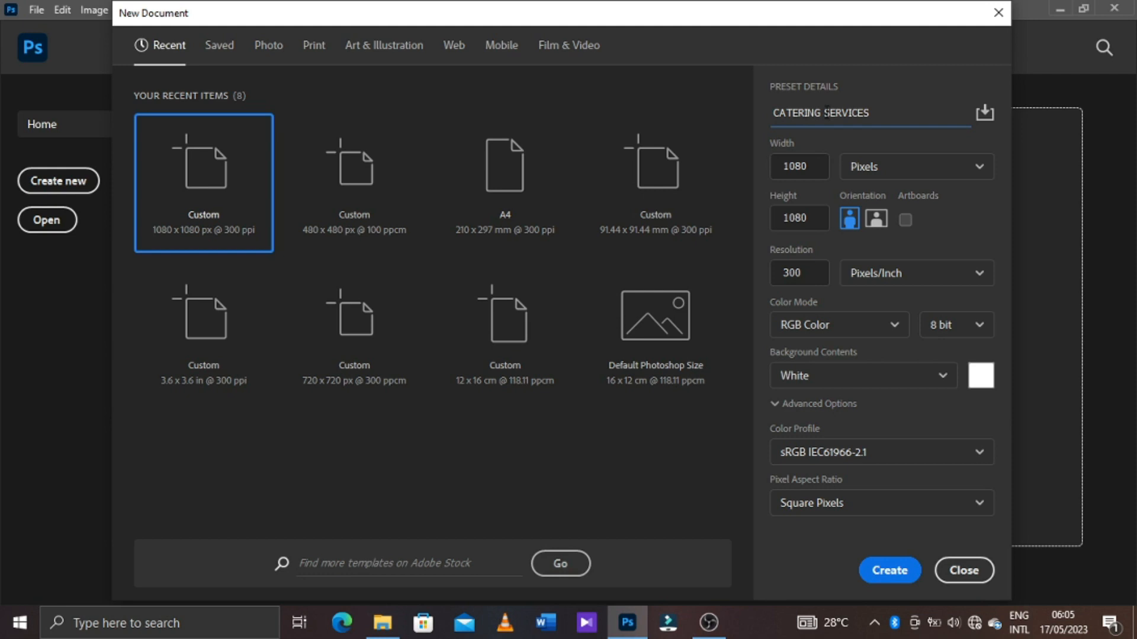
click(824, 170)
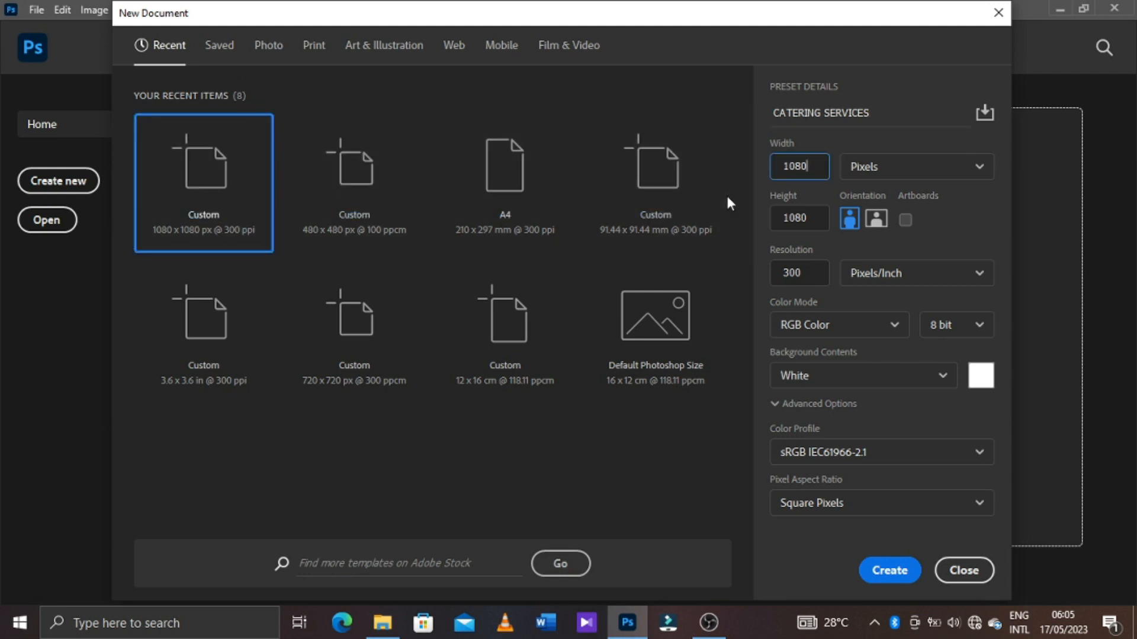
click(229, 119)
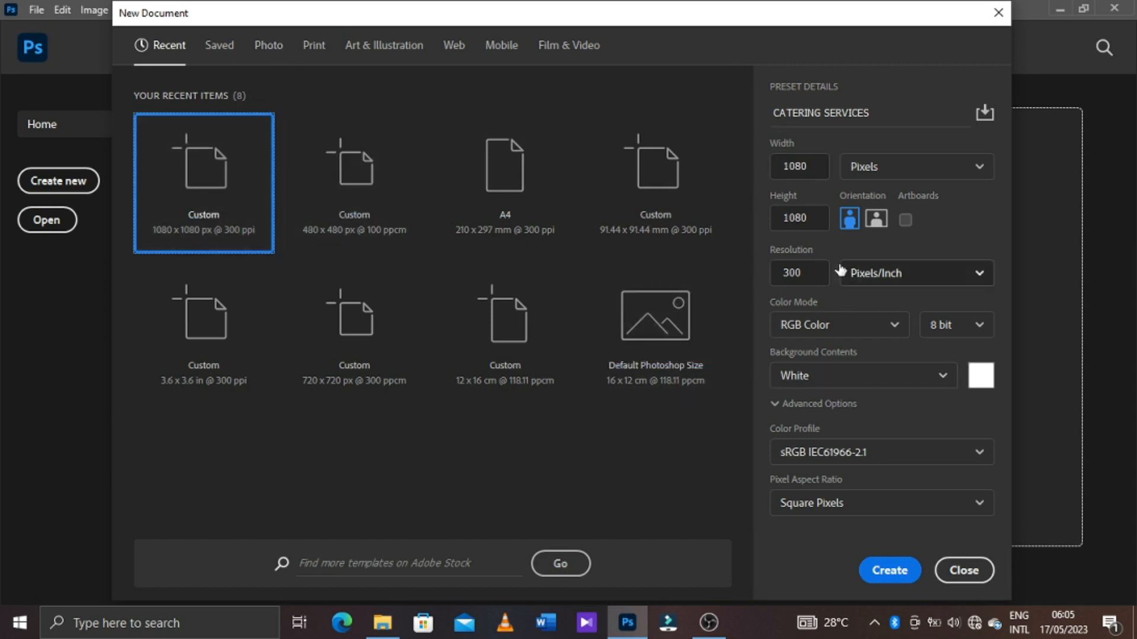
click(901, 580)
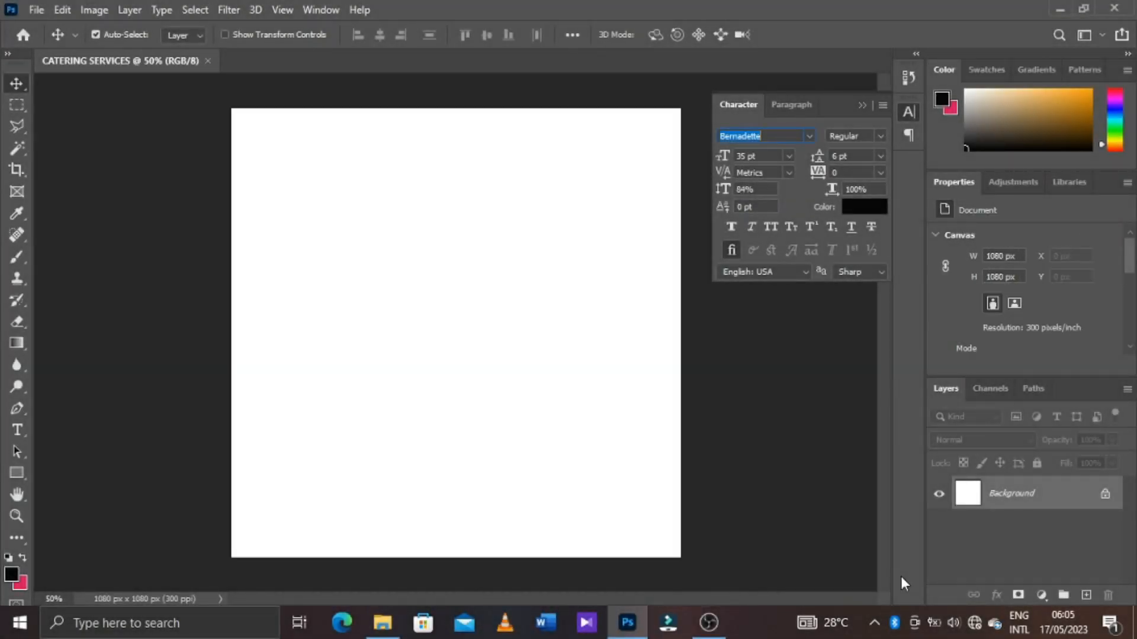
click(864, 104)
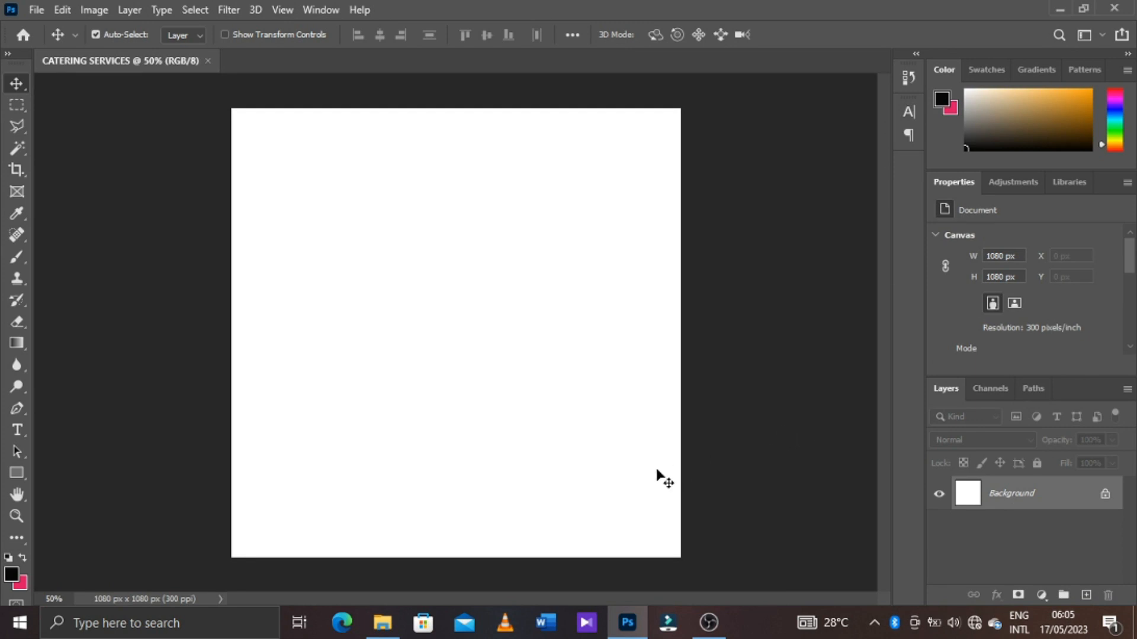
Add a solid color fill layer in light grey f2f2f2 above the background
click(1041, 596)
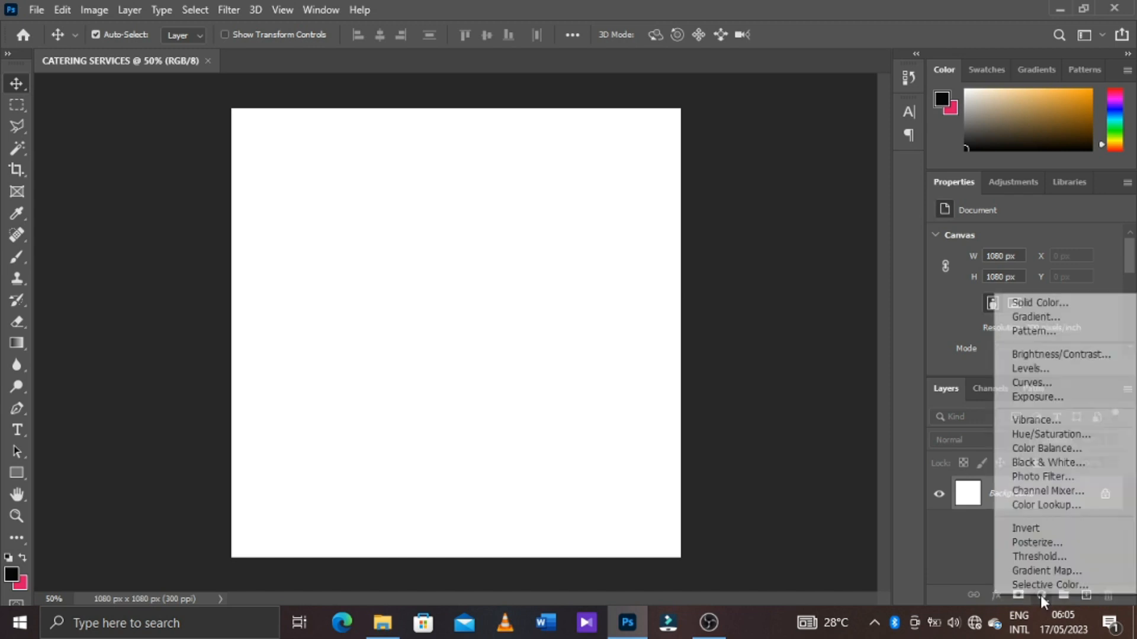
click(1067, 309)
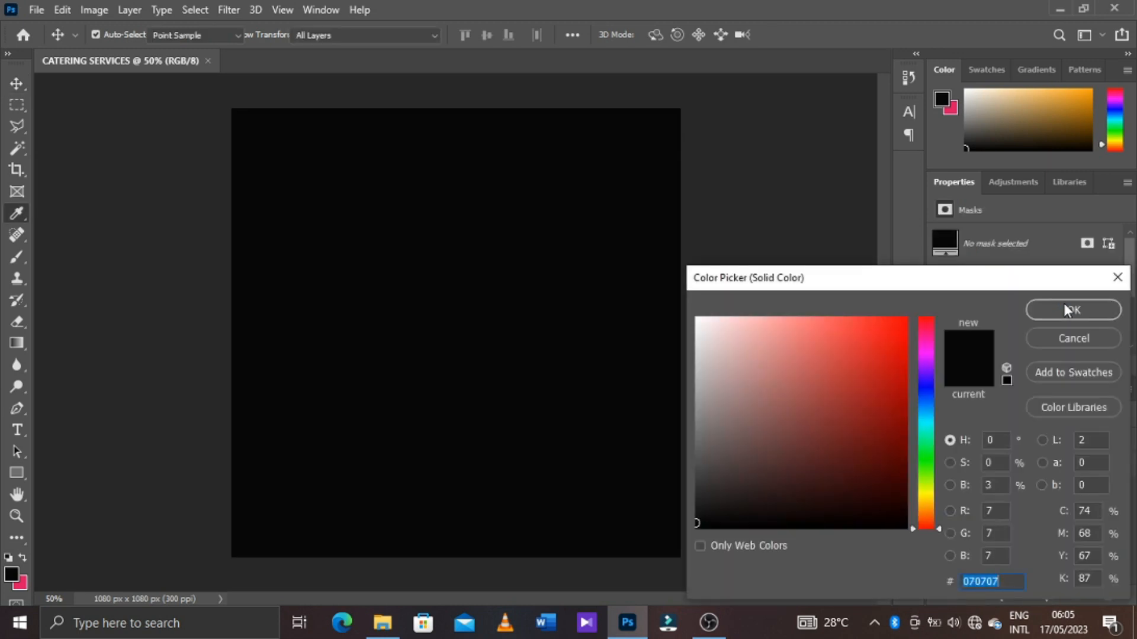
mouse_move(764, 332)
mouse_down()
mouse_move(703, 337)
mouse_move(696, 327)
mouse_up()
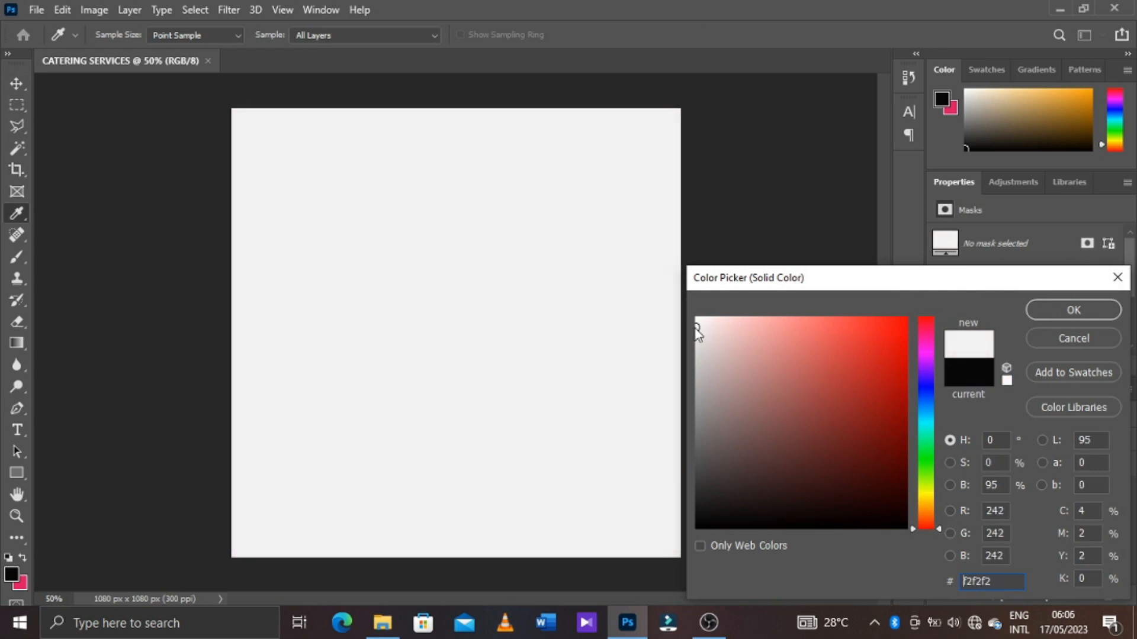
click(1060, 315)
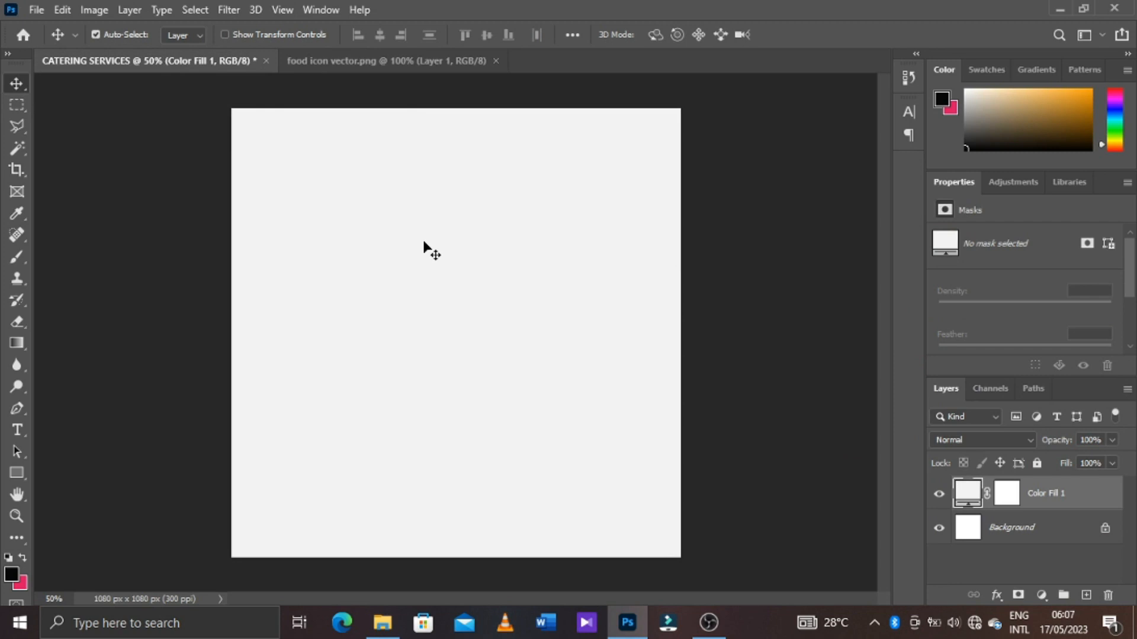
Place the food icon vector image as an embedded object covering the whole canvas
click(34, 10)
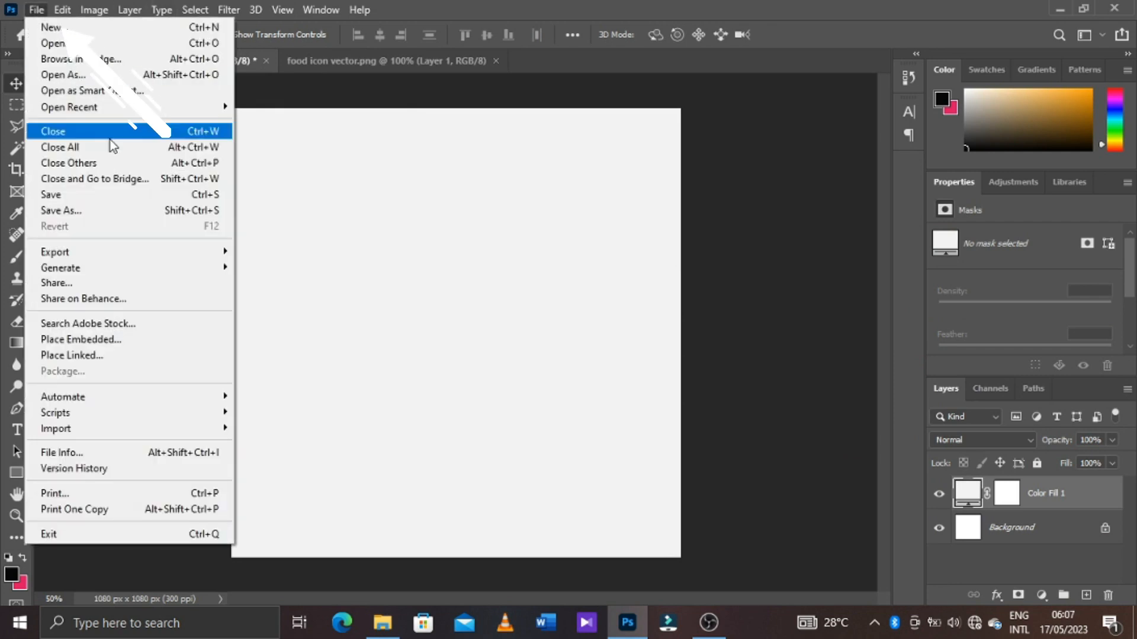
click(125, 340)
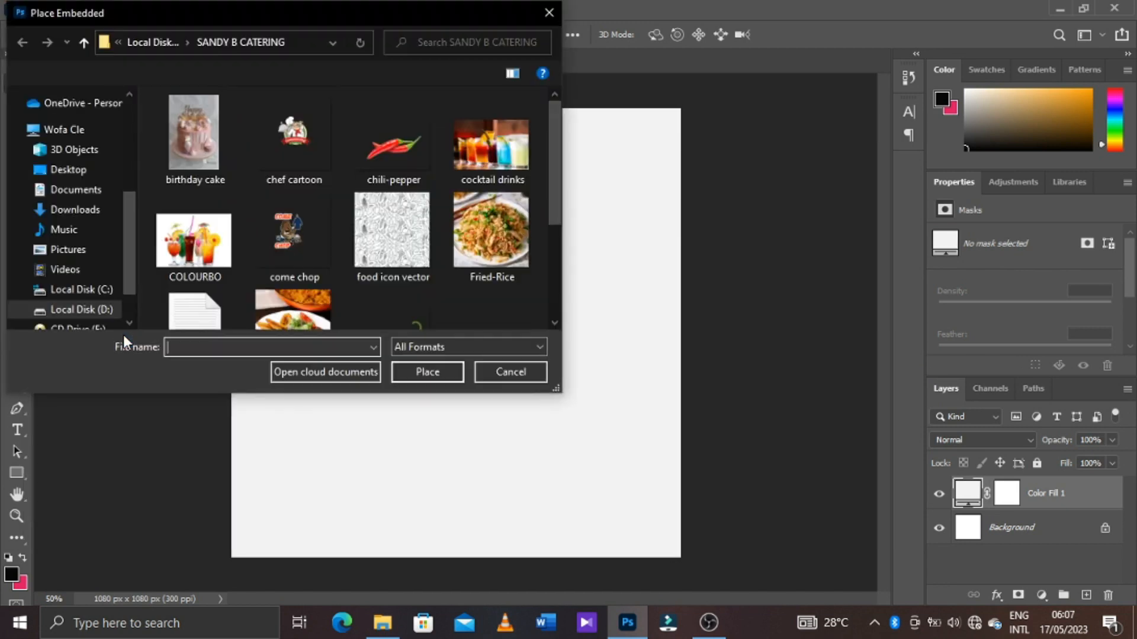
click(403, 242)
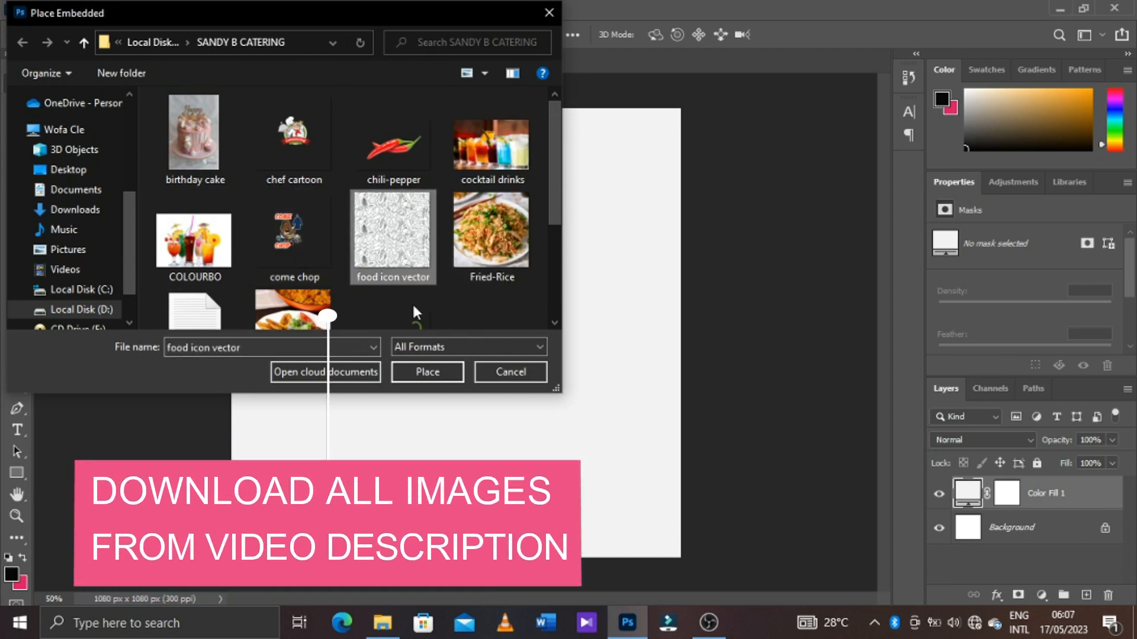
click(427, 373)
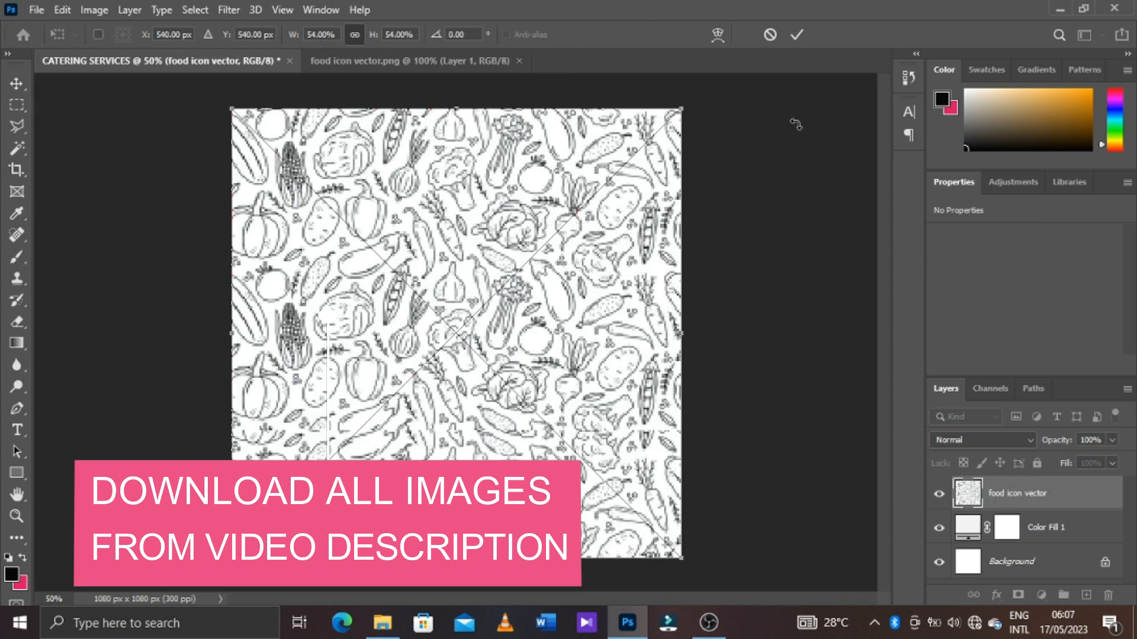
click(797, 31)
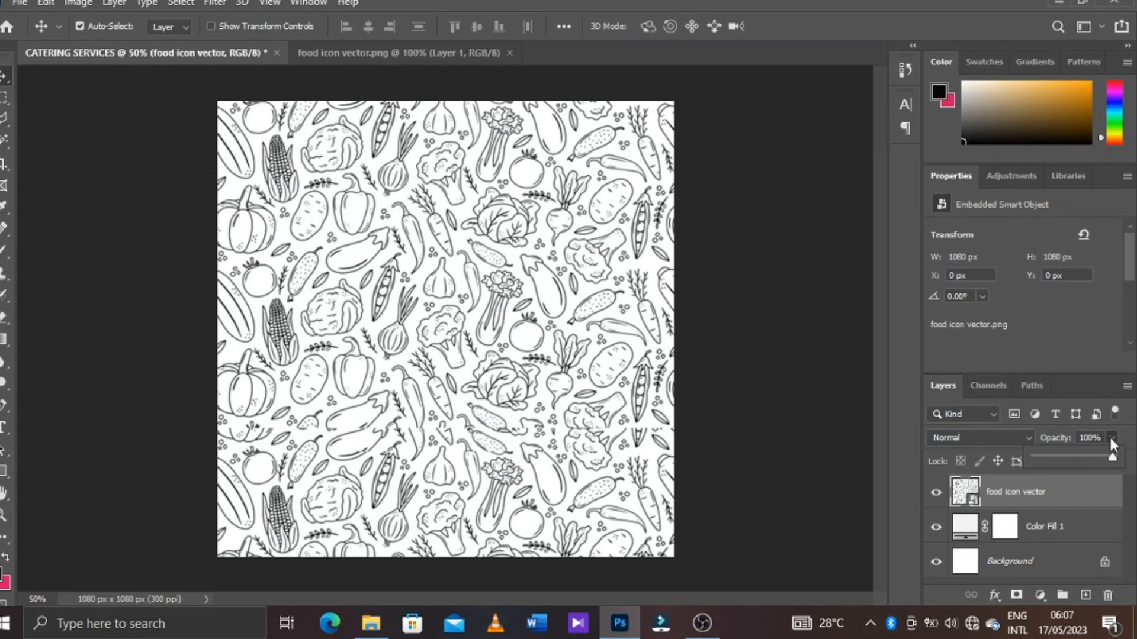
Lower the opacity of the food icon vector layer to 10%
click(1111, 441)
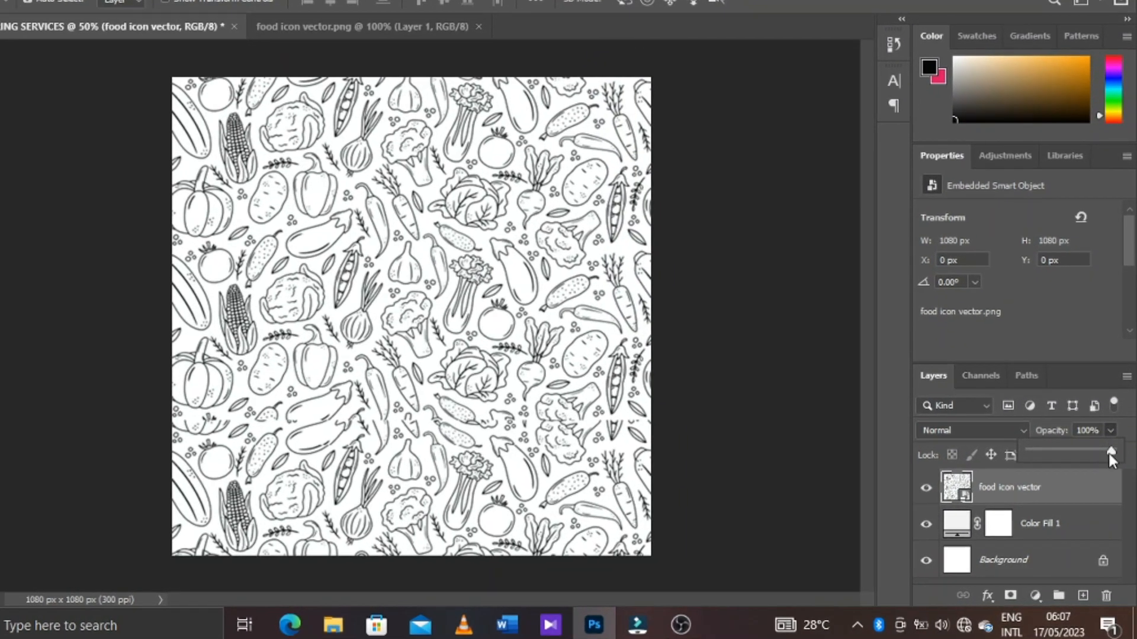
drag(1108, 451, 998, 400)
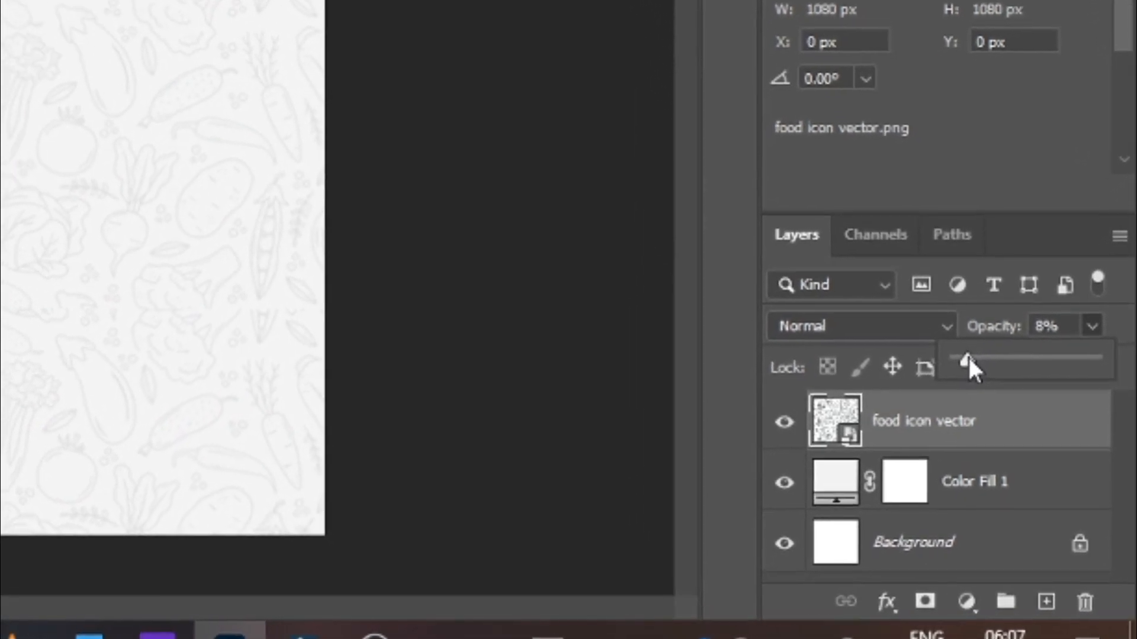
drag(970, 358, 971, 358)
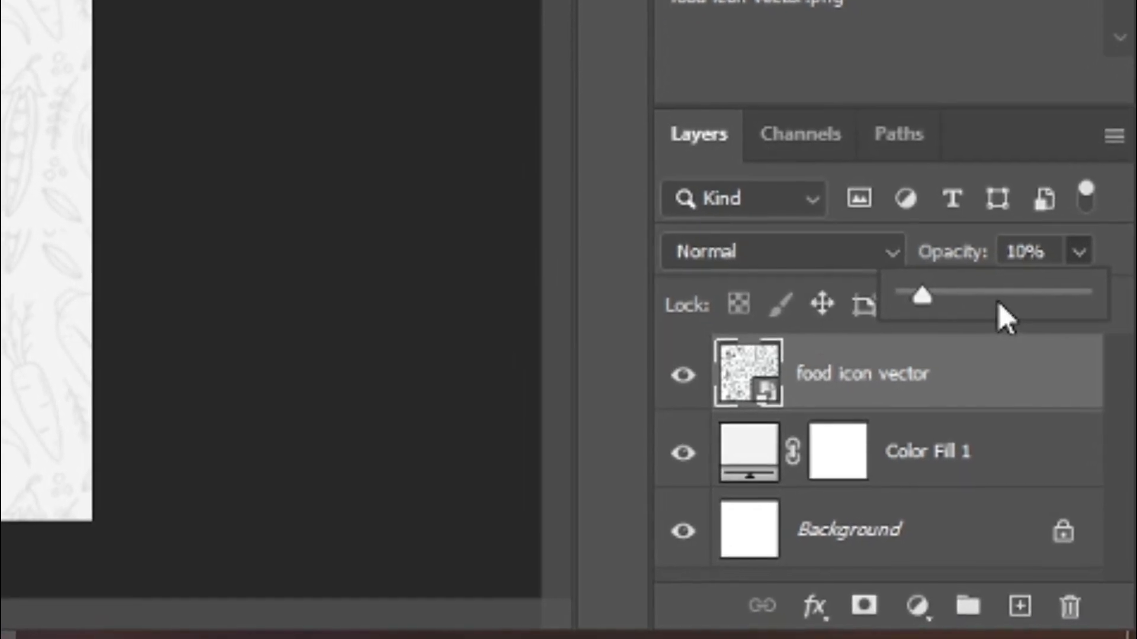
click(1012, 399)
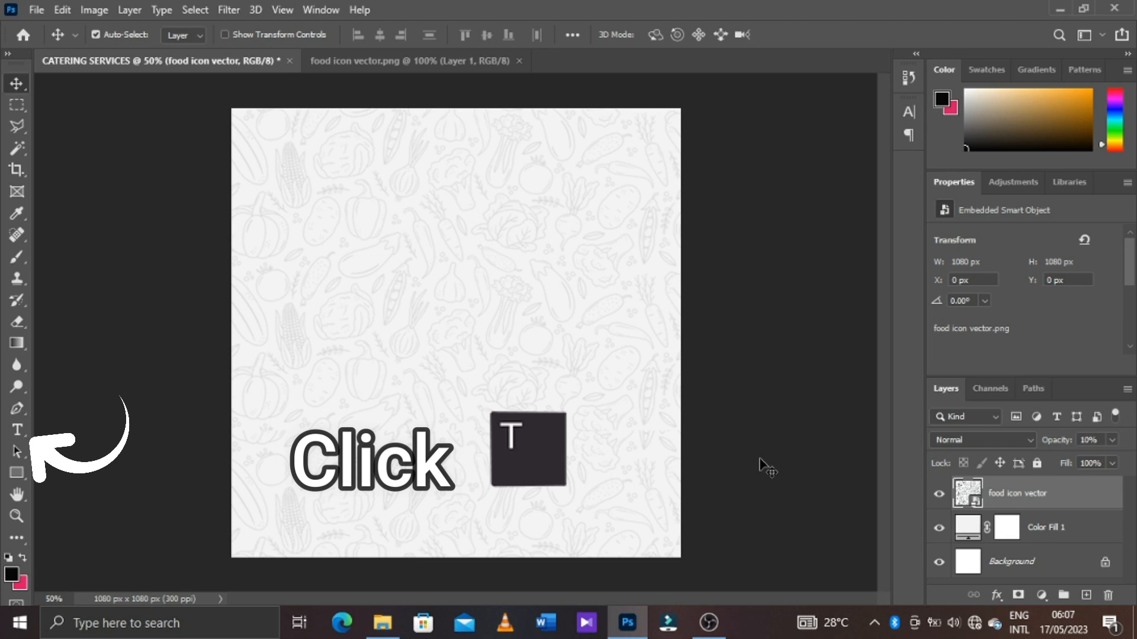
Add a horizontal text line reading "SandyB's" and position it near the top centre of the canvas
click(17, 431)
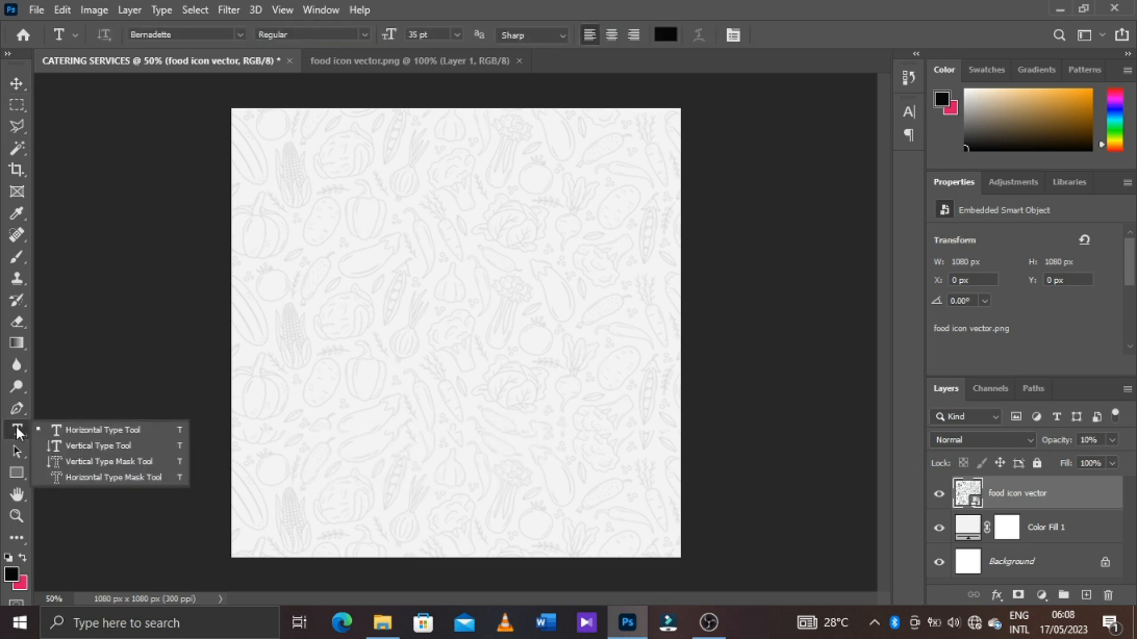
click(98, 436)
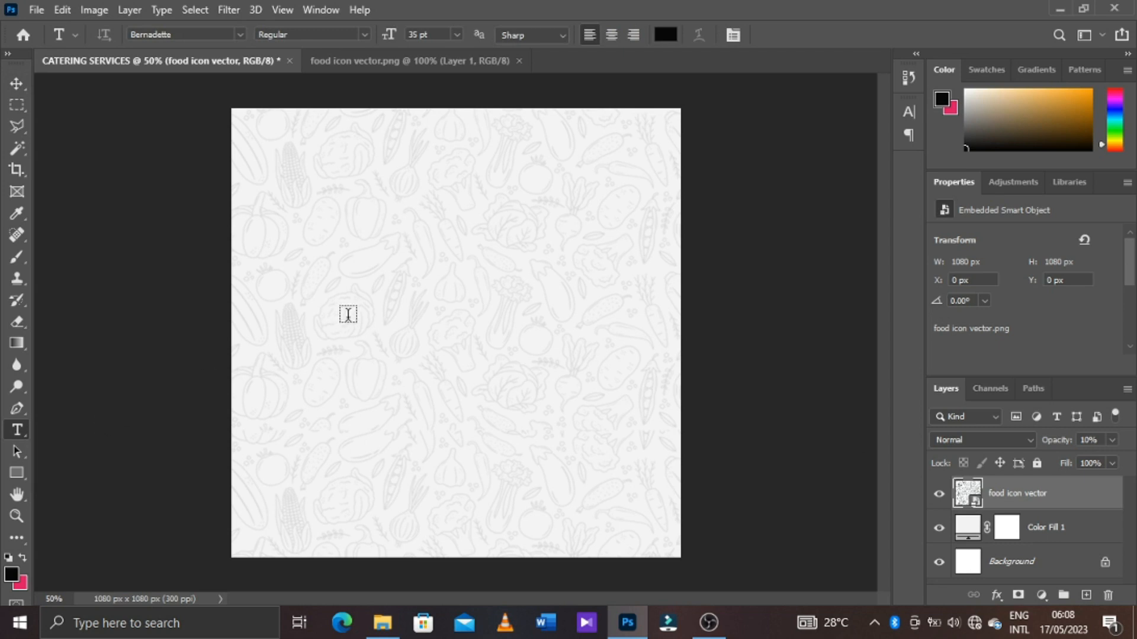
click(425, 223)
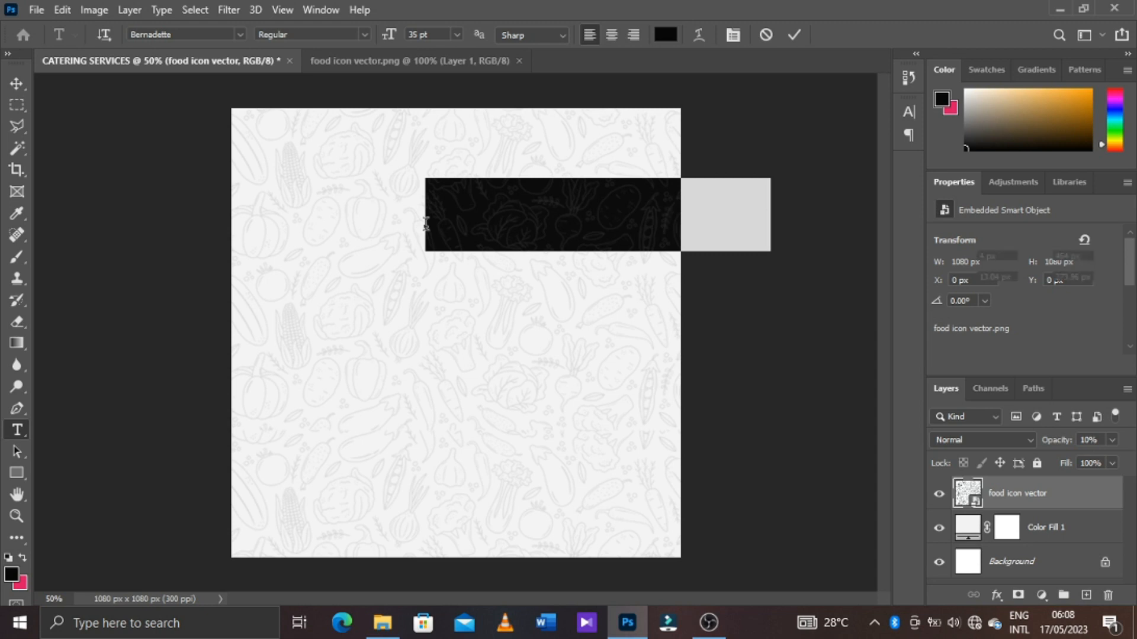
drag(495, 327, 389, 328)
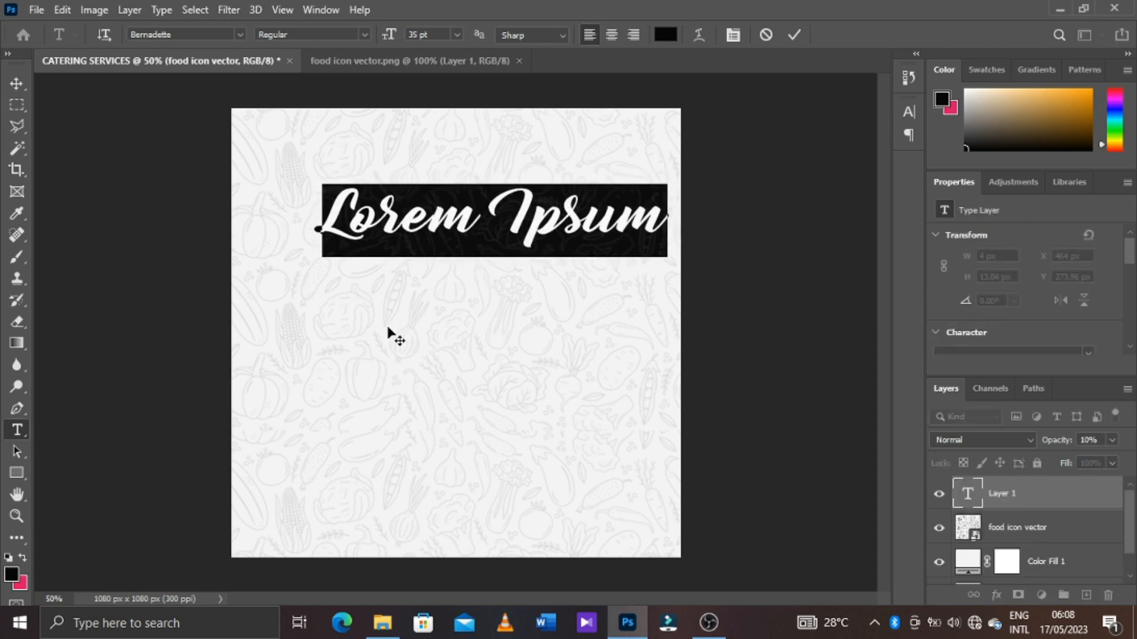
text(S)
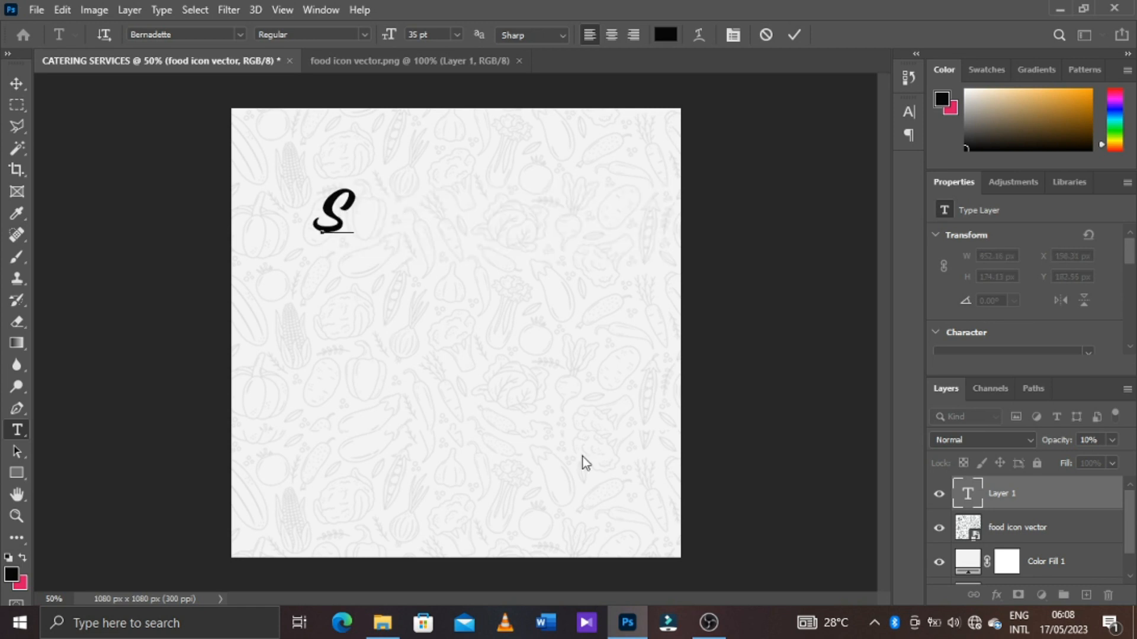
text(andy)
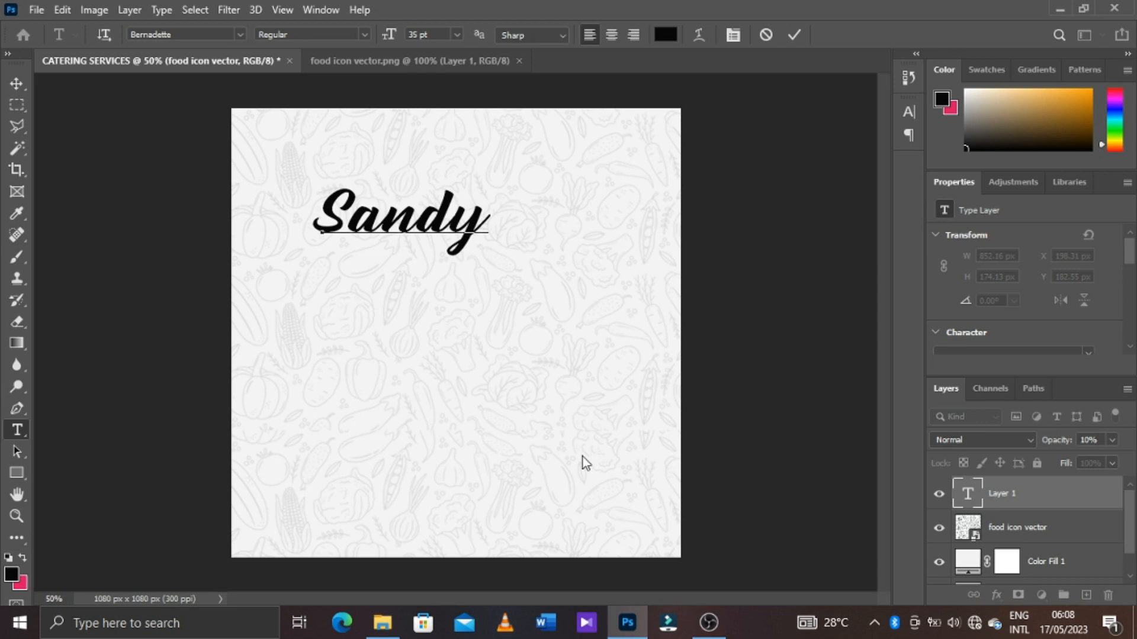
text(B)
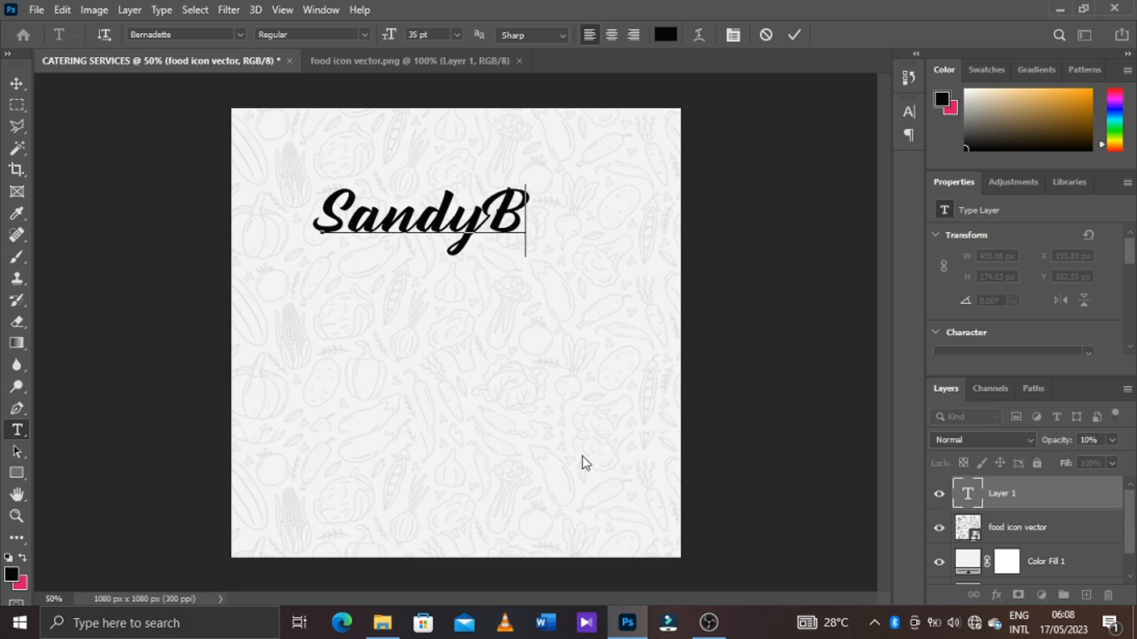
text('s)
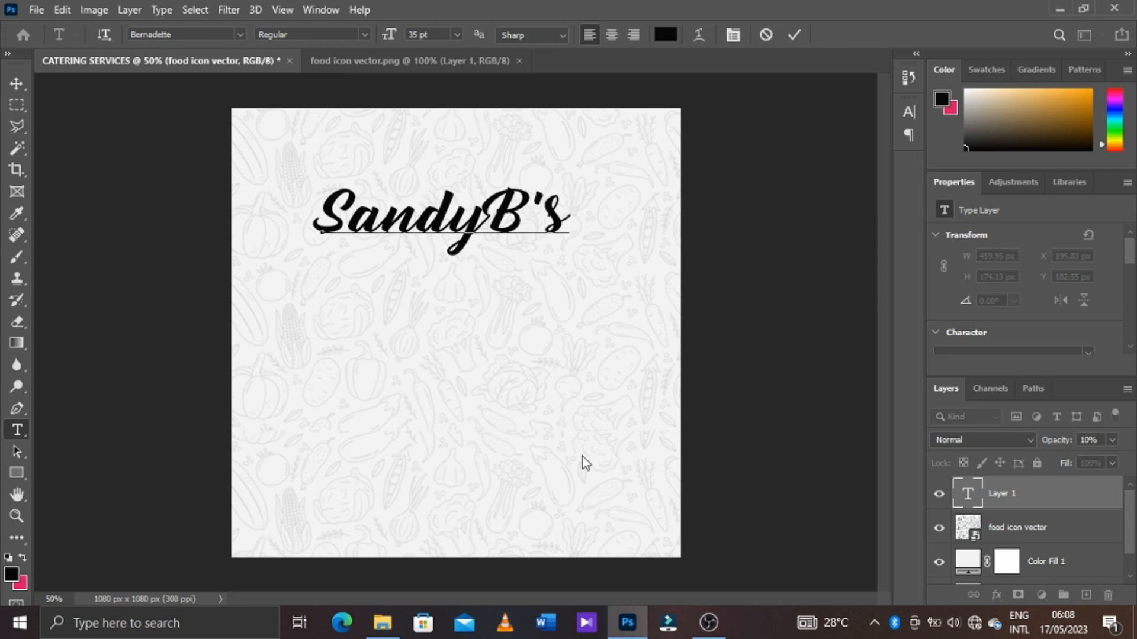
drag(574, 346, 588, 296)
click(793, 37)
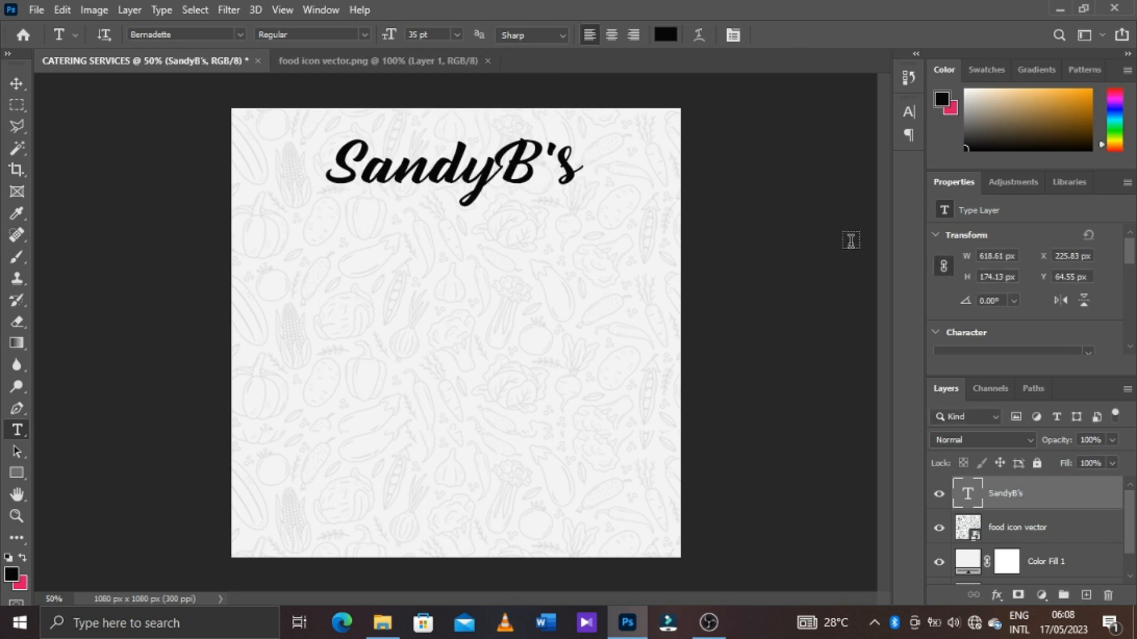
Change the SandyB's text font to Cooper Black and set its tracking to -60
click(733, 36)
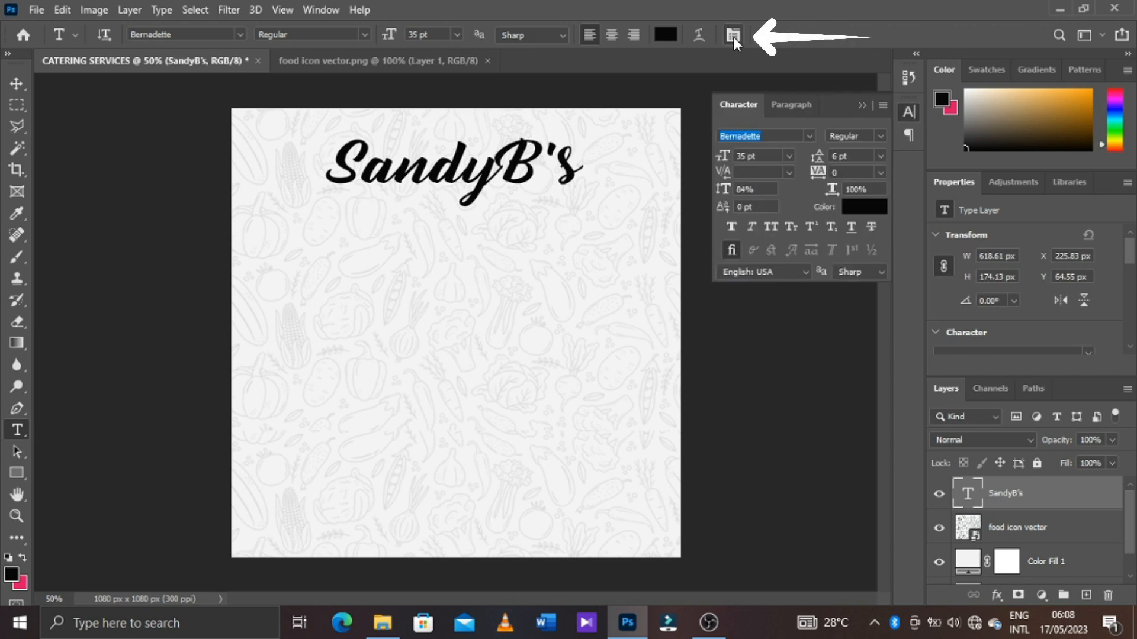
click(808, 136)
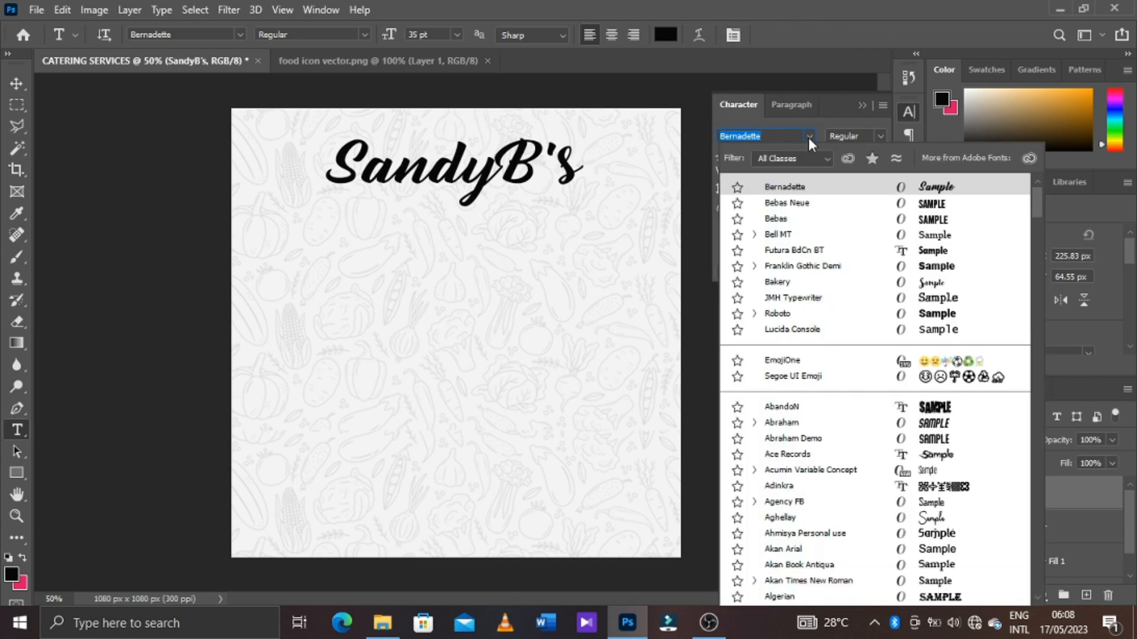
scroll(820, 303, down, 10)
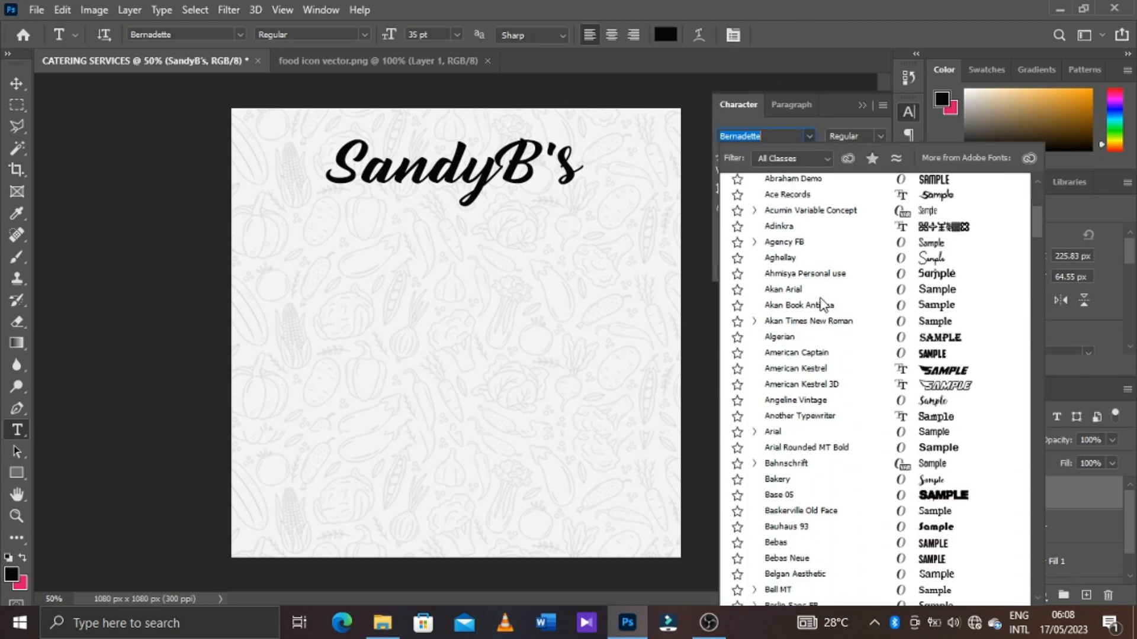
scroll(820, 305, down, 15)
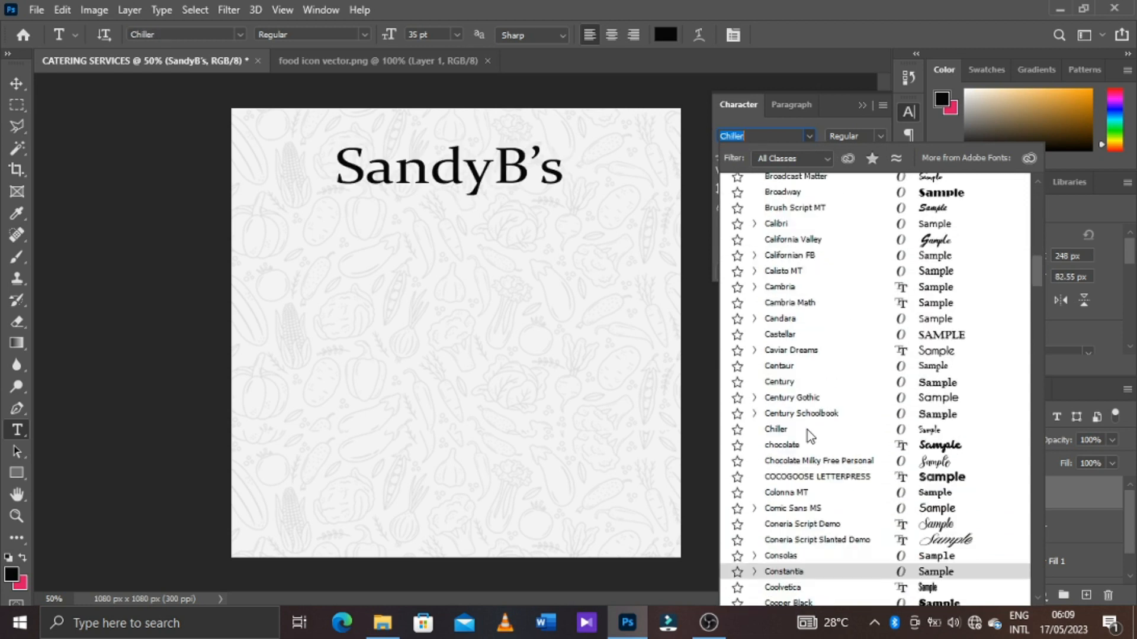
scroll(811, 437, down, 3)
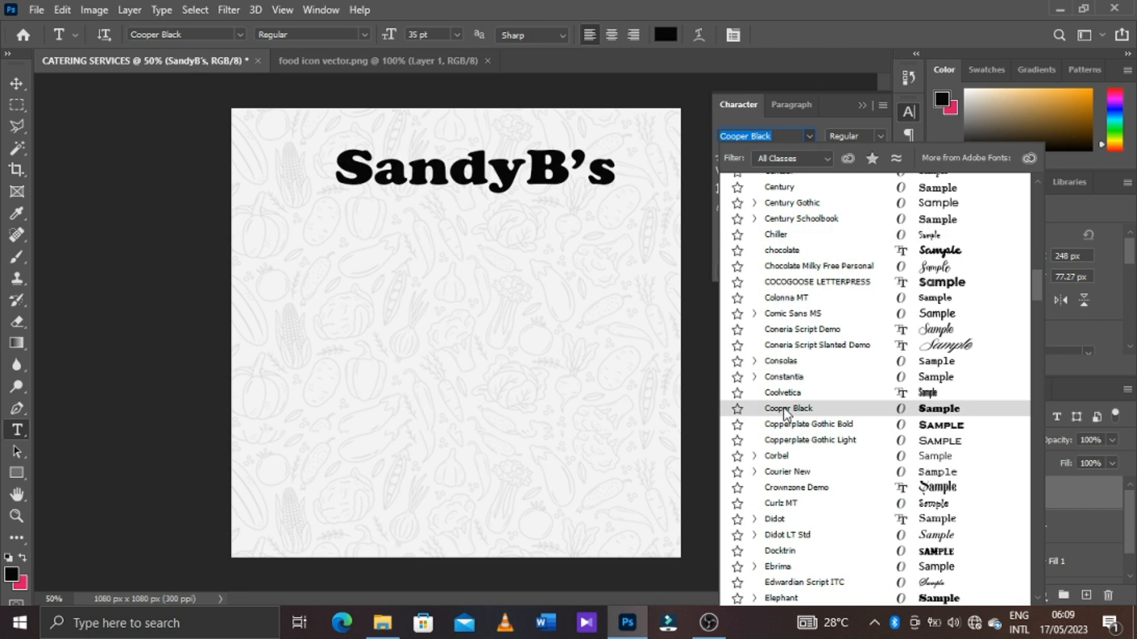
click(787, 410)
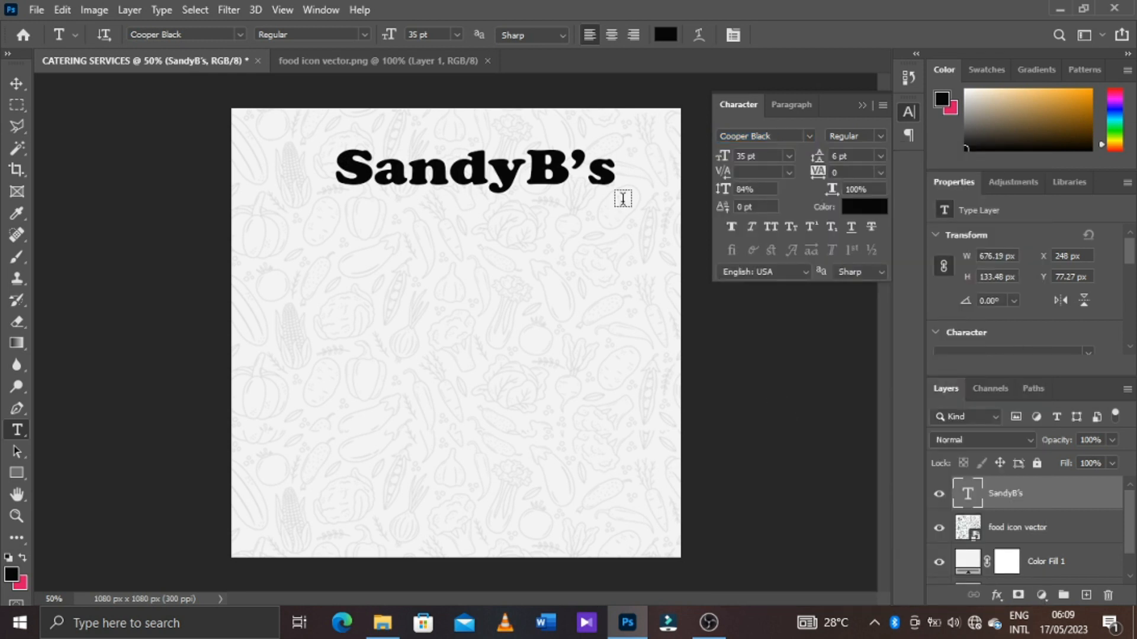
mouse_move(817, 173)
mouse_down()
mouse_move(794, 181)
mouse_move(822, 173)
mouse_up()
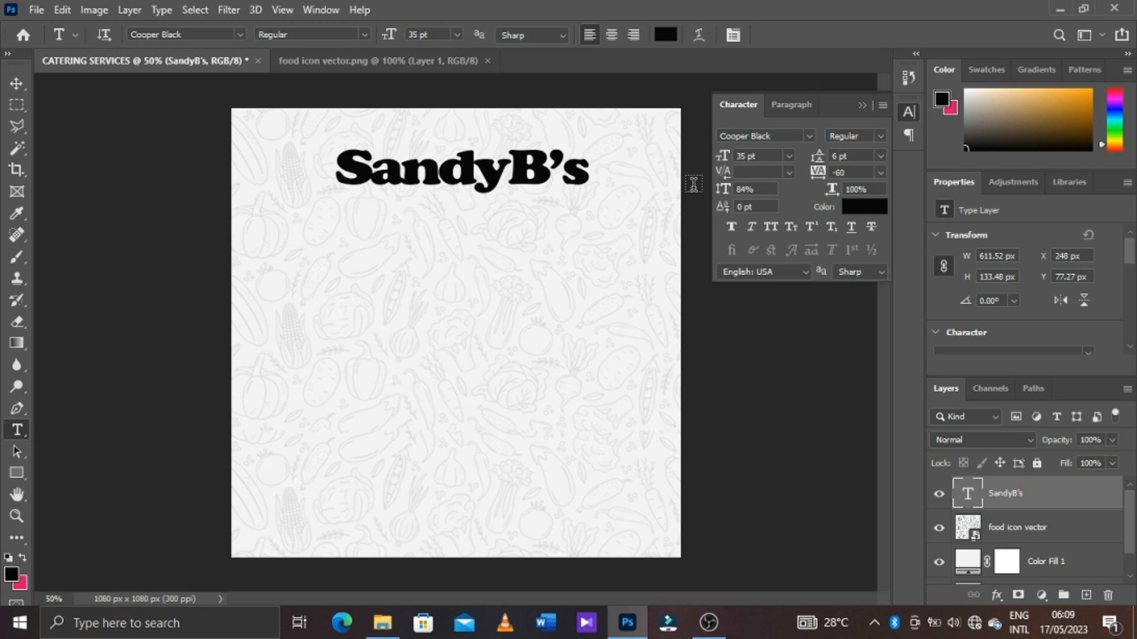
key(v)
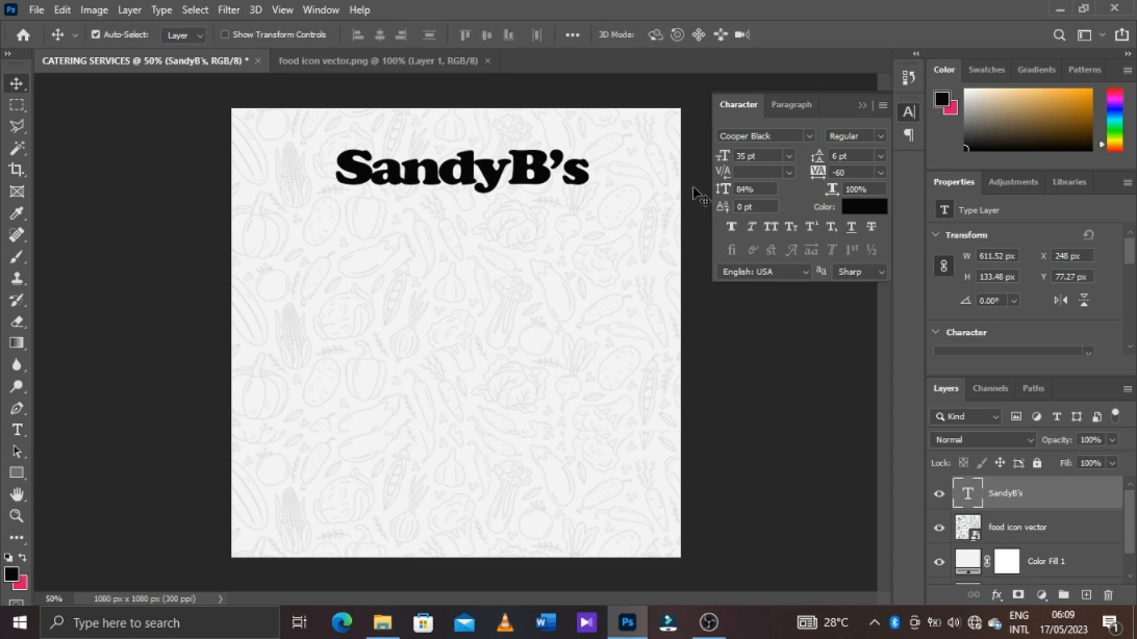
Move the SandyB's title slightly up and to the right, and recolour it orange with hex value e4480b
drag(544, 178, 555, 166)
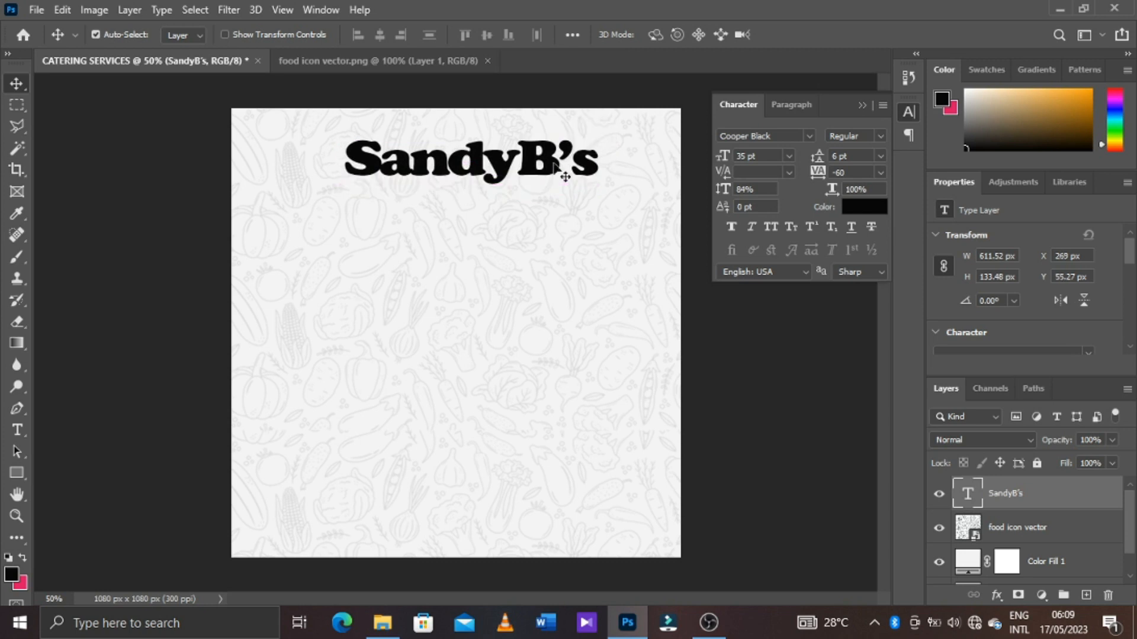
click(864, 205)
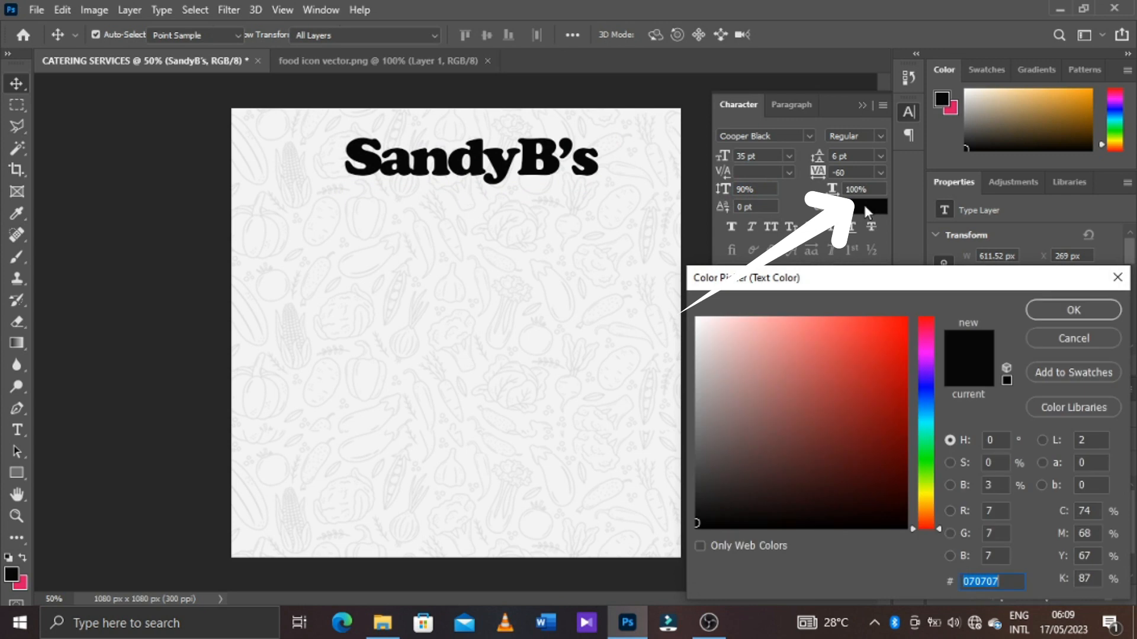
text(000000)
click(925, 513)
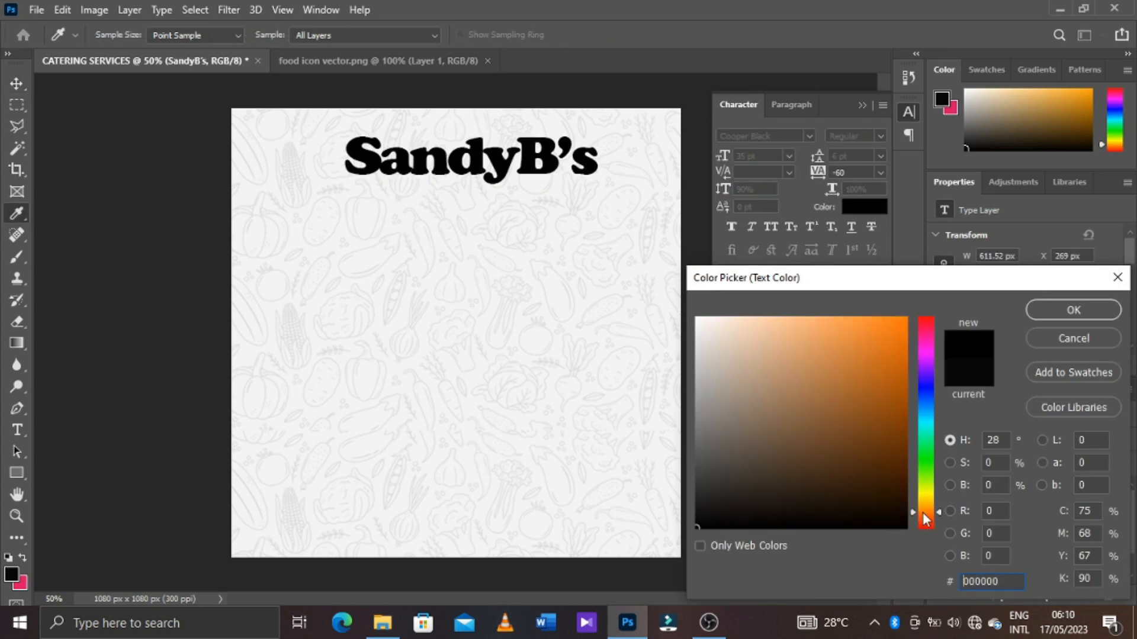
click(898, 339)
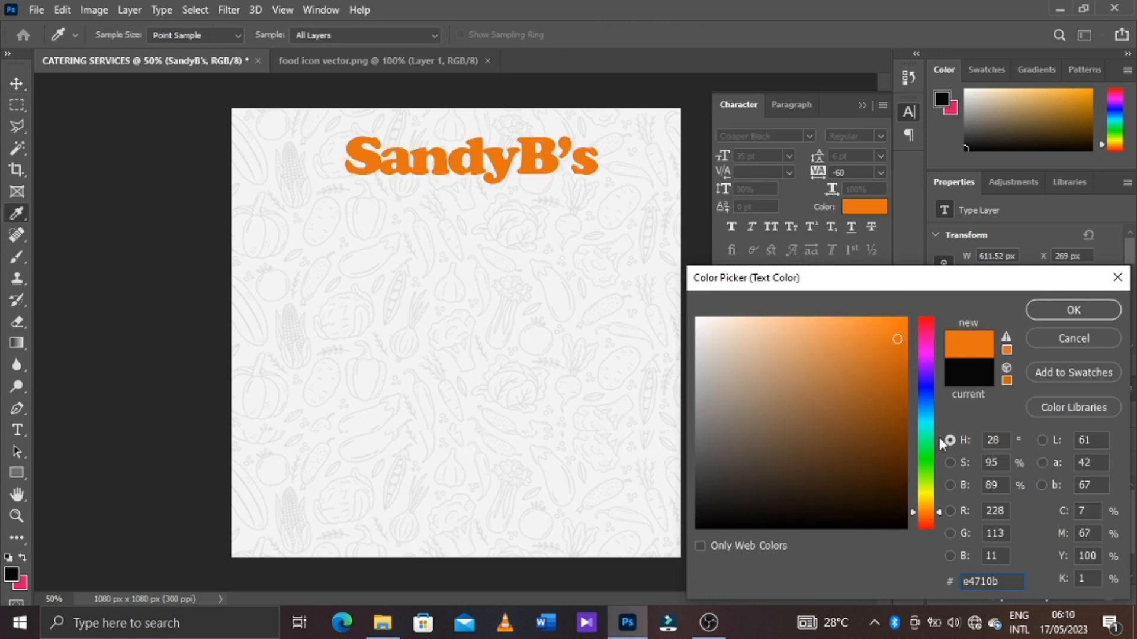
drag(939, 512, 940, 520)
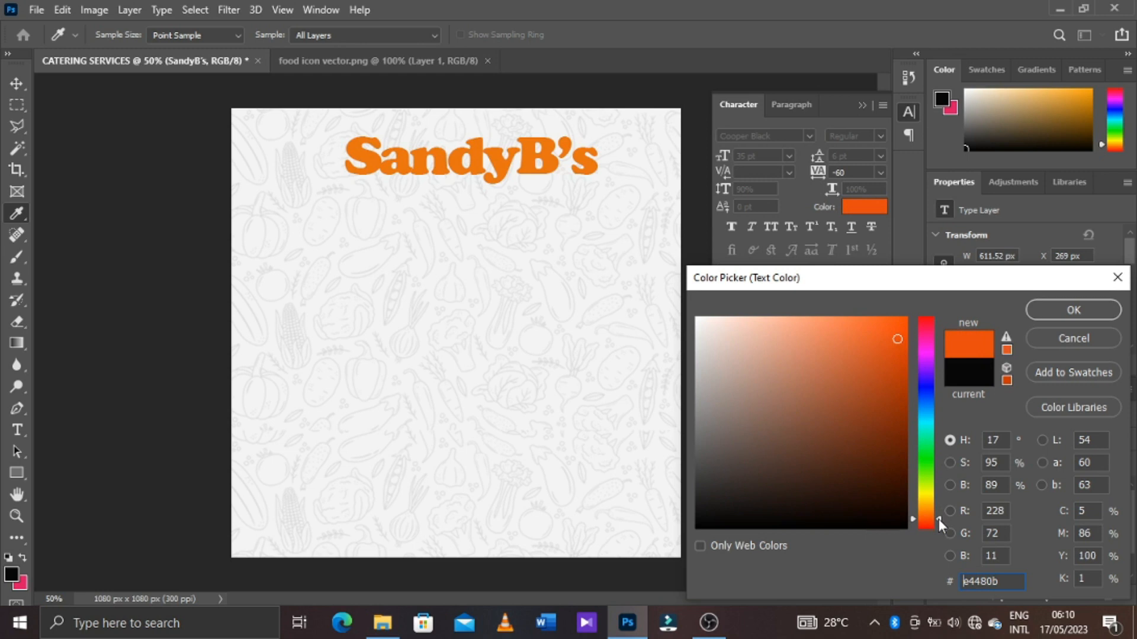
click(1063, 314)
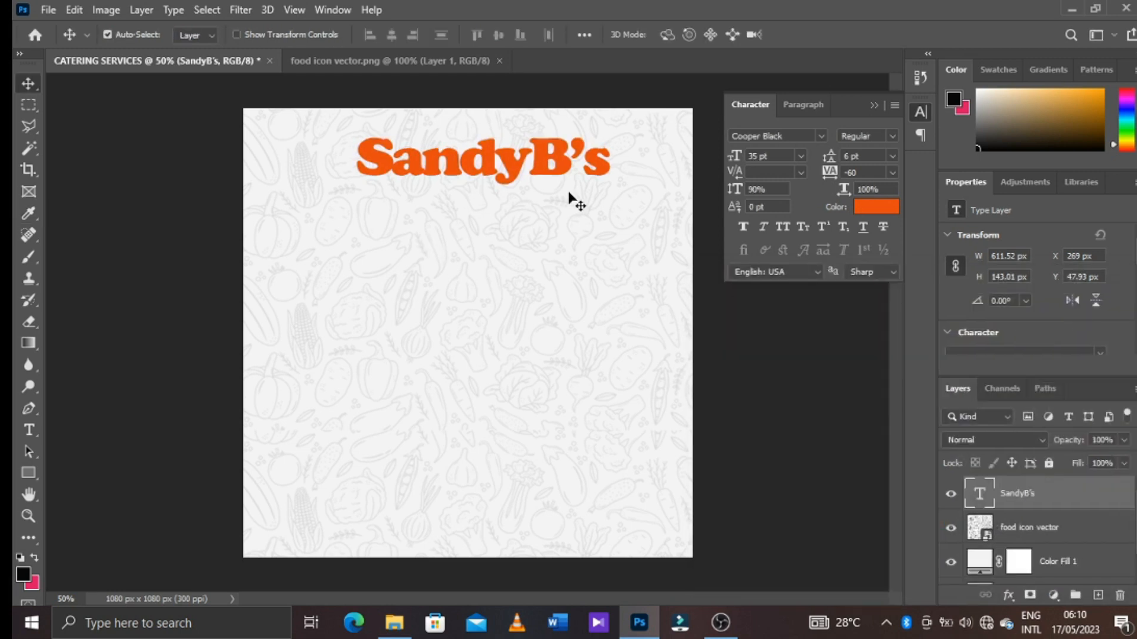
Narrow the SandyB's title horizontally with Free Transform to about 508 px wide, keeping its height
key(ctrl+t)
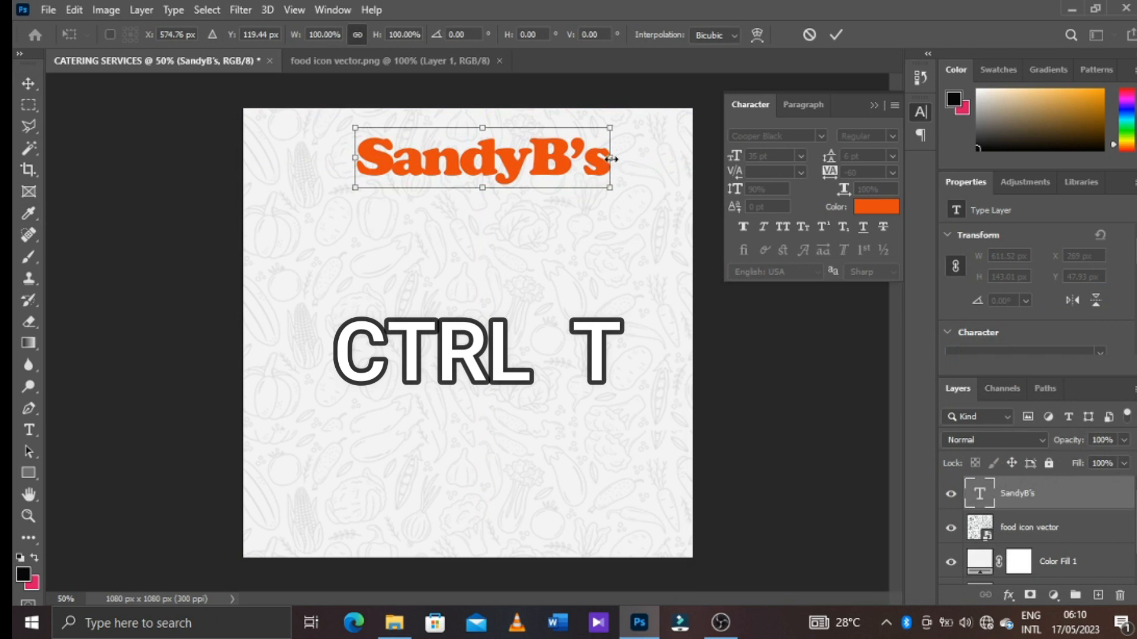
drag(610, 153, 593, 157)
click(836, 35)
click(75, 10)
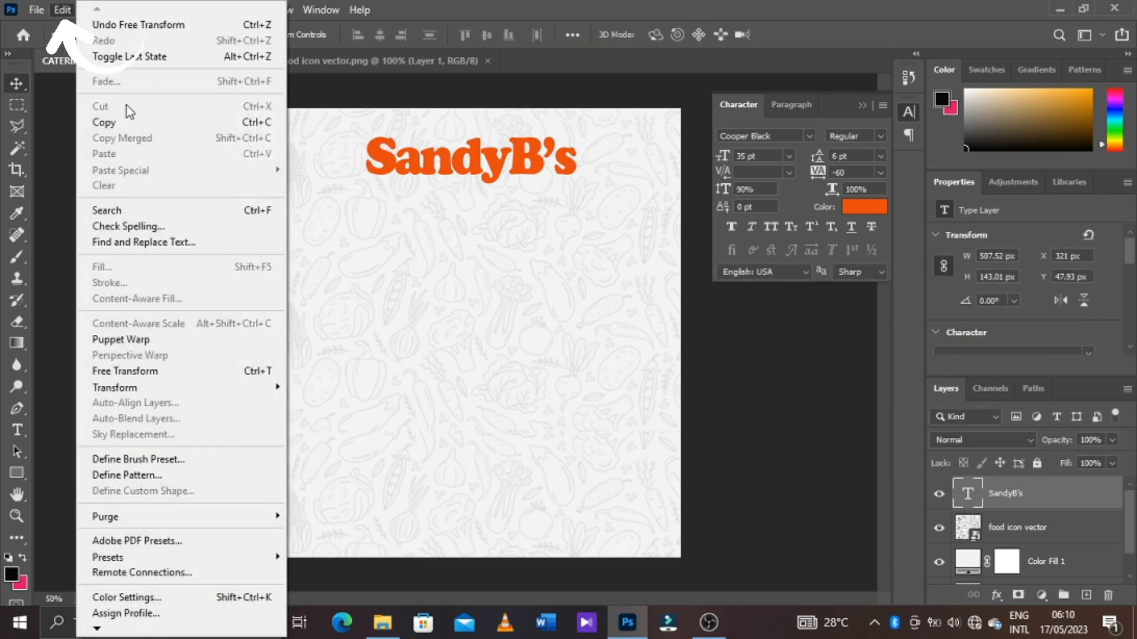
click(178, 372)
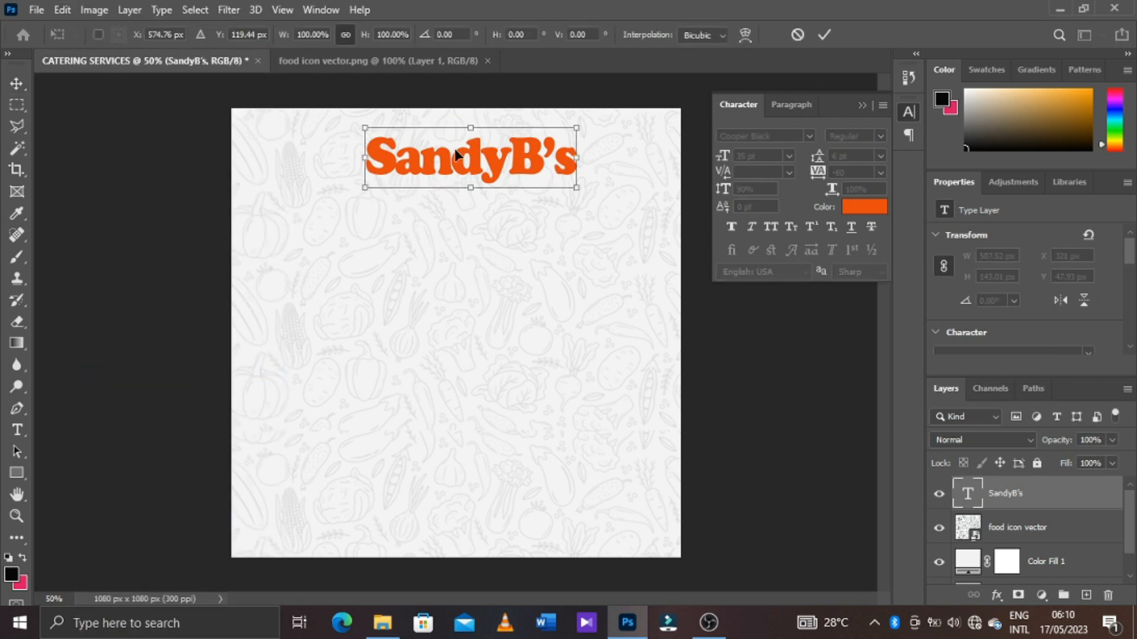
click(798, 35)
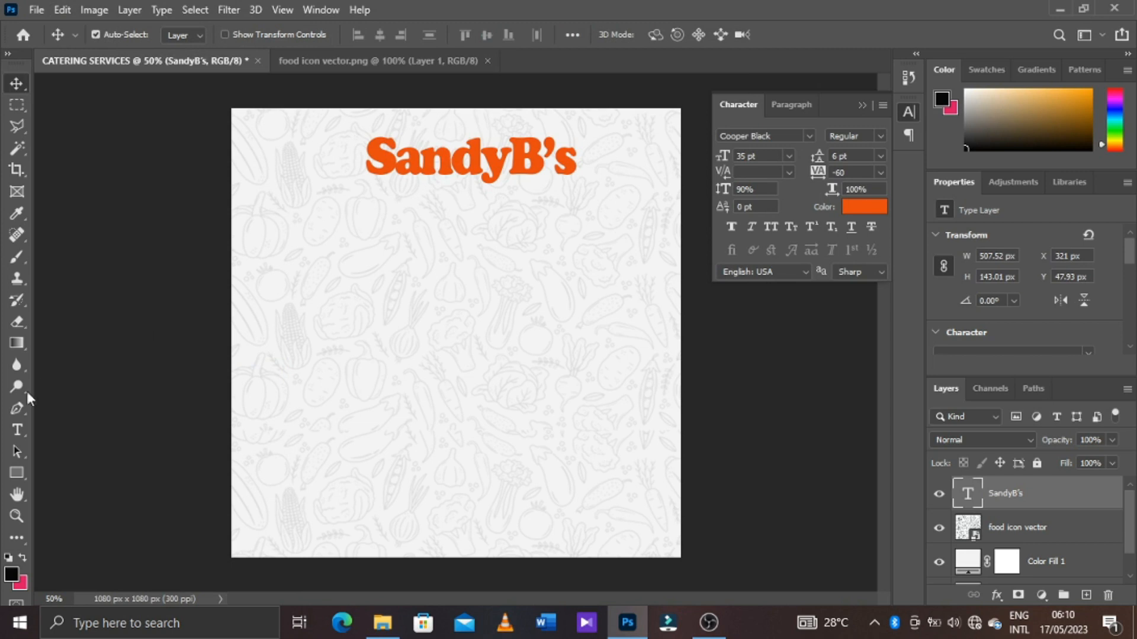
Add a new text line reading "Catering Services" directly below the SandyB's title
click(17, 430)
click(367, 224)
drag(536, 313, 452, 305)
text(Catering)
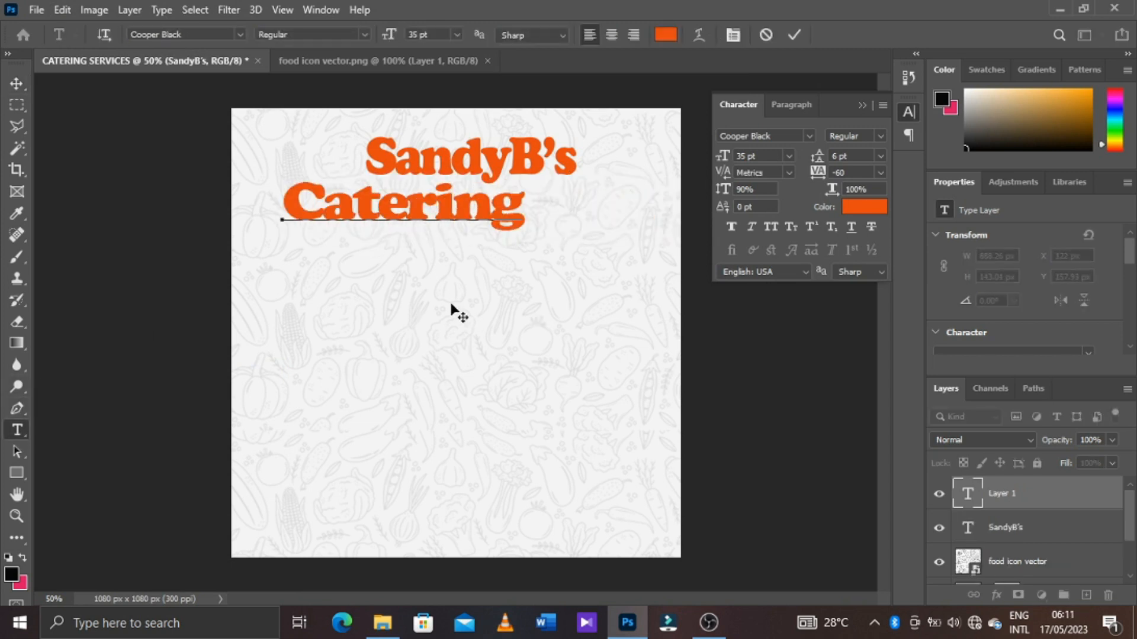
text( Servic)
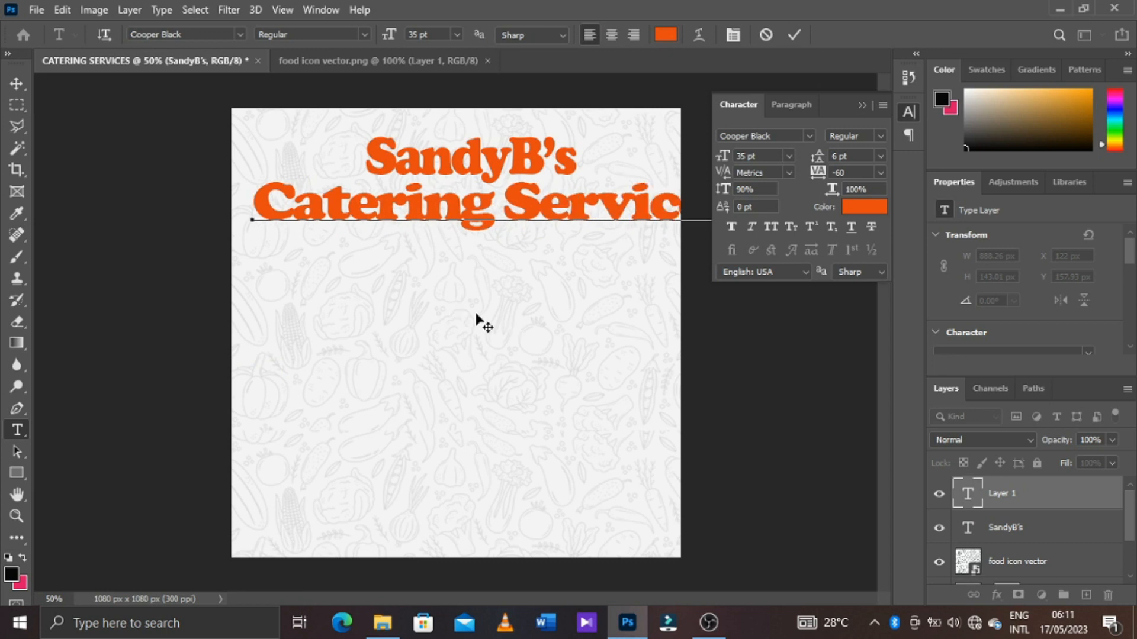
click(793, 35)
Change the Catering Services text font to Milky Regular
click(810, 136)
scroll(802, 230, down, 15)
text(d)
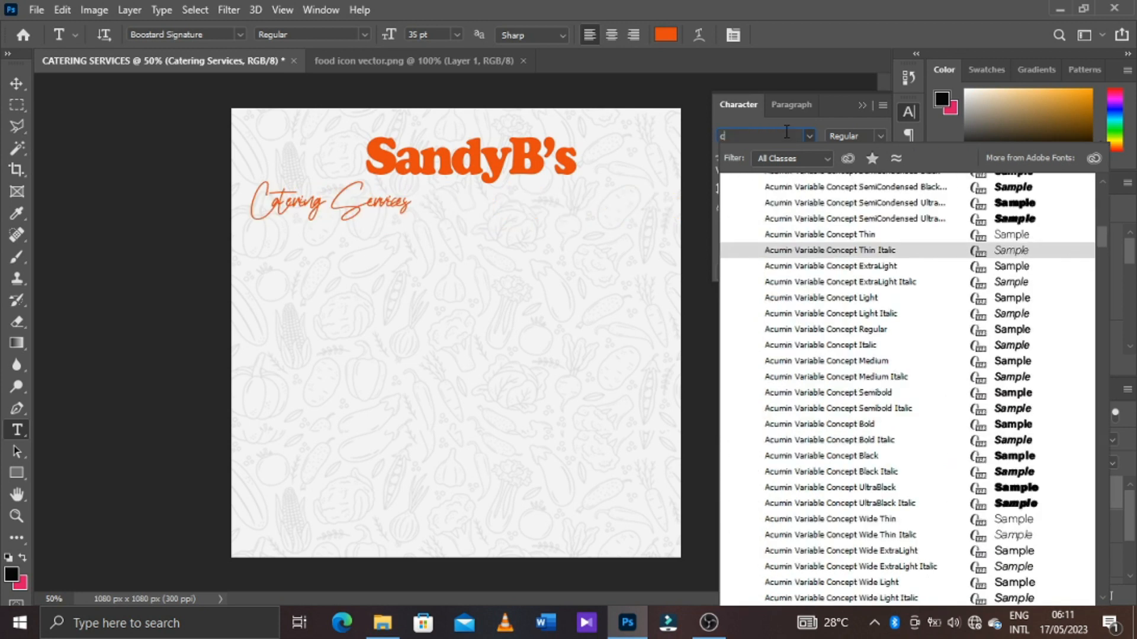
key(BackSpace)
text(mil)
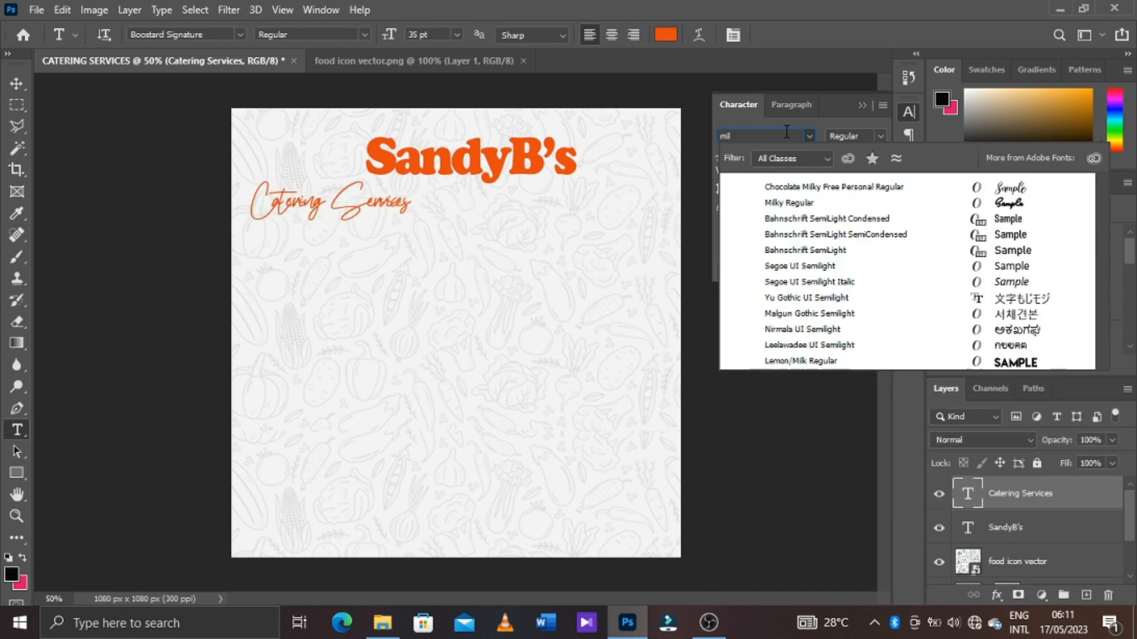
key(Down)
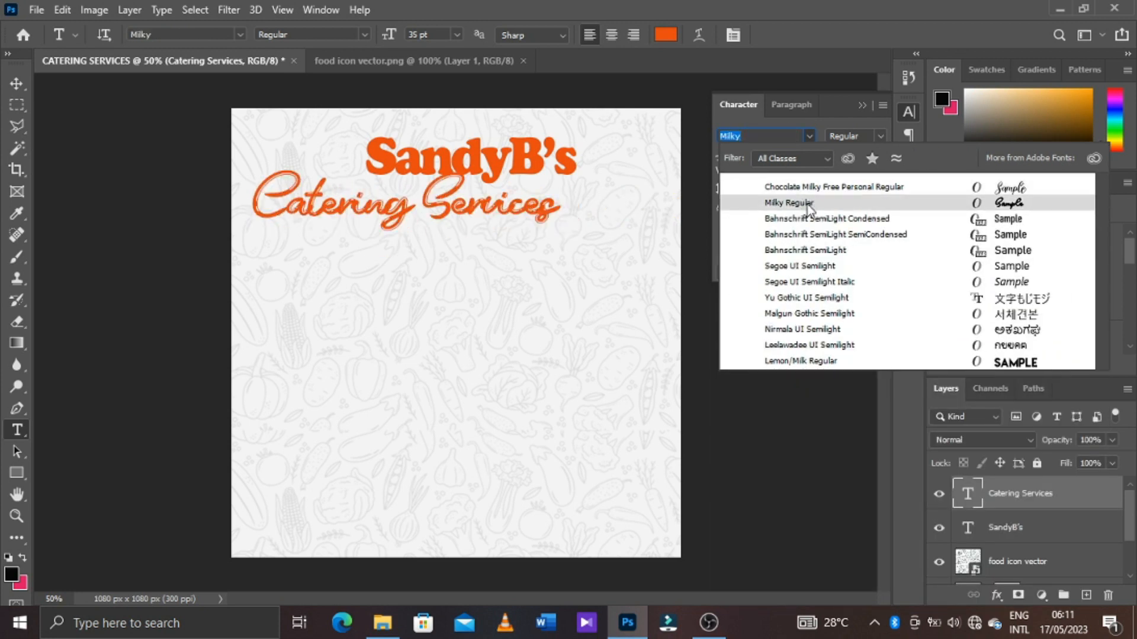
click(808, 205)
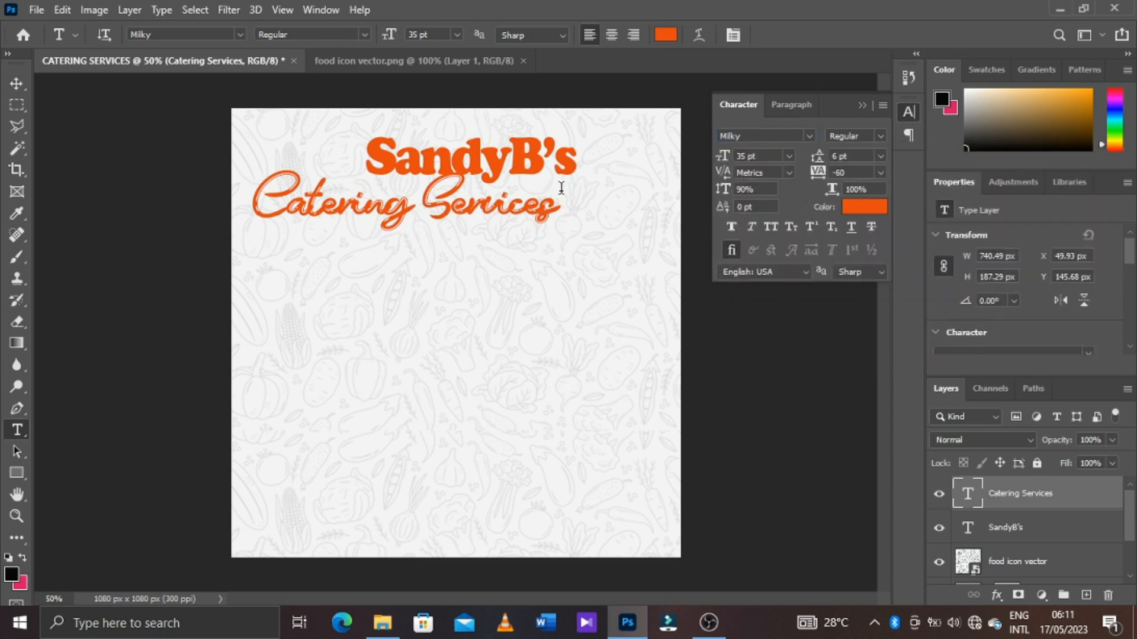
Set the Catering Services text size to 28 pt and centre the line beneath the SandyB's title
click(16, 82)
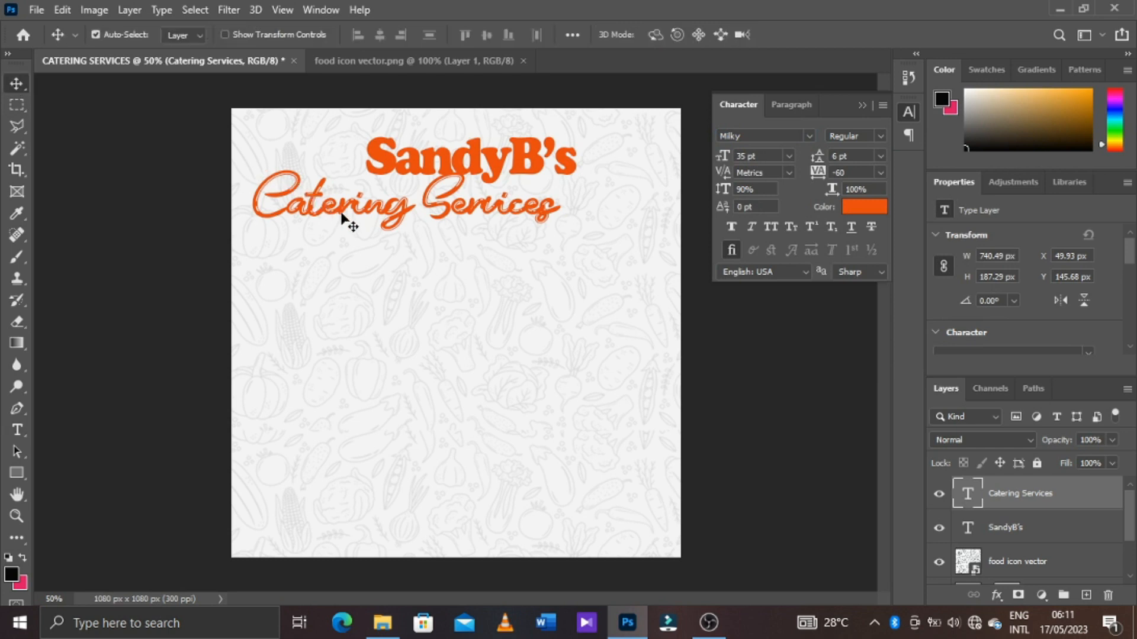
drag(342, 217, 398, 222)
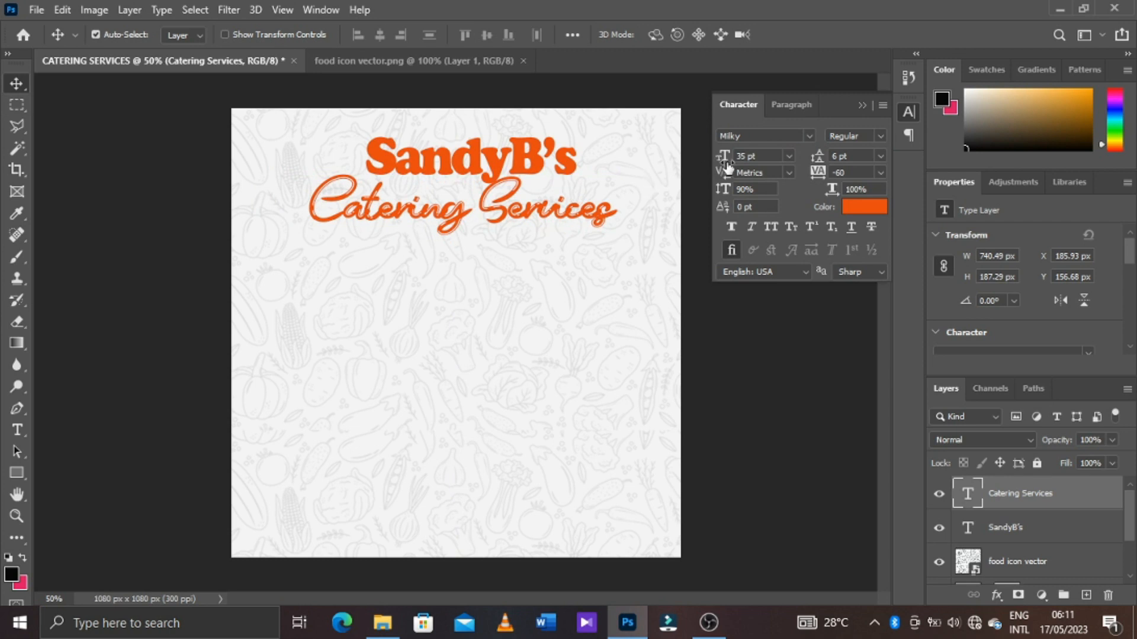
drag(724, 157, 717, 157)
click(540, 221)
drag(540, 222, 582, 213)
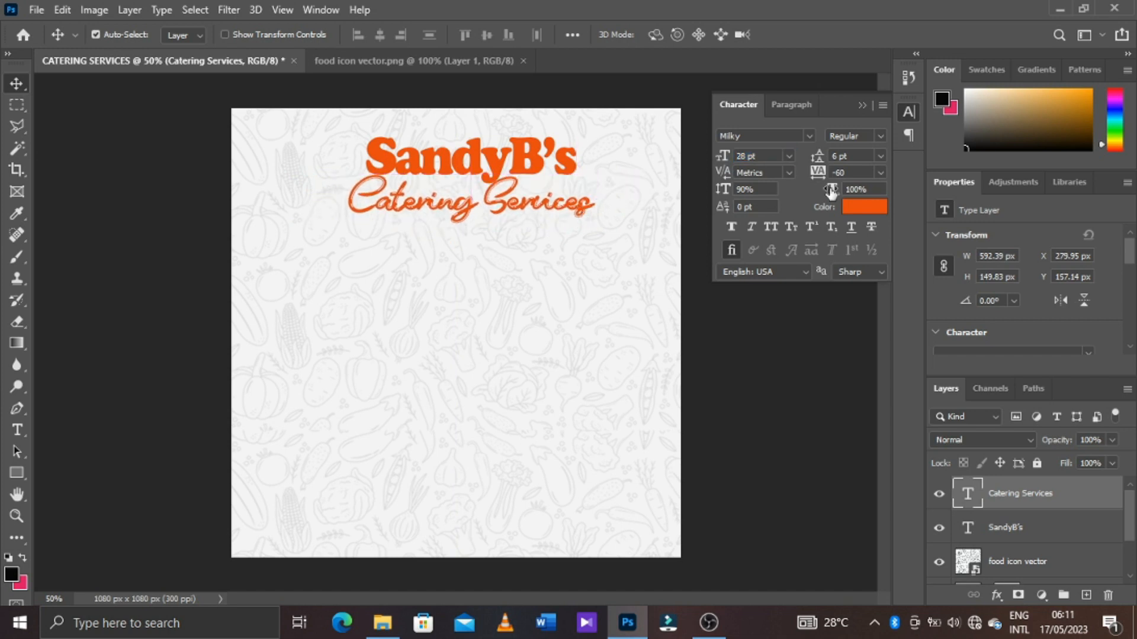
Recolour the Catering Services text dark green with hex value 038803
click(864, 207)
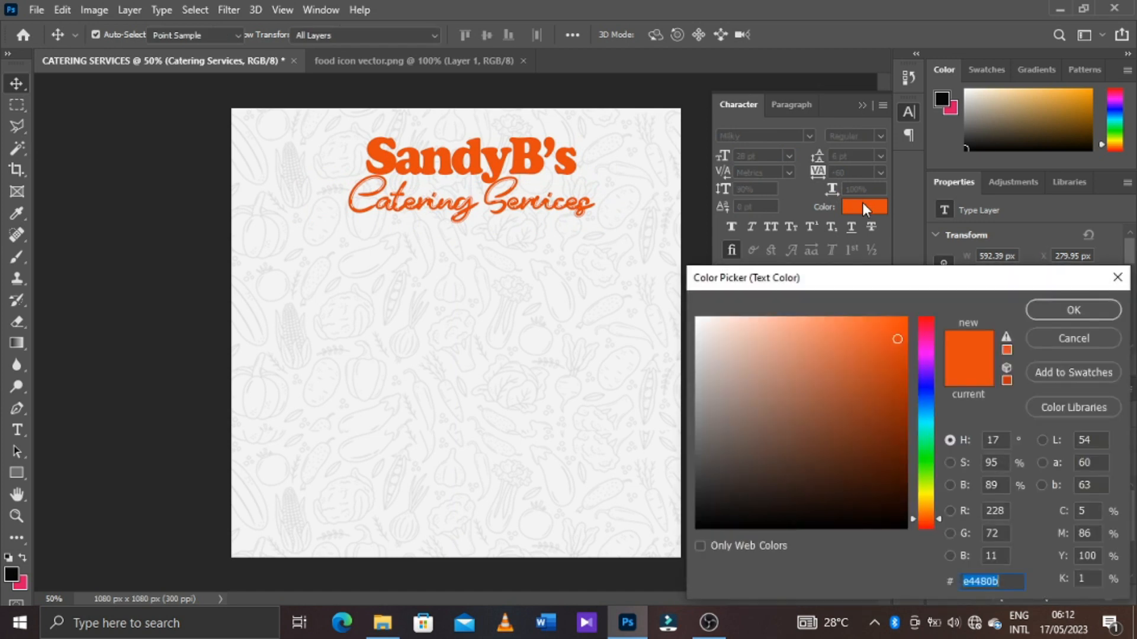
click(925, 459)
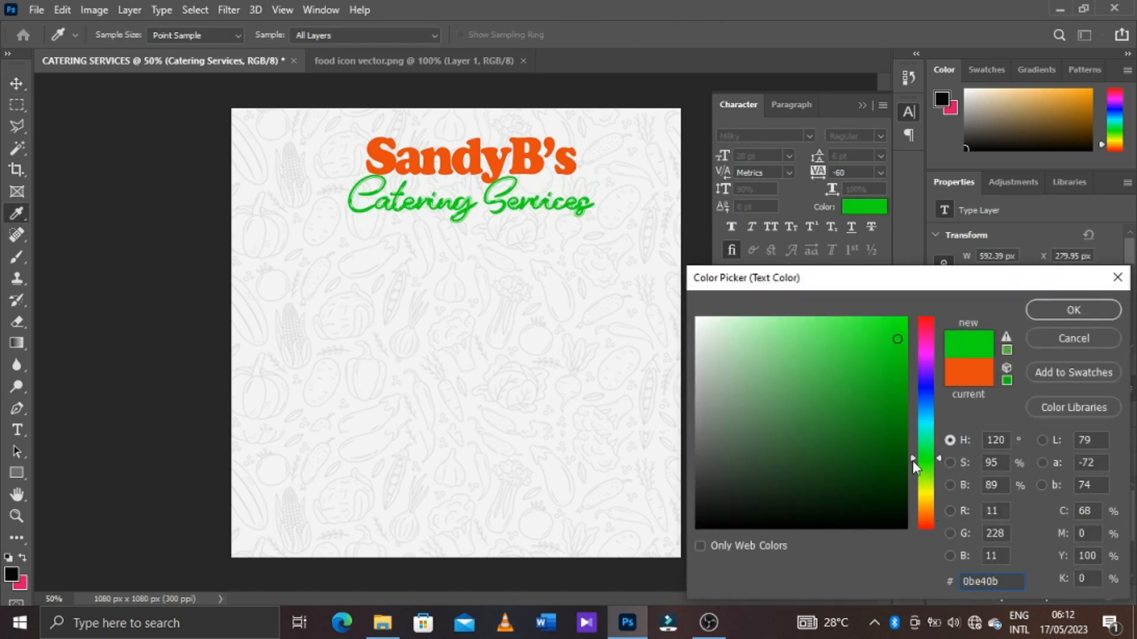
click(886, 444)
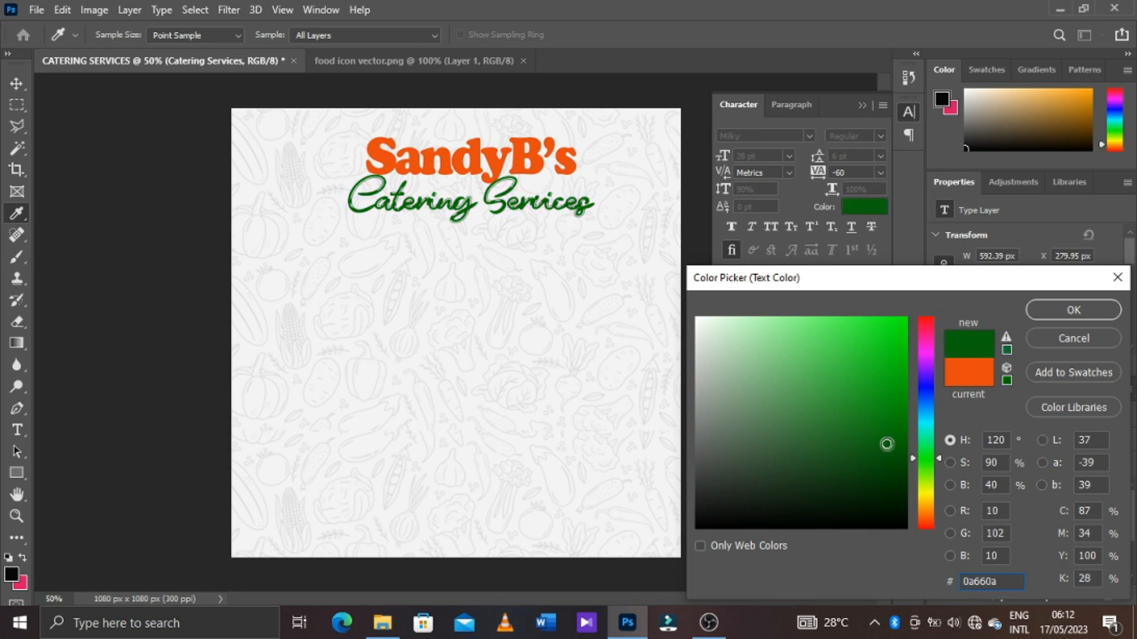
drag(888, 435, 903, 416)
click(904, 416)
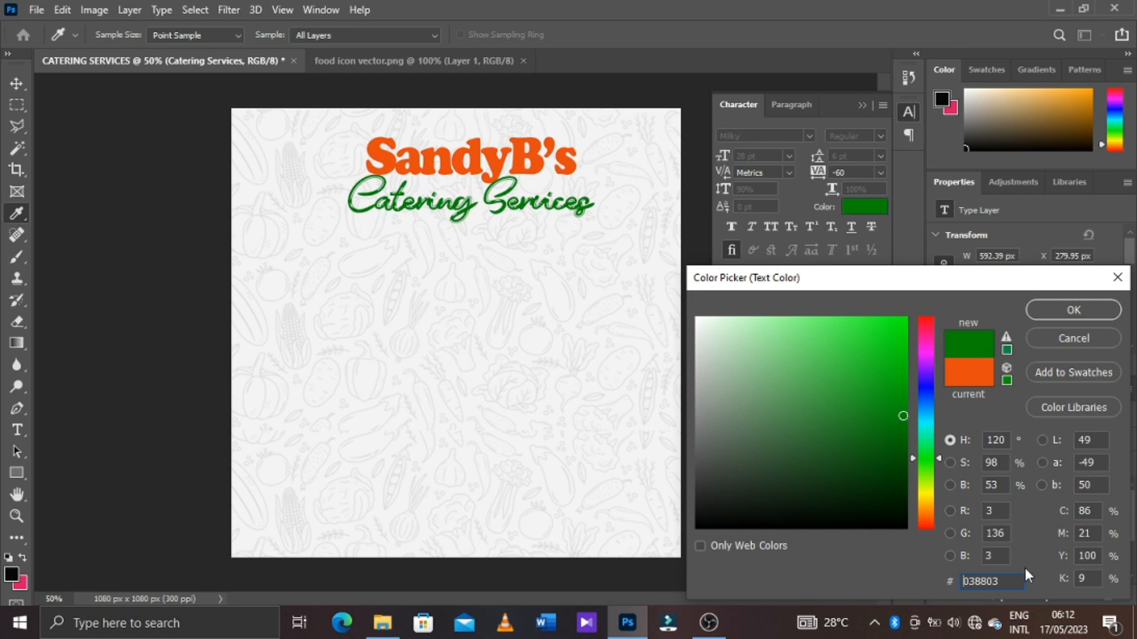
click(1042, 311)
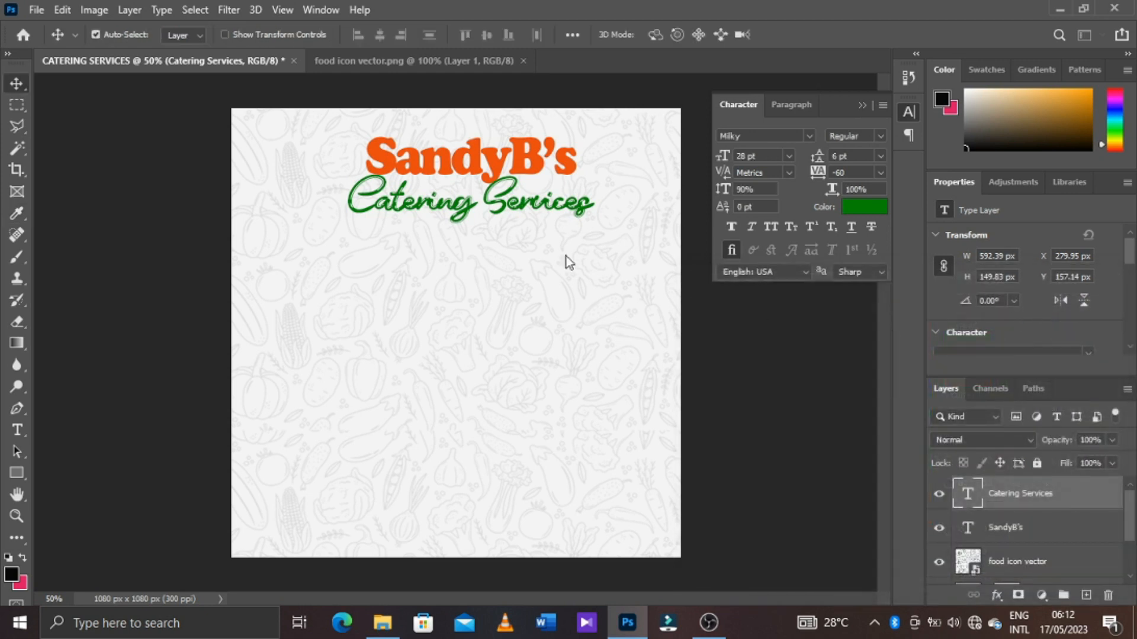
Switch to the SANDY B CATERING folder, open the INFO text file and copy the line "Impeccable Service for holding events of any level"
key(alt+Tab)
double_click(980, 130)
drag(465, 183, 285, 177)
click(150, 186)
drag(469, 184, 133, 183)
key(ctrl+c)
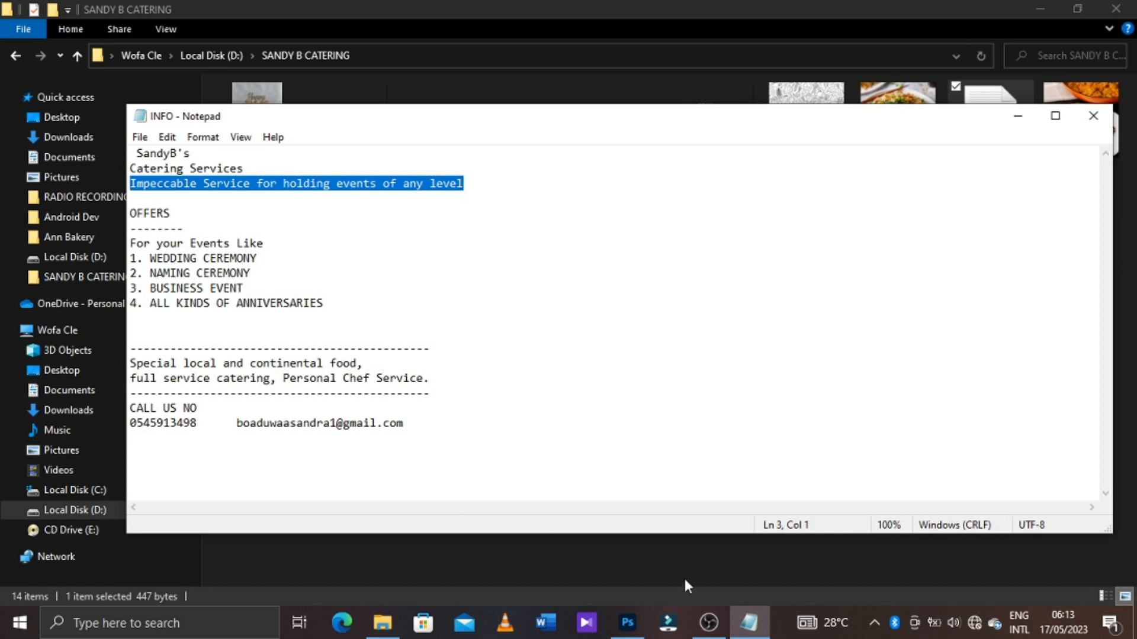
Return to Photoshop and paste the copied tagline as a new text line below Catering Services
click(628, 623)
click(355, 261)
key(ctrl+v)
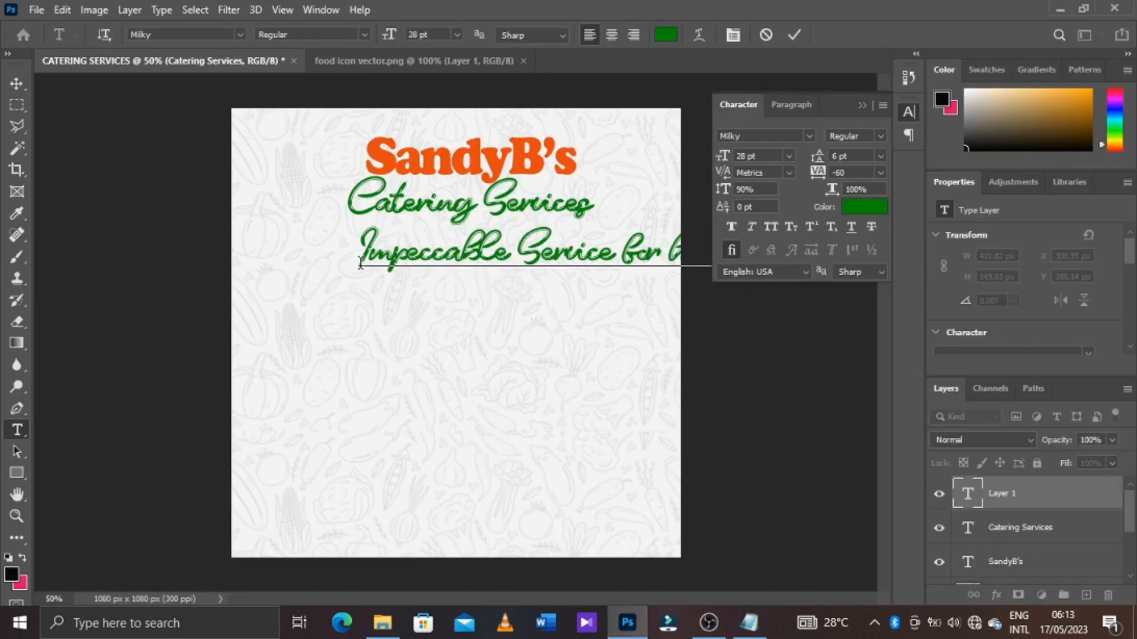
click(794, 34)
Set the tagline's font to Bebas at 11 pt and centre it just beneath Catering Services
click(809, 135)
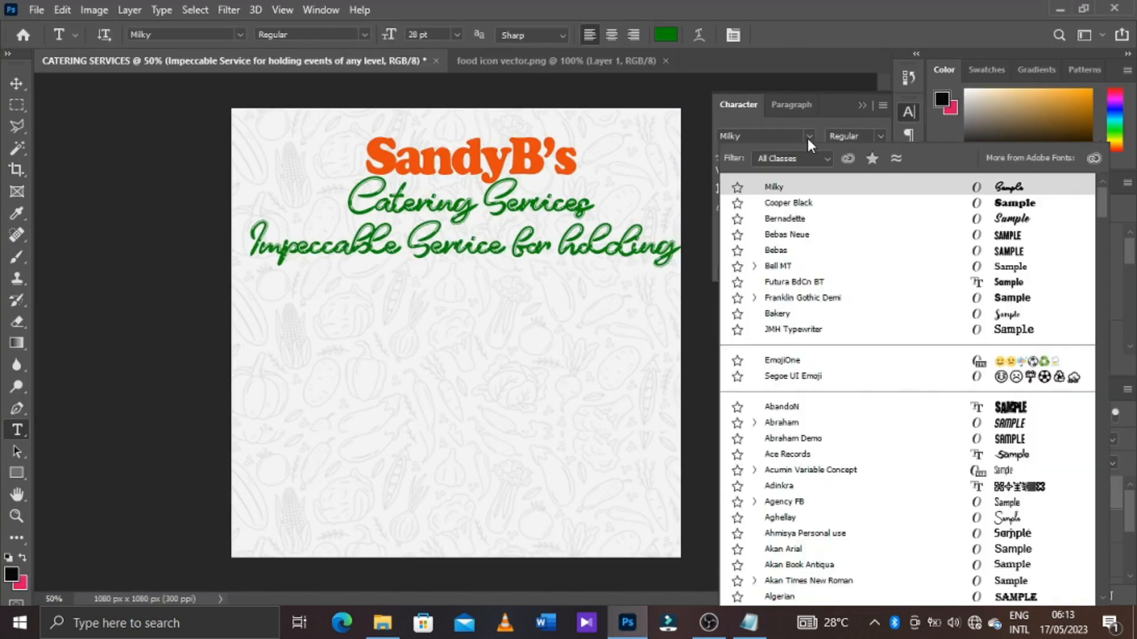
click(776, 250)
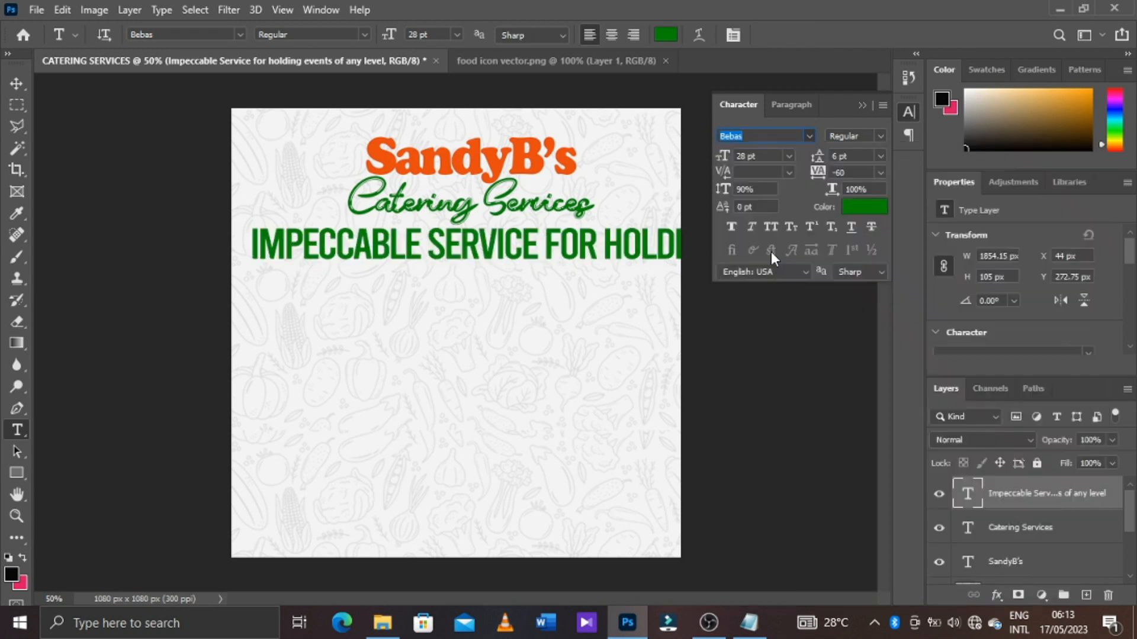
drag(722, 157, 706, 159)
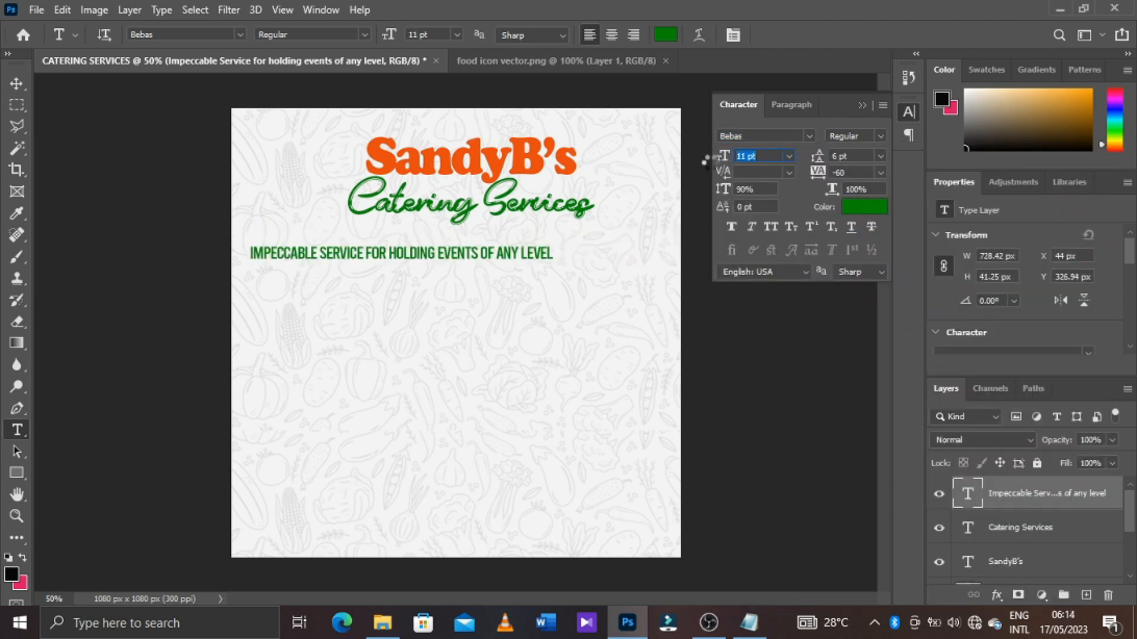
key(v)
drag(397, 261, 495, 246)
Recolour the tagline text white with hex value ffffff
click(869, 205)
click(673, 298)
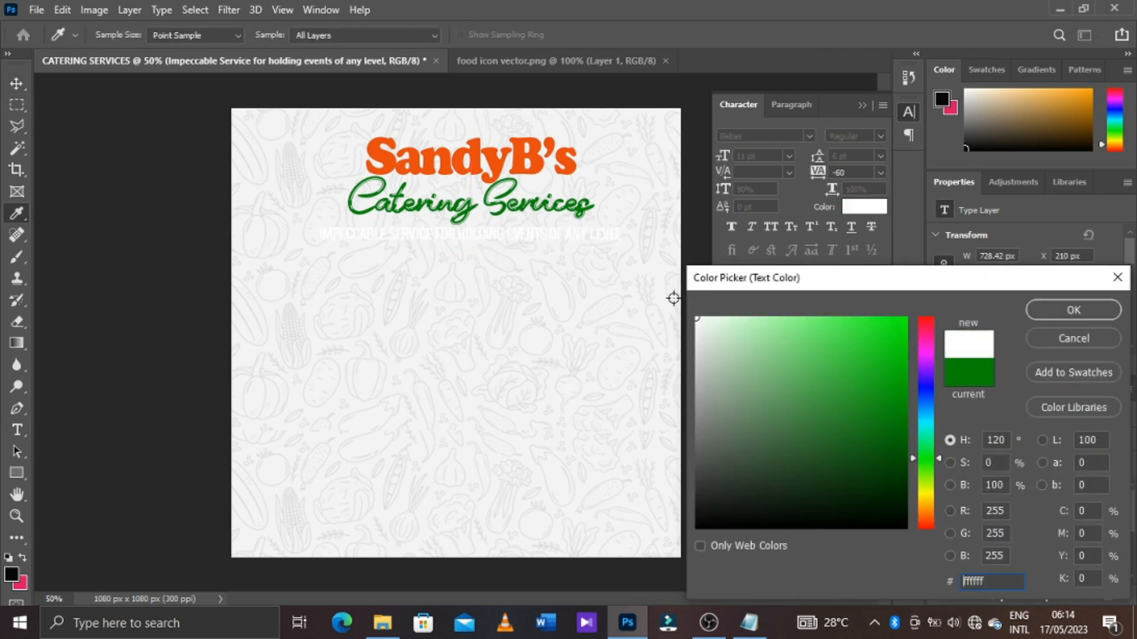
click(1066, 309)
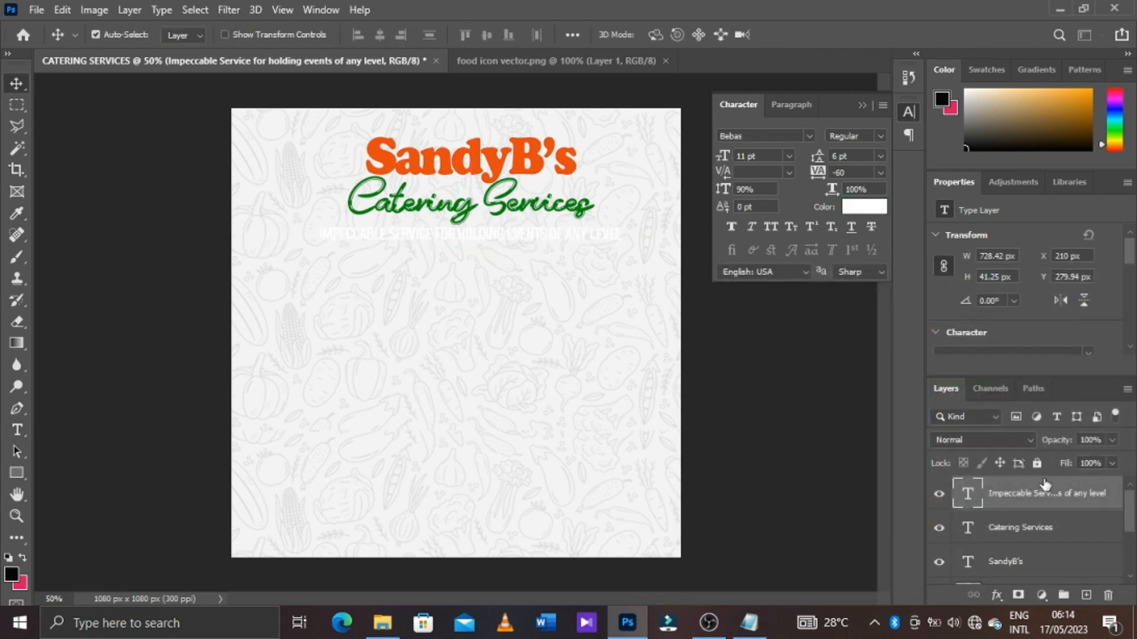
Draw a black rectangle of about 756 x 58 px behind the tagline, layered directly above the Catering Services text
click(1044, 526)
click(16, 473)
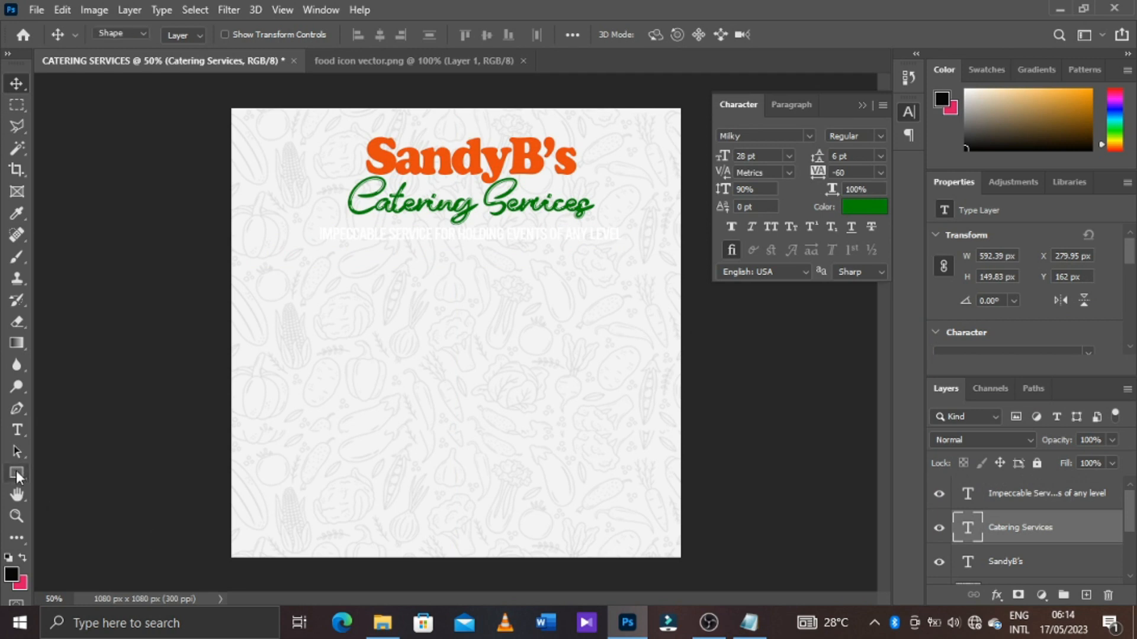
right_click(21, 473)
click(74, 474)
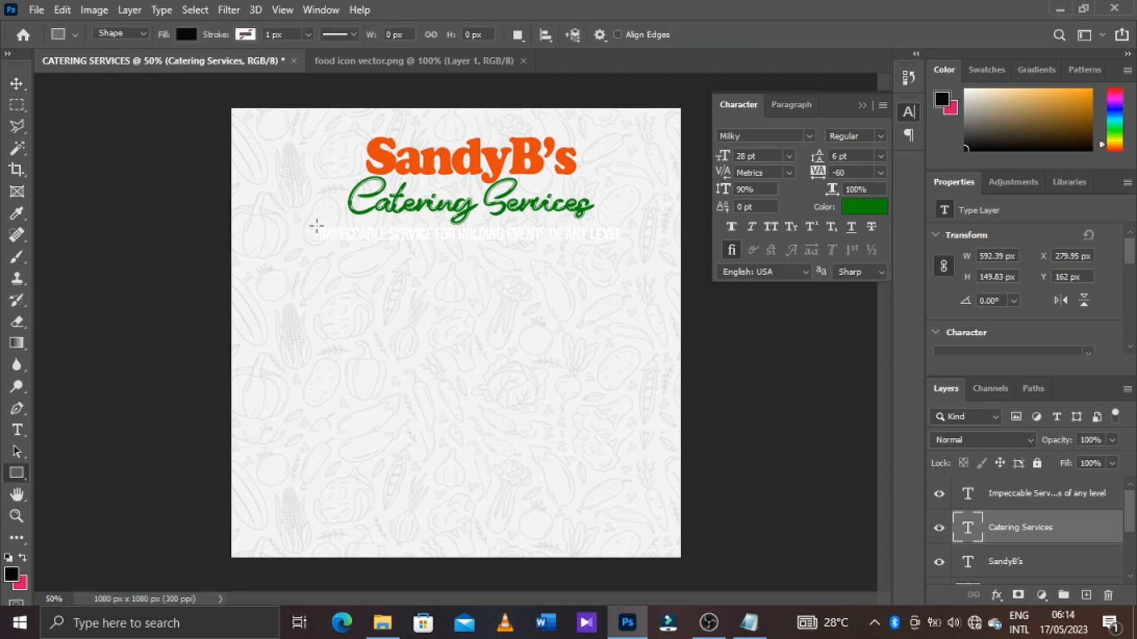
drag(312, 222, 626, 245)
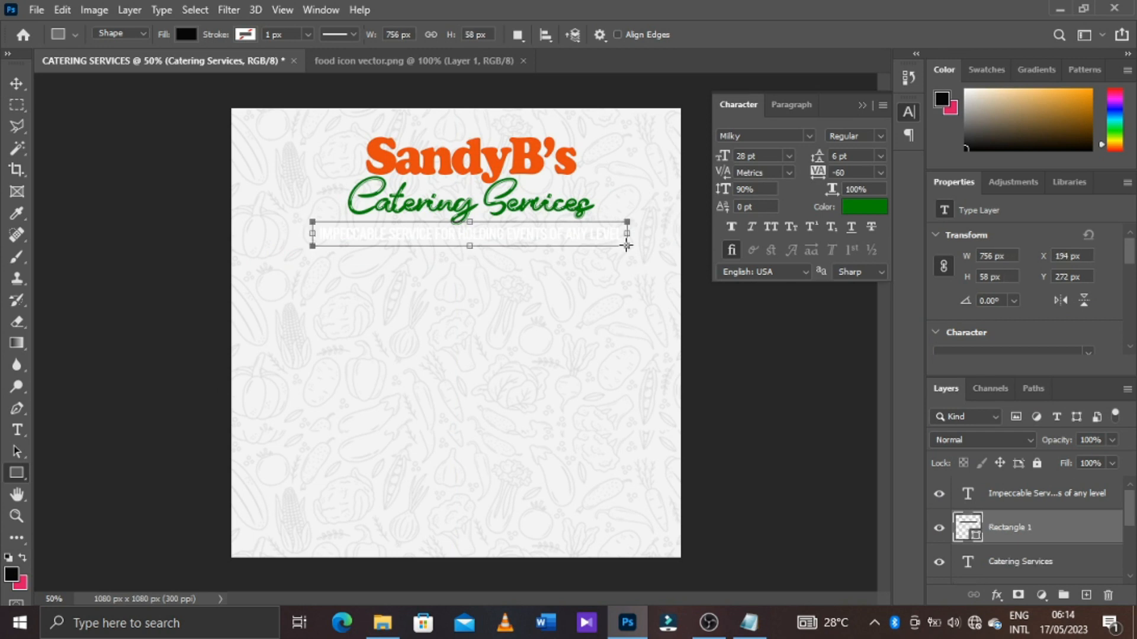
click(17, 83)
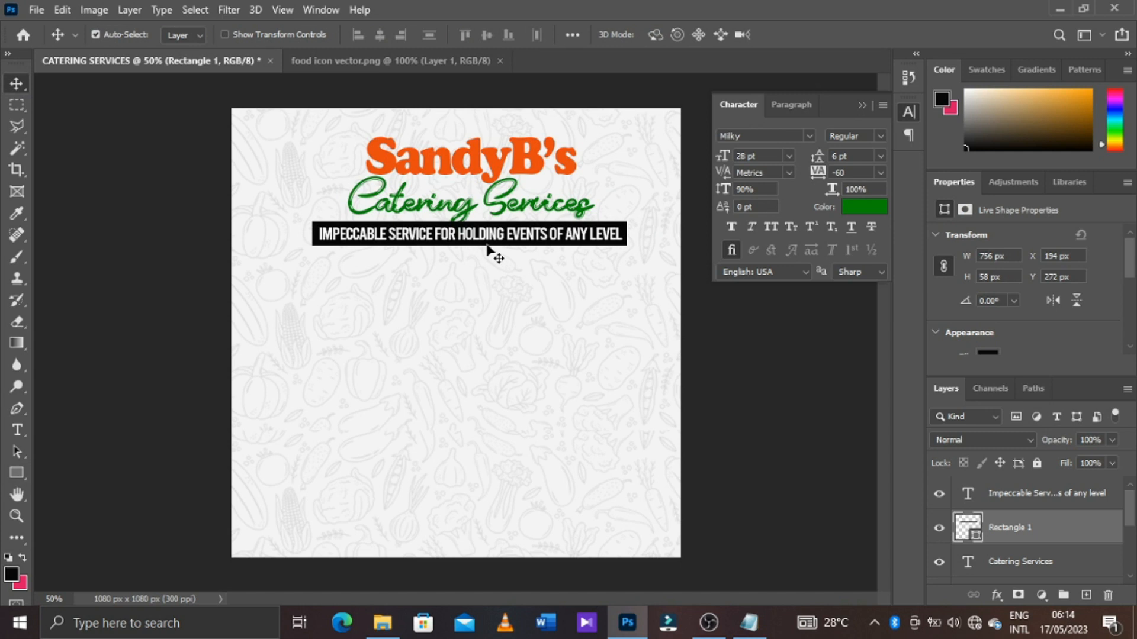
Scale the SandyB's title down slightly to about 446 px wide, keeping it centred above Catering Services
click(468, 209)
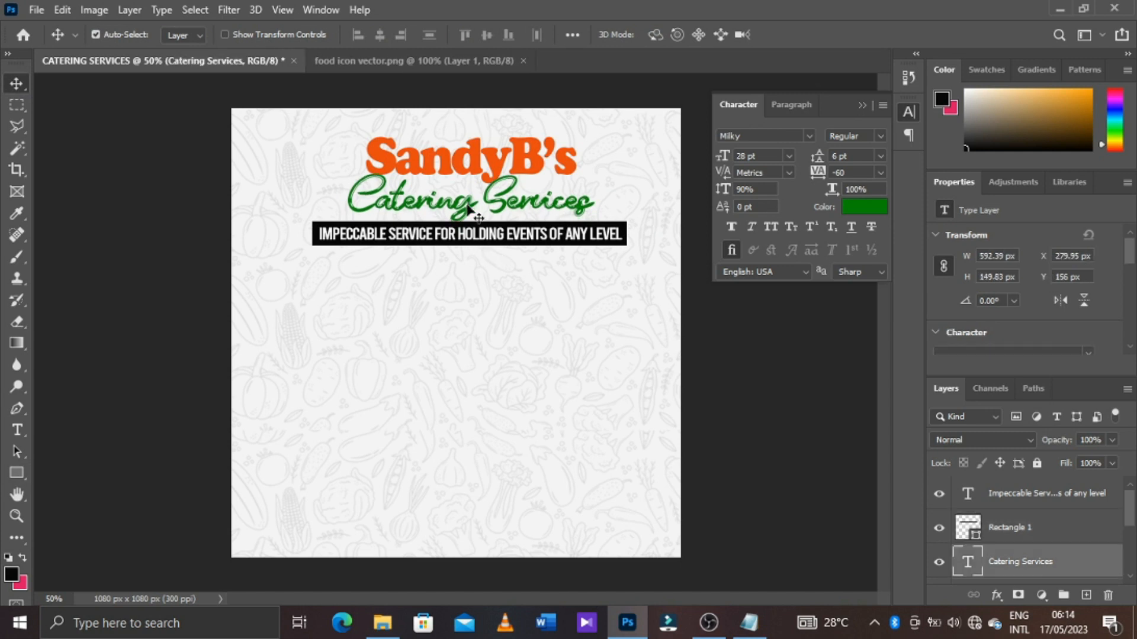
click(536, 172)
key(ctrl+t)
drag(577, 127, 564, 135)
key(Return)
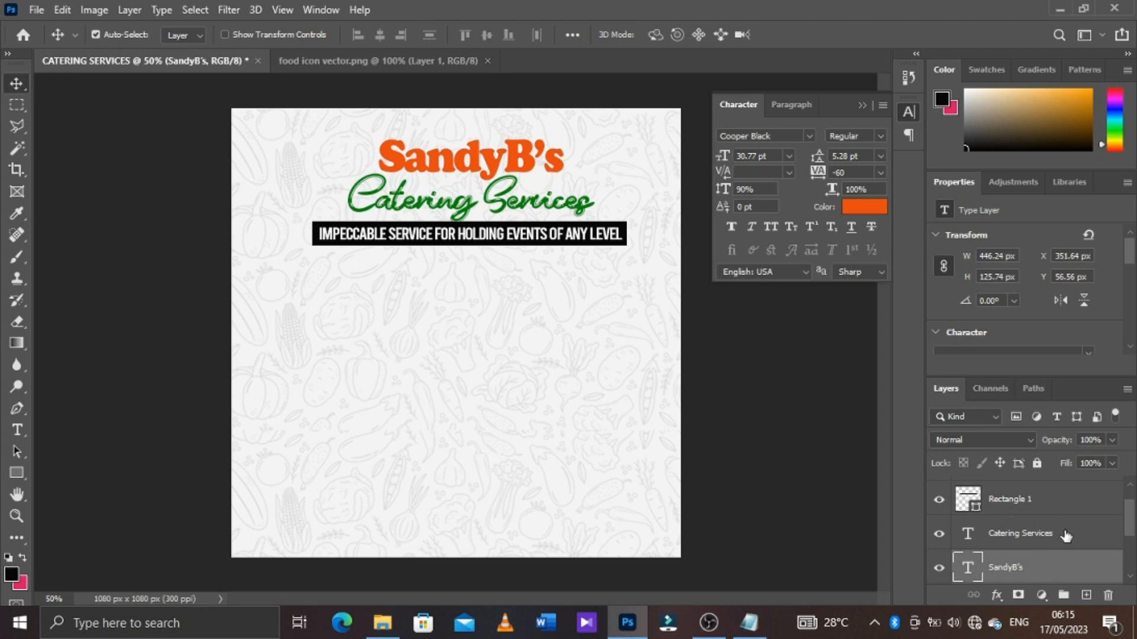
Group all layers from the food icon vector up to the tagline text into one layer group
drag(1132, 527, 1131, 556)
click(1046, 518)
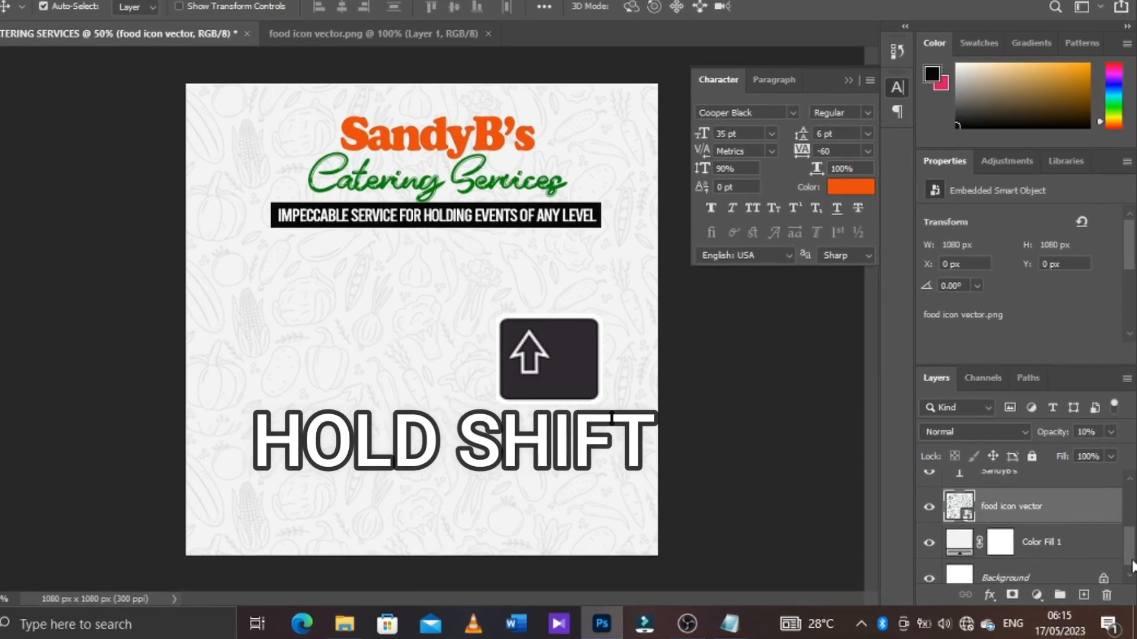
drag(1131, 563, 1127, 508)
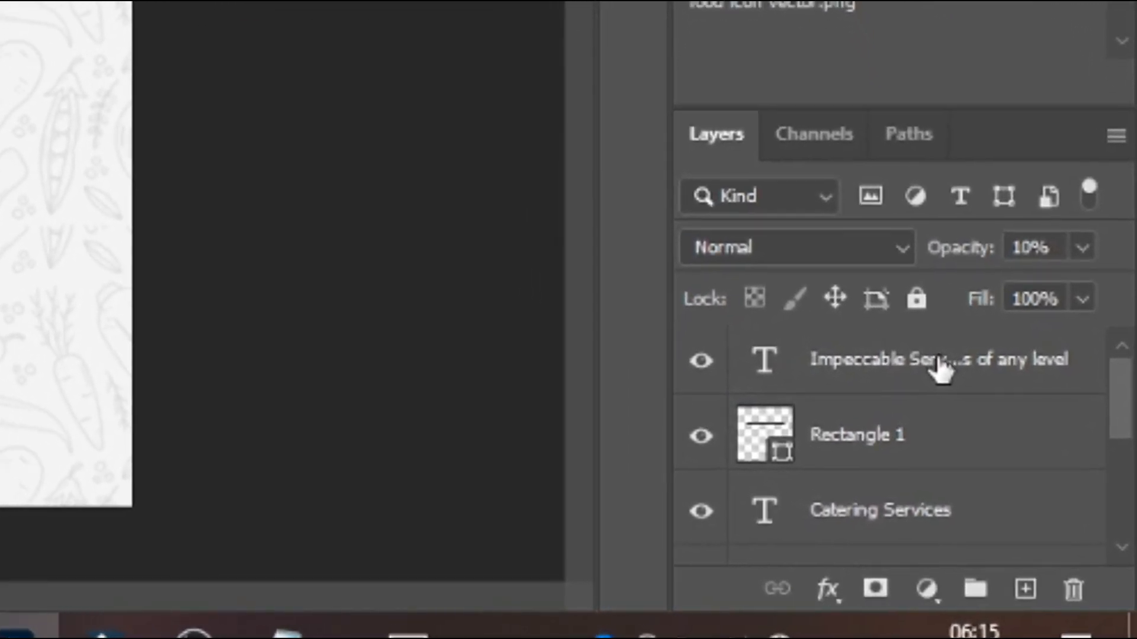
shift+click(959, 390)
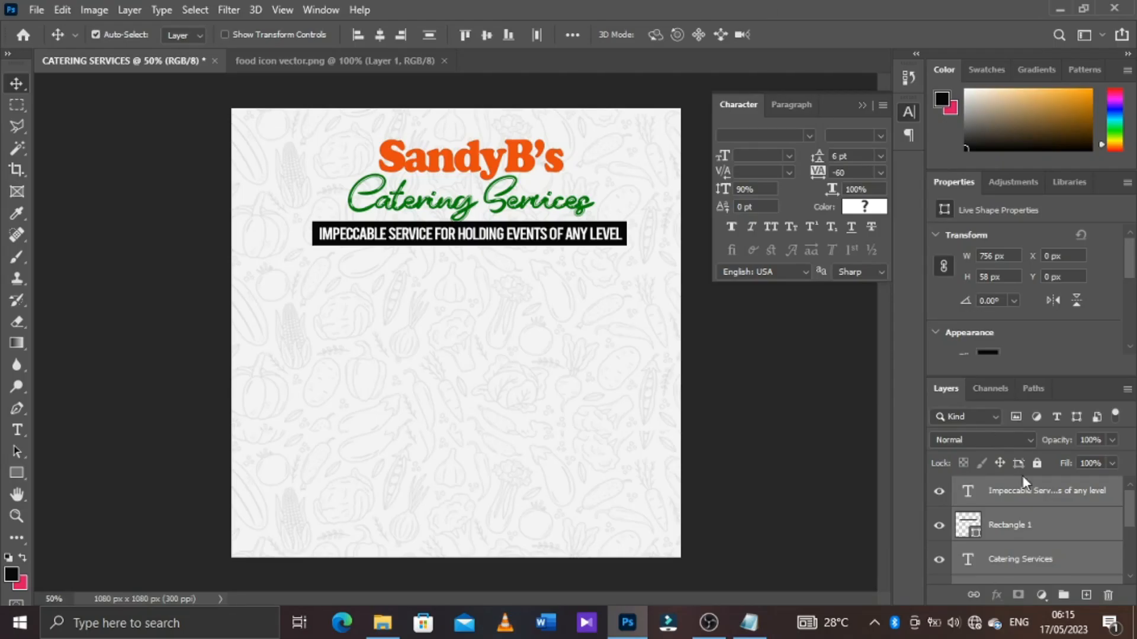
key(ctrl+g)
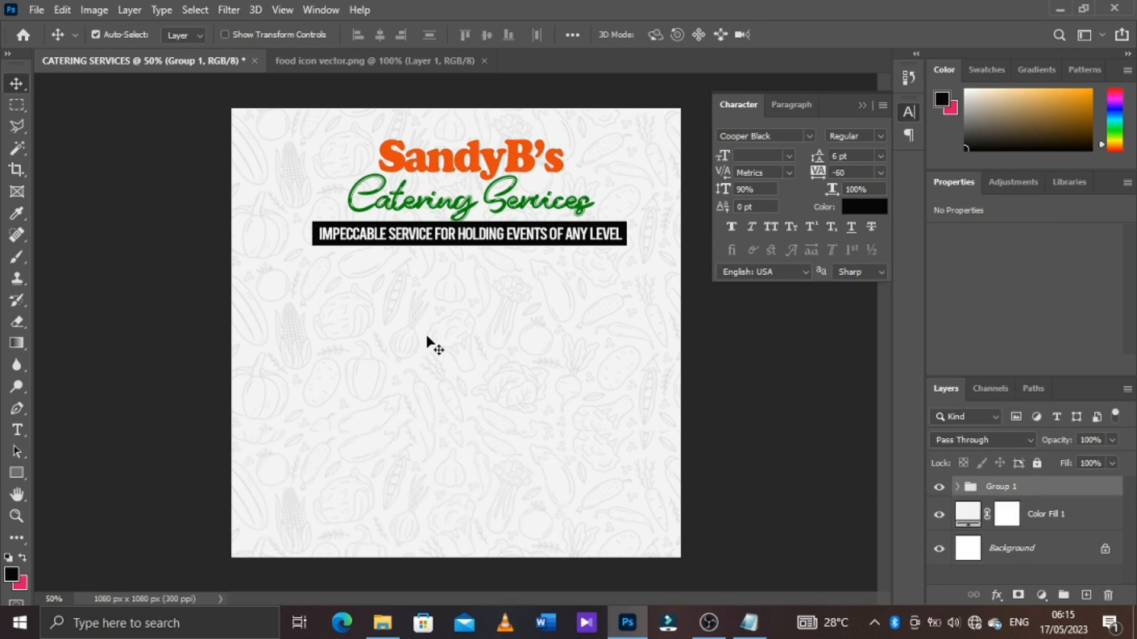
Draw a black square of about 266 x 266 px in the empty area below the tagline bar
click(16, 471)
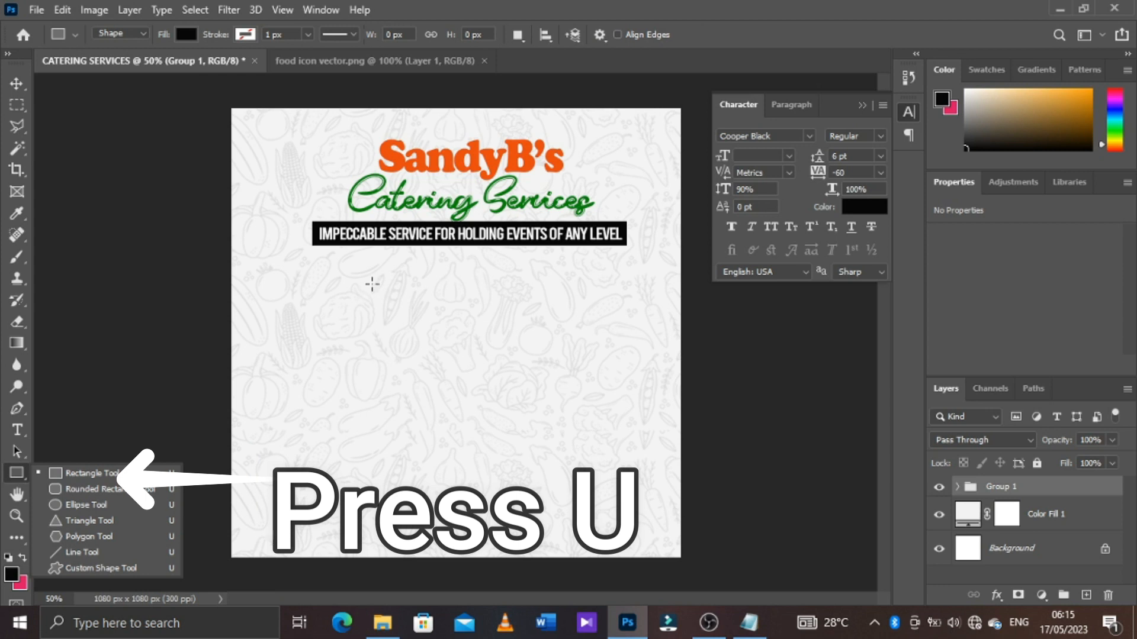
click(366, 283)
drag(366, 283, 476, 394)
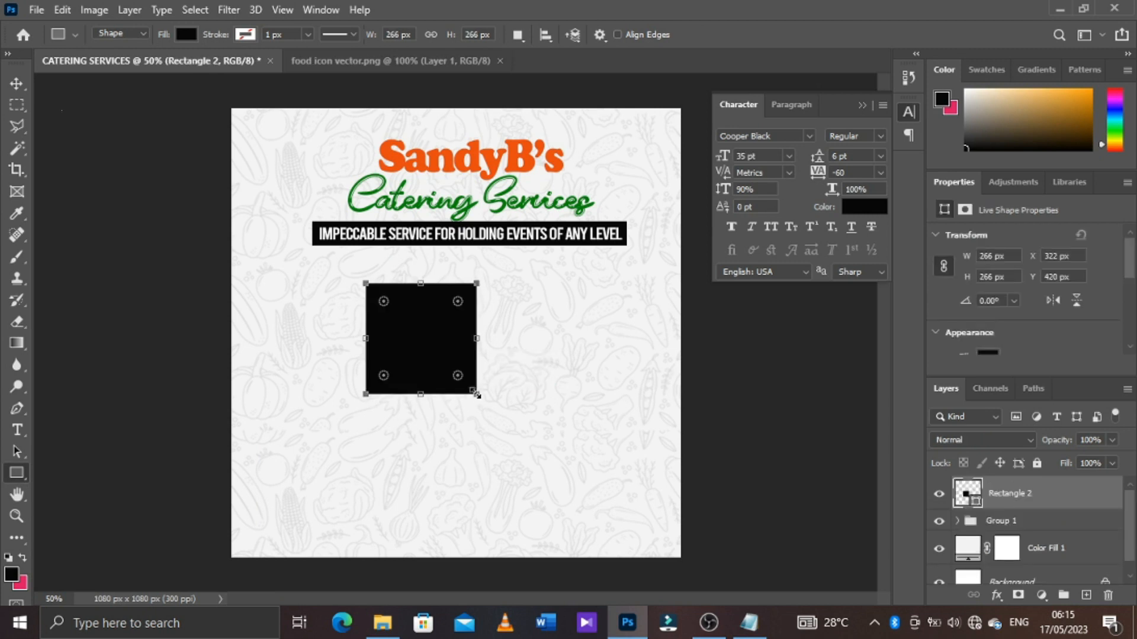
Rotate the black square about -43° into a diamond, scale it to about 88%, and place it beneath the tagline bar's right end
click(13, 84)
key(ctrl+t)
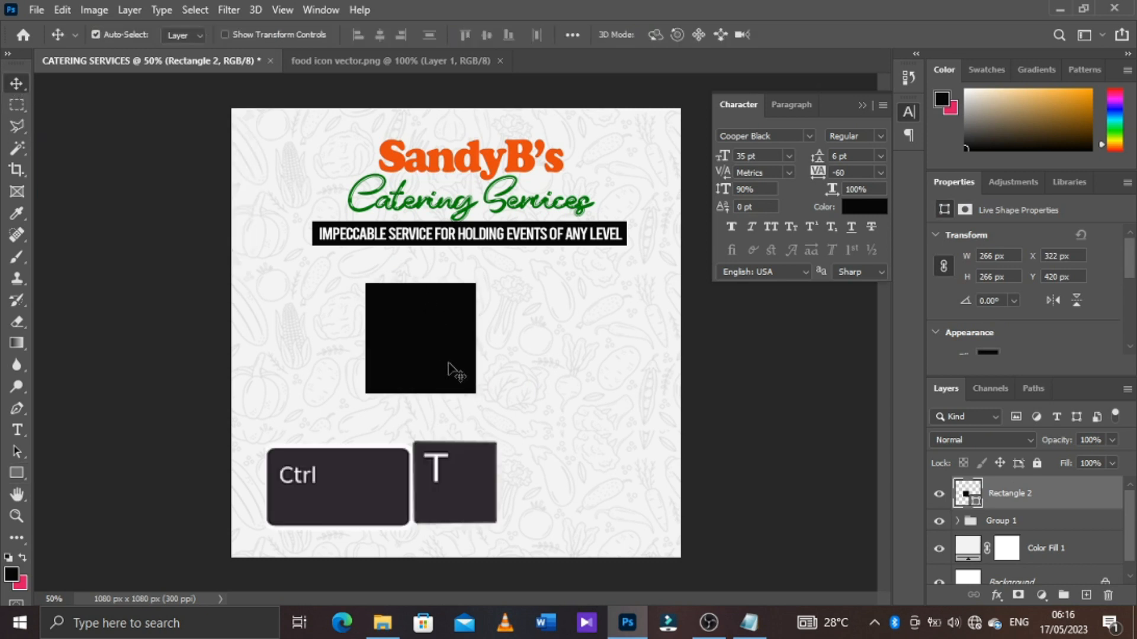
drag(526, 289, 454, 251)
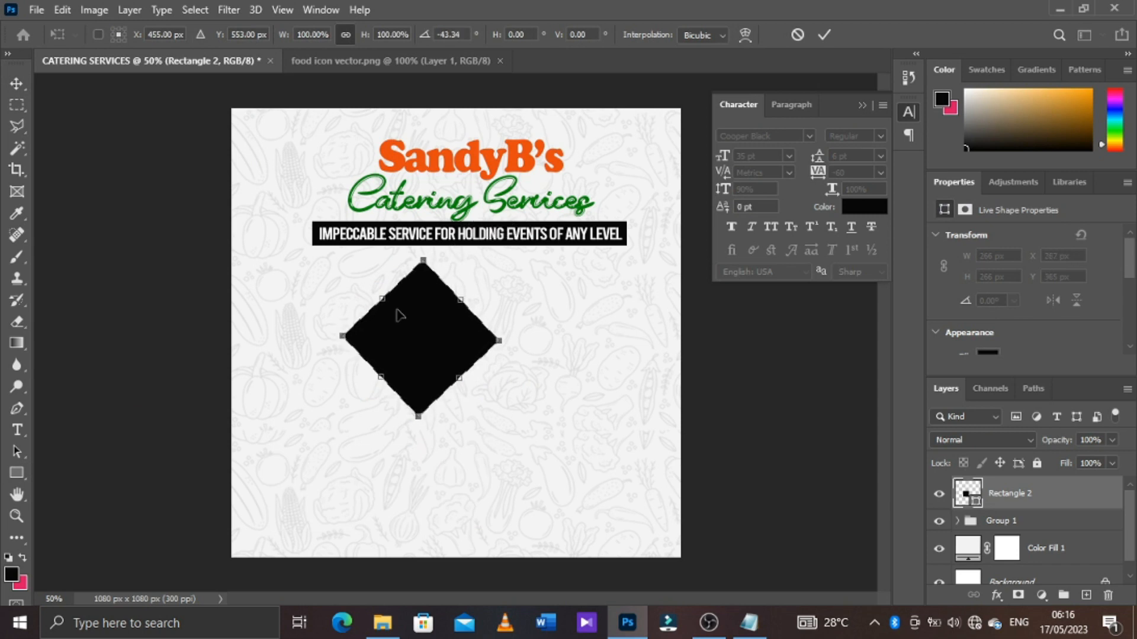
drag(427, 345, 599, 346)
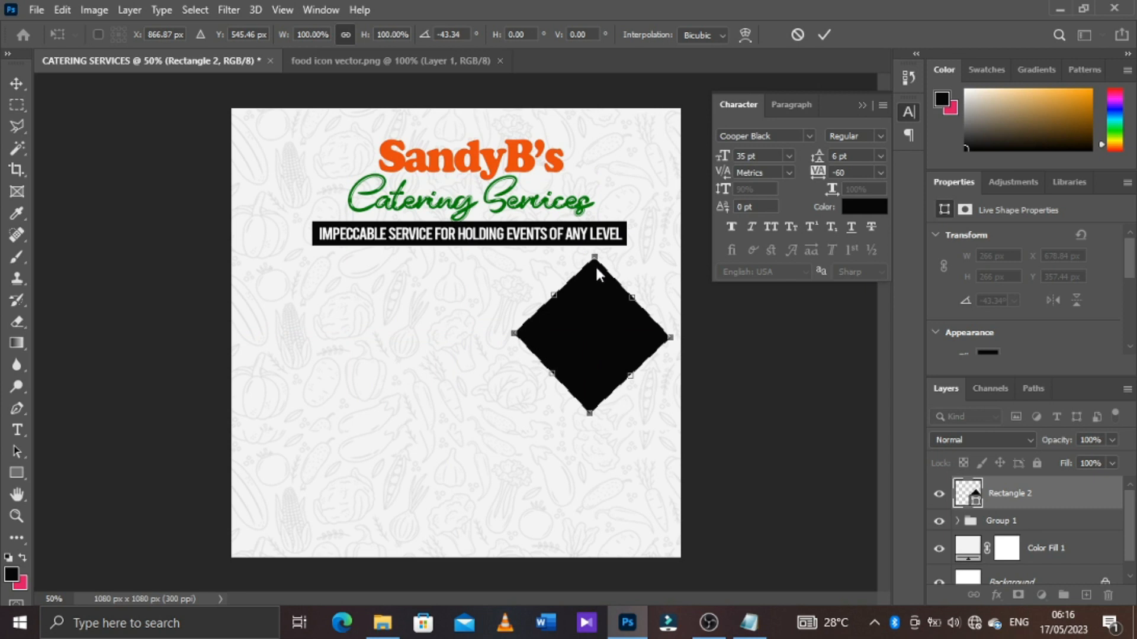
drag(594, 255, 593, 262)
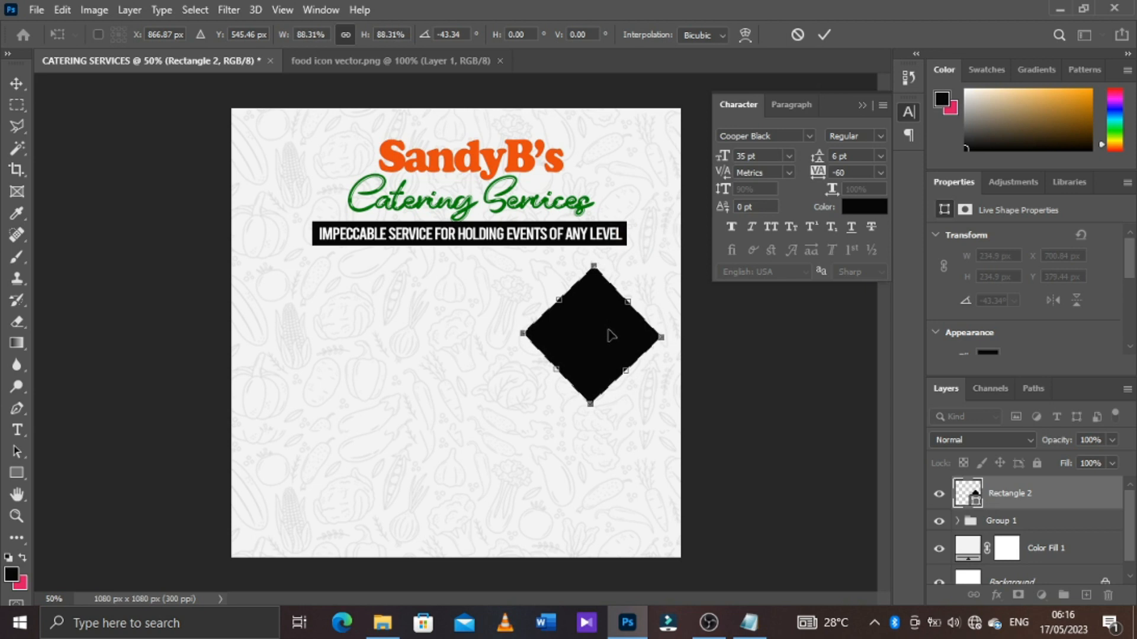
mouse_move(614, 344)
mouse_down()
mouse_move(629, 326)
mouse_move(599, 327)
mouse_up()
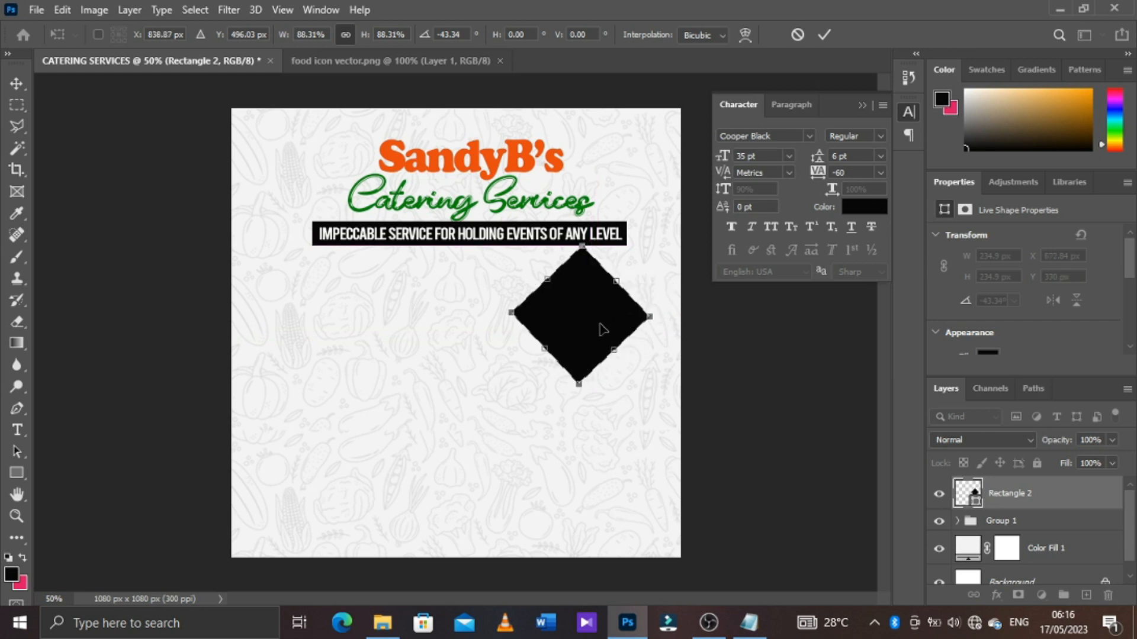
click(825, 35)
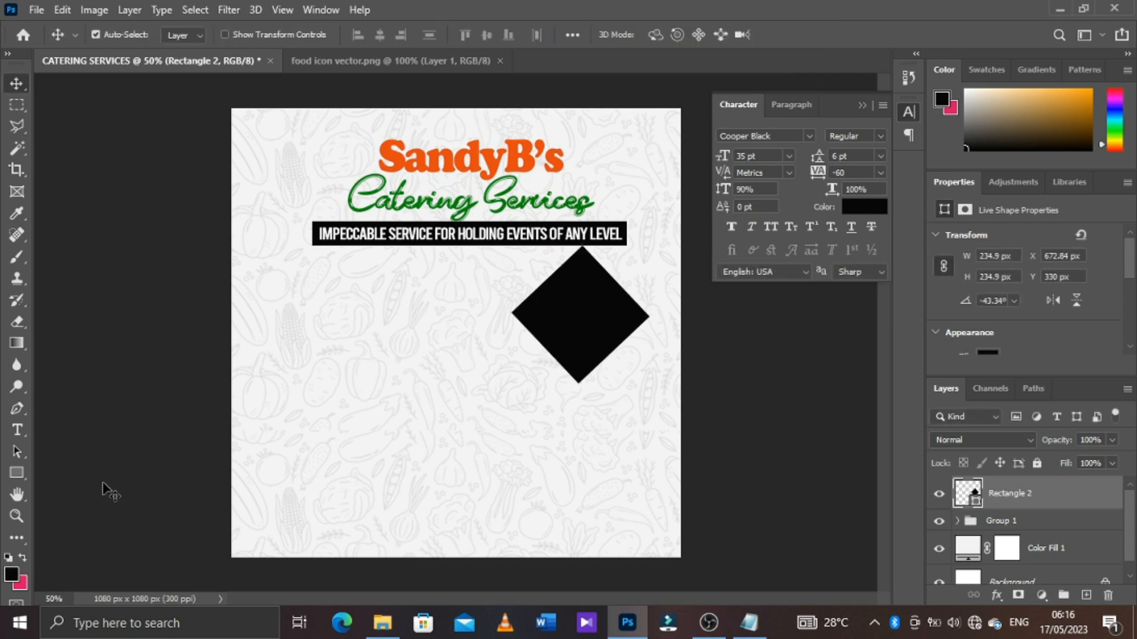
Recolour the black diamond with the bright red from the recently used colours
click(18, 471)
click(179, 36)
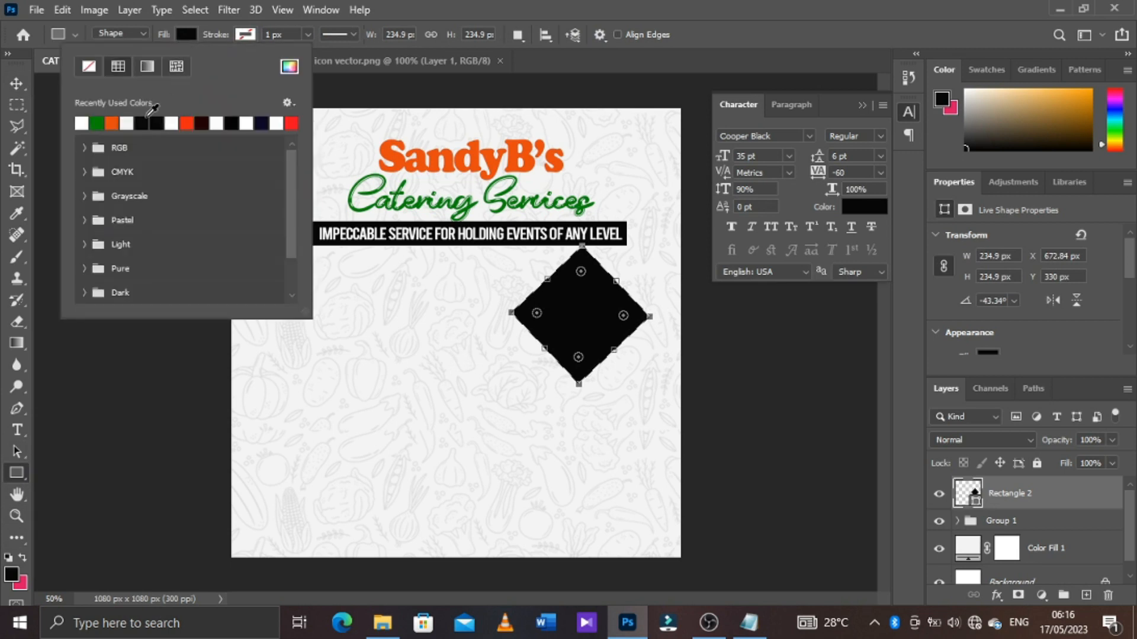
click(189, 120)
click(292, 122)
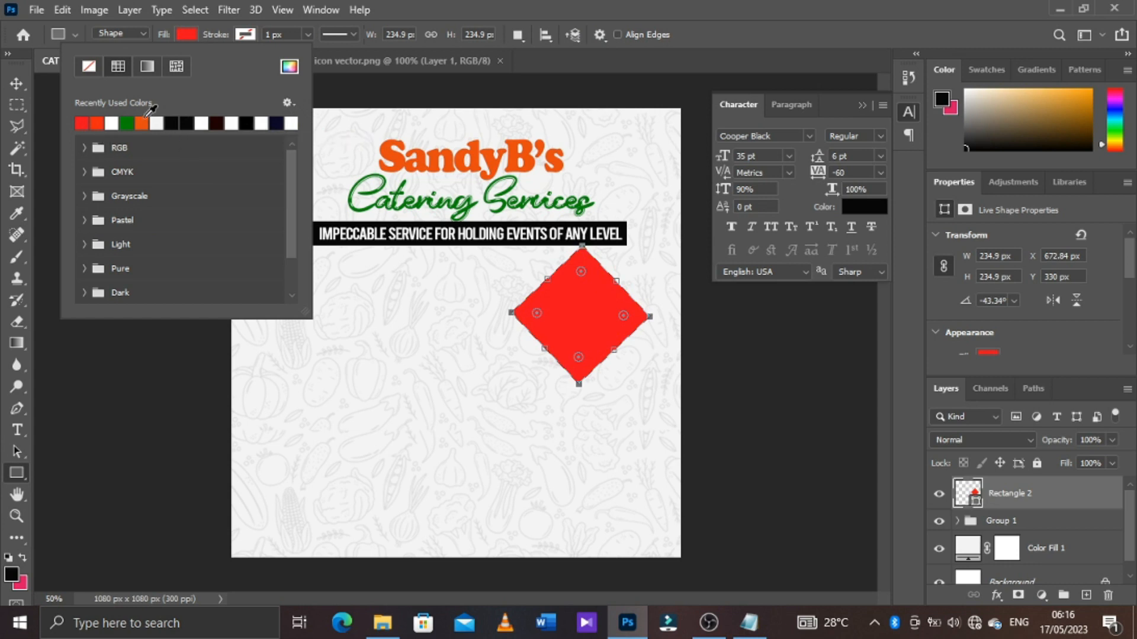
click(747, 55)
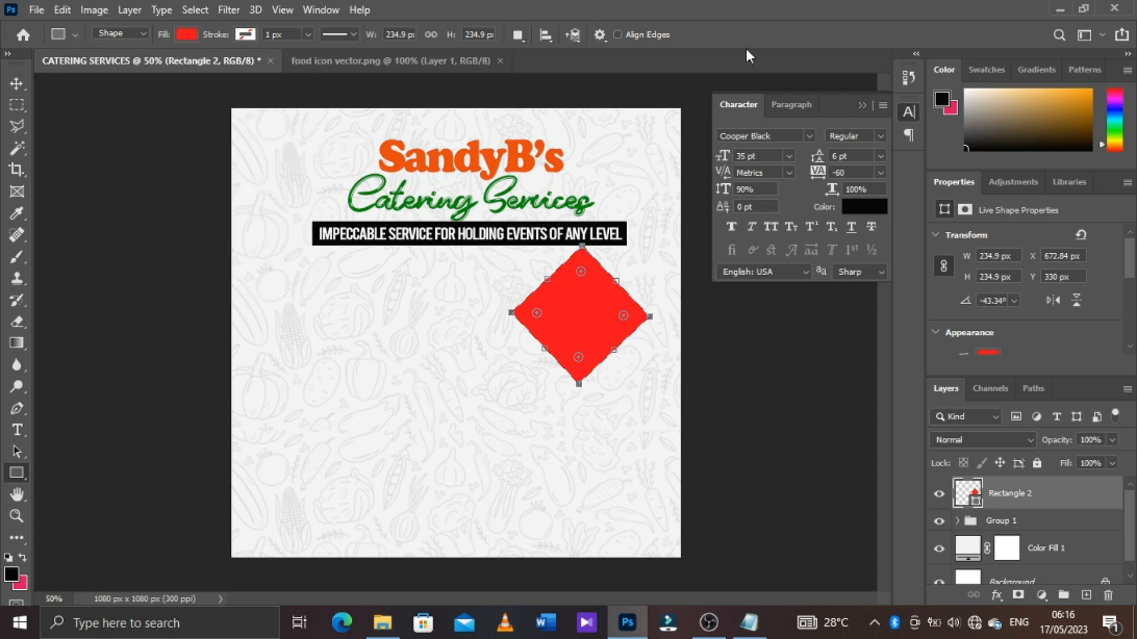
Duplicate the red diamond layer as Rectangle 2 copy within the CATERING SERVICES document
right_click(1058, 497)
key(ctrl+j)
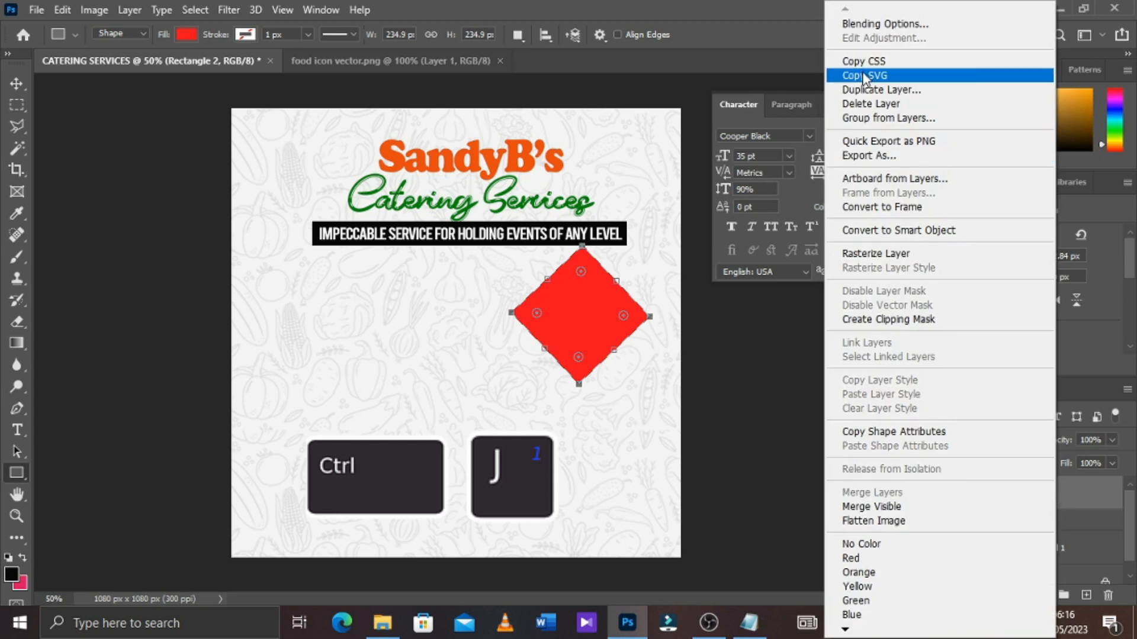
click(900, 90)
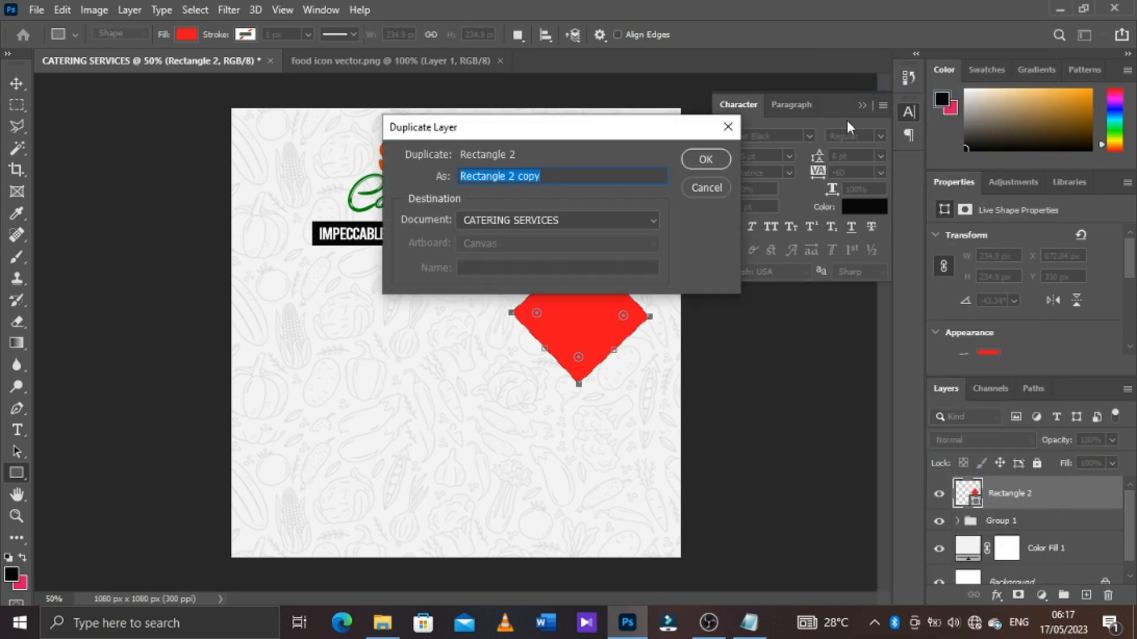
click(705, 160)
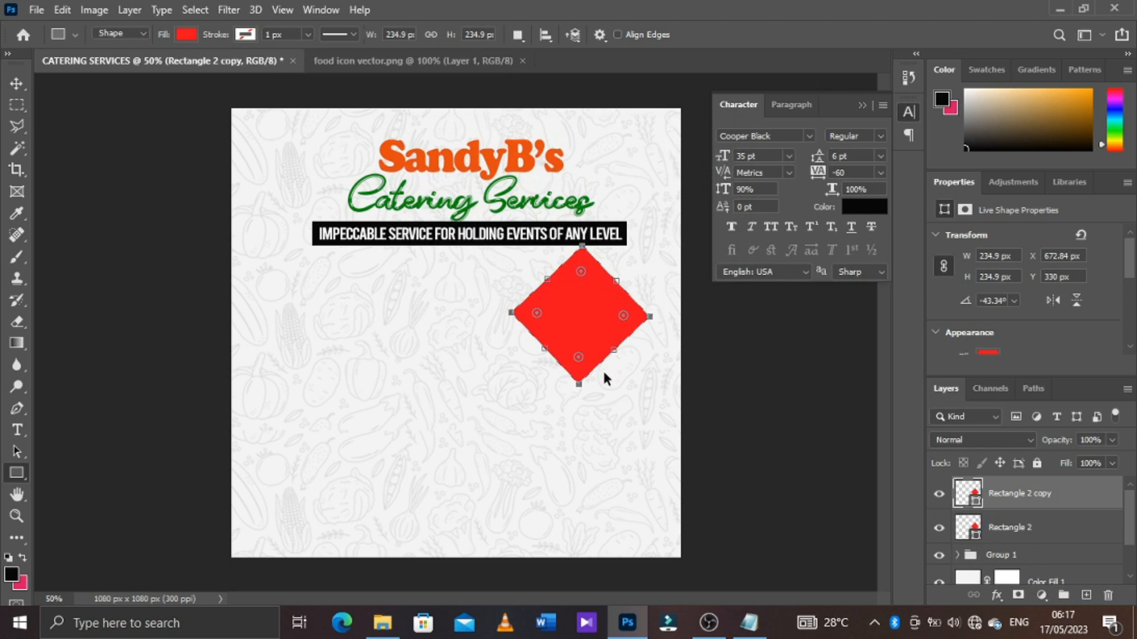
Shift the original Rectangle 2 diamond about 33 px right and 6 px down from its copy
key(ctrl+t)
click(1010, 528)
key(ctrl+t)
drag(604, 334, 620, 334)
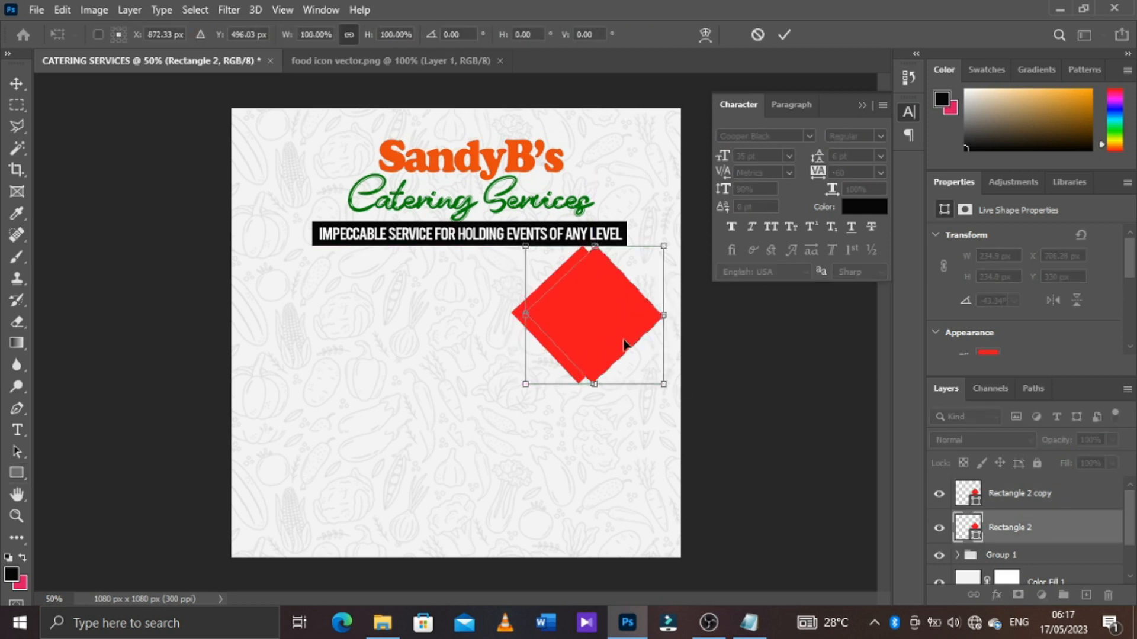
key(Down)
key(Down)
key(Down)
key(Down)
key(Down)
key(Down)
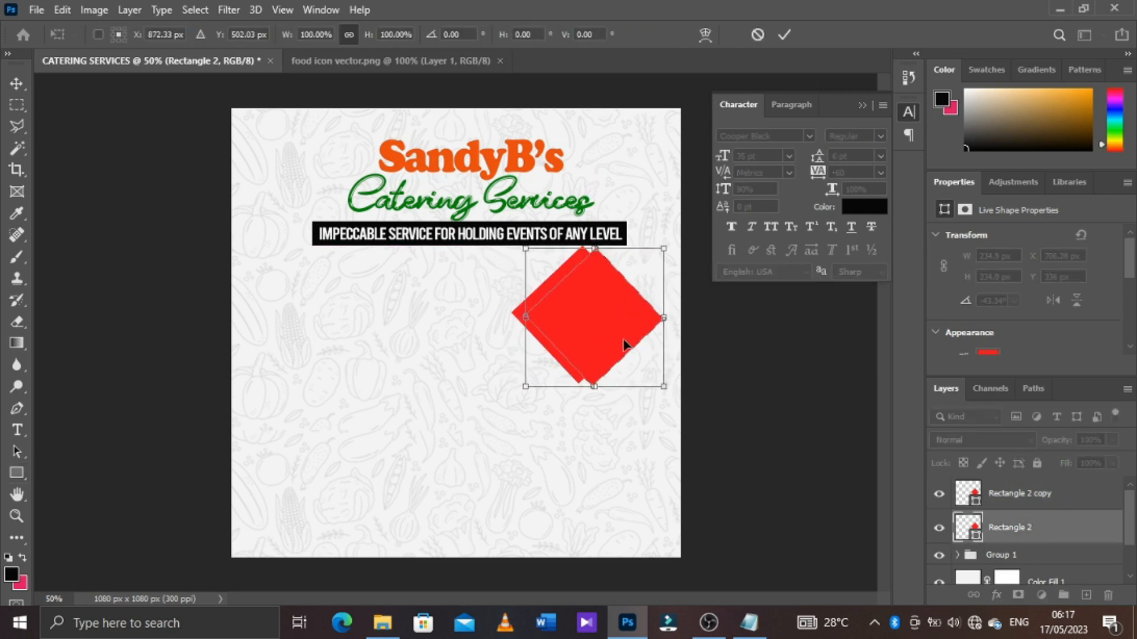
click(792, 34)
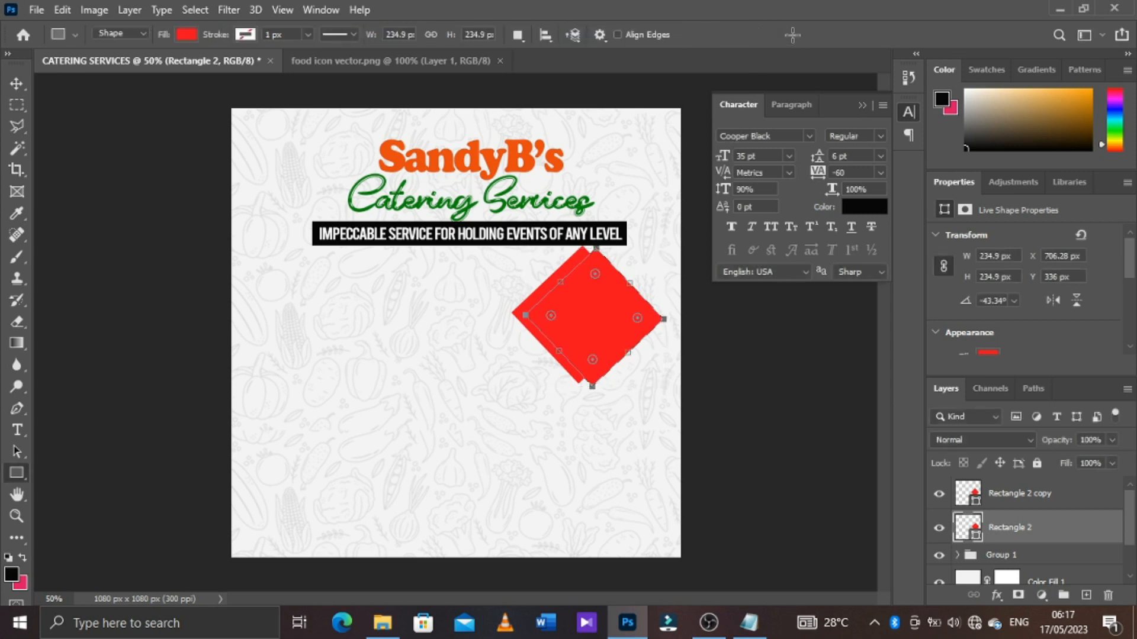
Recolour the shifted Rectangle 2 diamond yellow with hex value e6fa0c
click(187, 35)
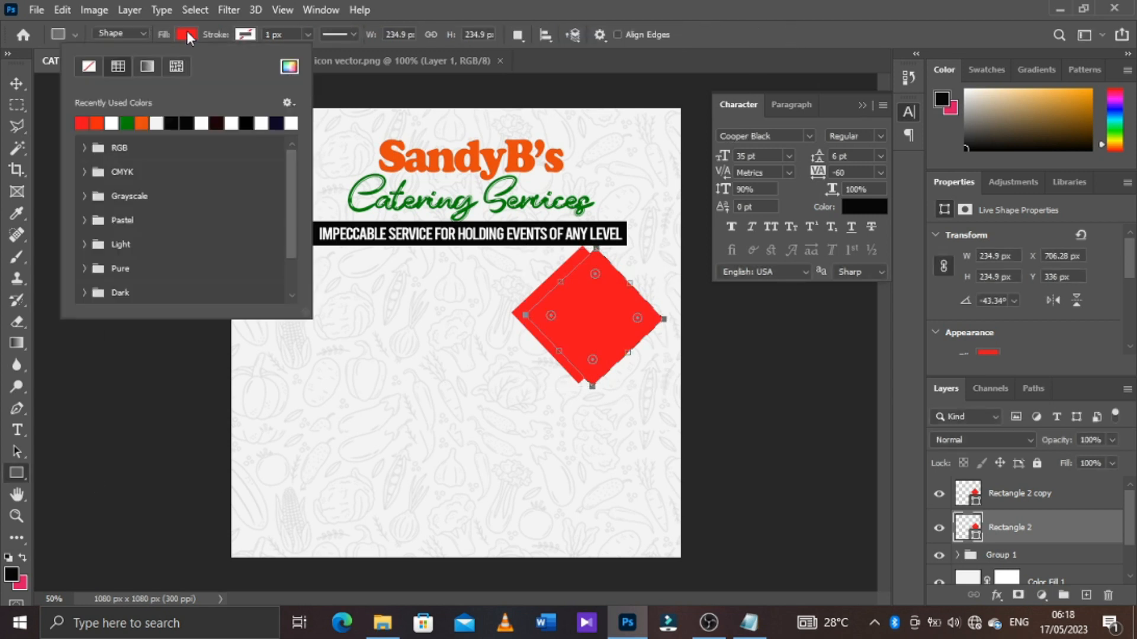
click(289, 66)
click(929, 495)
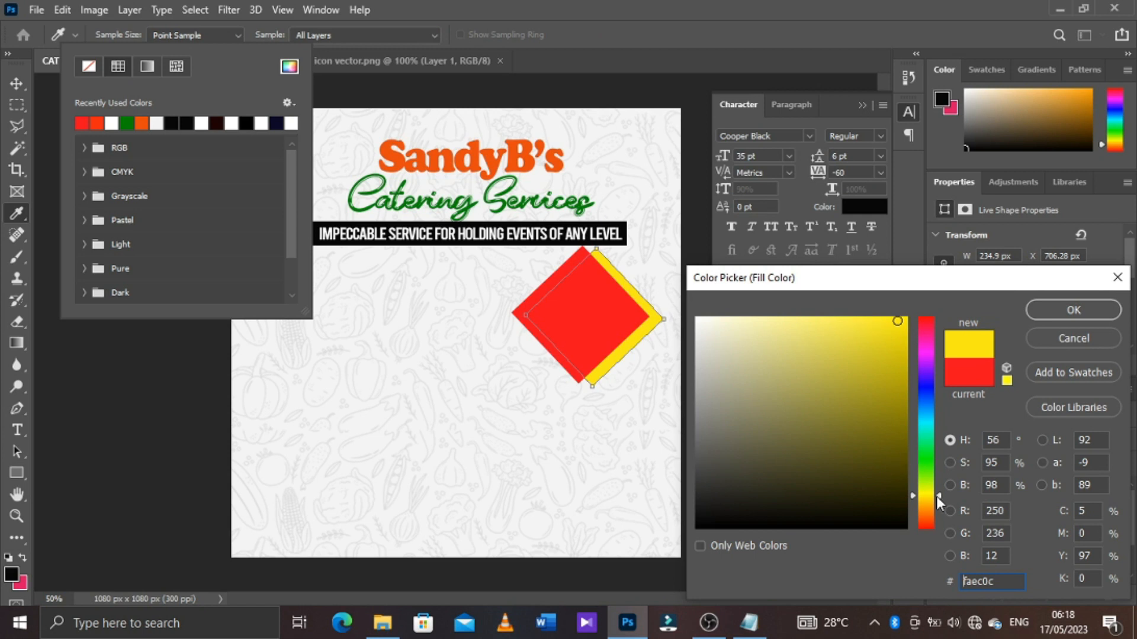
drag(936, 495, 937, 490)
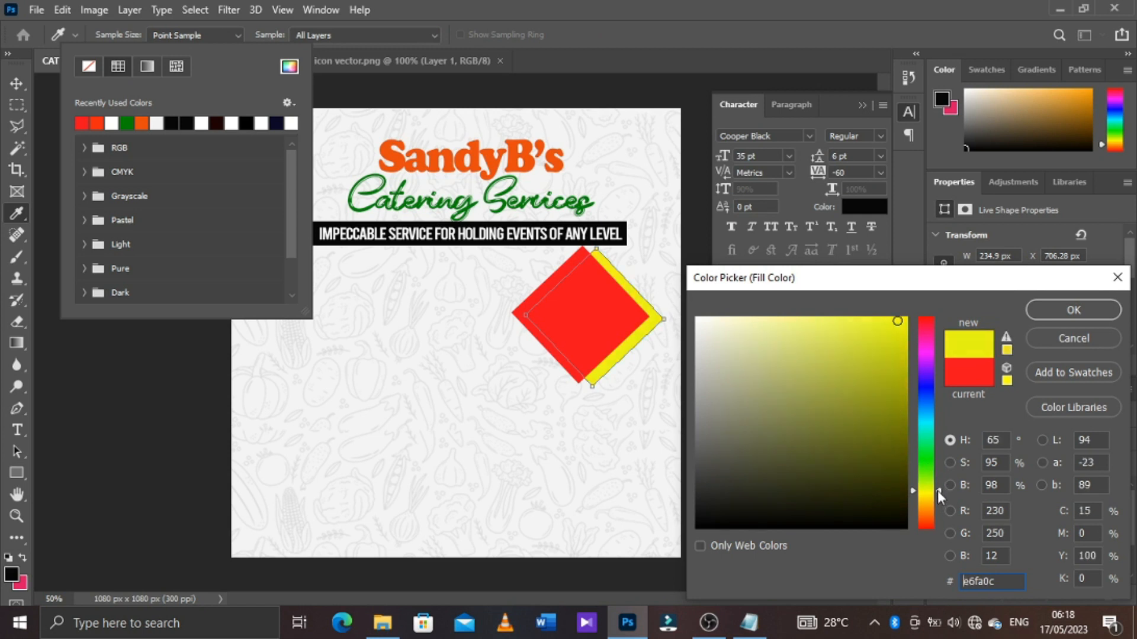
click(1050, 310)
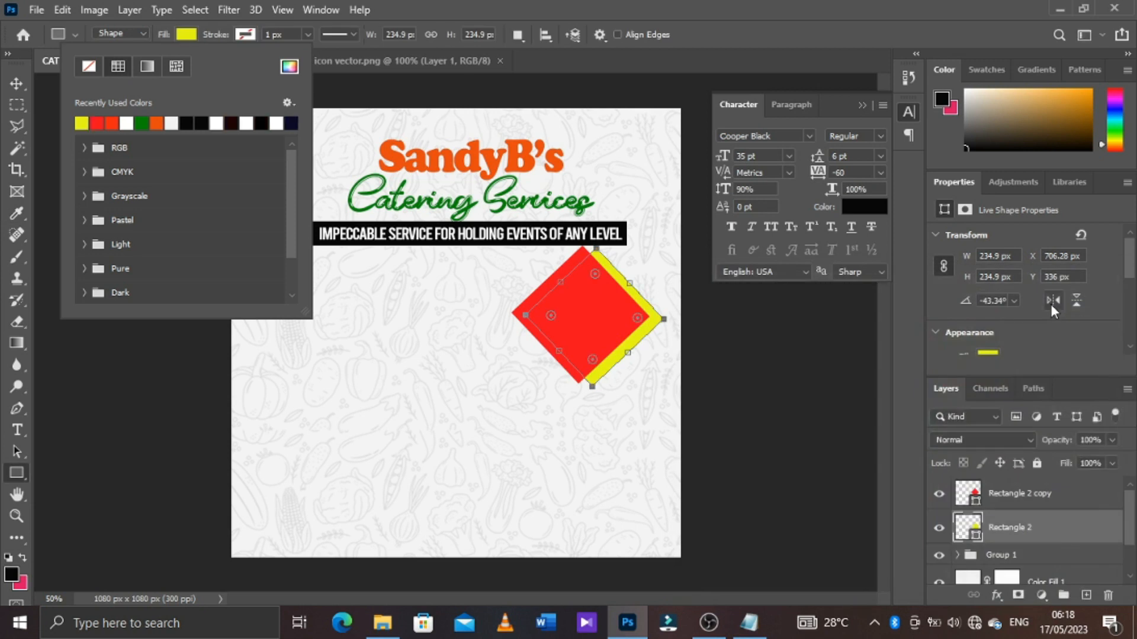
Stack the yellow diamond above the red copy and offset the red one about 24 px right and 2 px down from it
click(1050, 527)
drag(1049, 527, 1041, 482)
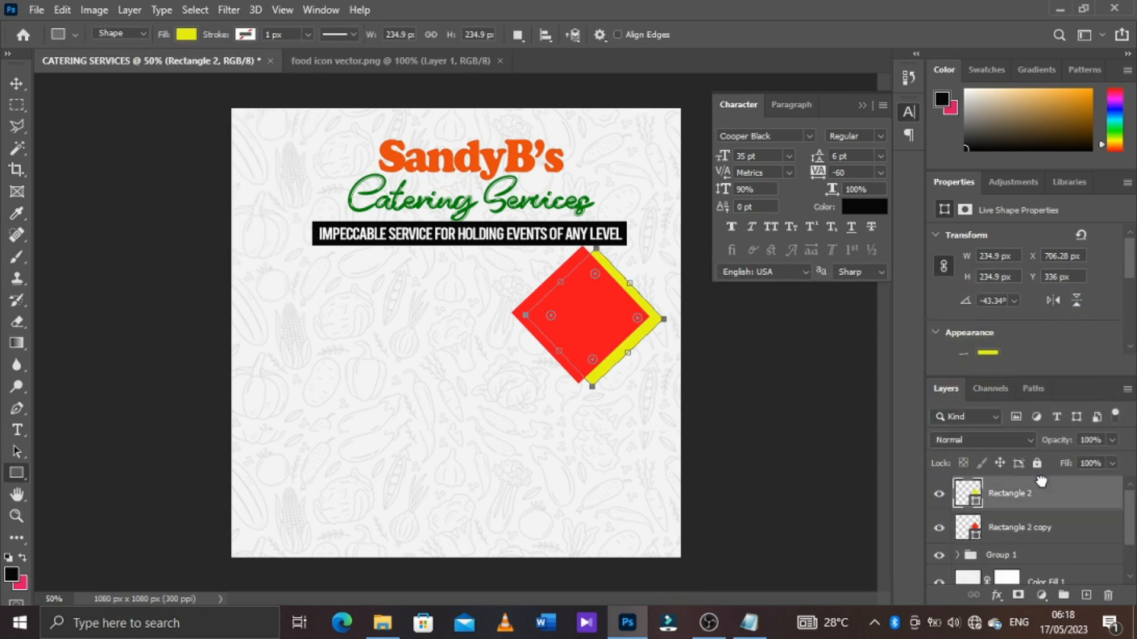
drag(587, 331, 619, 337)
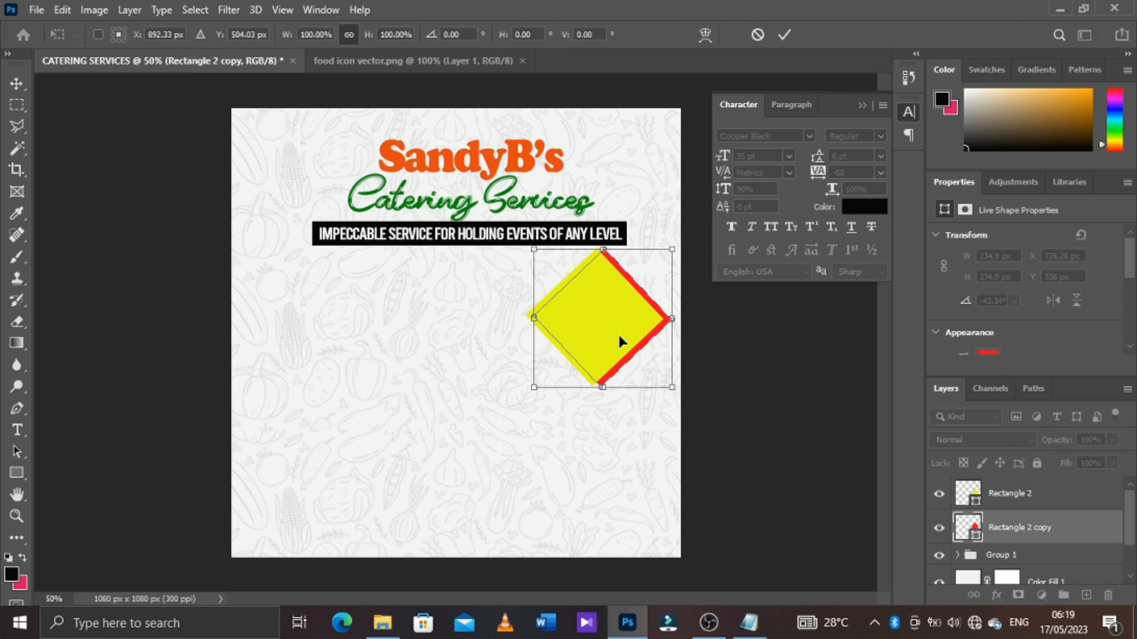
key(Right)
key(Right)
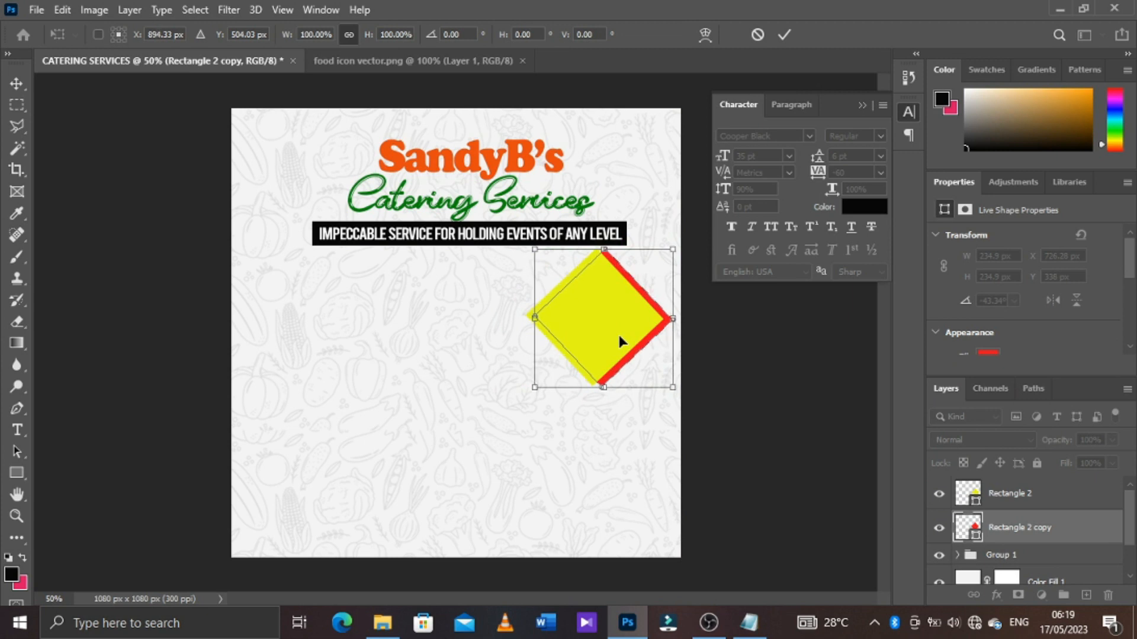
key(Right)
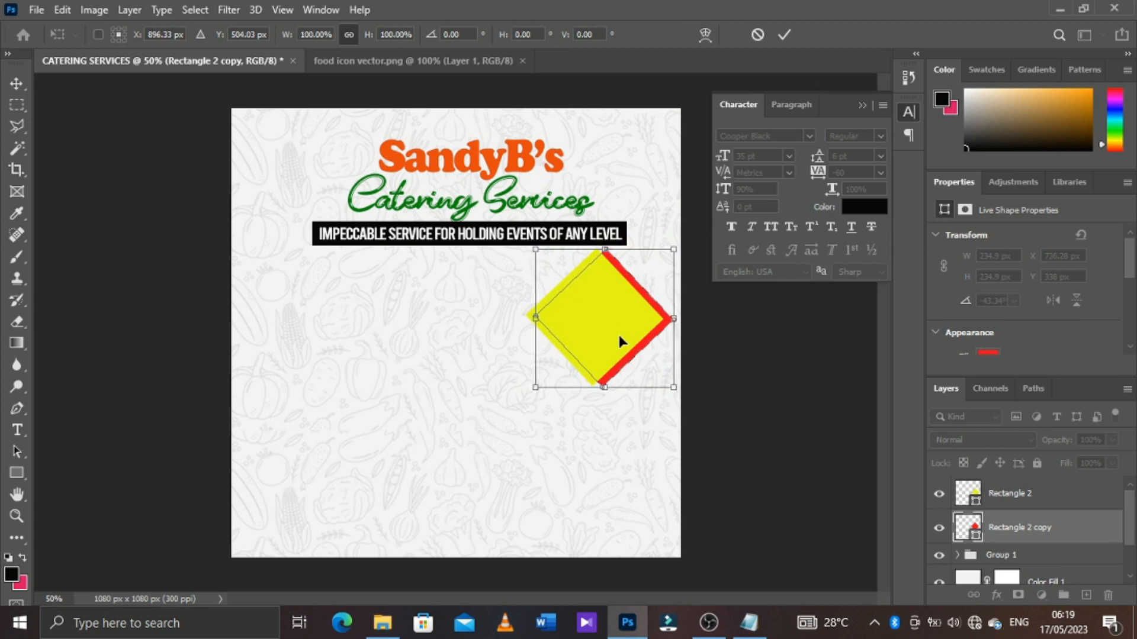
click(783, 36)
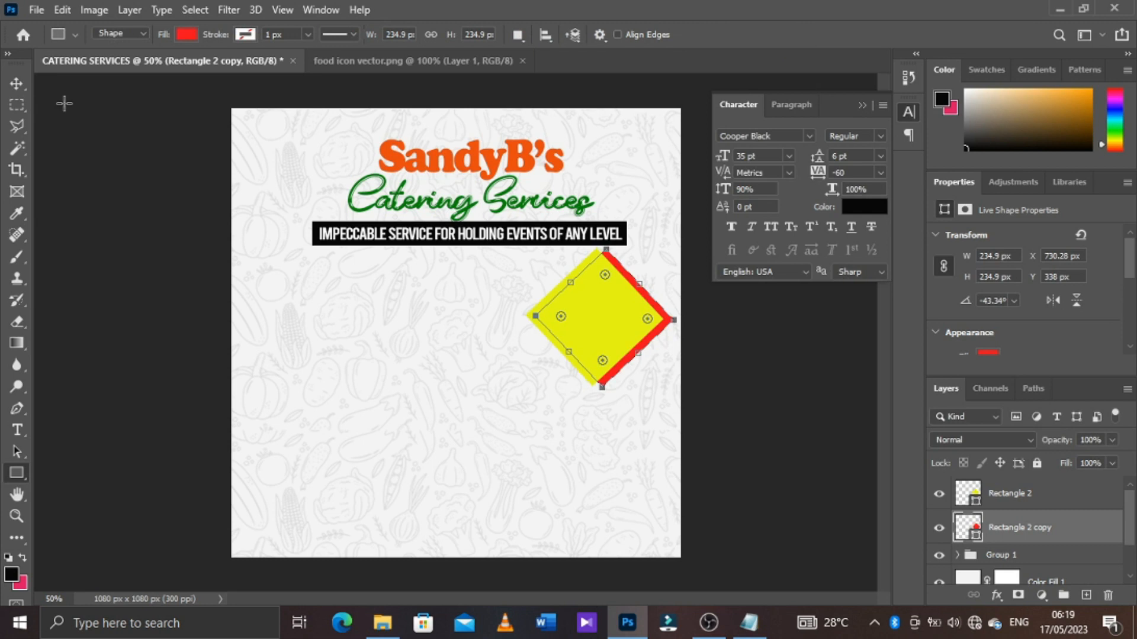
Place the joff food photo as an embedded image directly above the yellow Rectangle 2 diamond
click(1007, 493)
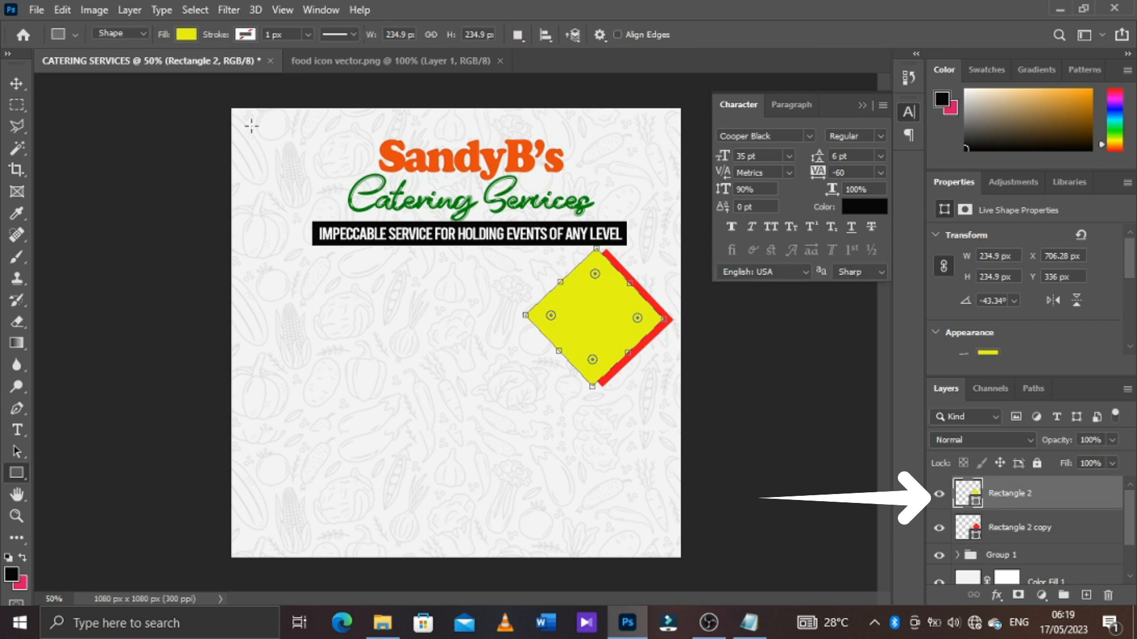
click(36, 10)
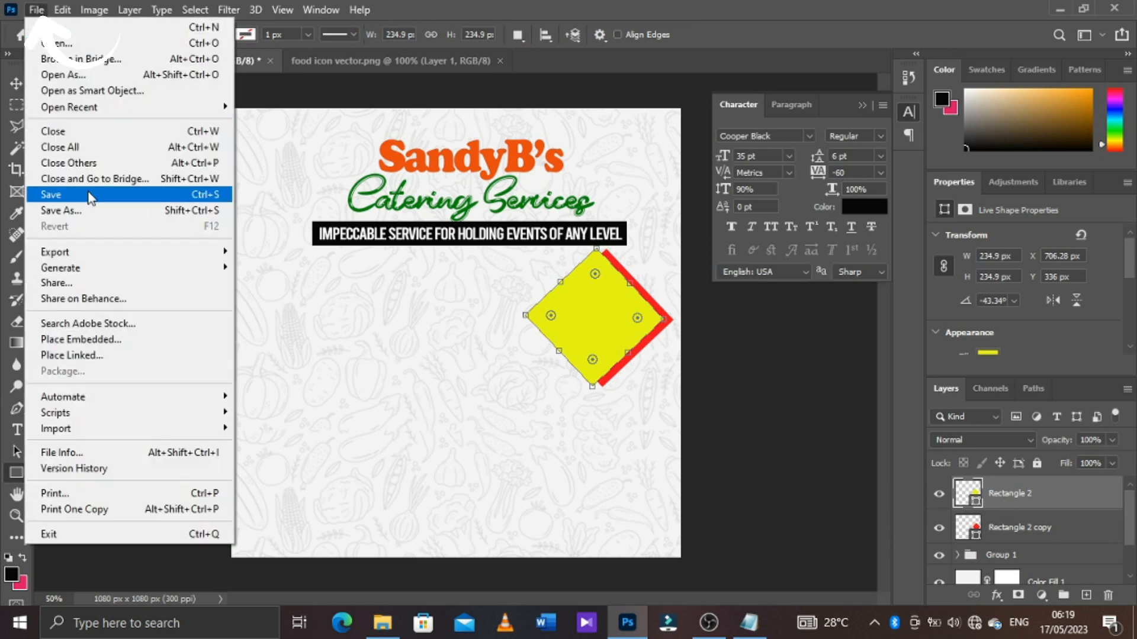
click(130, 339)
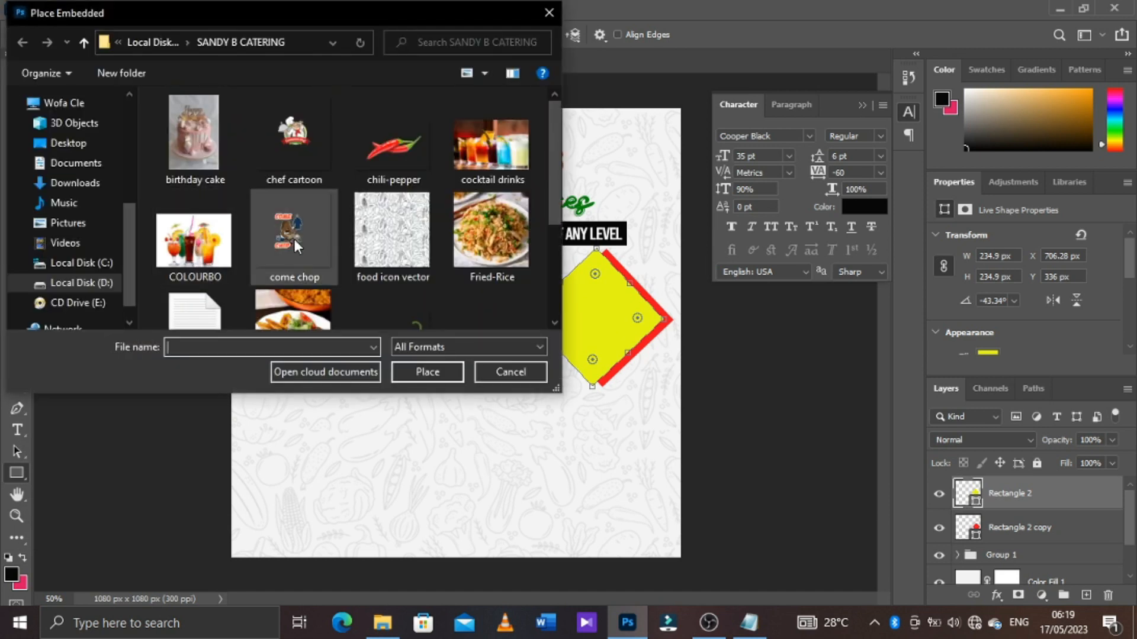
scroll(293, 239, down, 3)
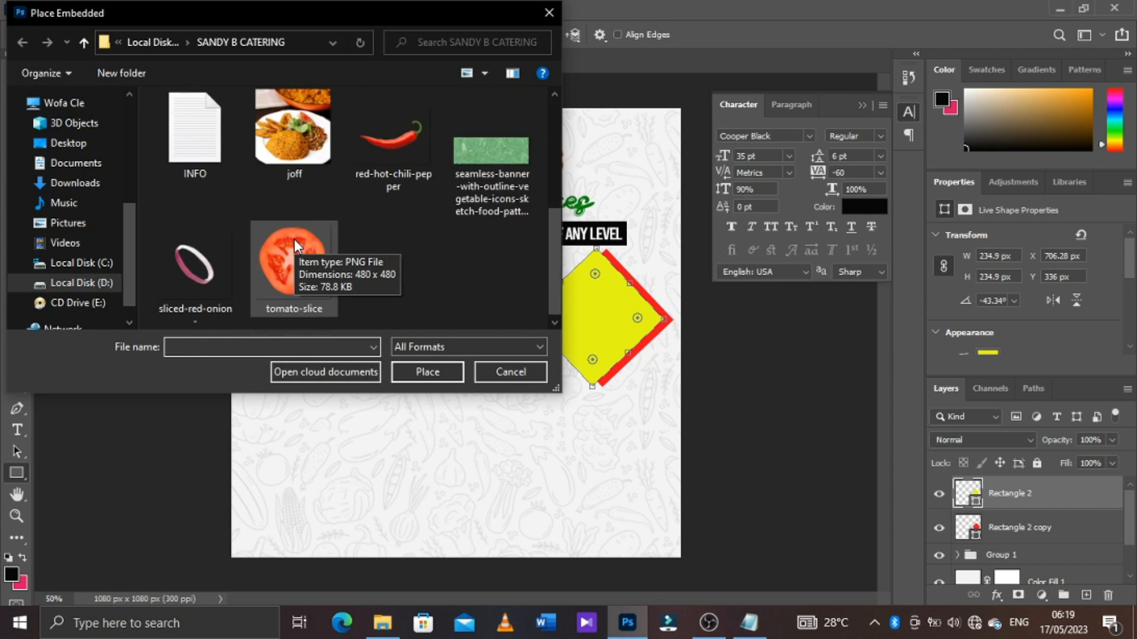
click(291, 148)
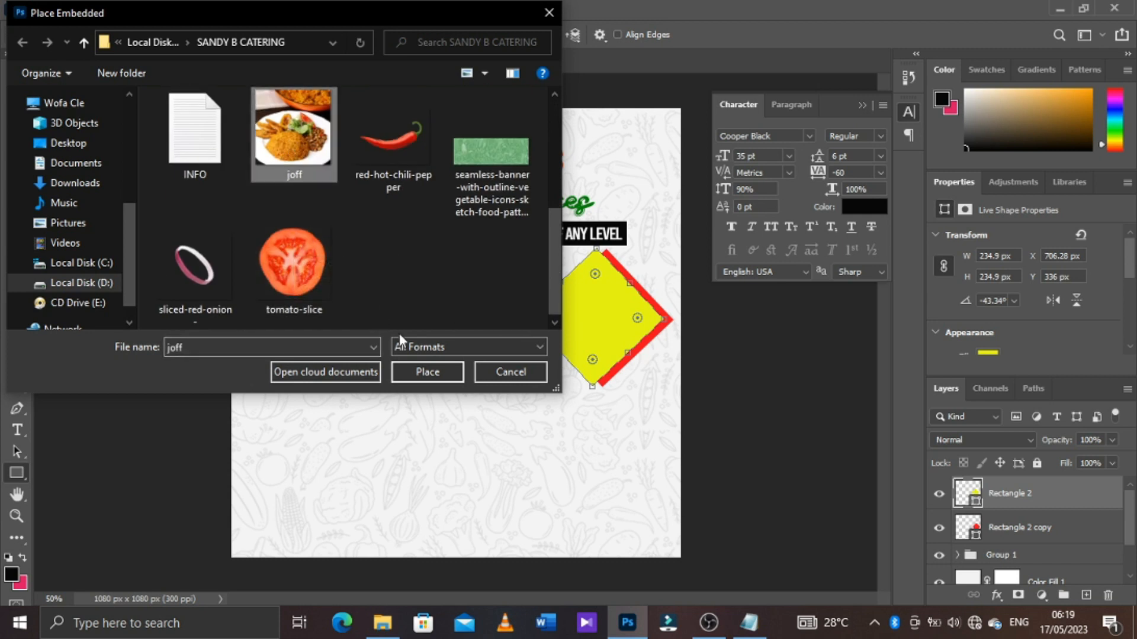
click(423, 371)
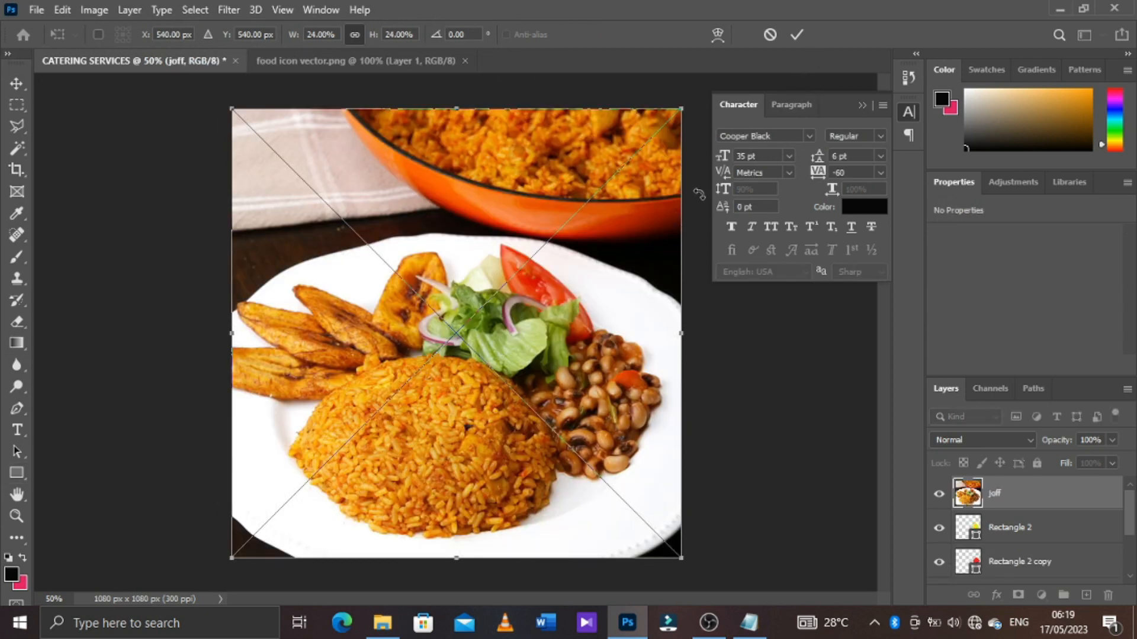
Fit the joff photo over the yellow diamond at 10% scale and clip it to the Rectangle 2 layer
drag(684, 107, 549, 239)
drag(493, 320, 601, 320)
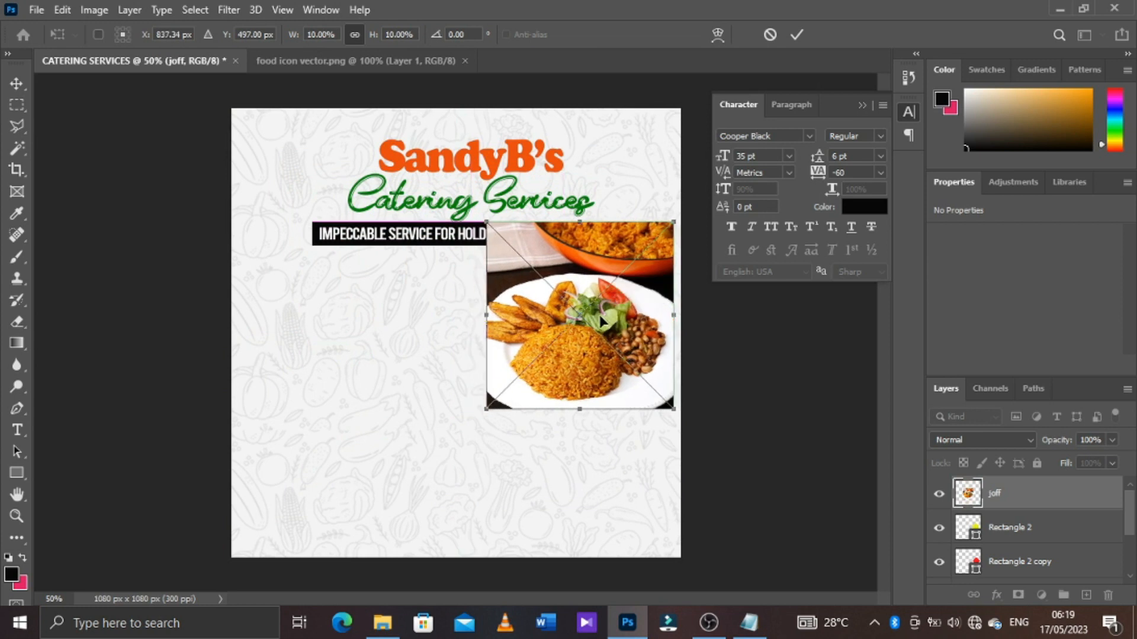
click(797, 36)
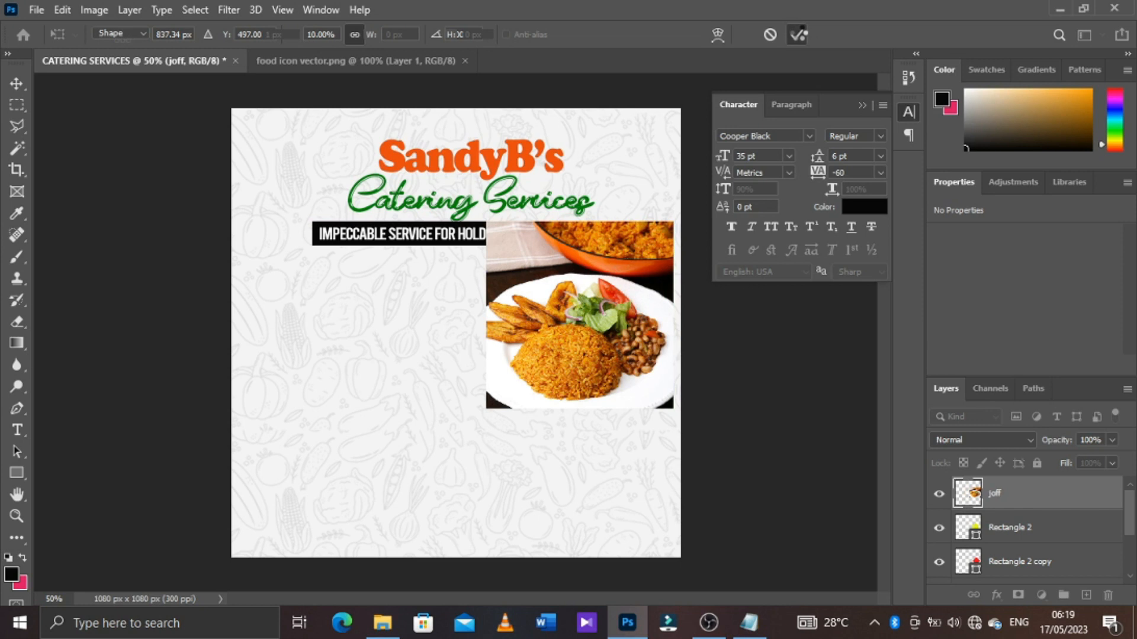
right_click(1030, 496)
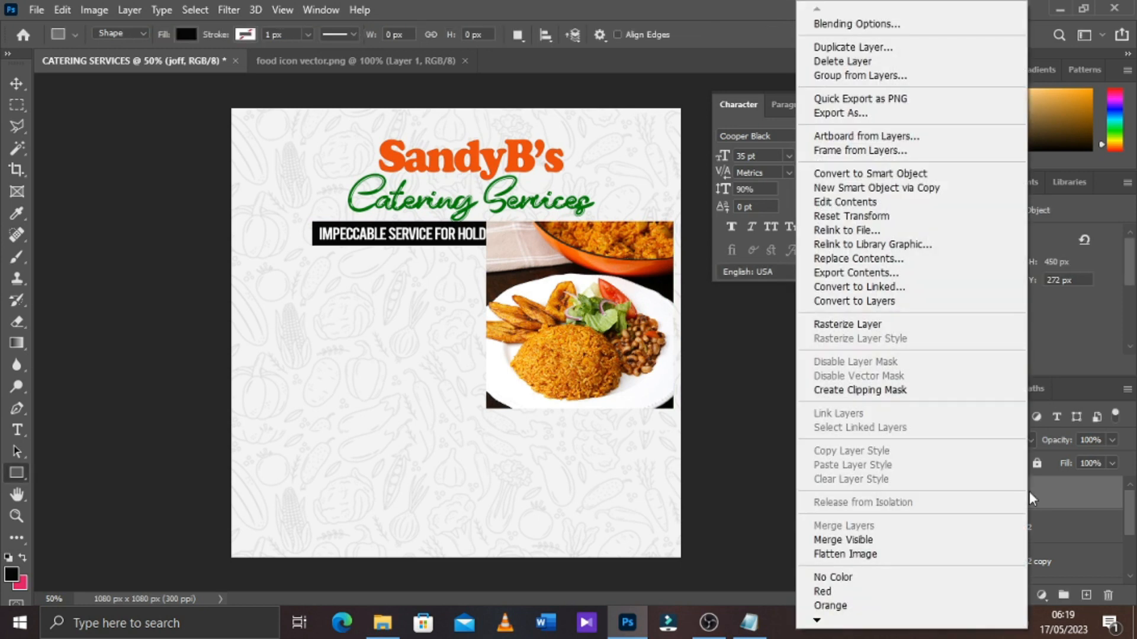
click(899, 390)
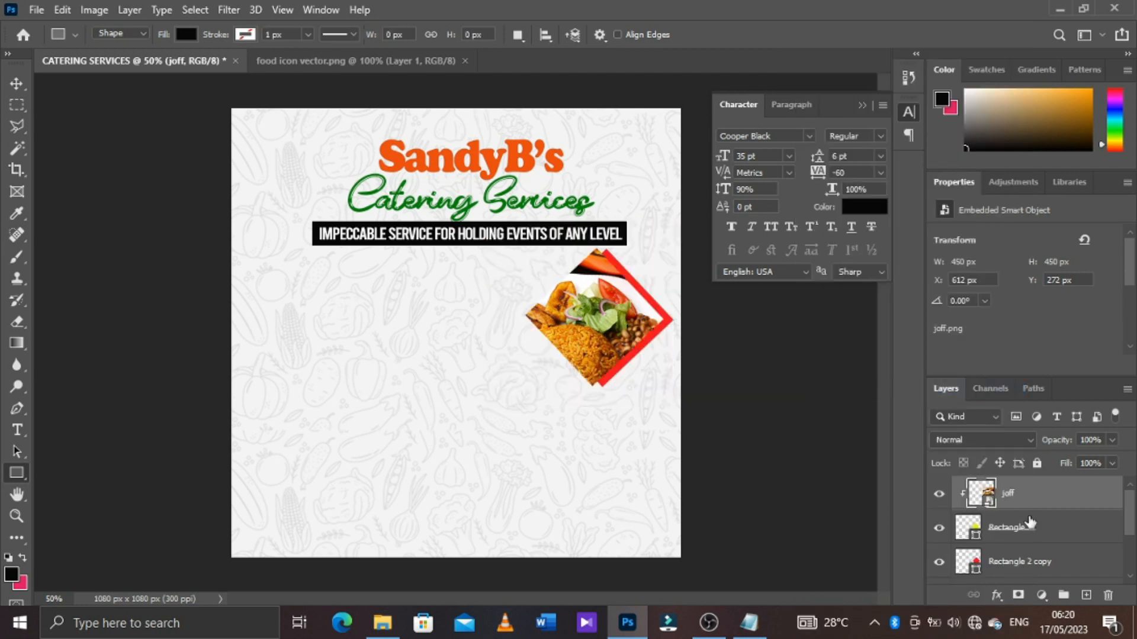
Give the Rectangle 2 diamond a yellow stroke about 12.87 px wide around the clipped photo
click(1030, 525)
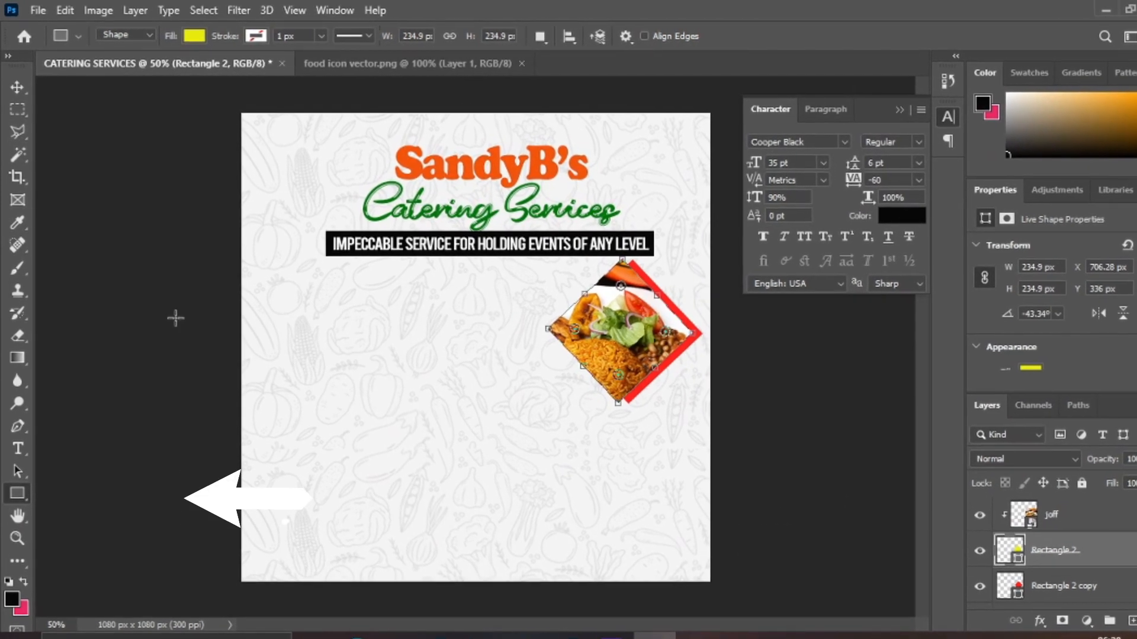
click(257, 35)
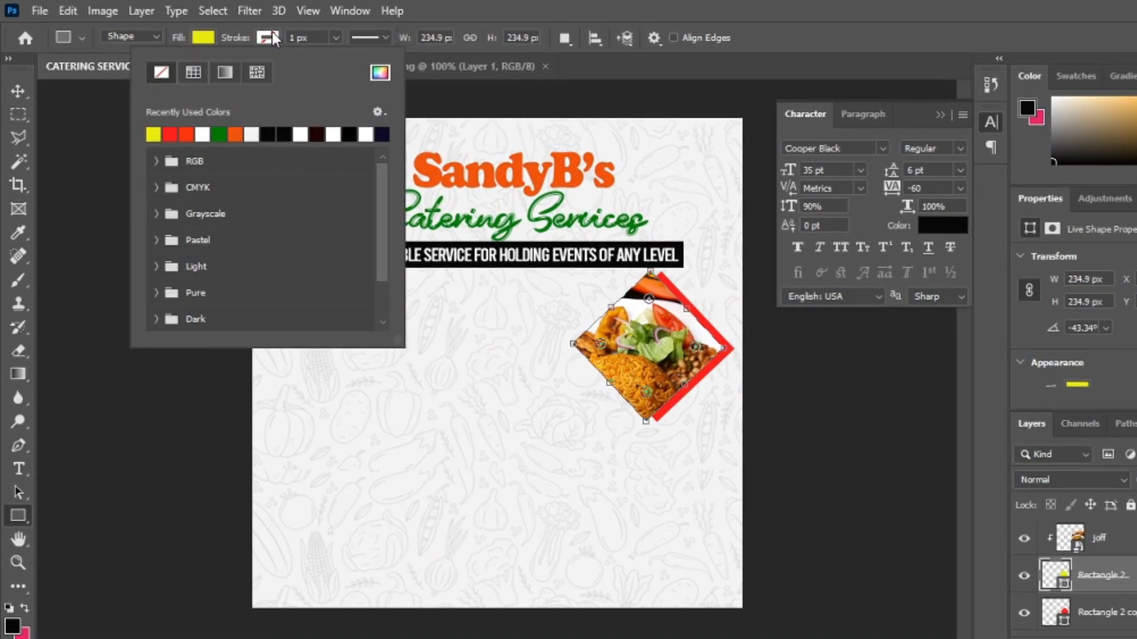
click(158, 138)
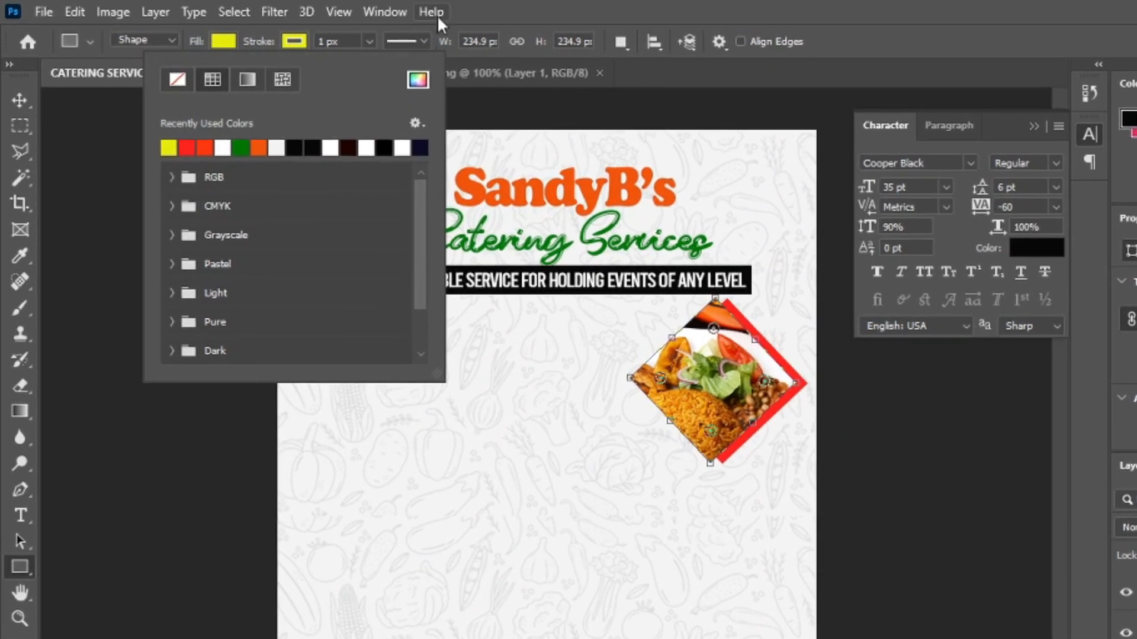
click(499, 9)
click(382, 44)
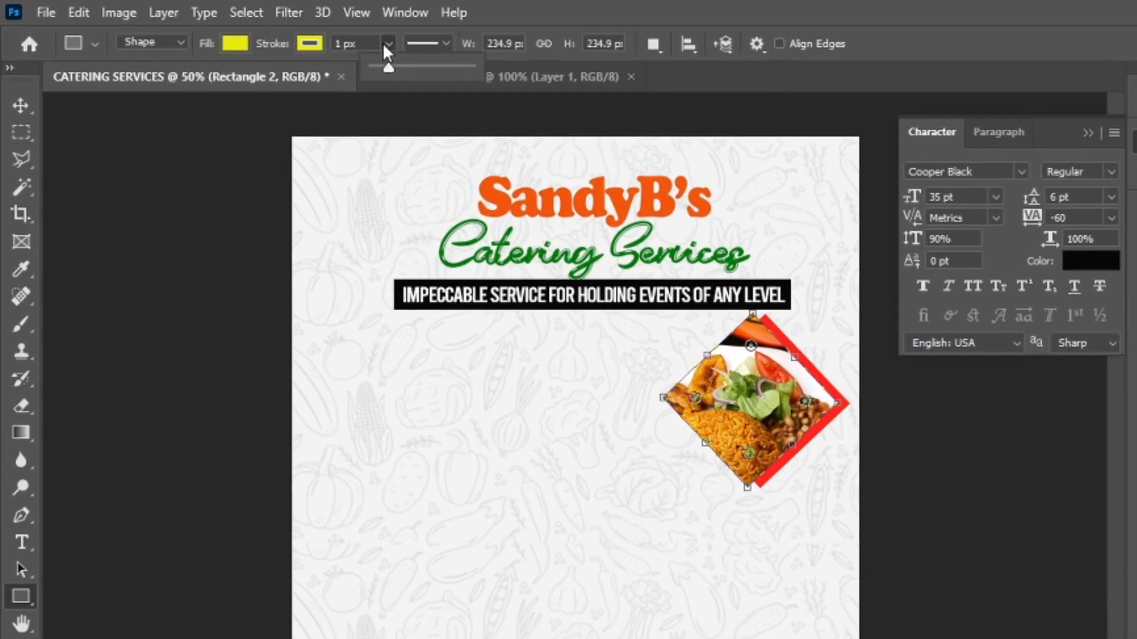
drag(379, 63, 410, 72)
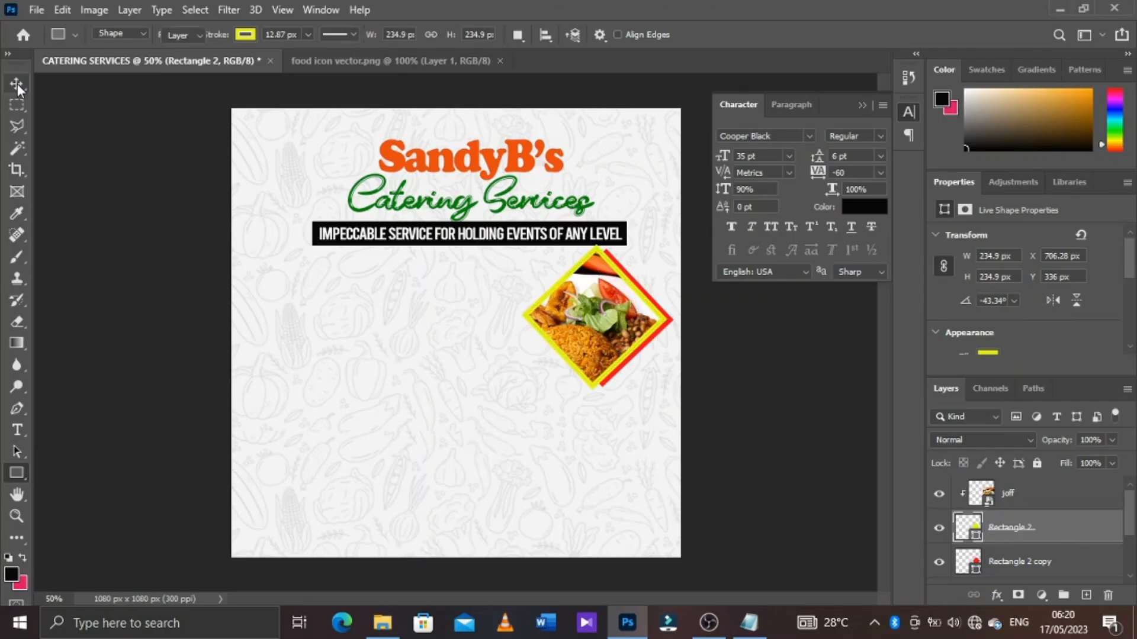
click(32, 163)
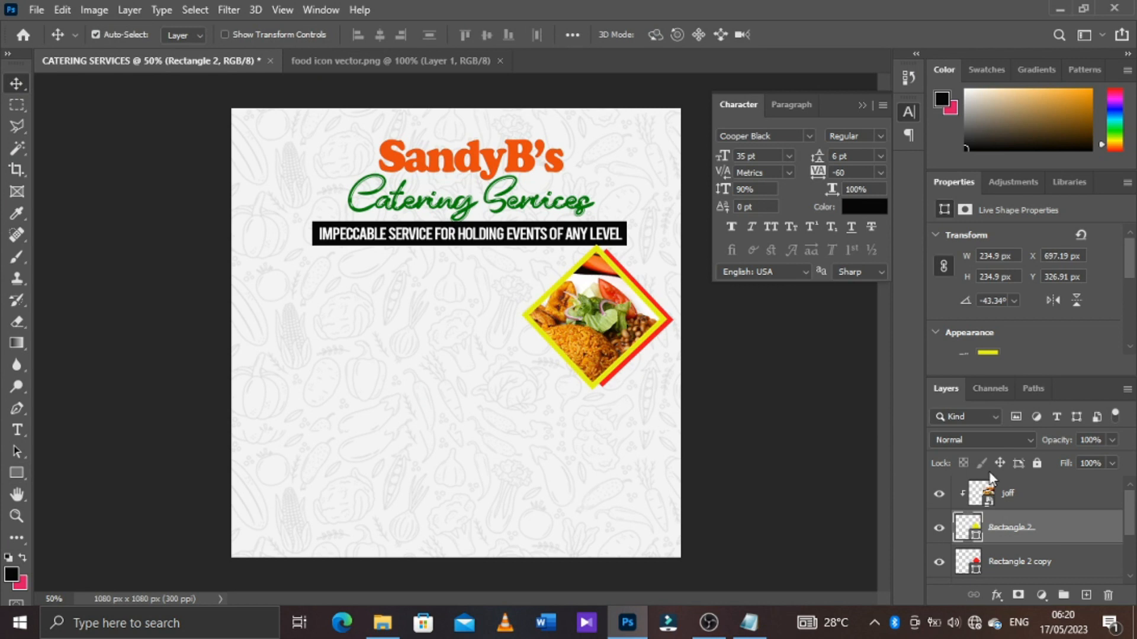
Move the photo and both diamonds together about 43 px left and 14 px down, with the red copy offset slightly further right and down
click(1023, 499)
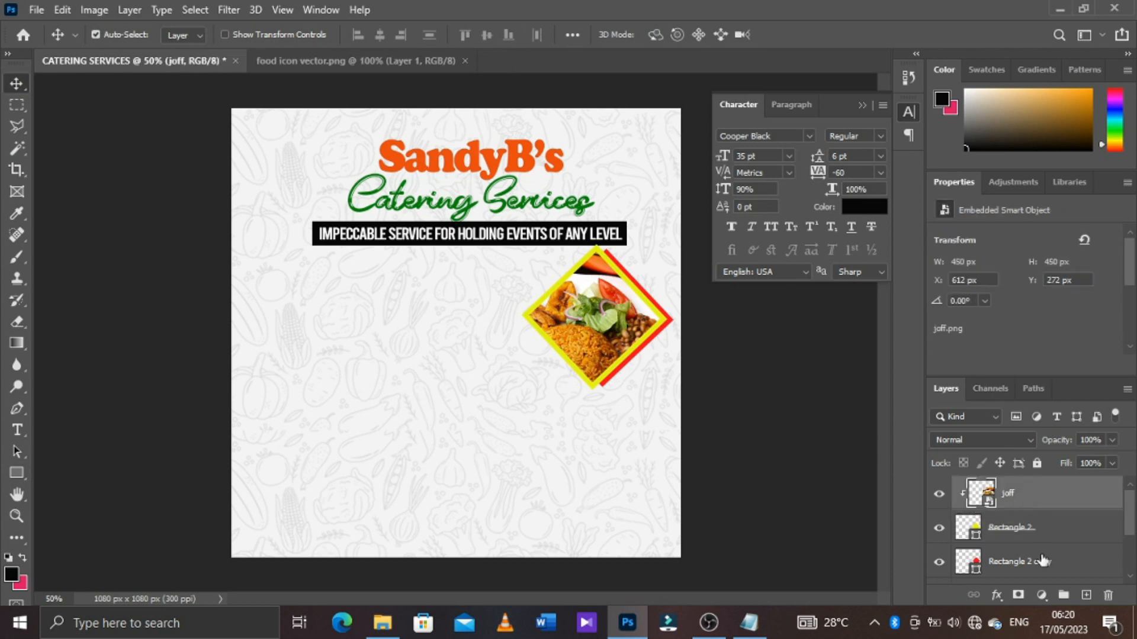
shift+click(1044, 564)
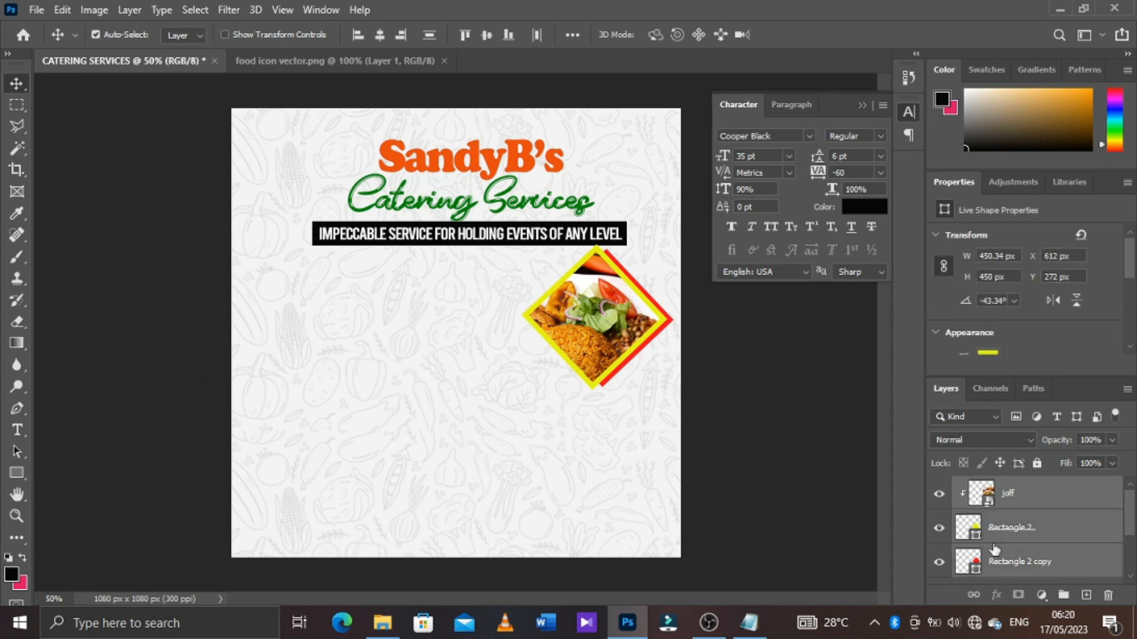
key(ctrl+t)
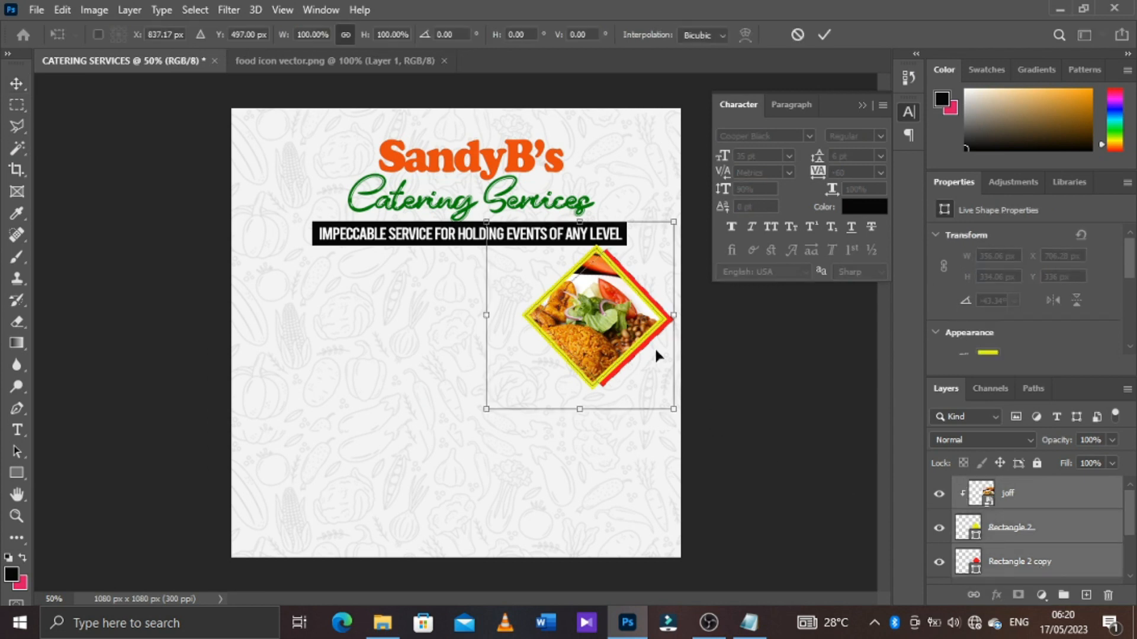
drag(621, 318, 603, 323)
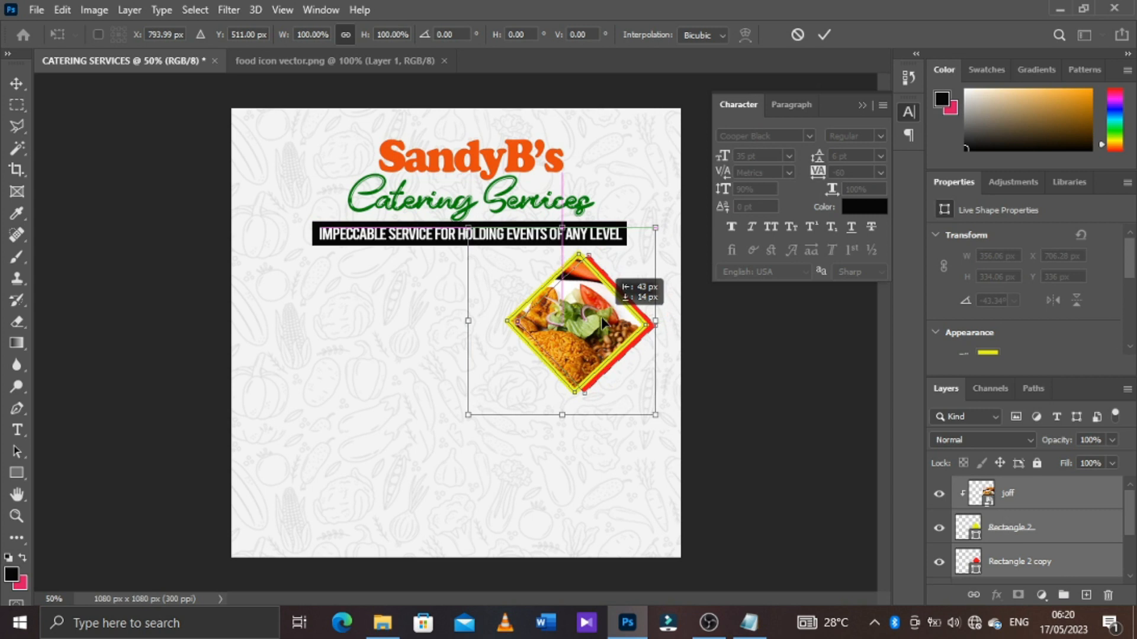
key(Return)
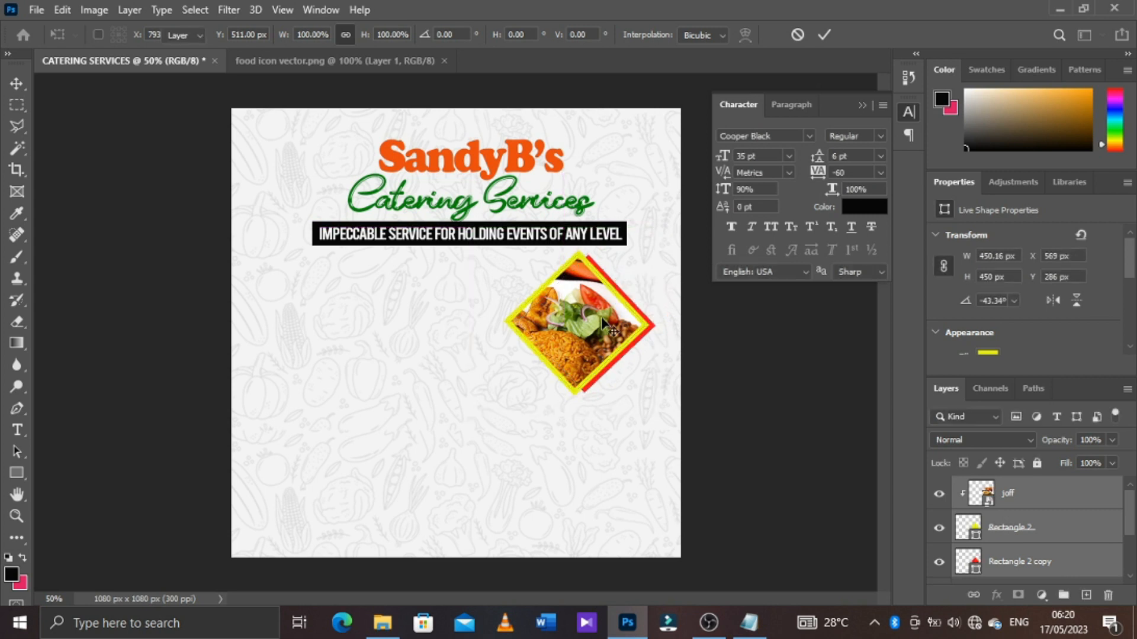
click(1012, 544)
Shrink the joff photo to about 330 px square and reposition it so the plate fills the yellow-framed diamond
click(579, 322)
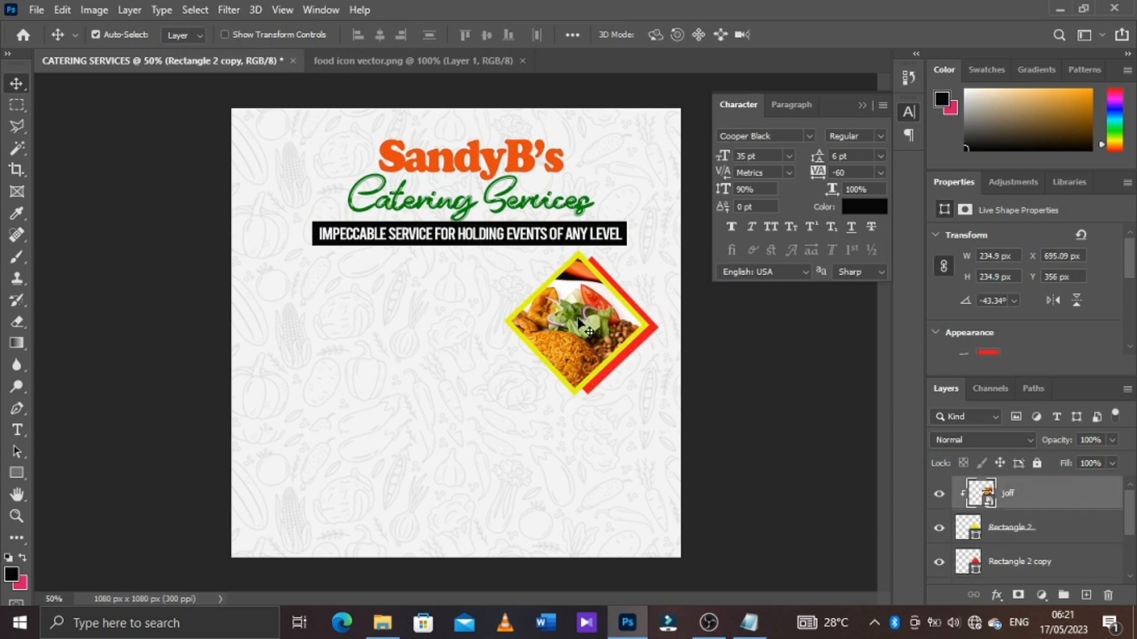
key(ctrl+t)
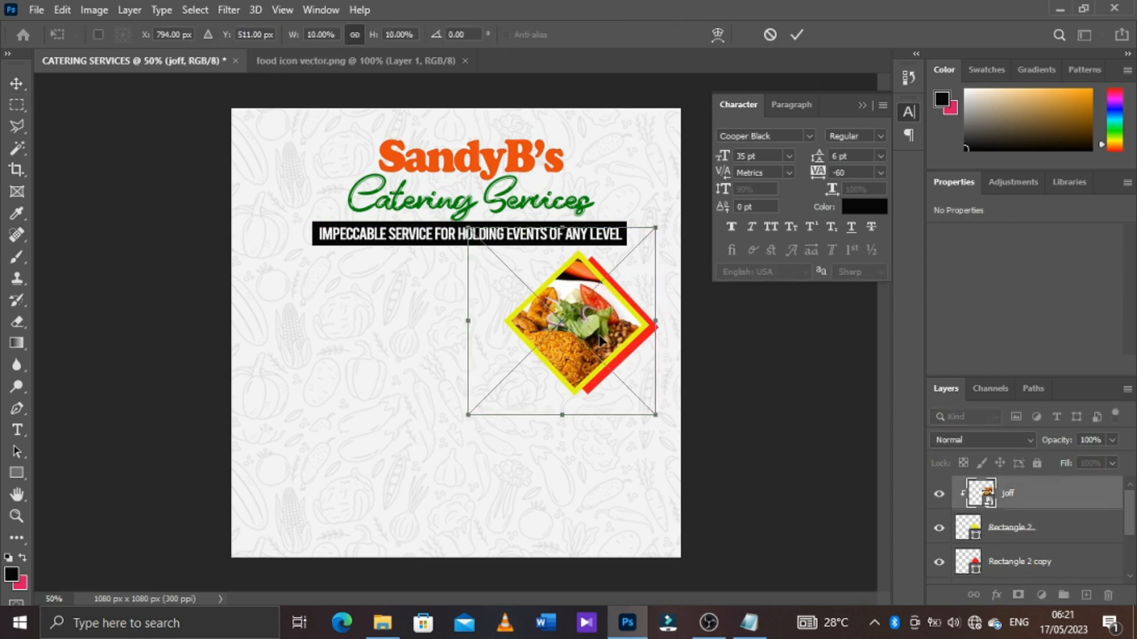
drag(657, 223, 638, 254)
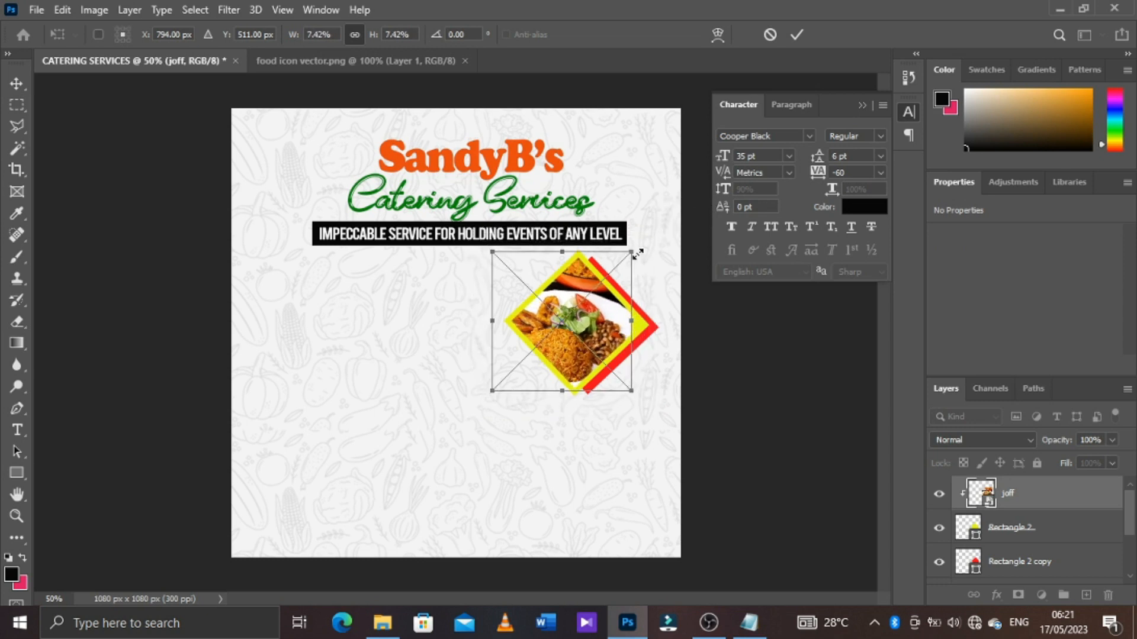
drag(580, 359, 592, 352)
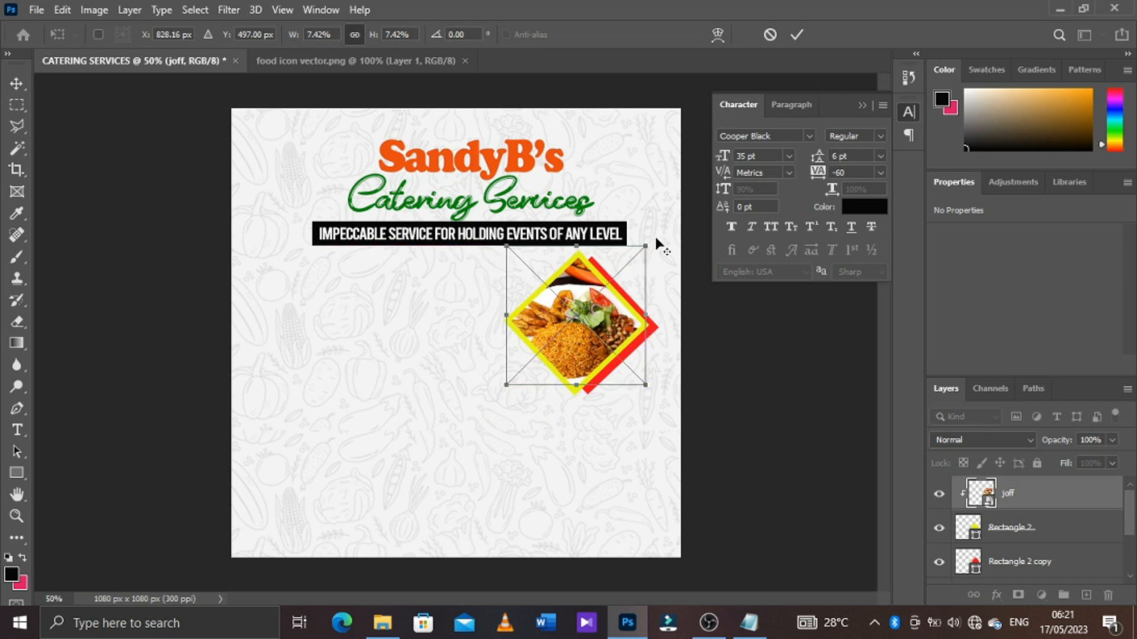
drag(647, 244, 646, 245)
key(Return)
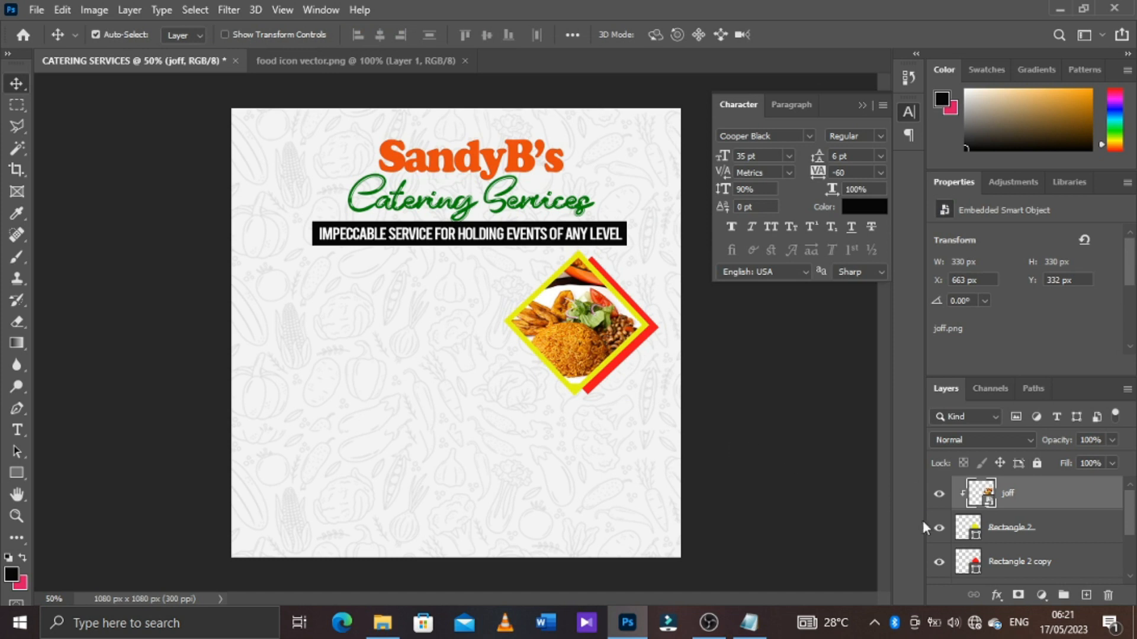
Group the joff photo with both diamond layers and duplicate the group
shift+click(1044, 559)
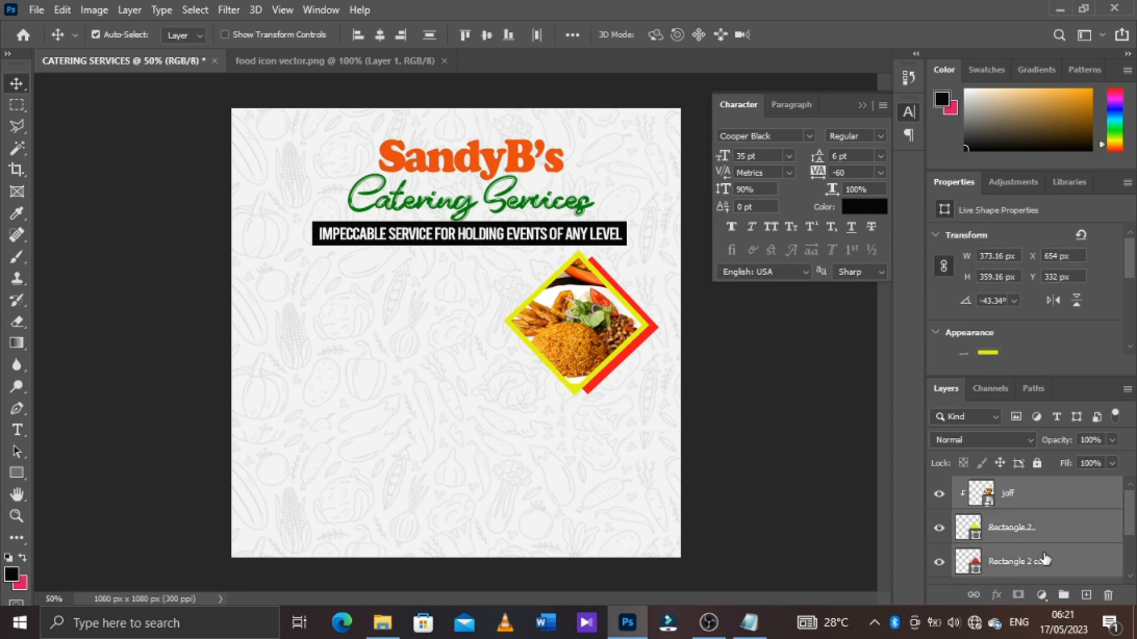
key(ctrl+g)
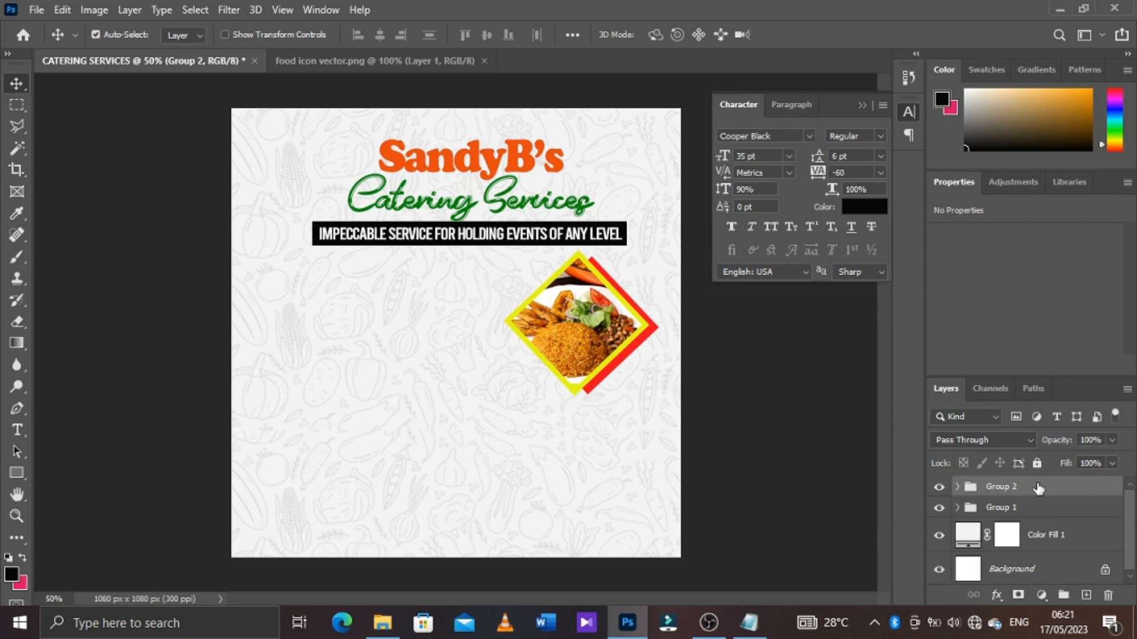
key(ctrl+j)
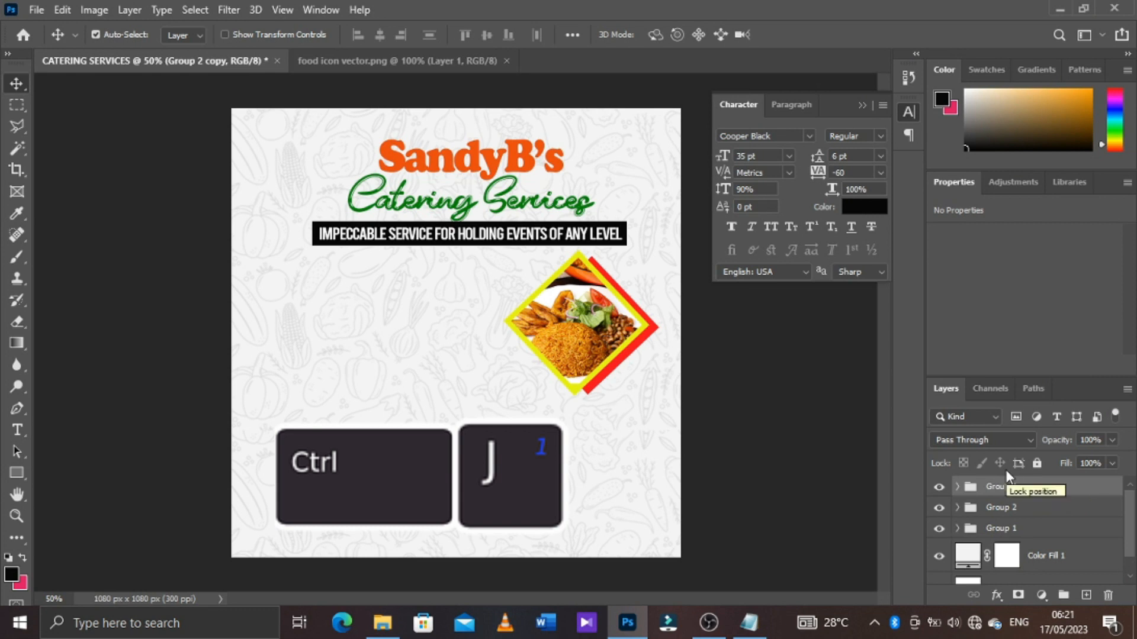
Move the duplicated photo group about 198 px left and 184 px down from the original
key(ctrl)
key(ctrl+t)
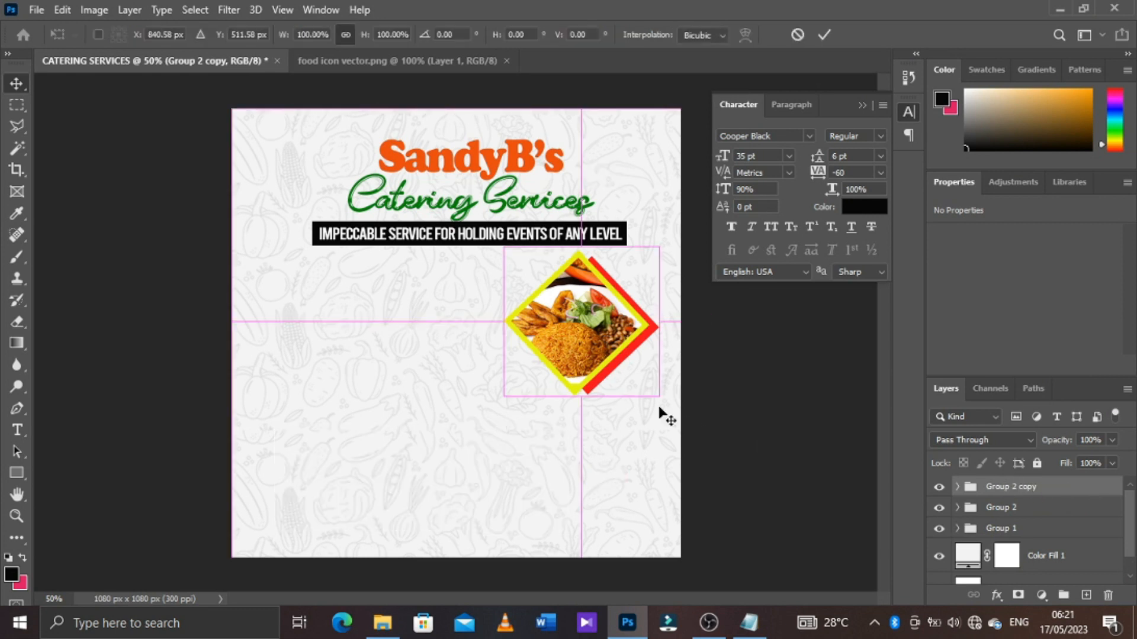
drag(657, 406, 519, 398)
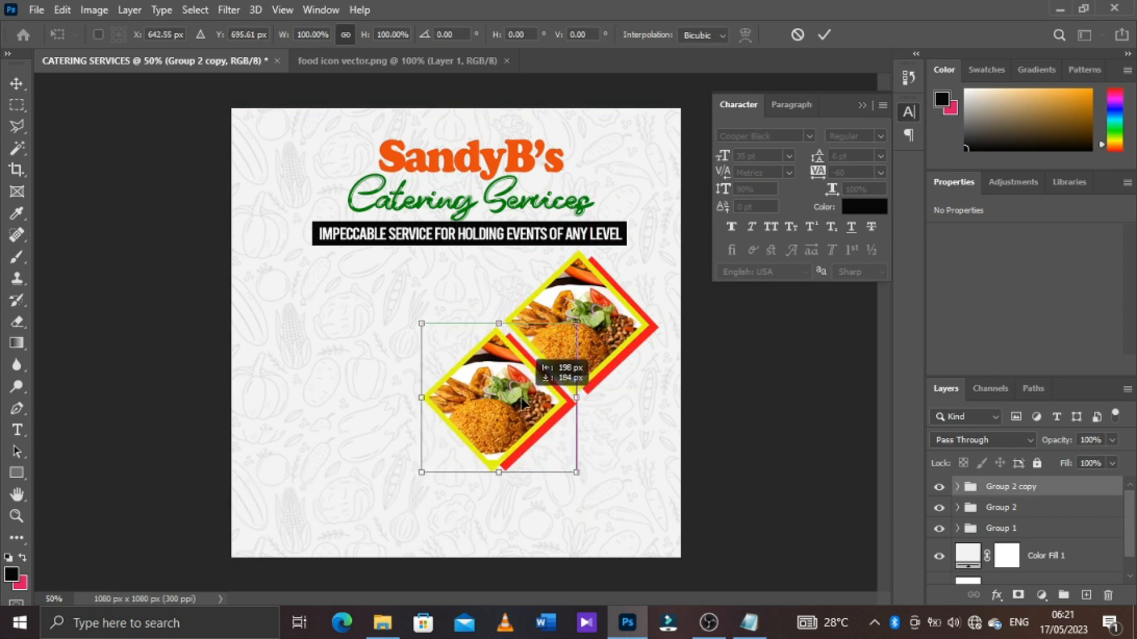
key(Return)
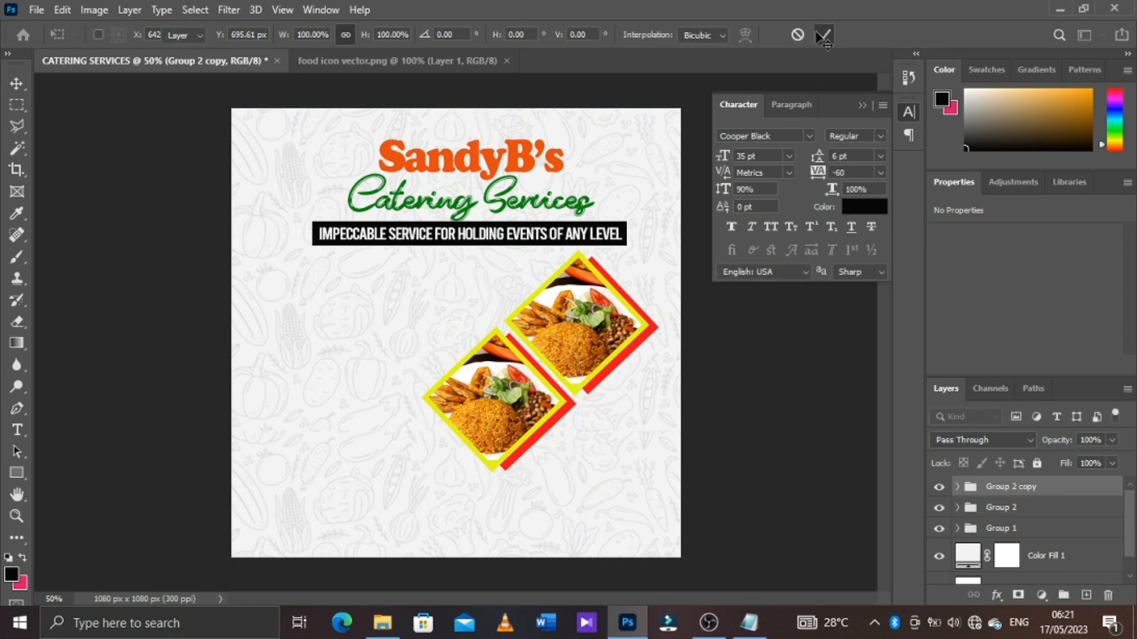
Duplicate the Group 2 copy diamond, place it about 219 px right and 165 px down, and flip it horizontally
key(ctrl+j)
key(ctrl+t)
drag(521, 399, 611, 468)
right_click(609, 468)
click(668, 438)
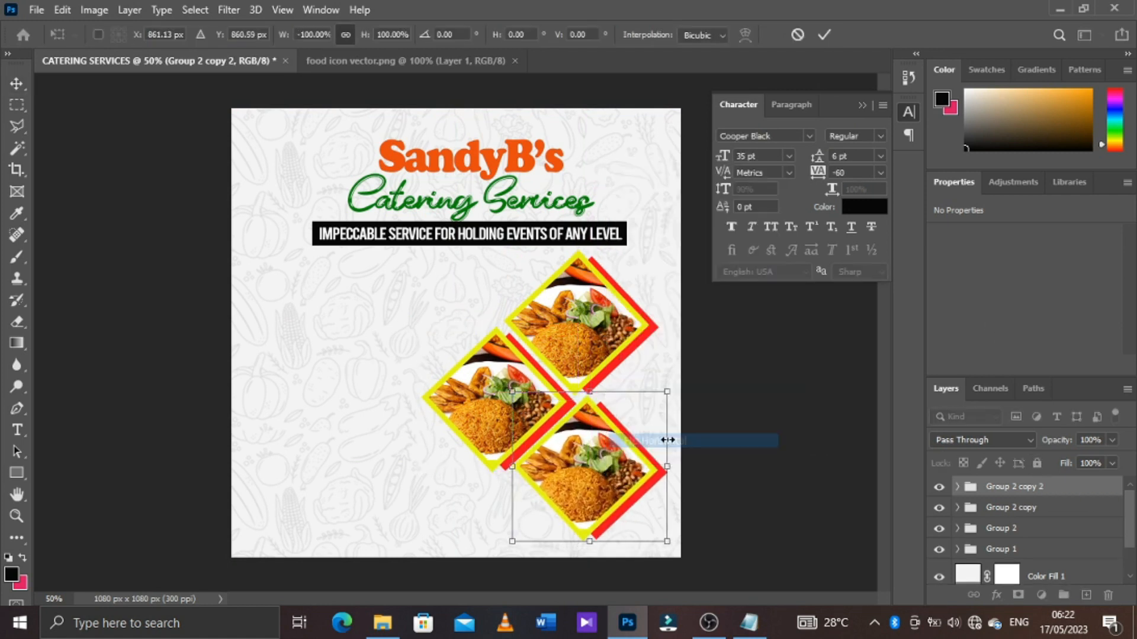
drag(667, 371, 678, 380)
key(Return)
Duplicate the flipped diamond group and move the copy up and right to the canvas edge as the fourth frame
key(ctrl+j)
key(ctrl+t)
drag(605, 482, 696, 403)
key(Return)
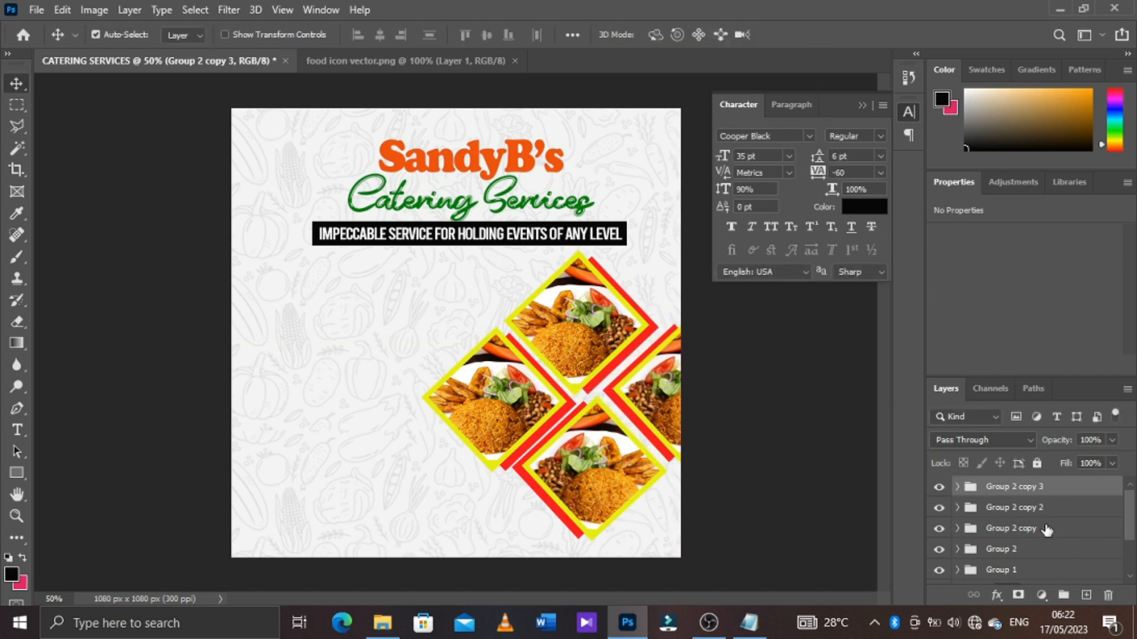
Select all four photo groups, shift the diamond cluster up and left, and scale it down slightly
shift+click(1001, 548)
drag(634, 420, 598, 402)
key(ctrl+t)
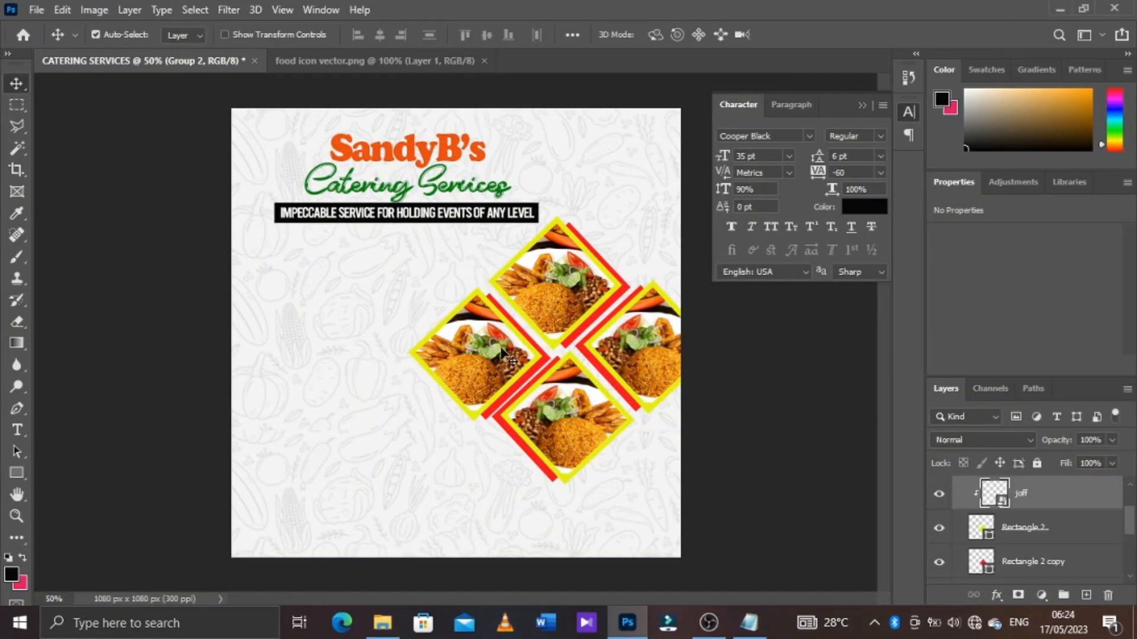
Place the Fried-Rice image as an embedded object over the left diamond, scaled to about 434 px square
click(38, 11)
click(115, 339)
click(489, 249)
click(427, 371)
drag(683, 110, 549, 243)
click(796, 35)
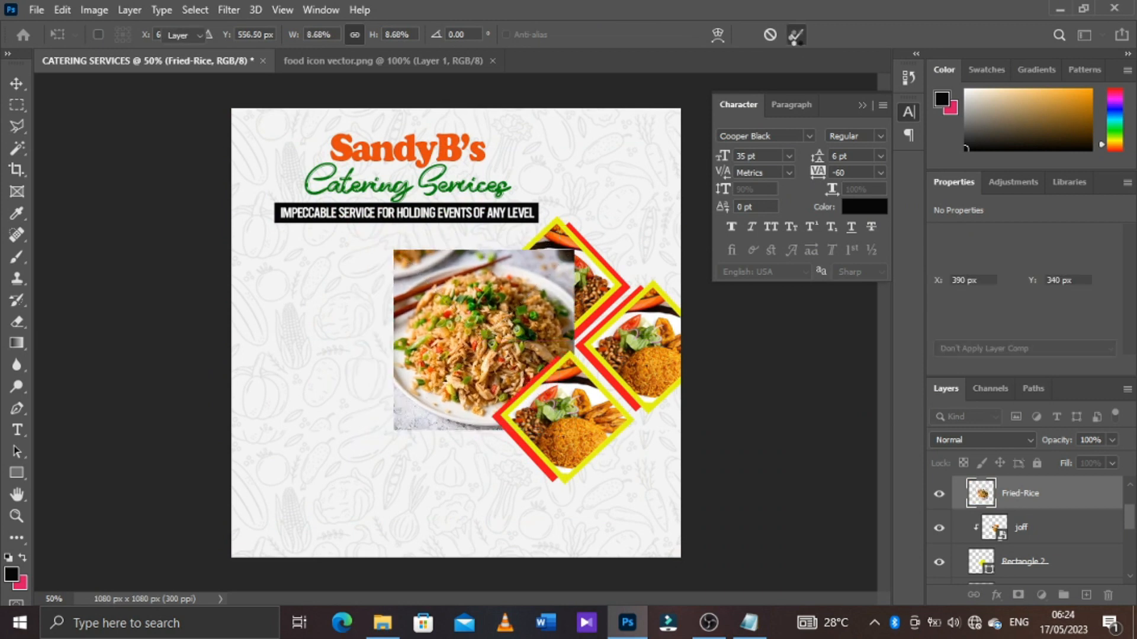
Delete the joff photo from the left diamond's group and clip the Fried-Rice image to its Rectangle 2 frame
click(1038, 530)
key(Delete)
click(1036, 496)
right_click(1036, 496)
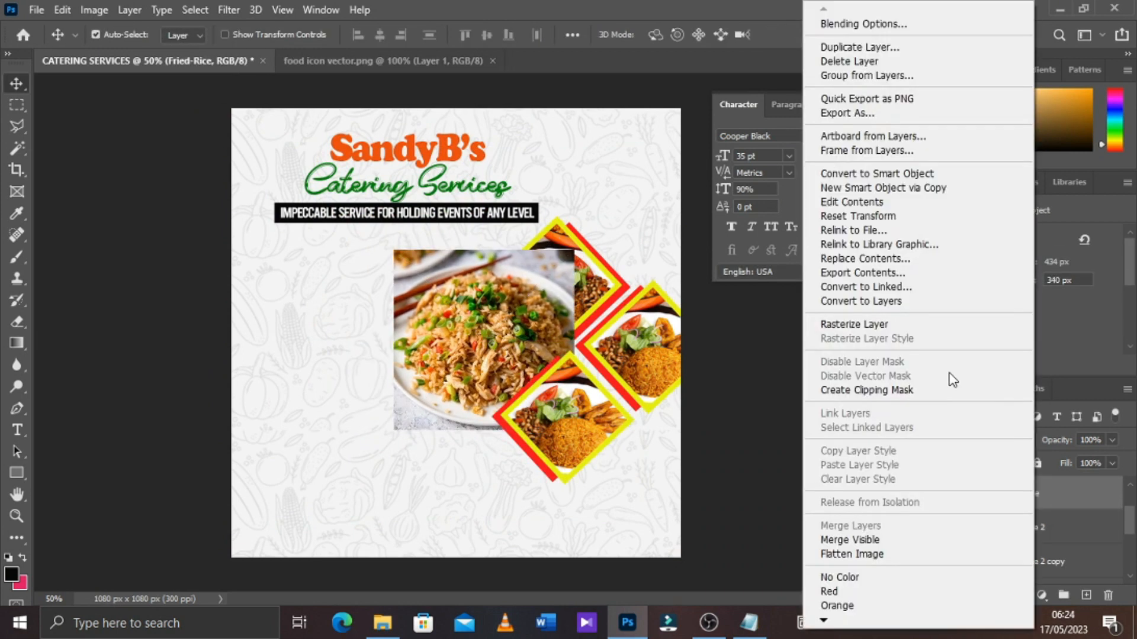
click(951, 379)
Scale the Fried-Rice image down to about 286 px square and reposition it to fill the left diamond
click(63, 12)
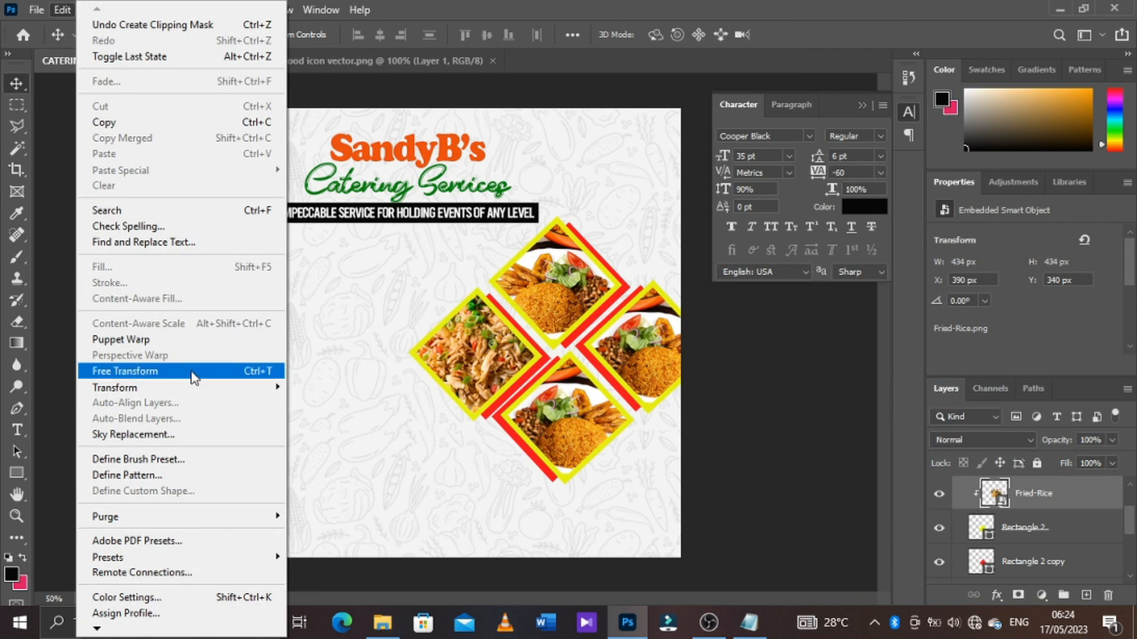
click(192, 372)
drag(573, 250, 543, 281)
drag(491, 353, 486, 371)
click(797, 34)
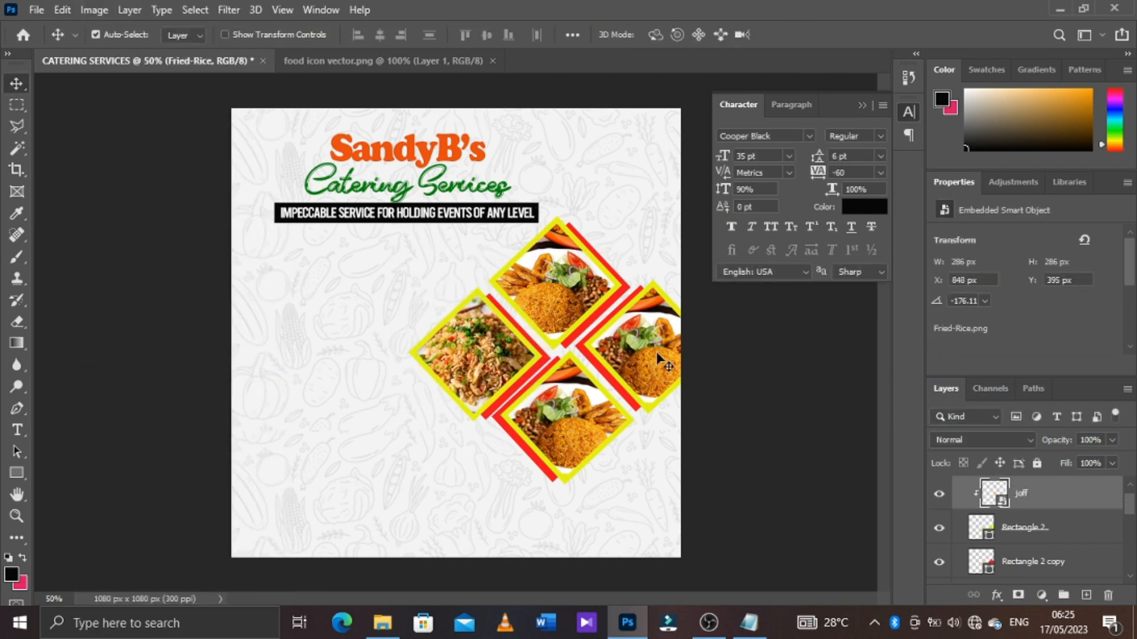
Bring the cocktail drinks image into the flyer over the right diamond at about 540 x 360 px
key(alt+Tab)
drag(551, 133, 694, 571)
drag(481, 288, 643, 302)
click(797, 35)
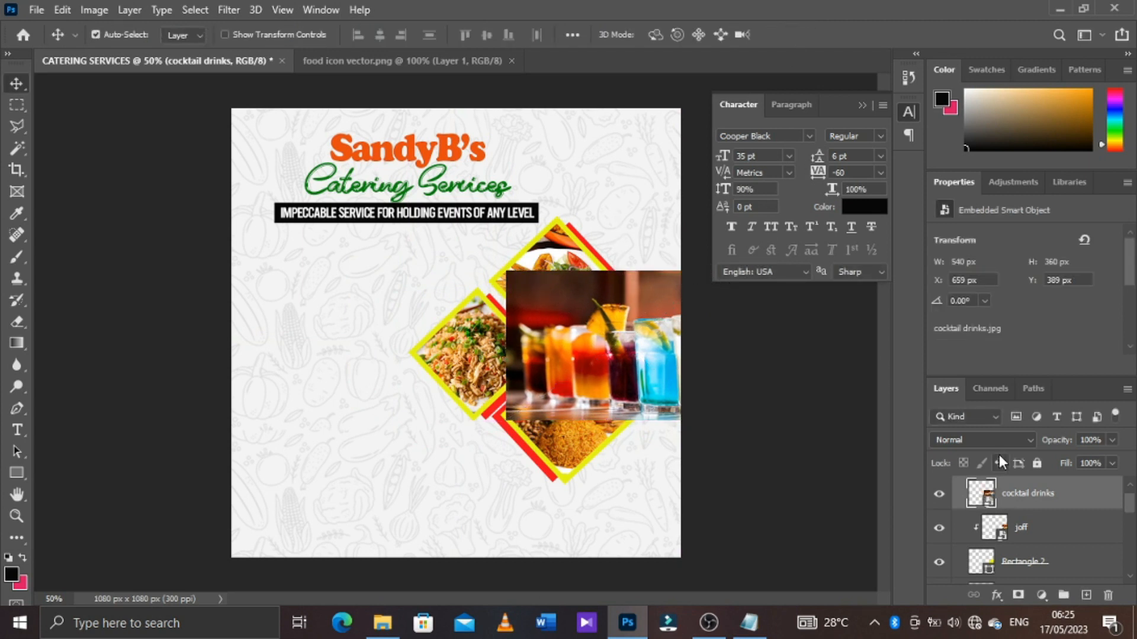
Delete the joff photo from the right diamond's group and clip the cocktail drinks image to its Rectangle 2 frame
click(1039, 527)
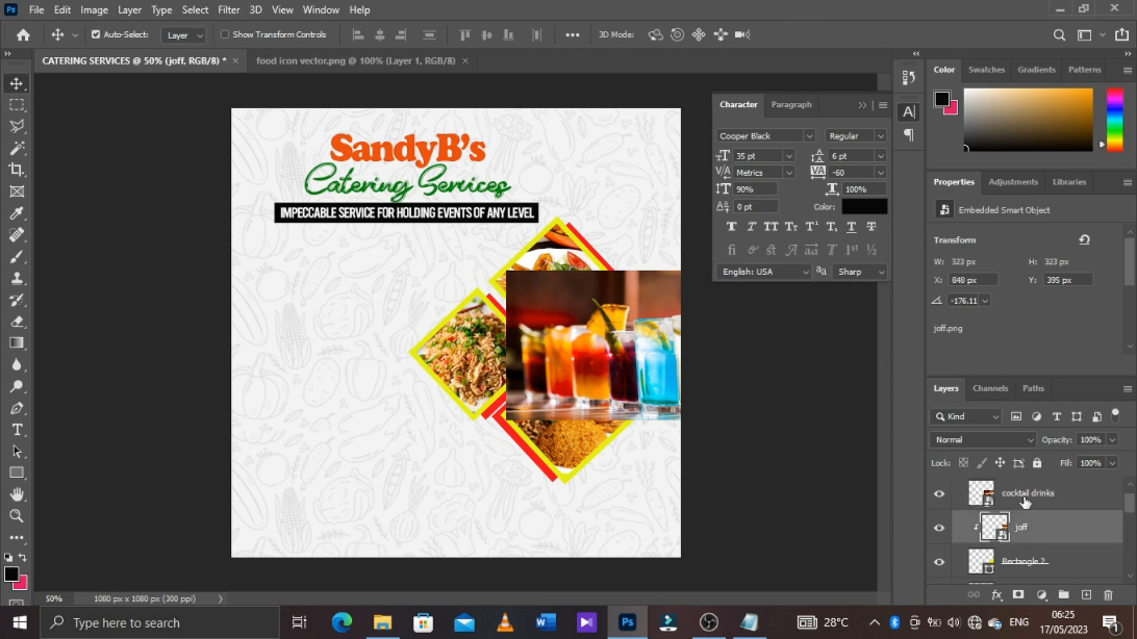
key(Delete)
click(1027, 500)
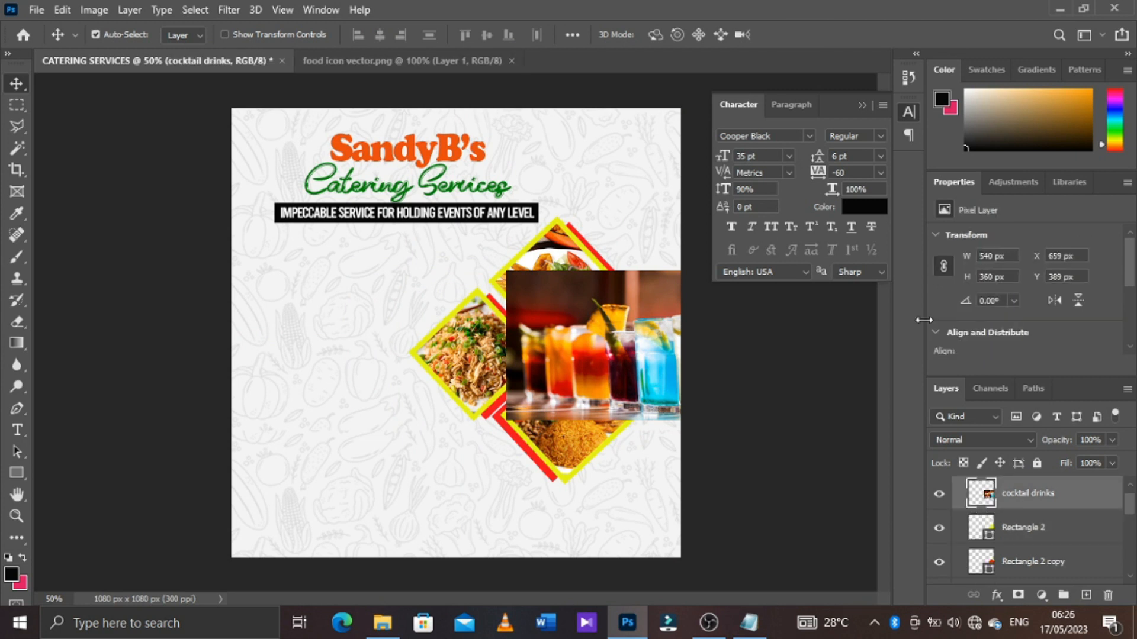
right_click(1036, 493)
click(908, 321)
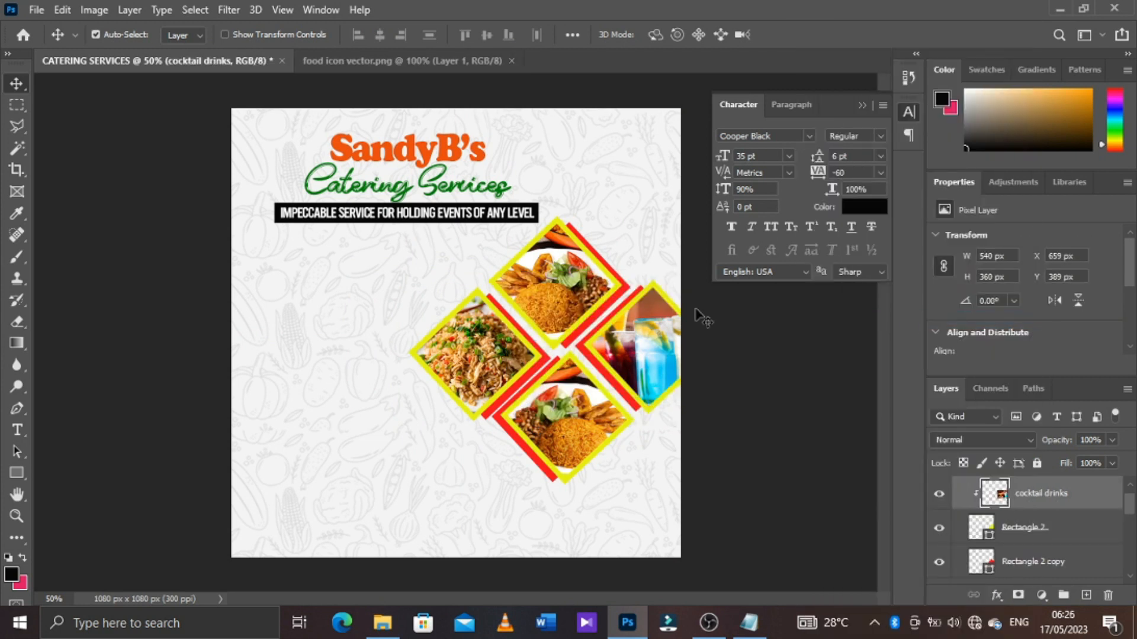
Scale the cocktail drinks image to about 378 x 254 px and shift it right so the orange glasses fill the diamond
key(ctrl+t)
drag(731, 420, 697, 398)
mouse_move(760, 333)
mouse_down()
mouse_move(761, 360)
mouse_move(761, 318)
mouse_move(759, 332)
mouse_up()
drag(650, 331, 684, 333)
key(Return)
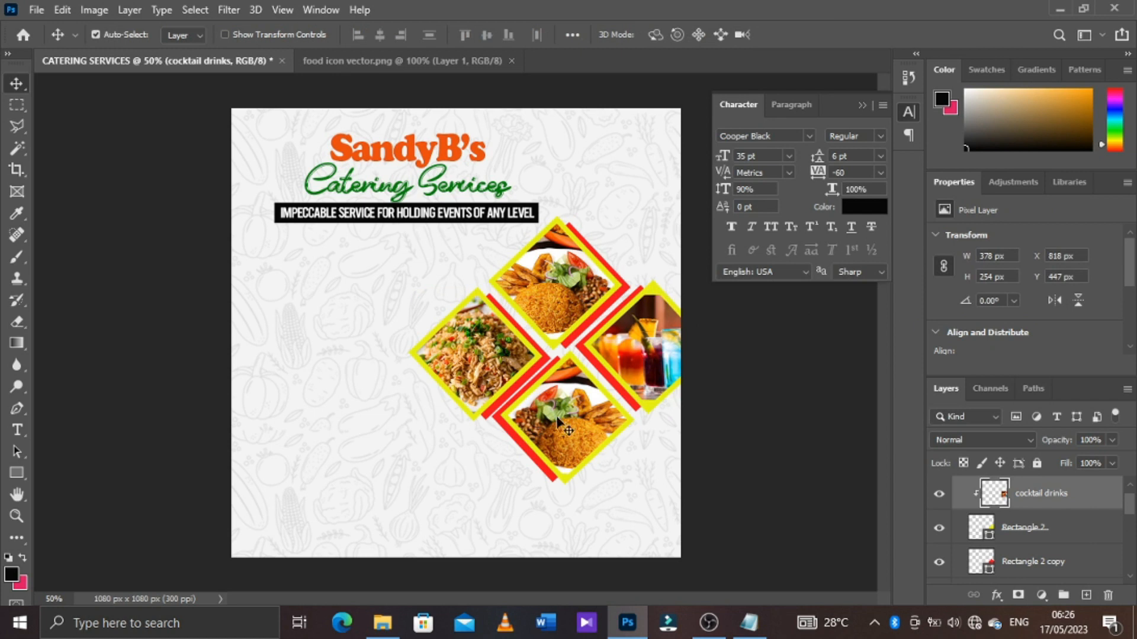
Bring in the birthday cake image over the lower diamond and scale it to about 13.22%
click(382, 623)
click(256, 109)
drag(435, 269, 615, 487)
drag(515, 352, 609, 429)
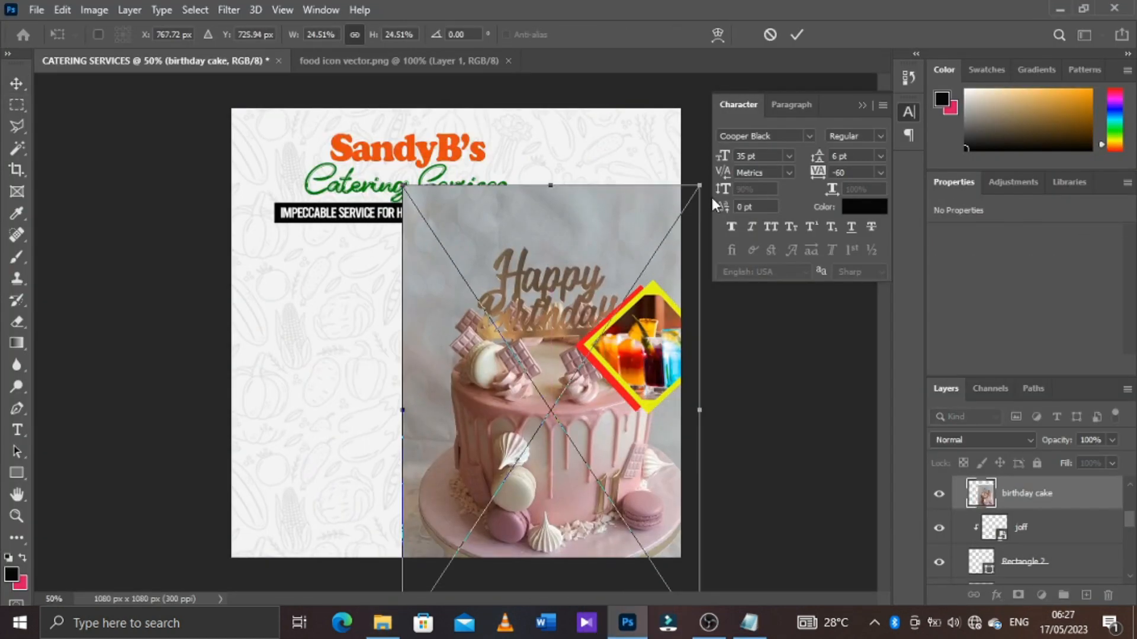
drag(699, 178, 639, 288)
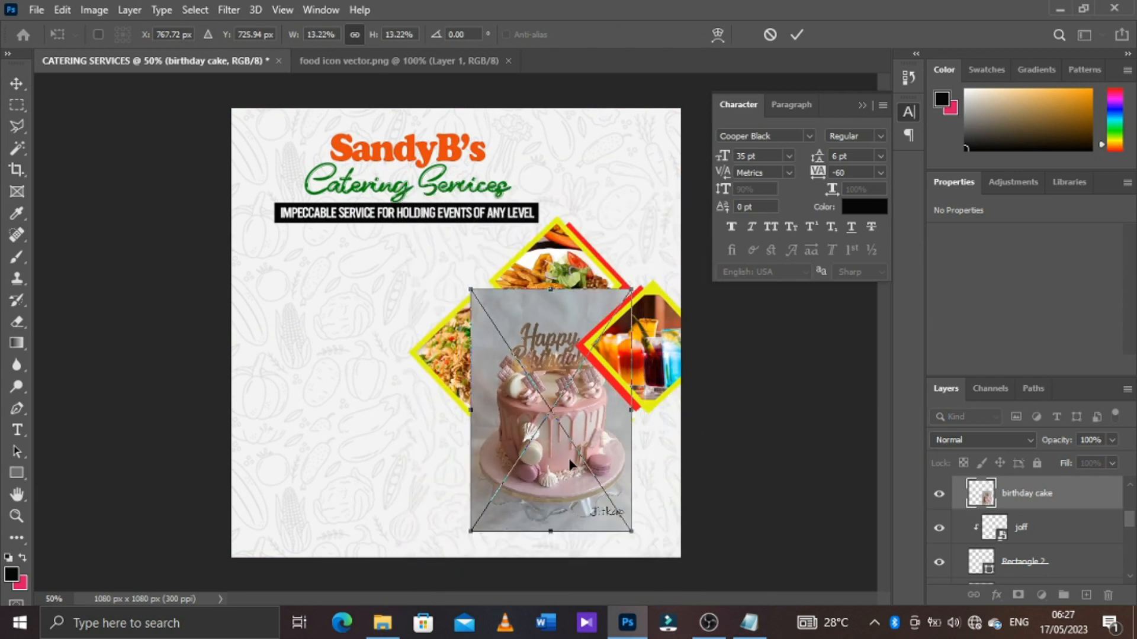
key(Return)
Replace the lower diamond's joff photo with the clipped birthday cake image, scaled to about 305 x 461 px and centred in the frame
click(1029, 527)
click(1048, 504)
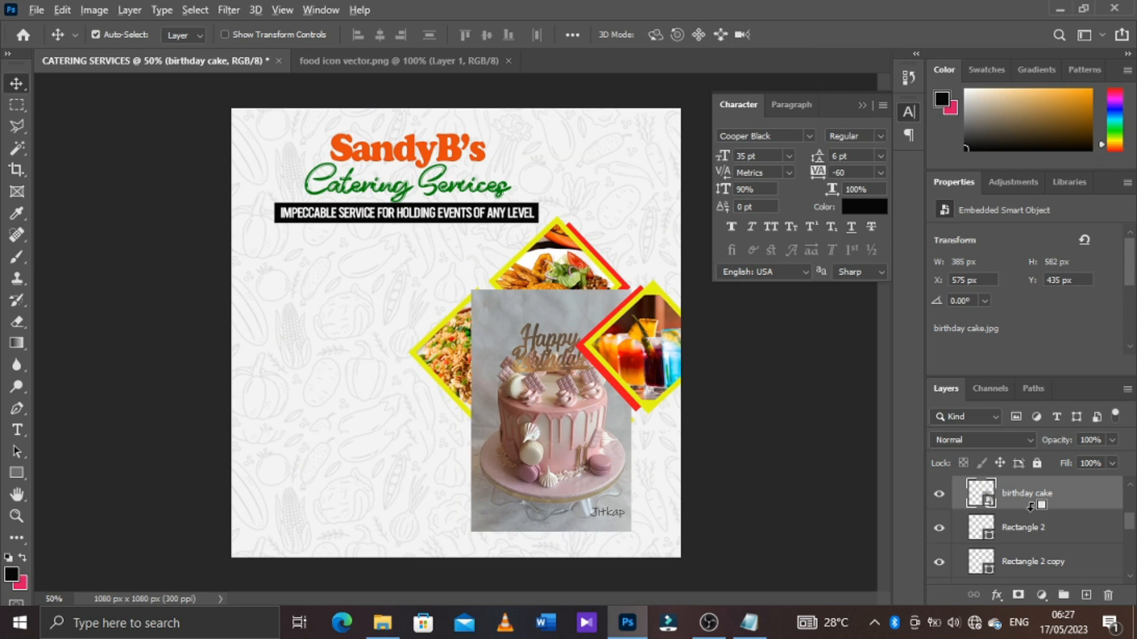
alt+click(1031, 508)
key(ctrl+t)
drag(631, 289, 615, 314)
drag(575, 434, 590, 467)
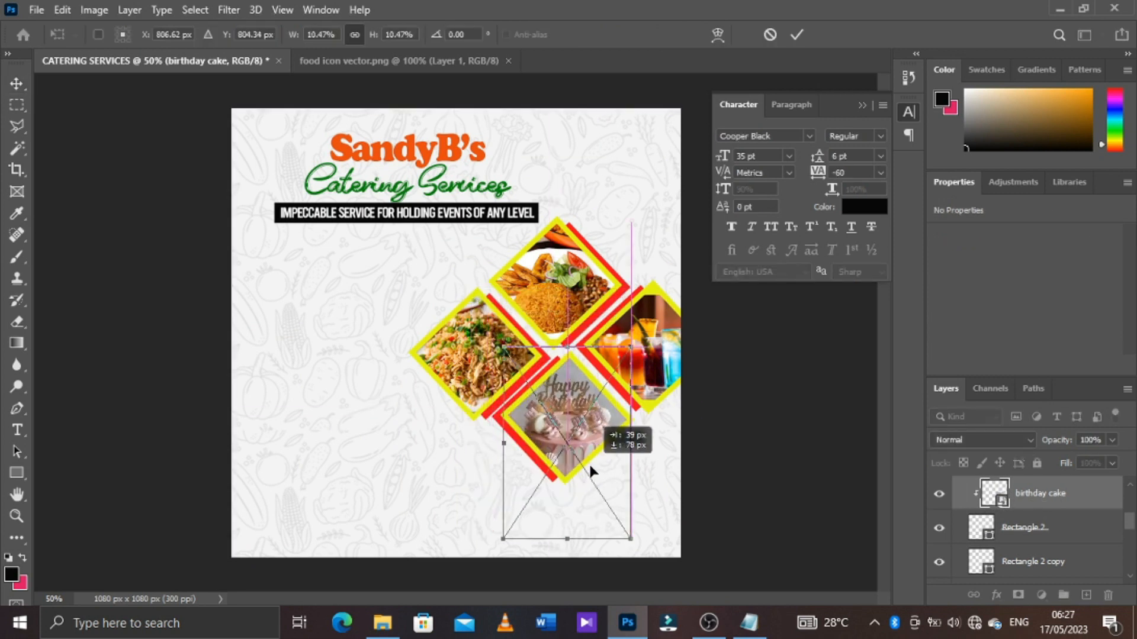
click(798, 35)
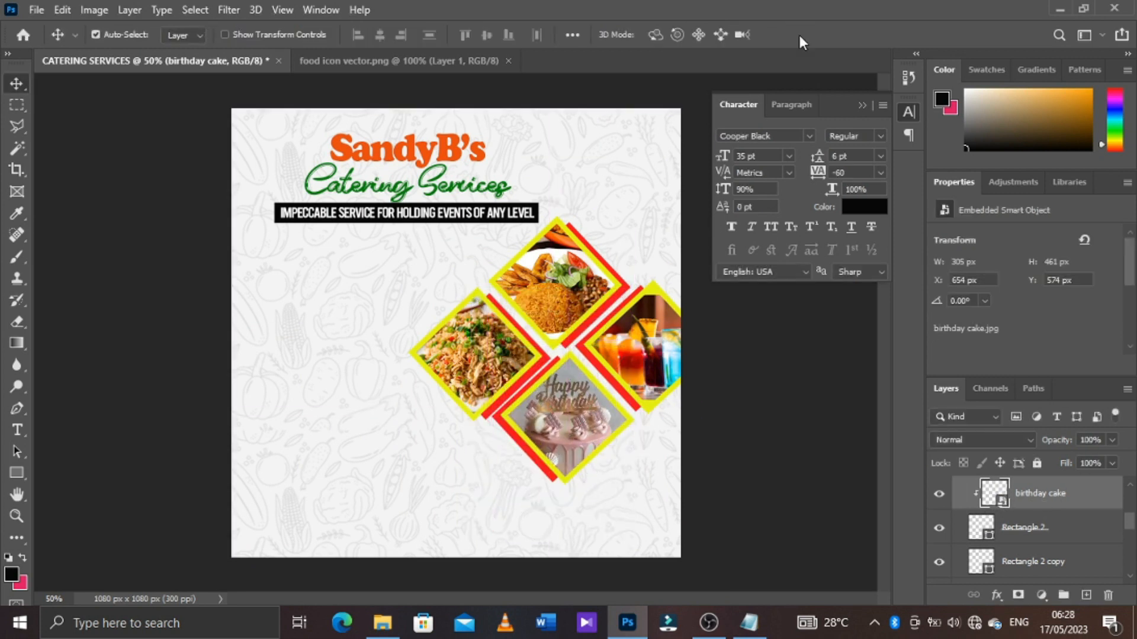
Collapse the expanded photo groups in the layer stack
scroll(1045, 500, up, 3)
click(1046, 501)
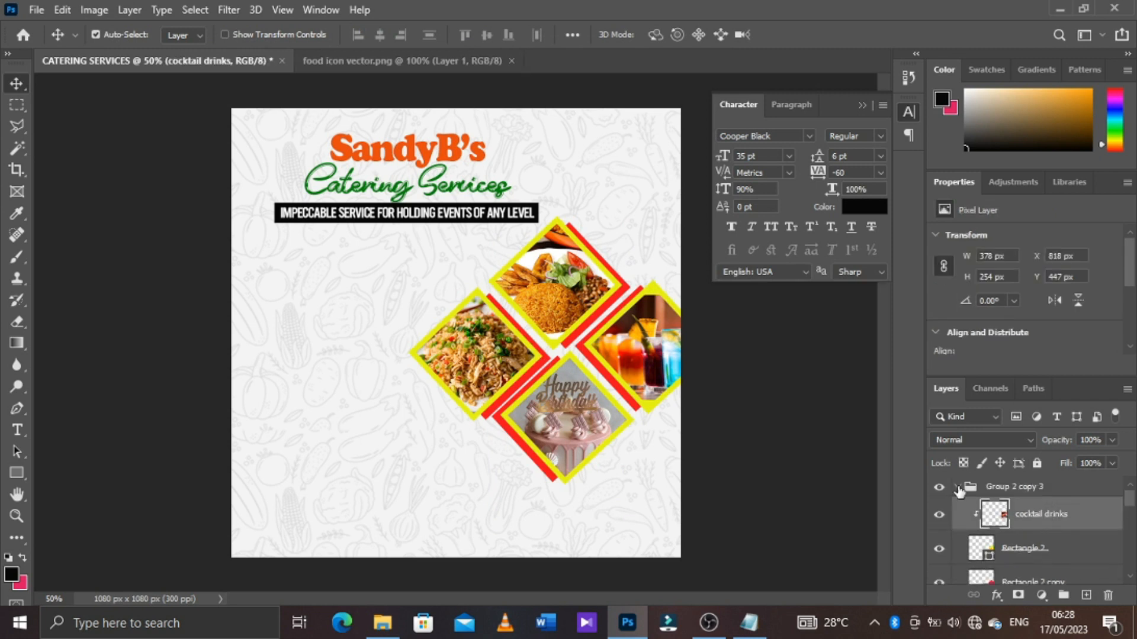
click(957, 487)
click(957, 508)
click(957, 528)
click(1036, 556)
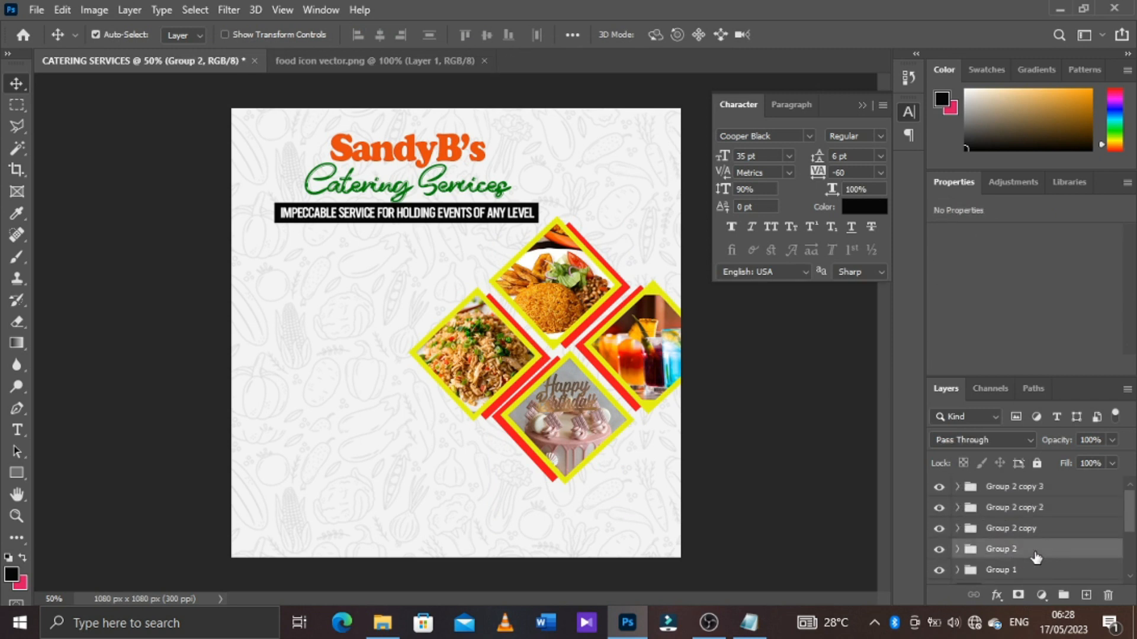
Scale the four-diamond photo cluster down slightly and move it up and to the right
shift+click(1042, 486)
key(ctrl+t)
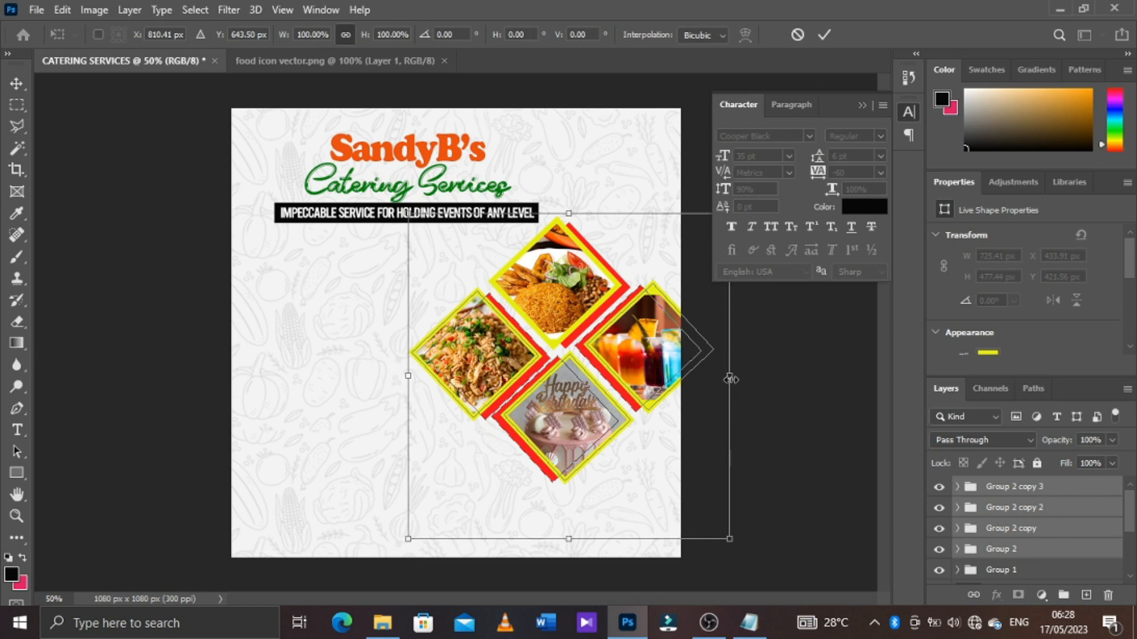
drag(731, 379, 714, 383)
drag(569, 540, 569, 530)
drag(713, 532, 725, 551)
mouse_move(641, 401)
mouse_down()
mouse_move(638, 373)
mouse_move(644, 384)
mouse_up()
key(Return)
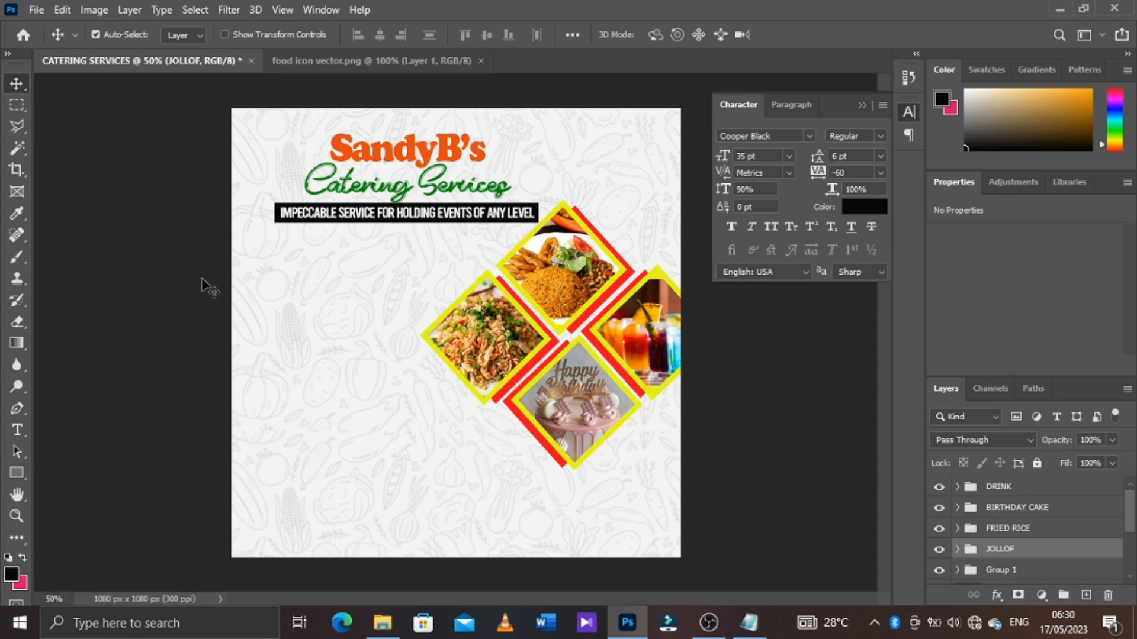
Draw a black rectangle about 1116 x 124 px across the flyer's bottom edge and bring its layer above all groups
drag(21, 474, 83, 474)
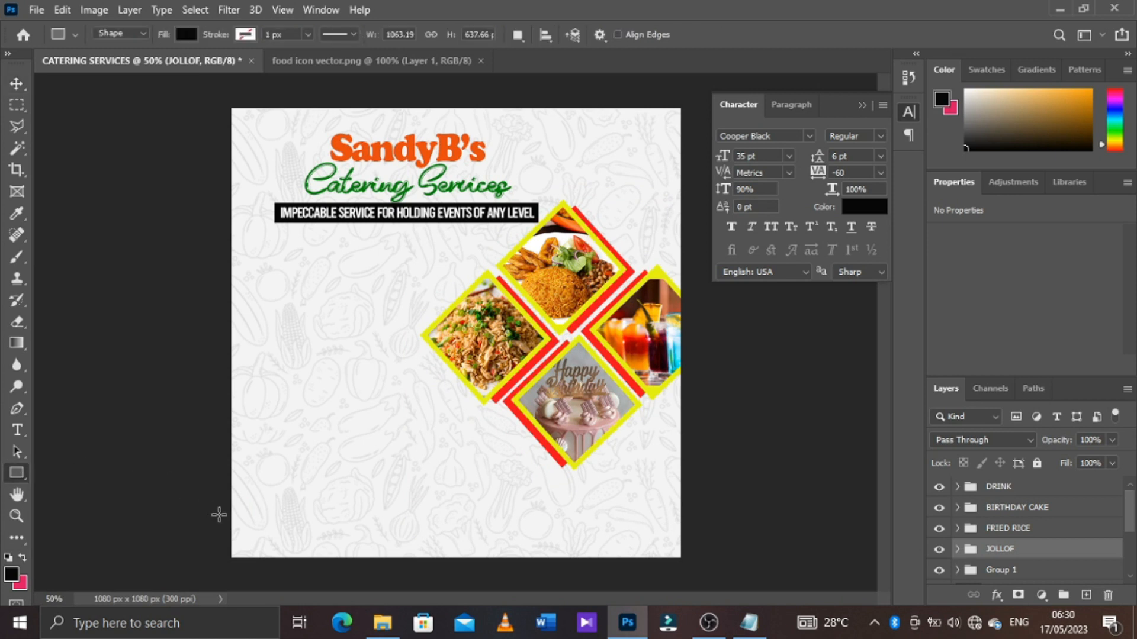
mouse_move(223, 518)
mouse_down()
mouse_move(705, 563)
mouse_move(689, 570)
mouse_up()
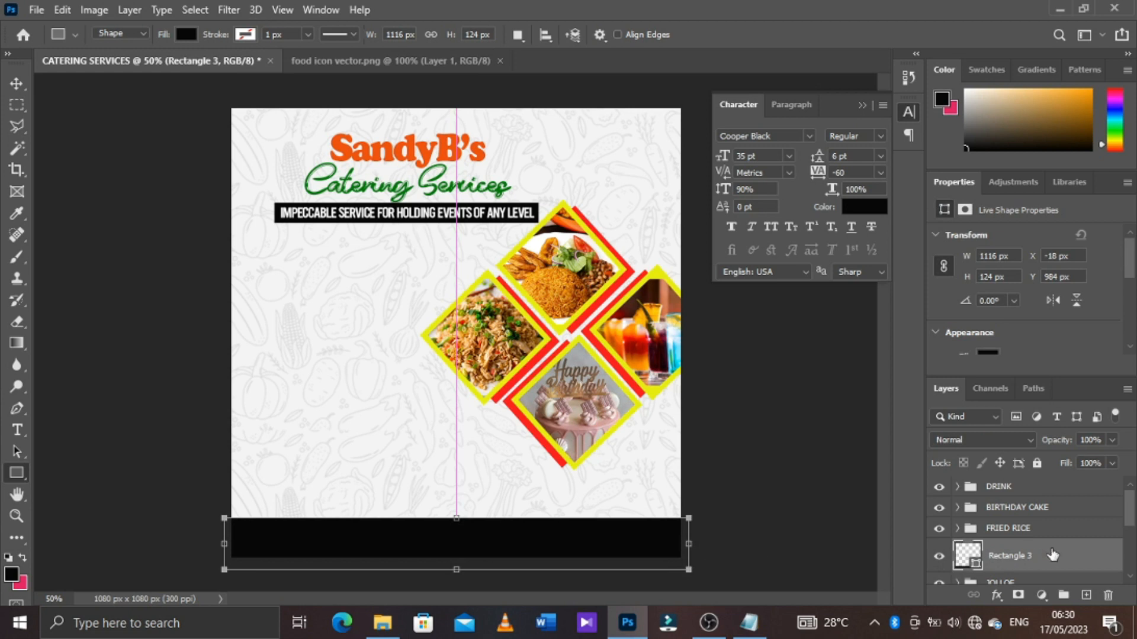
drag(1064, 560, 1059, 483)
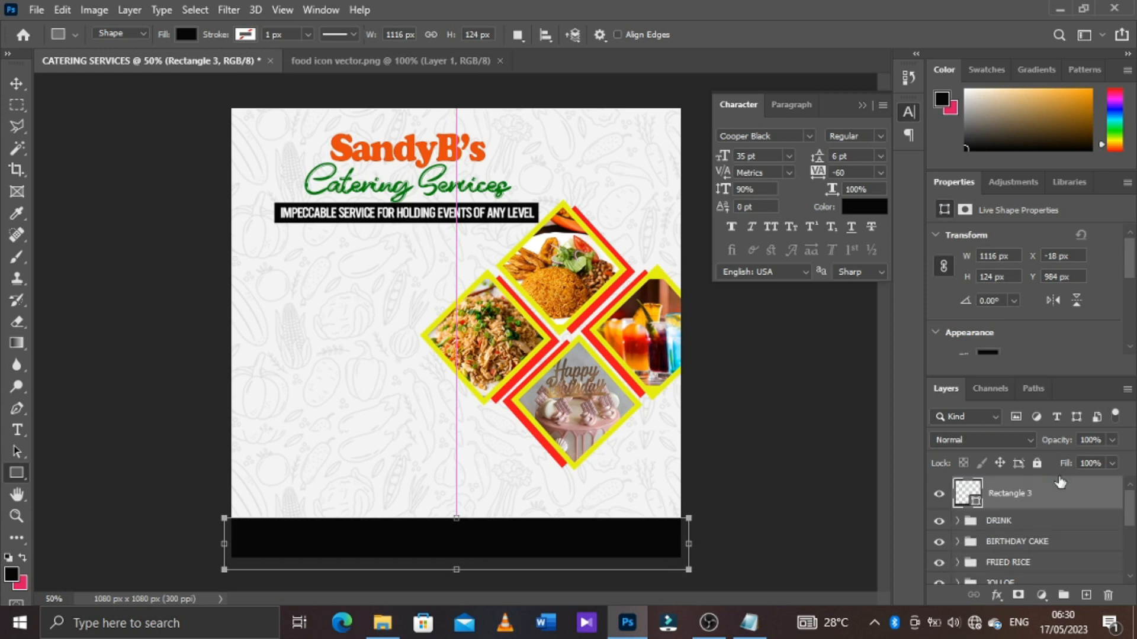
Group the DRINK, BIRTHDAY CAKE, FRIED RICE and JOLLOF groups into a single group
click(1021, 526)
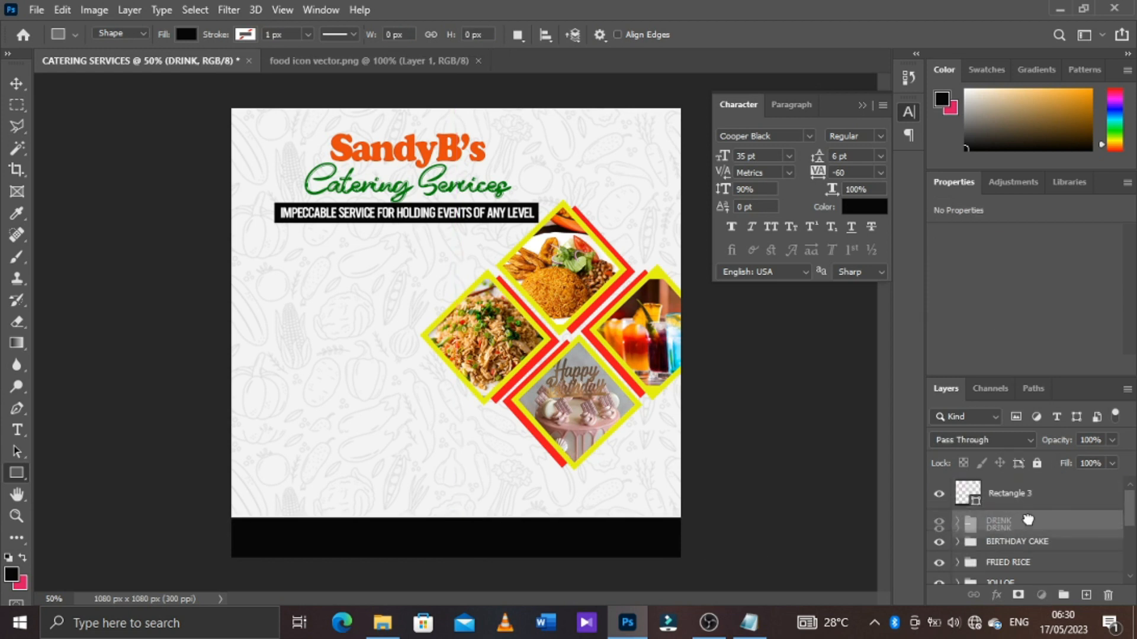
scroll(1031, 526, down, 3)
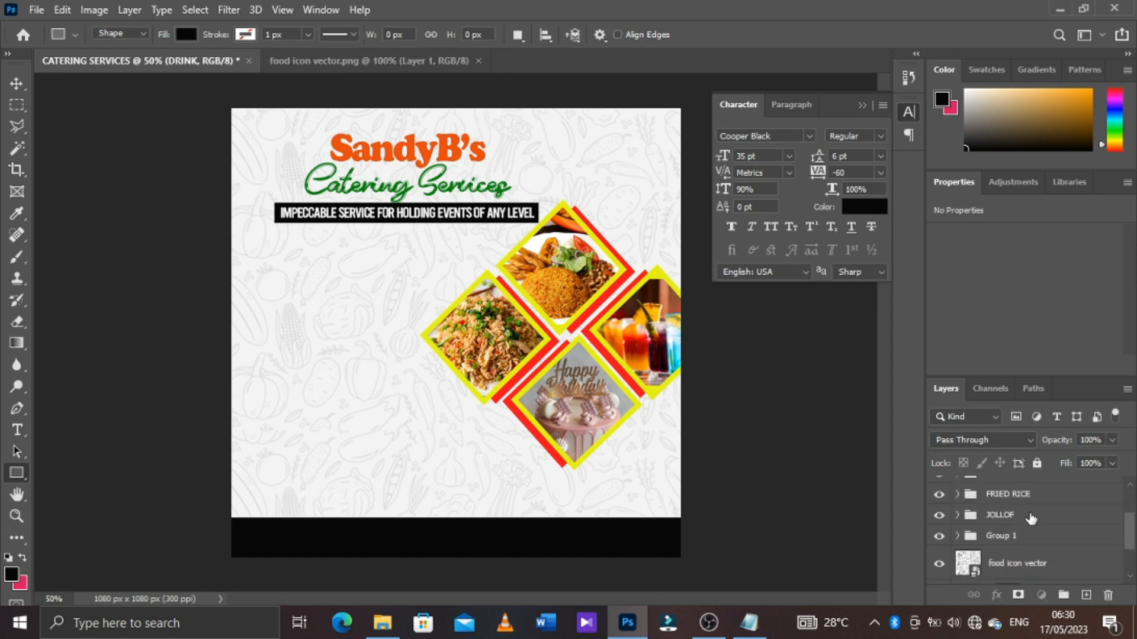
shift+click(1031, 518)
key(ctrl+g)
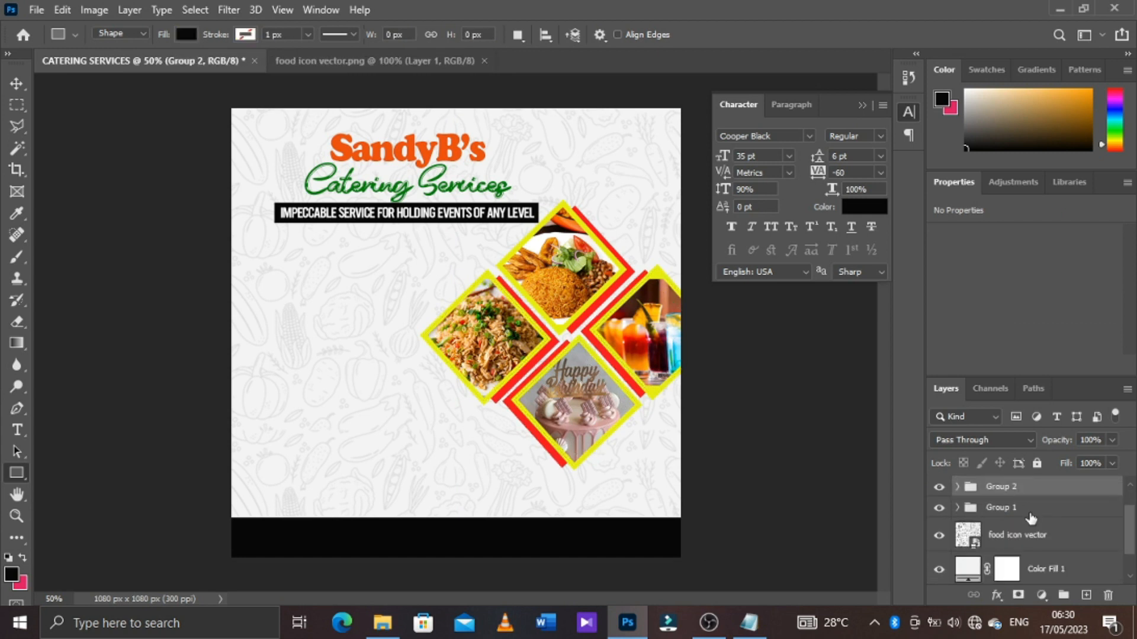
key(ctrl+z)
scroll(1031, 518, up, 2)
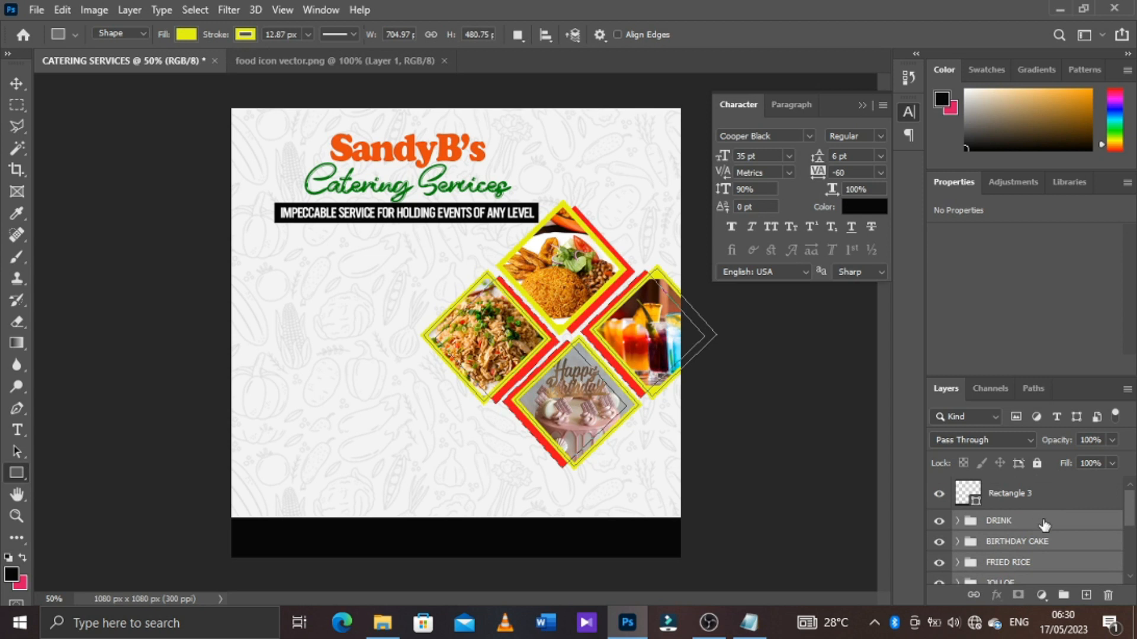
key(ctrl+g)
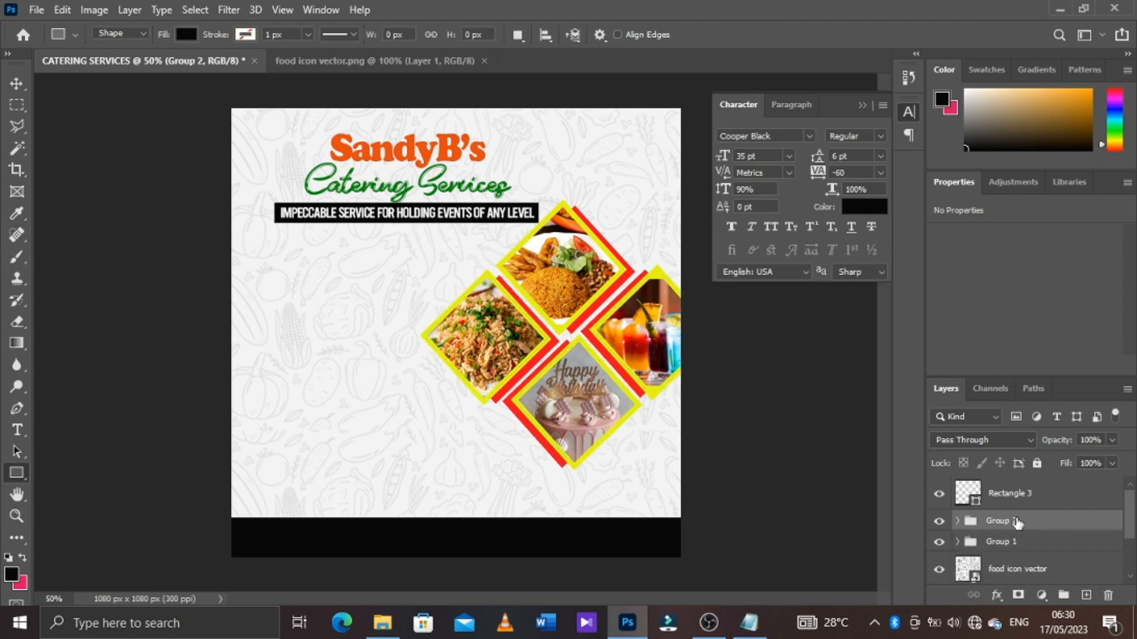
Change the bottom rectangle's fill to the green #389638
click(1023, 492)
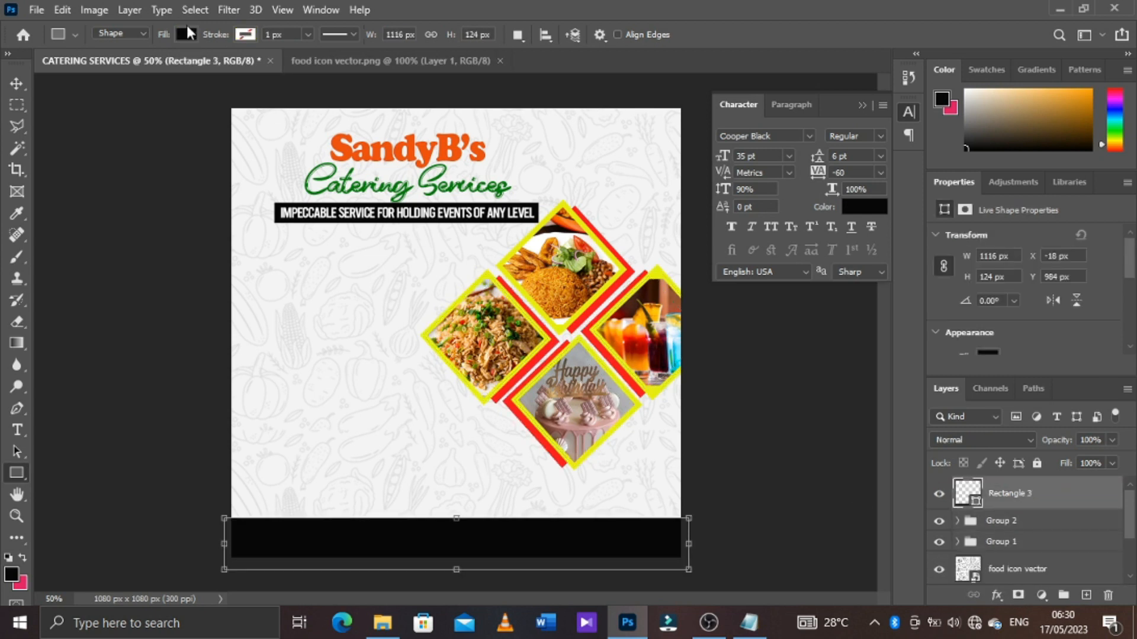
click(187, 35)
click(142, 122)
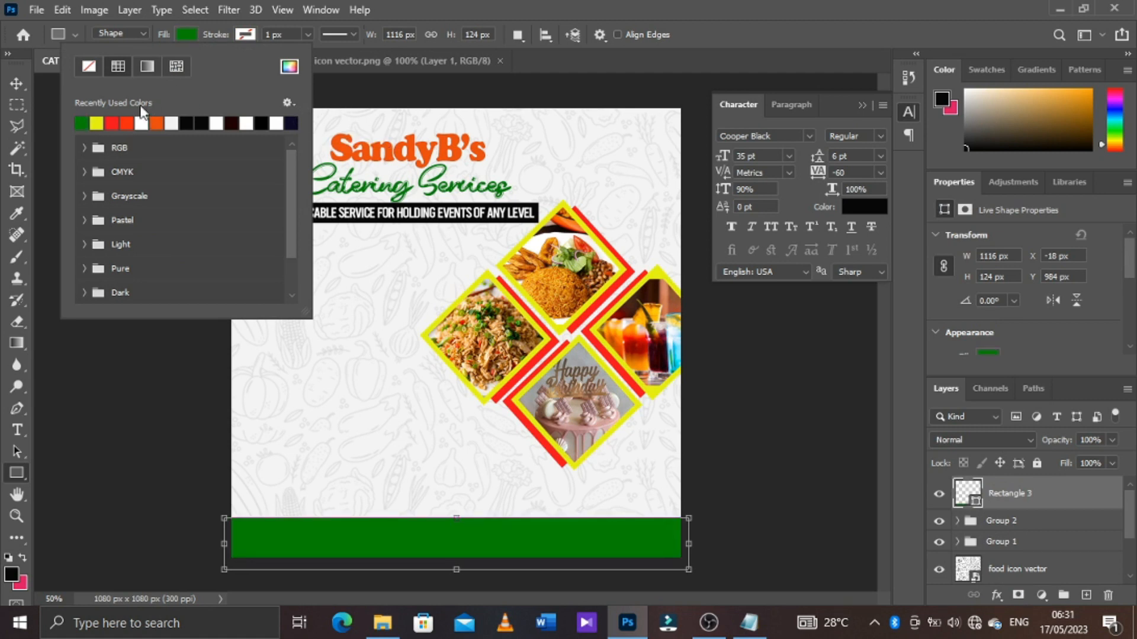
click(288, 67)
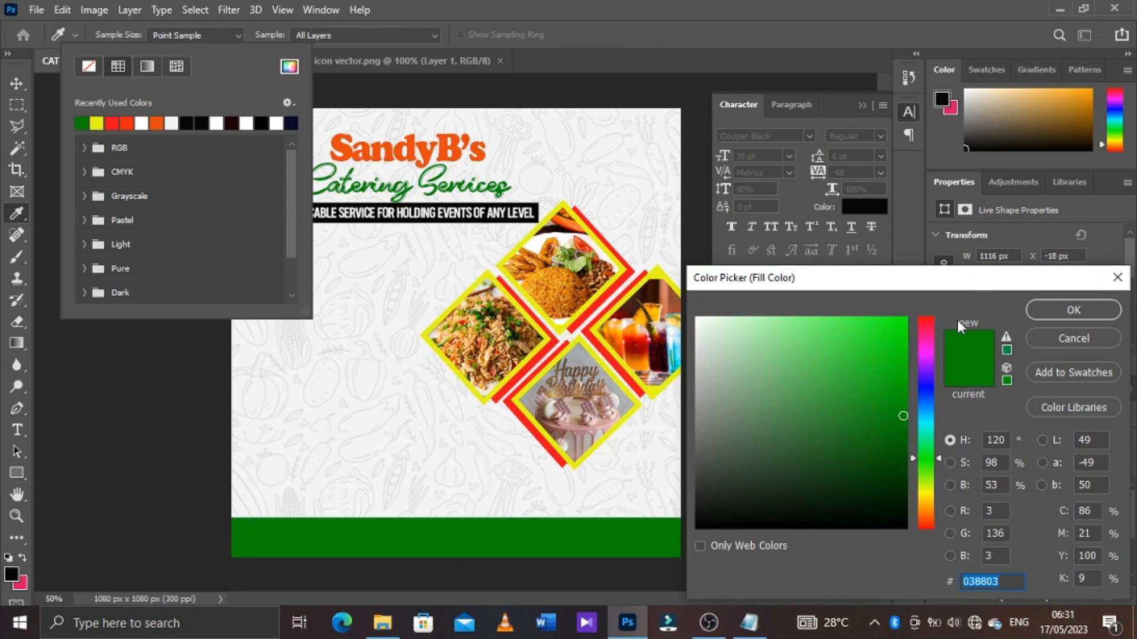
click(896, 372)
mouse_move(896, 372)
mouse_down()
mouse_move(894, 433)
mouse_move(908, 459)
mouse_move(900, 409)
mouse_move(829, 405)
mouse_up()
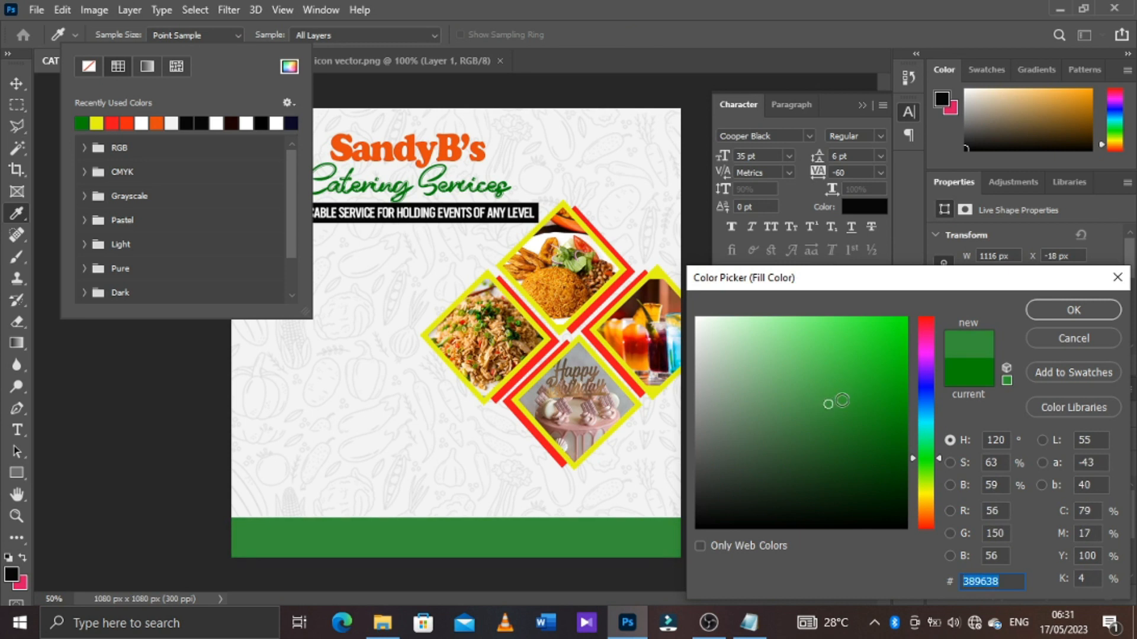
click(1089, 305)
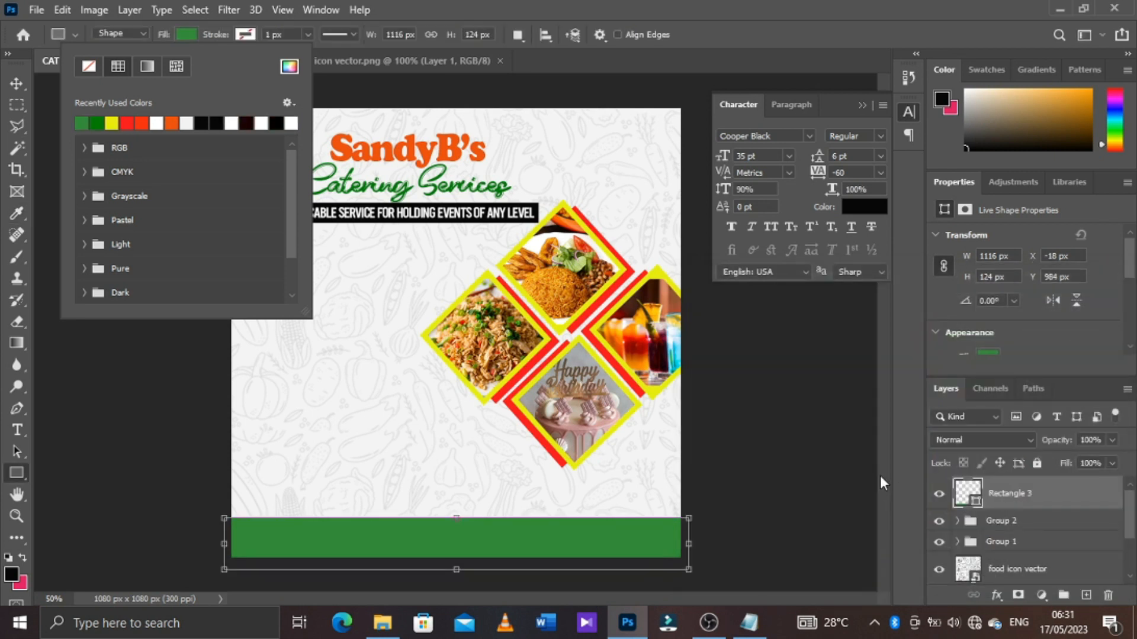
Move the Rectangle 3 layer beneath the food icon vector layer so the pattern overlays the green bar
click(977, 440)
mouse_move(1131, 524)
mouse_down()
mouse_move(1132, 542)
mouse_move(1133, 529)
mouse_up()
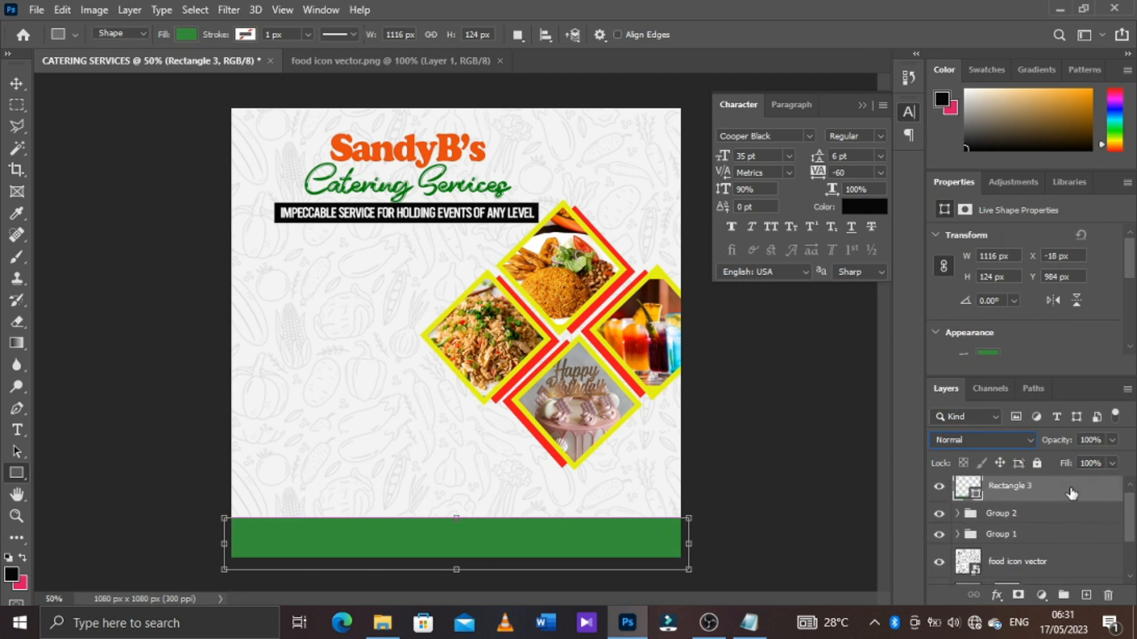
drag(1072, 493, 1070, 578)
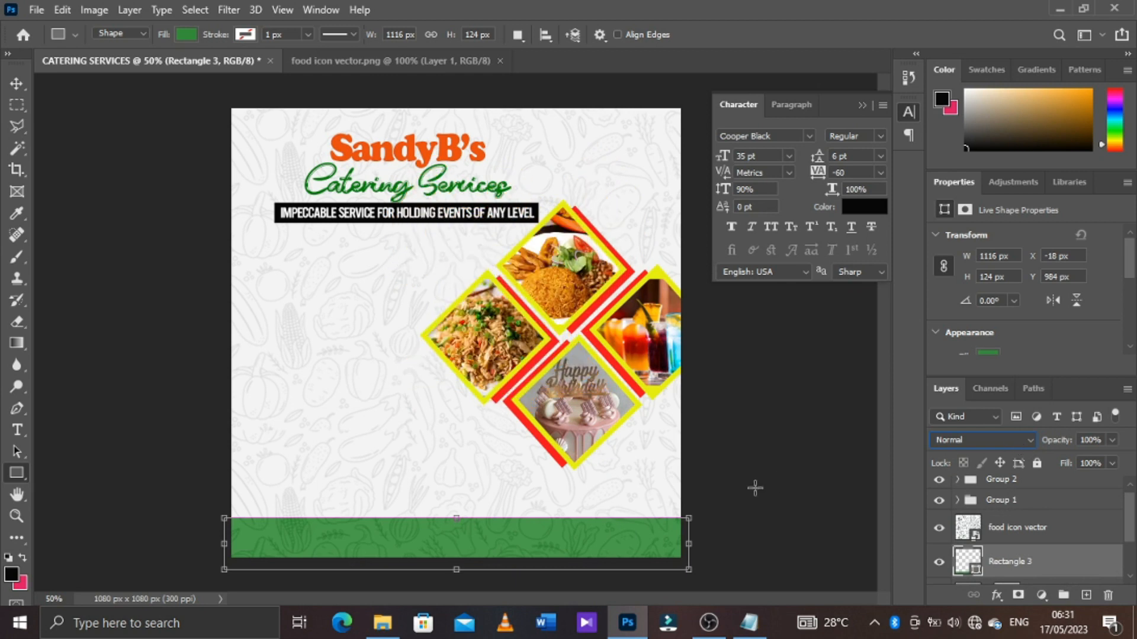
Change the footer rectangle's fill to the darker green #028102
click(184, 35)
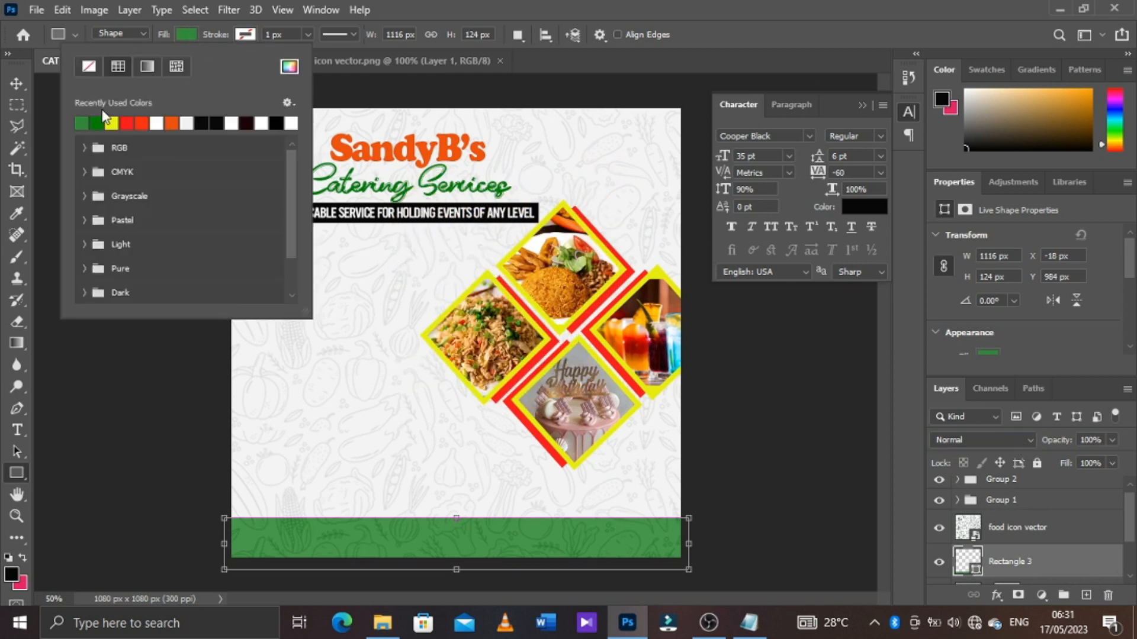
click(291, 71)
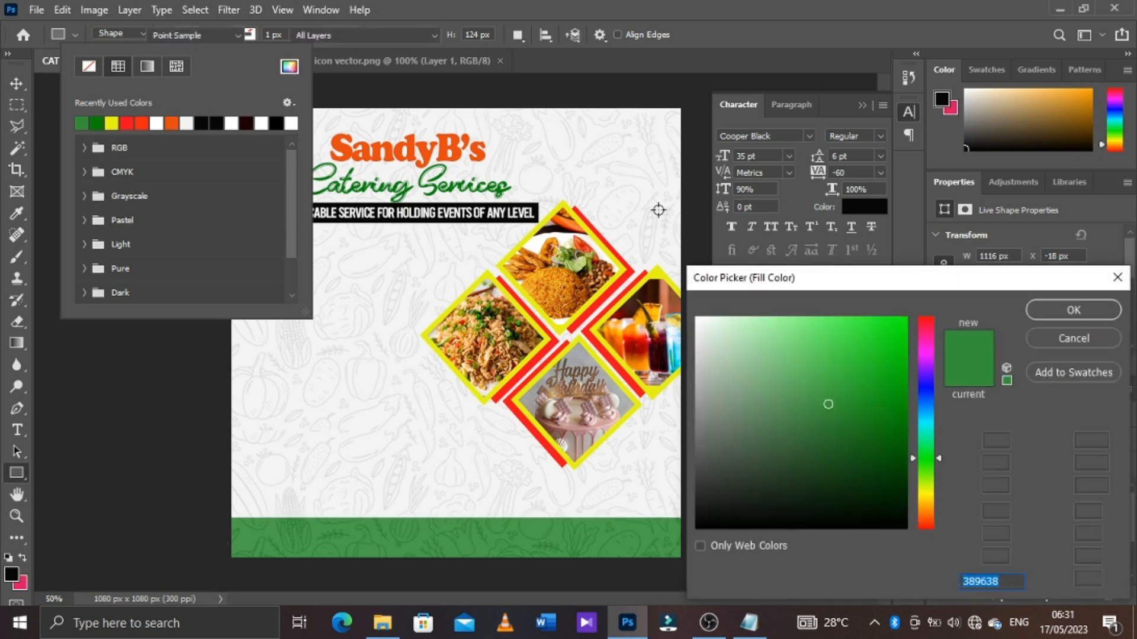
click(883, 431)
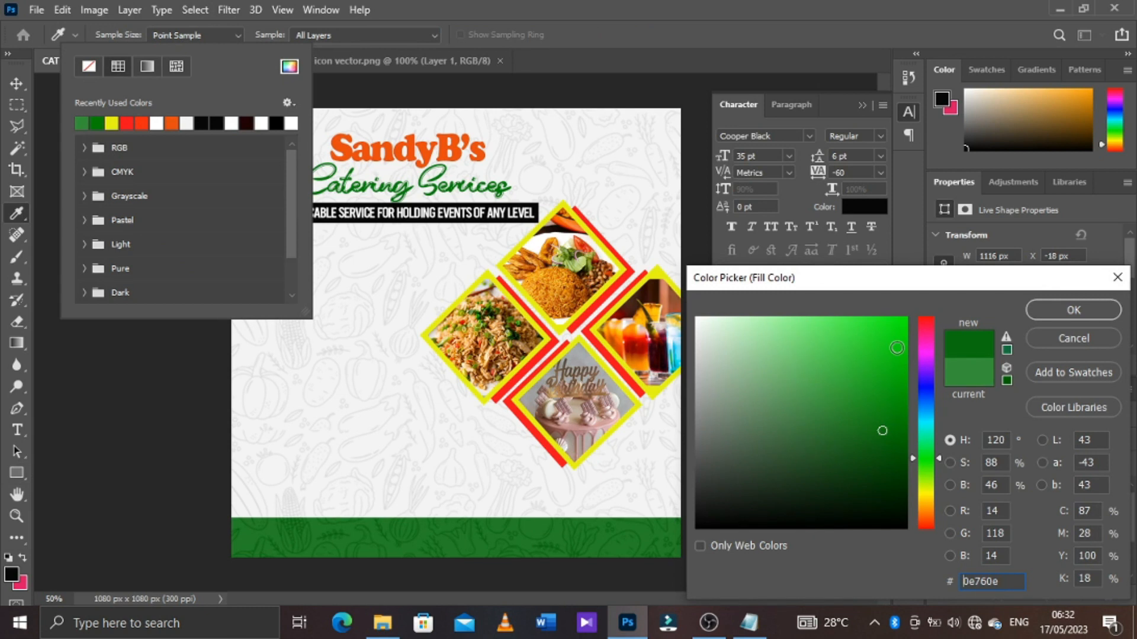
click(897, 348)
click(896, 454)
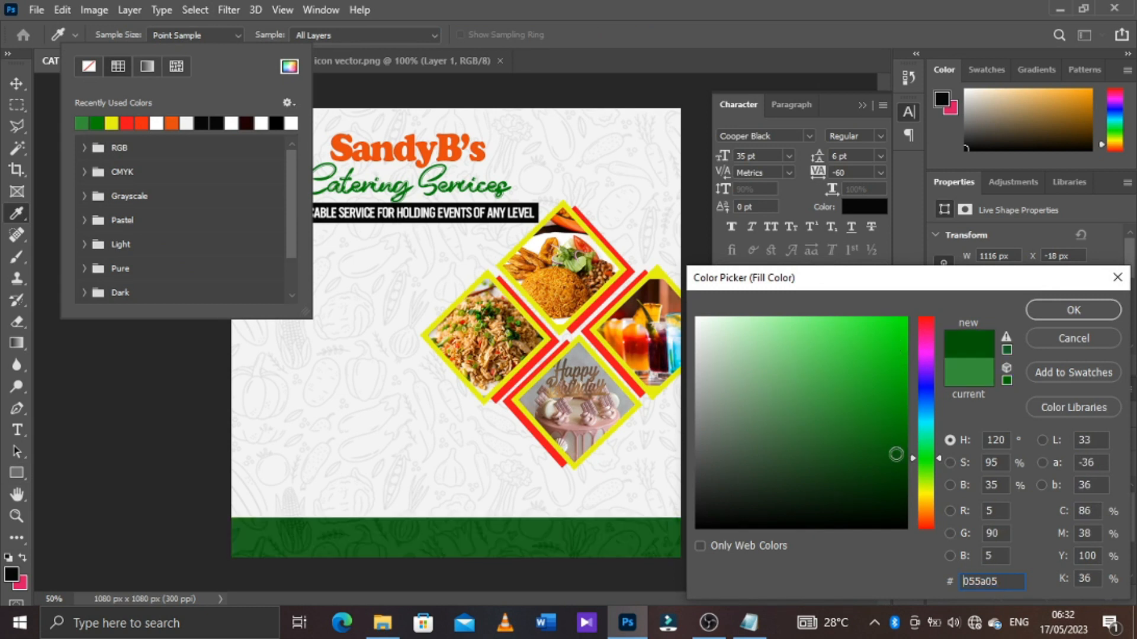
click(838, 439)
click(837, 373)
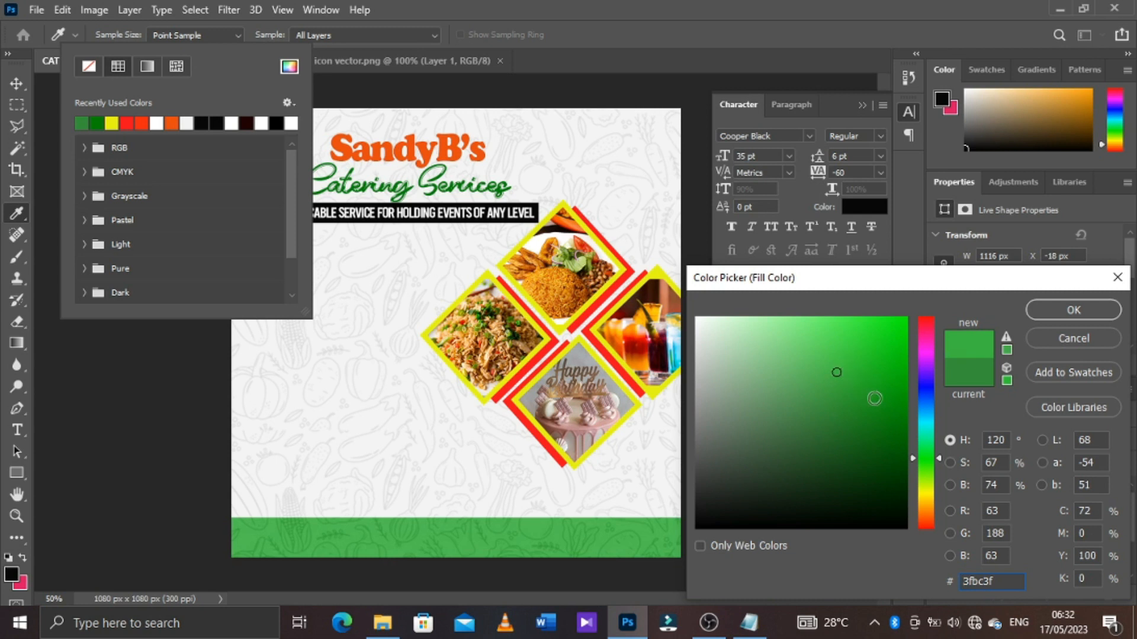
mouse_move(884, 399)
mouse_down()
mouse_move(904, 434)
mouse_move(904, 421)
mouse_up()
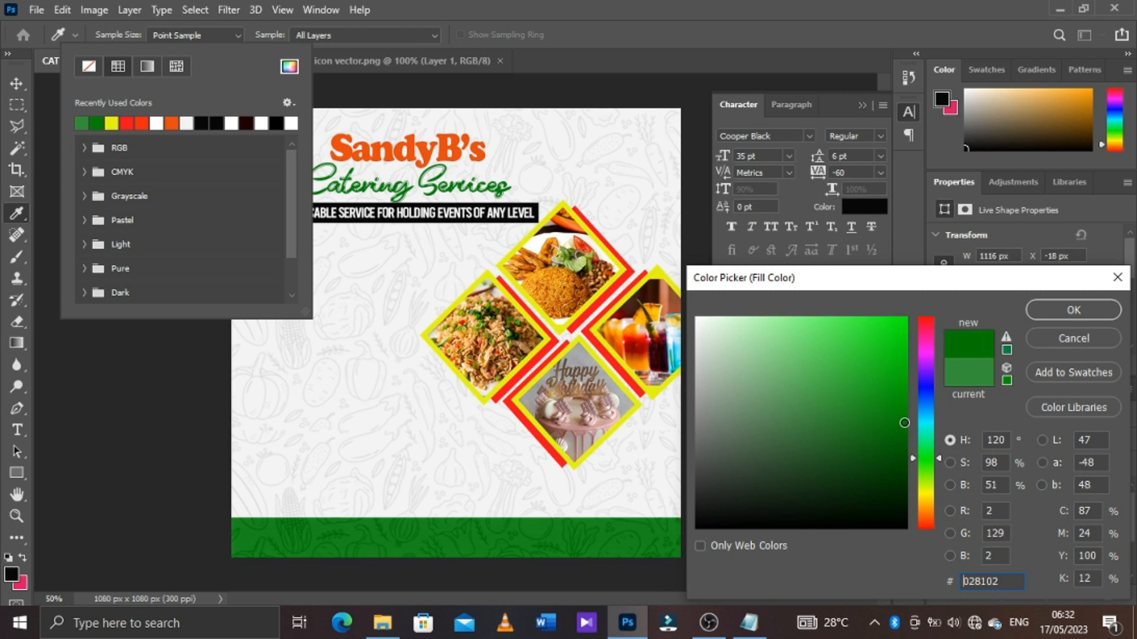
click(1061, 303)
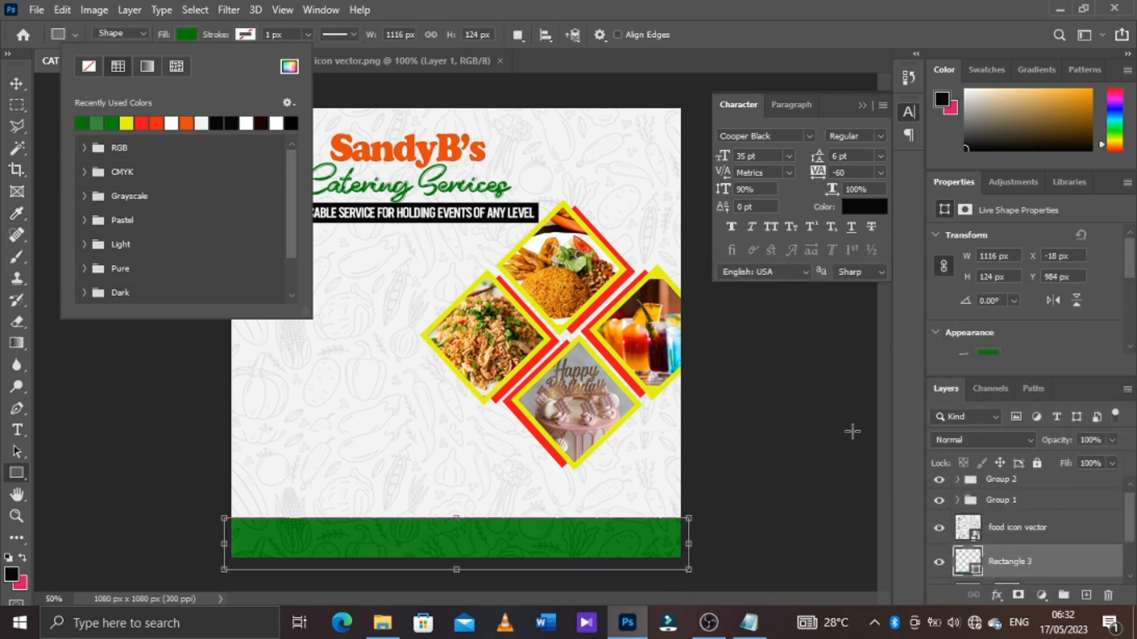
key(Escape)
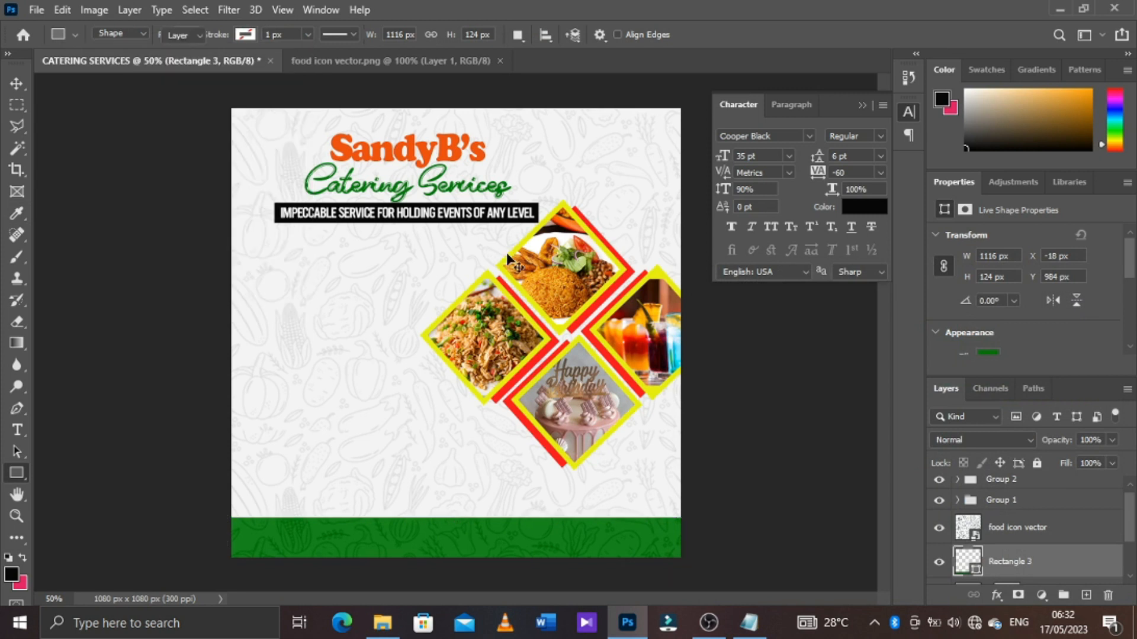
Draw a rounded rectangle about 260 x 106 px below the tagline, left of the food photos, and bring its layer above Group 2
key(v)
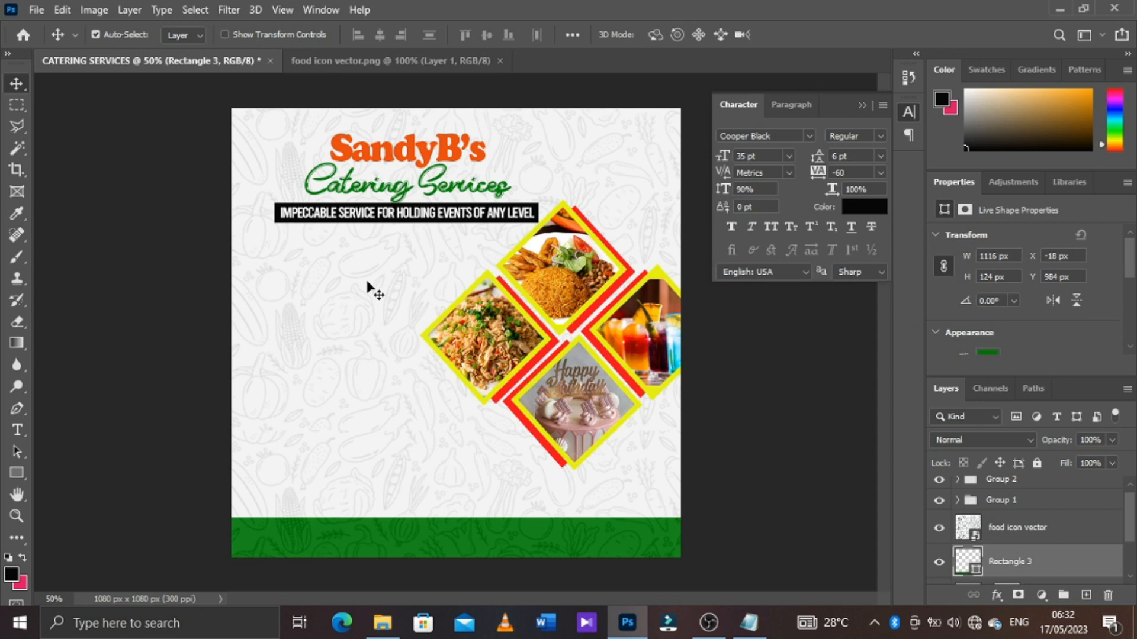
key(t)
click(15, 483)
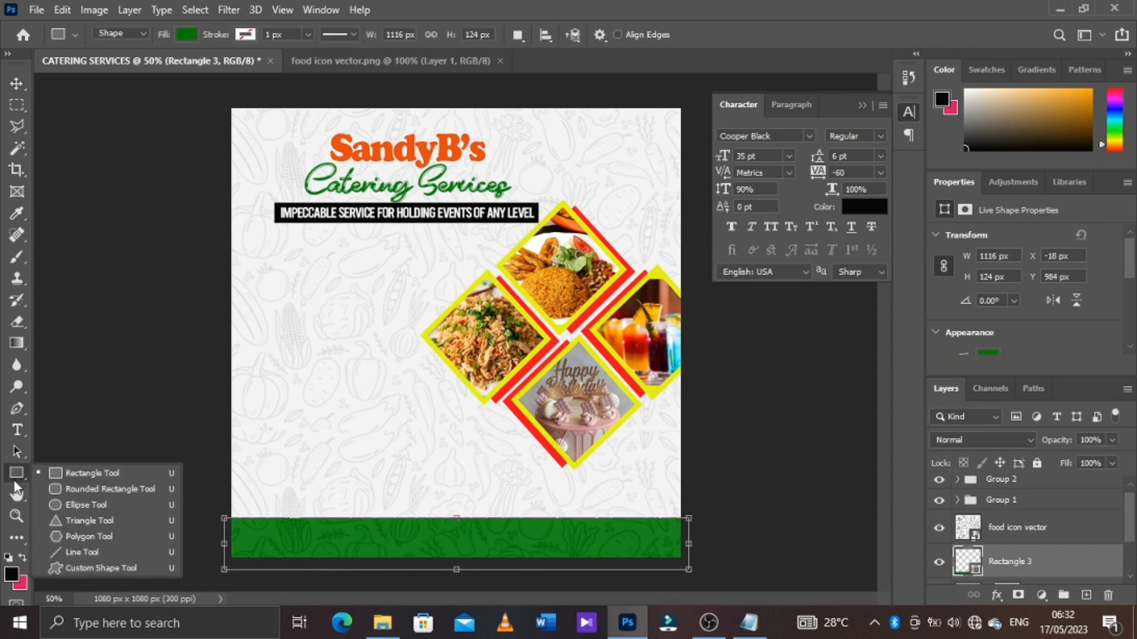
click(88, 491)
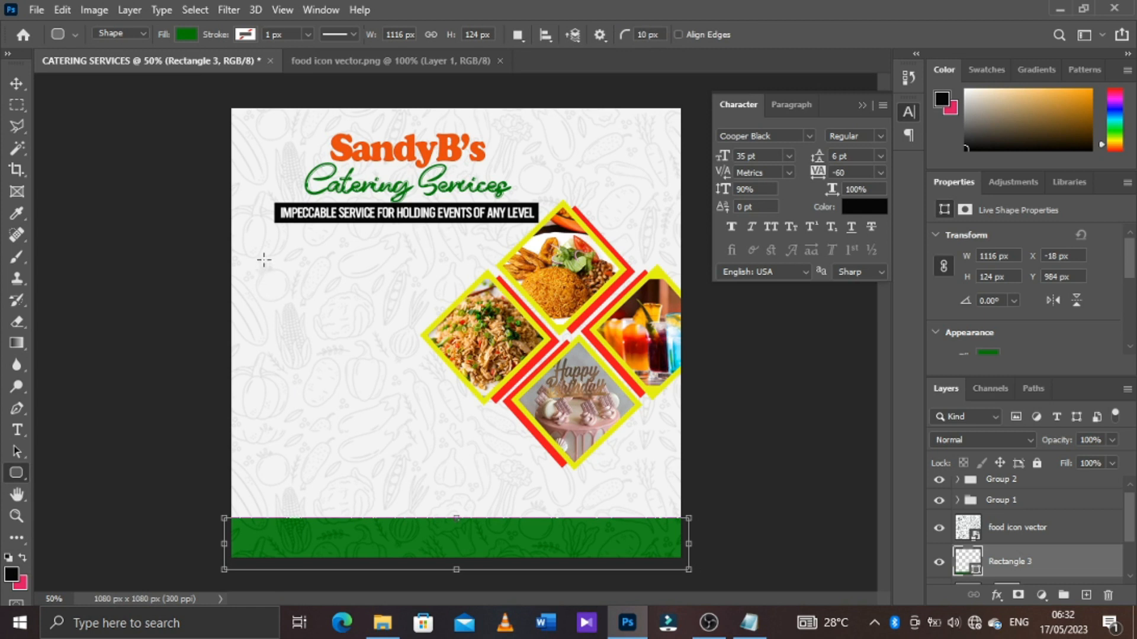
drag(276, 252, 384, 295)
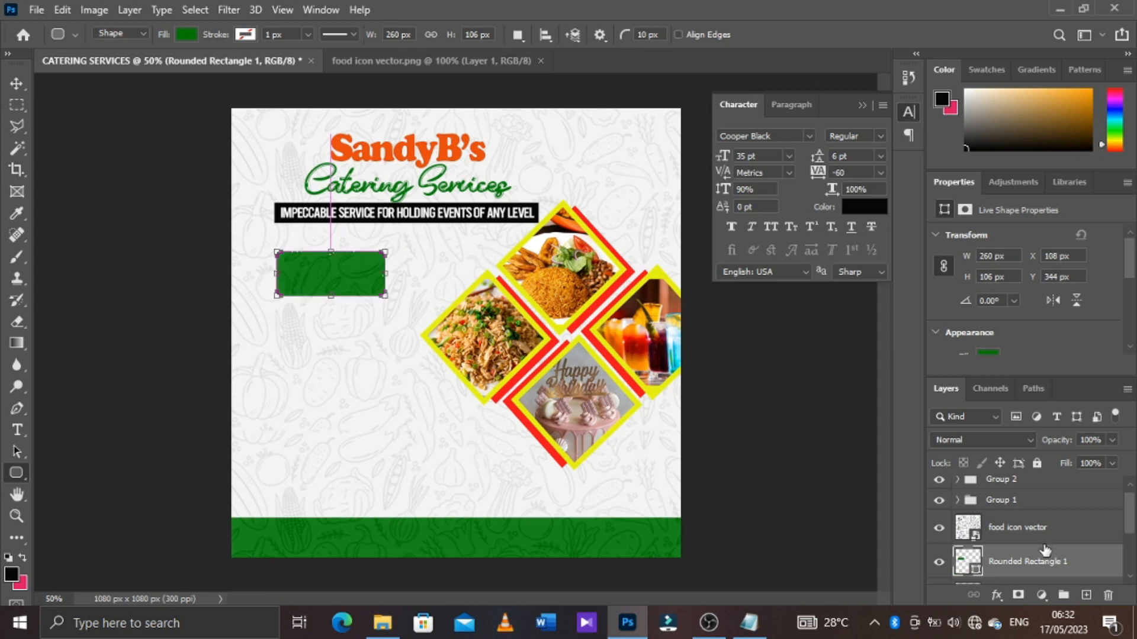
drag(1084, 567, 1067, 480)
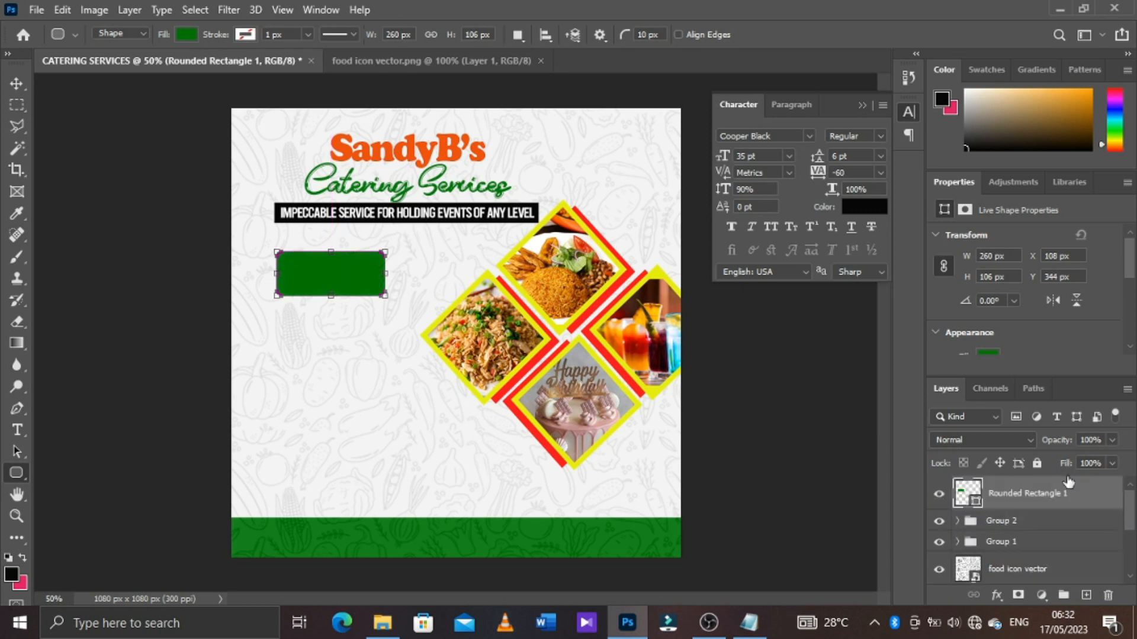
Fill the rounded rectangle with the recently used orange
click(191, 36)
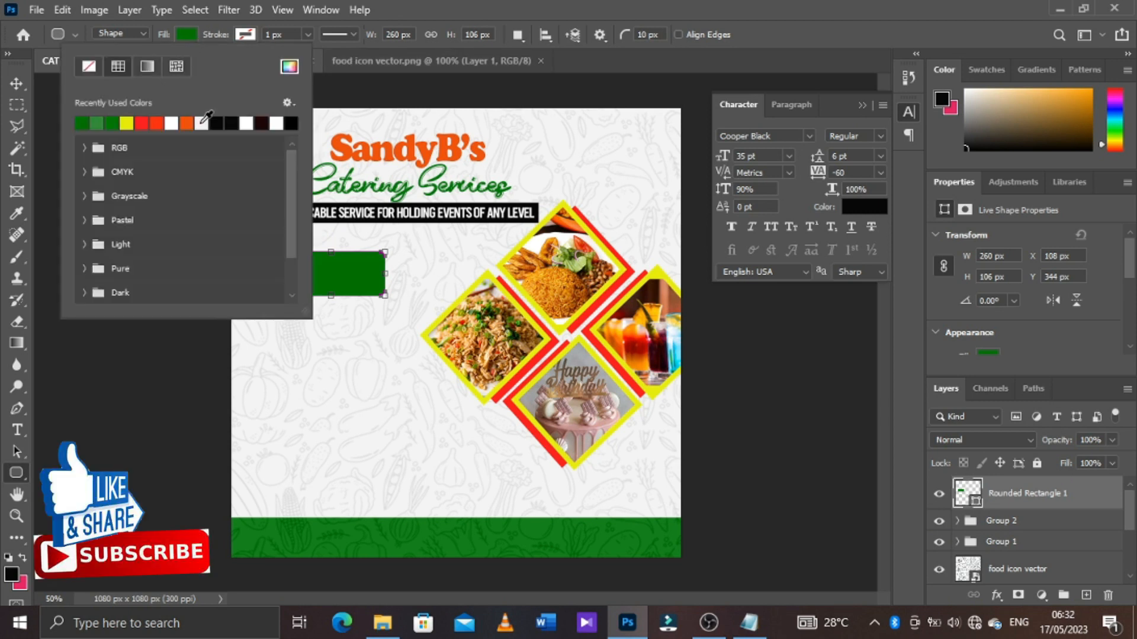
click(201, 122)
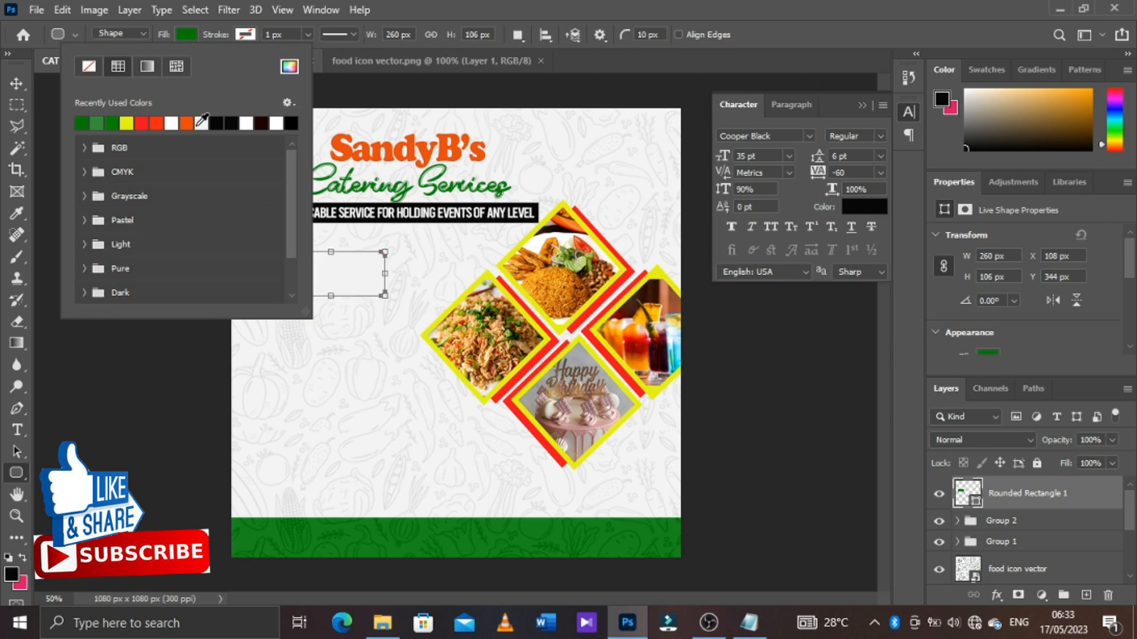
click(195, 122)
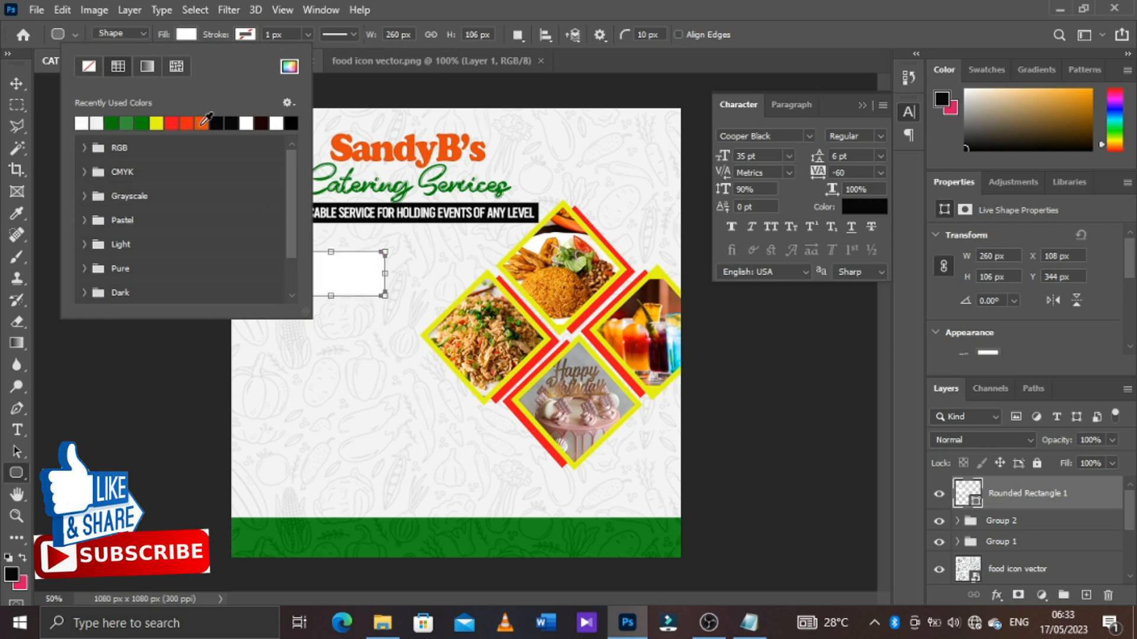
click(202, 123)
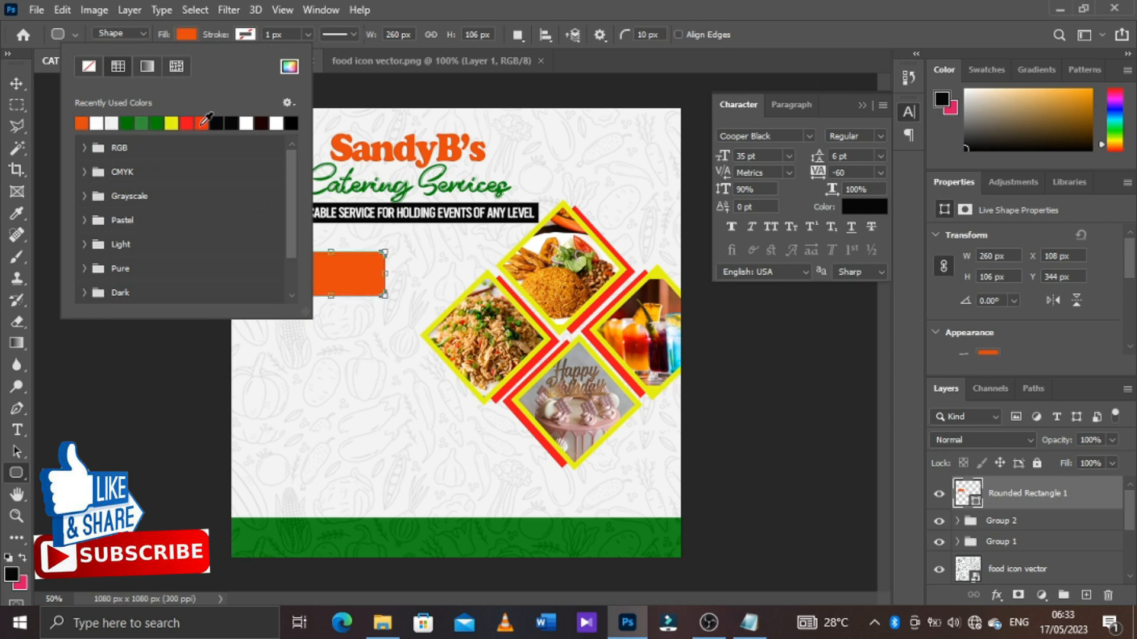
click(452, 16)
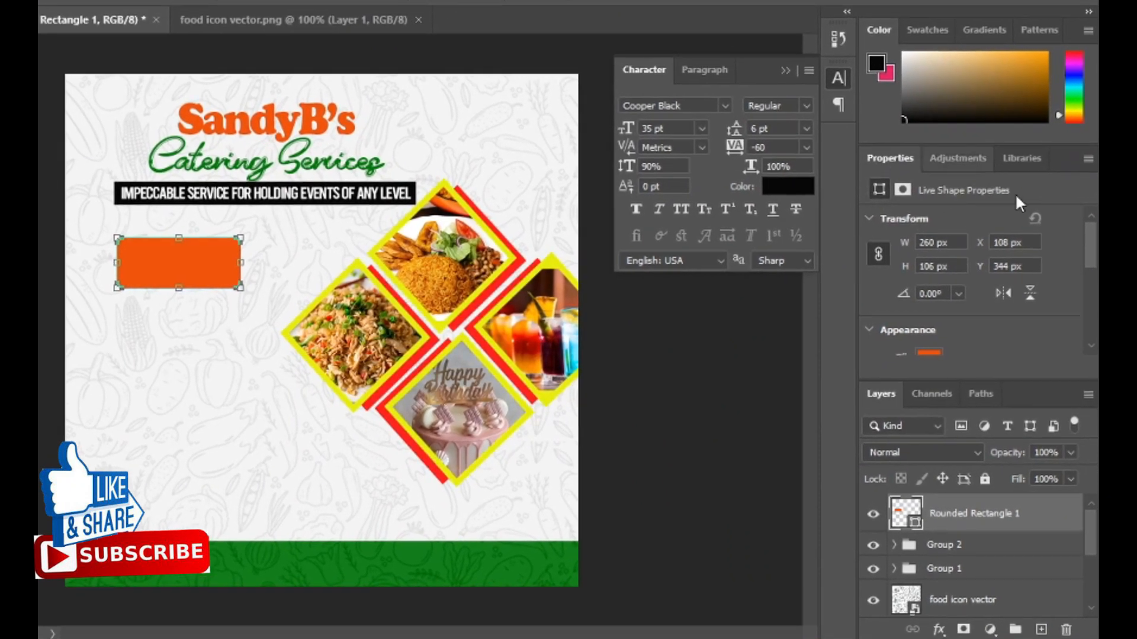
Set all four corner radii of the orange rounded rectangle to 53 px to make it a pill
drag(1090, 255, 1093, 330)
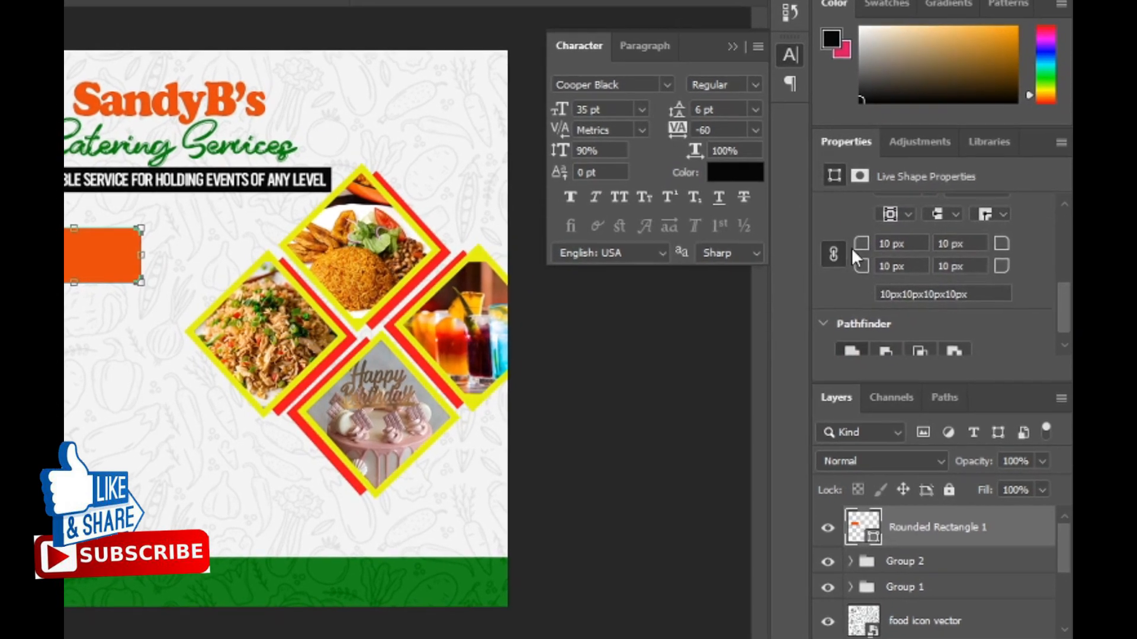
drag(855, 248, 897, 248)
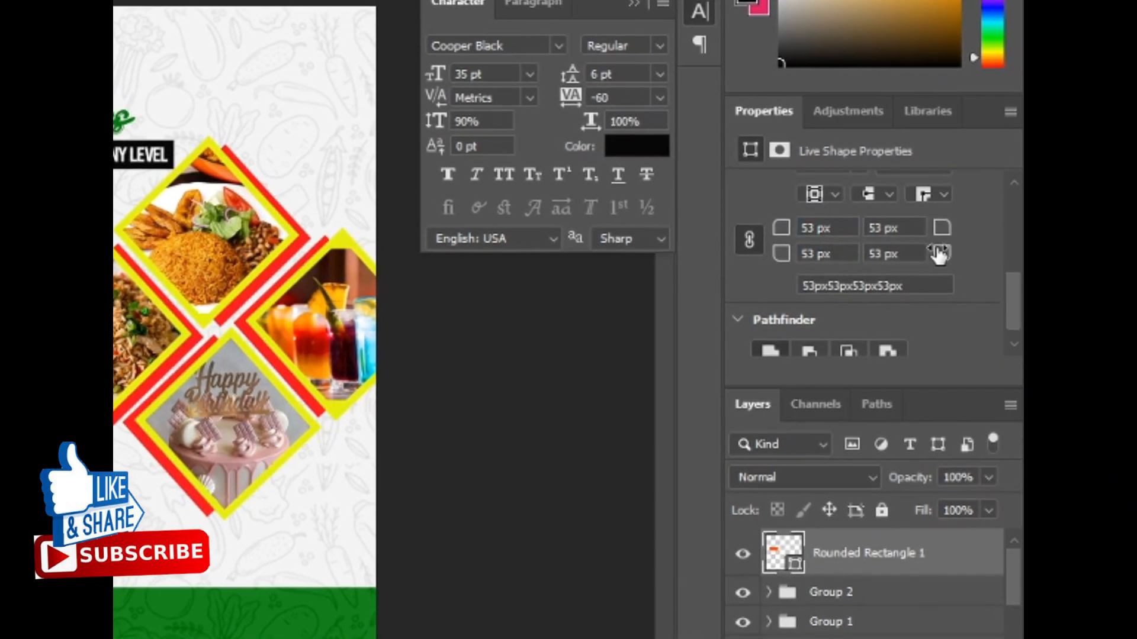
drag(935, 250, 891, 222)
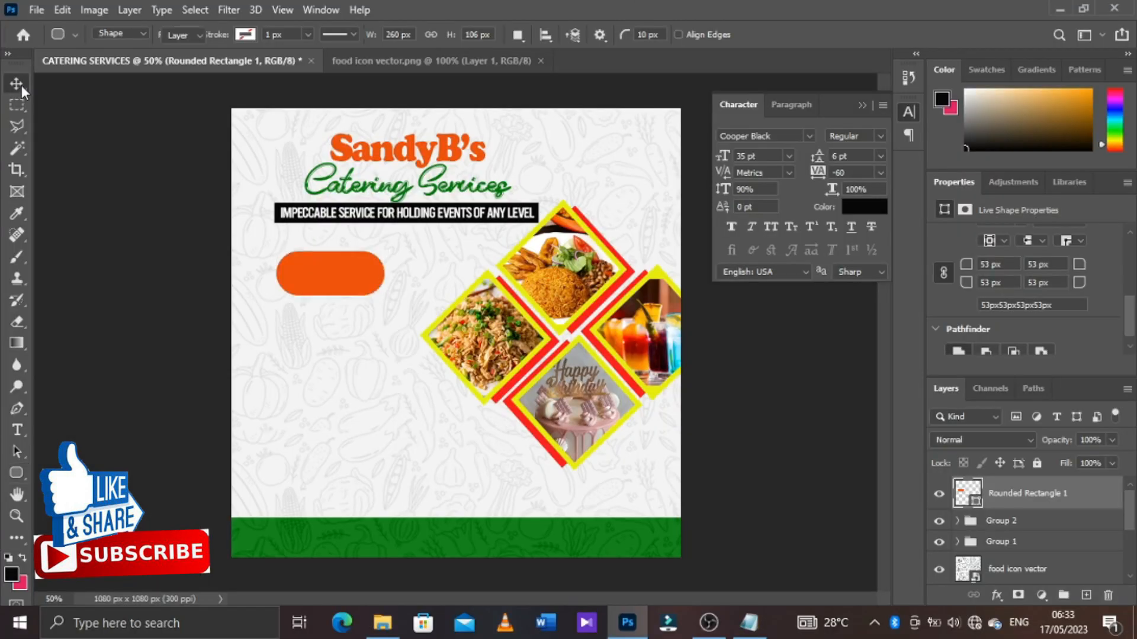
Scale the orange pill to about 83% width and 58% height and reposition it below the tagline
drag(331, 250, 371, 277)
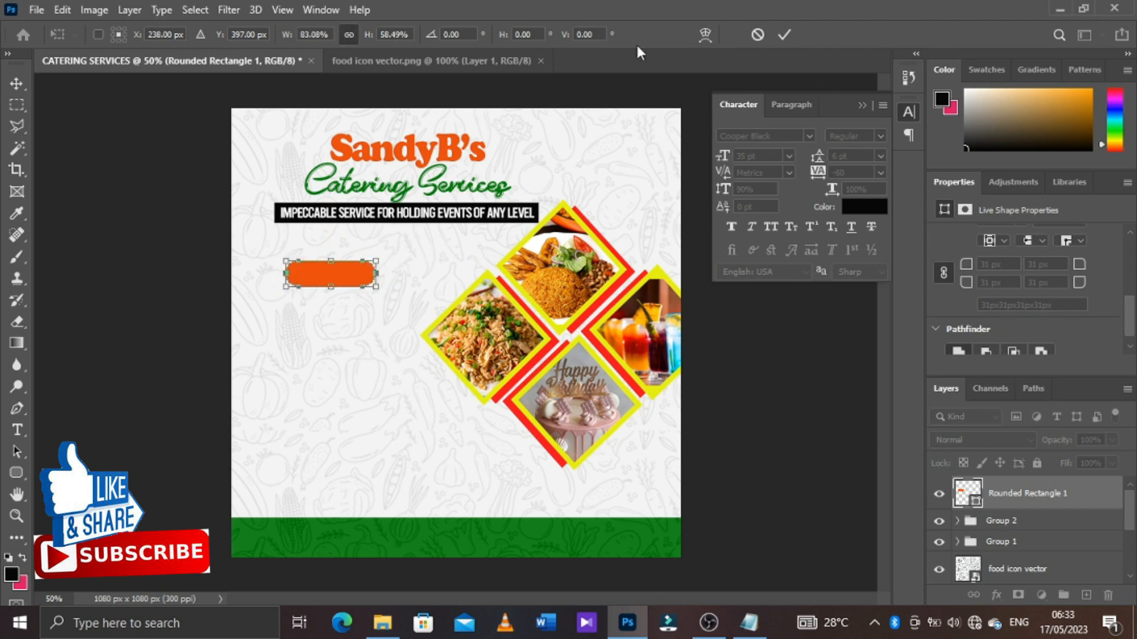
click(784, 35)
drag(353, 274, 329, 274)
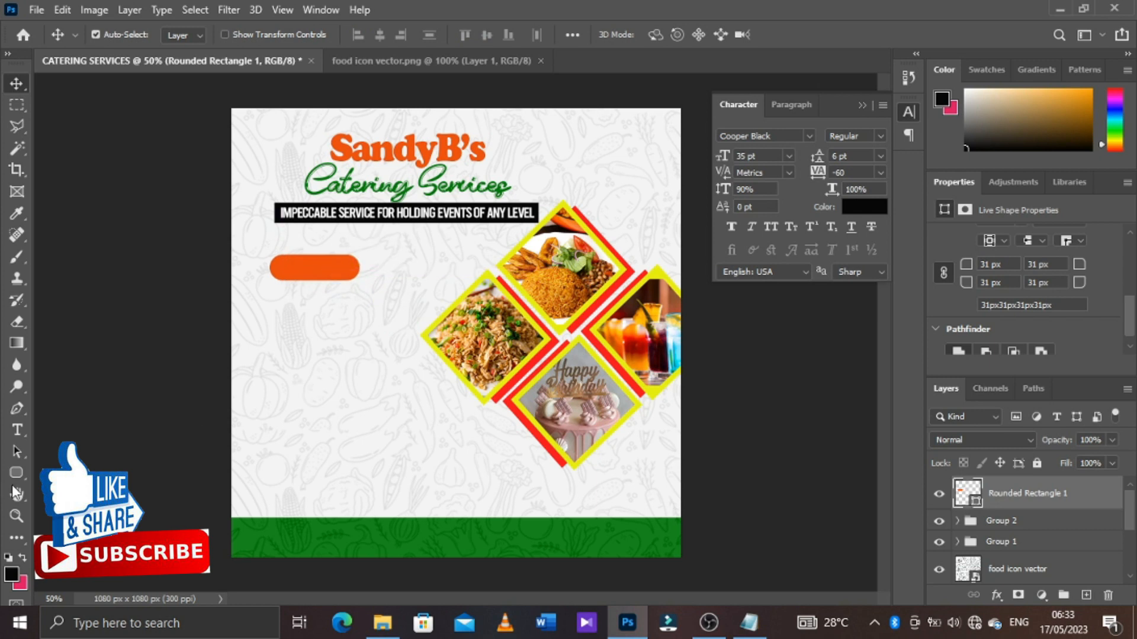
Add the text "OFFER" over the orange pill and colour it white
click(17, 430)
click(284, 359)
text(OFFER)
drag(295, 404, 304, 333)
click(794, 35)
click(858, 210)
click(699, 323)
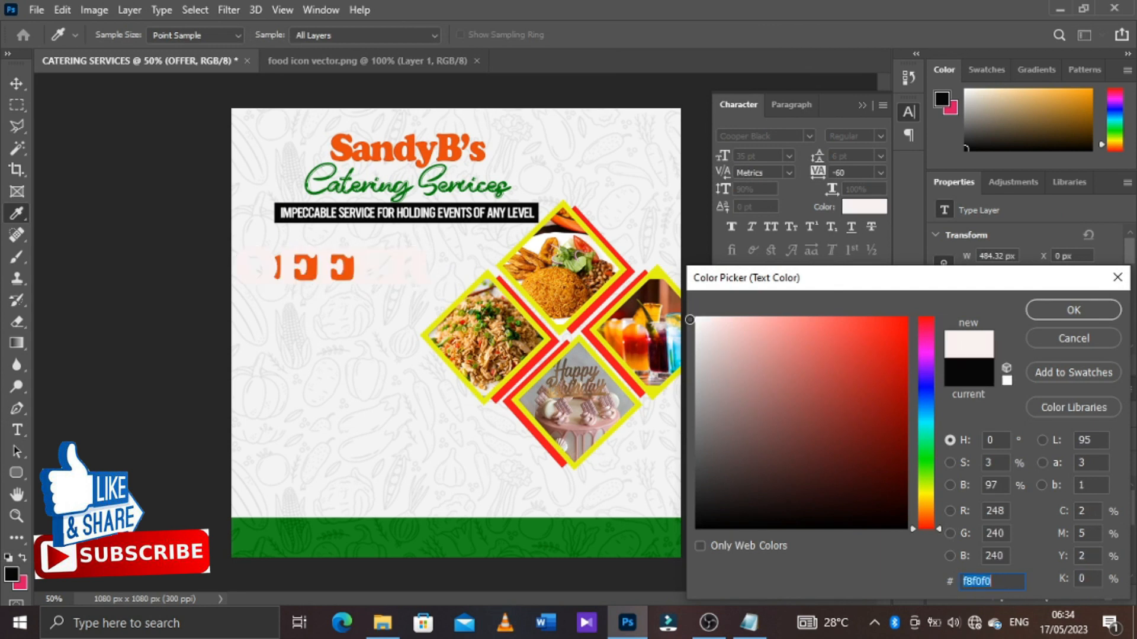
click(1073, 310)
Set the OFFER text to Futura BdCn BT Bold at 24 pt
drag(723, 162, 710, 164)
click(808, 136)
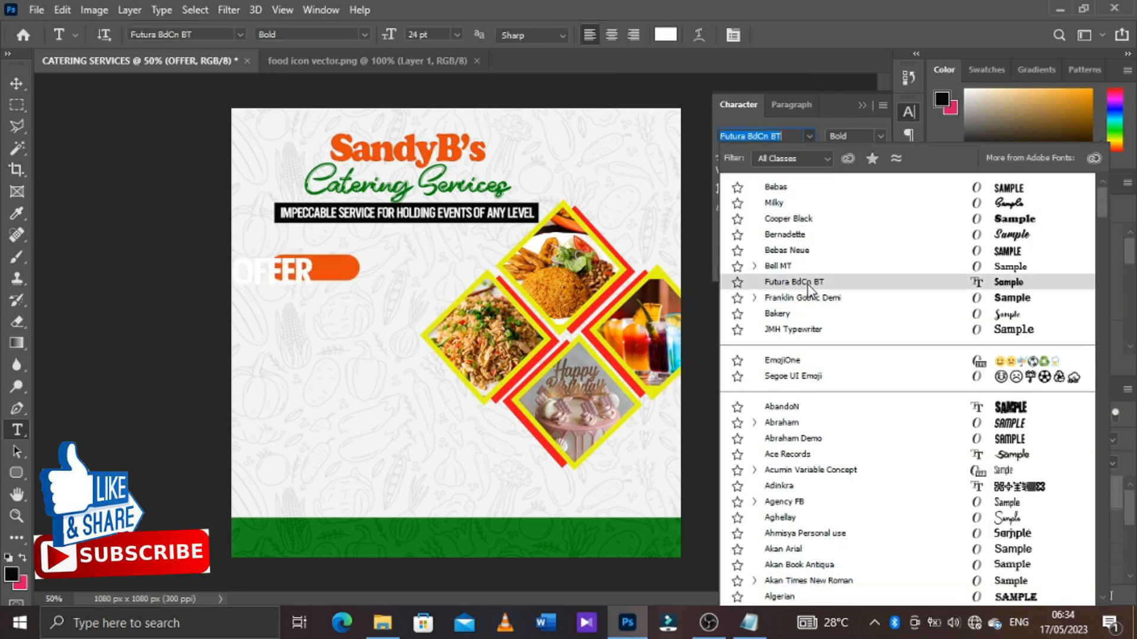
click(764, 289)
Scale the OFFER text to fit inside the orange pill, set its tracking to 20 and centre it on the shape
key(ctrl+t)
drag(285, 277, 328, 274)
drag(356, 290, 344, 283)
click(824, 35)
drag(818, 173, 829, 172)
key(v)
drag(410, 258, 354, 273)
Start a new text line reading "For your" below the OFFER pill
shift+click(987, 529)
key(t)
click(295, 323)
drag(326, 366, 271, 364)
text(For your)
Colour the new text with the pill's orange and complete the line as "For your Events like"
key(ctrl+a)
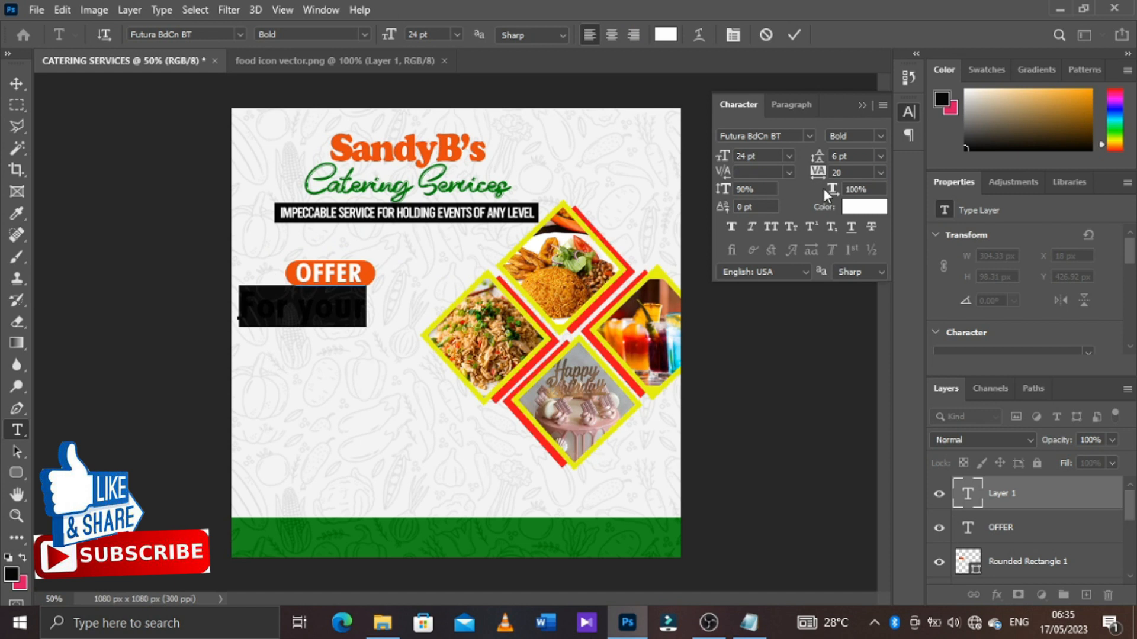
click(865, 205)
click(371, 273)
drag(937, 518, 937, 516)
key(Return)
mouse_move(364, 375)
mouse_down()
mouse_move(426, 379)
mouse_move(356, 394)
mouse_up()
click(794, 35)
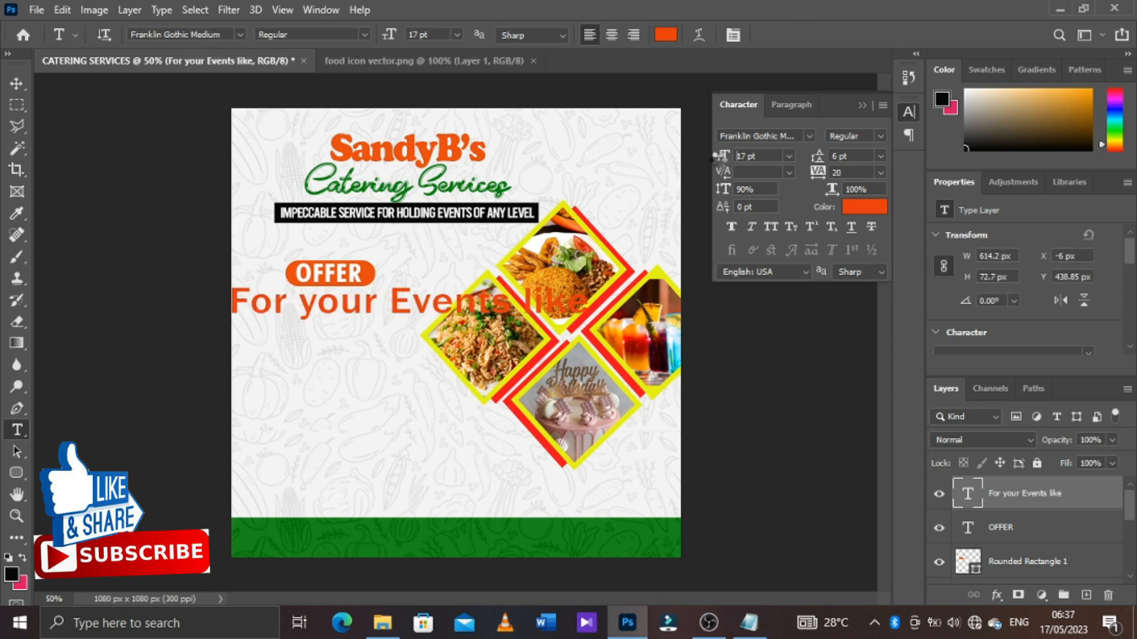
Set the "For your Events like" line to Franklin Gothic Medium, 13 pt, with -60 tracking, and place it just beneath the OFFER pill
drag(714, 155, 710, 163)
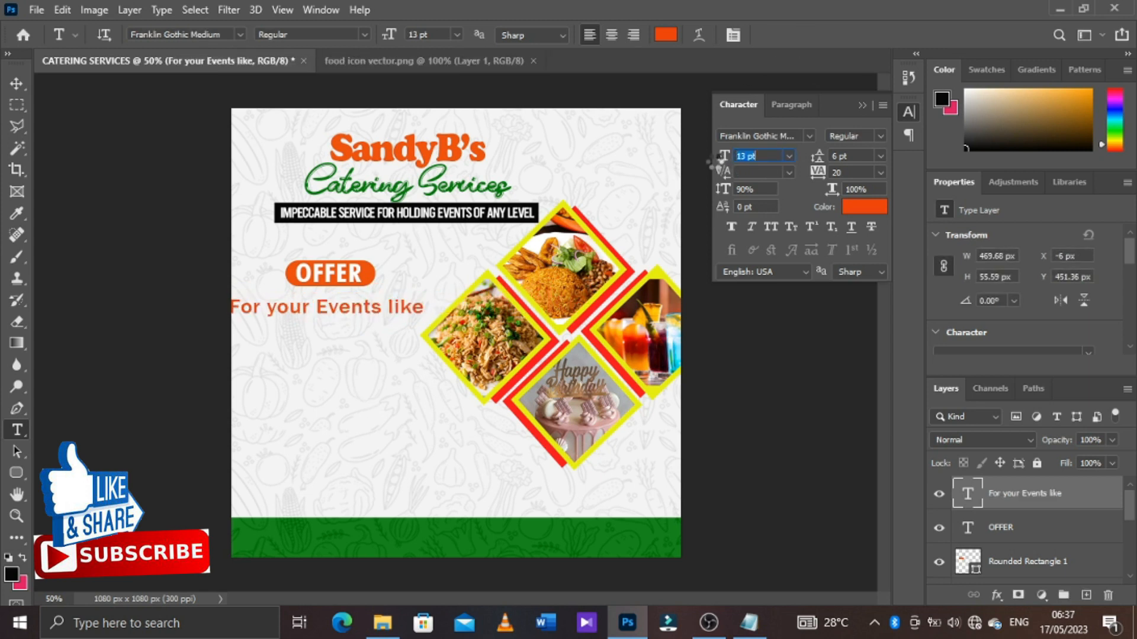
drag(822, 185, 817, 184)
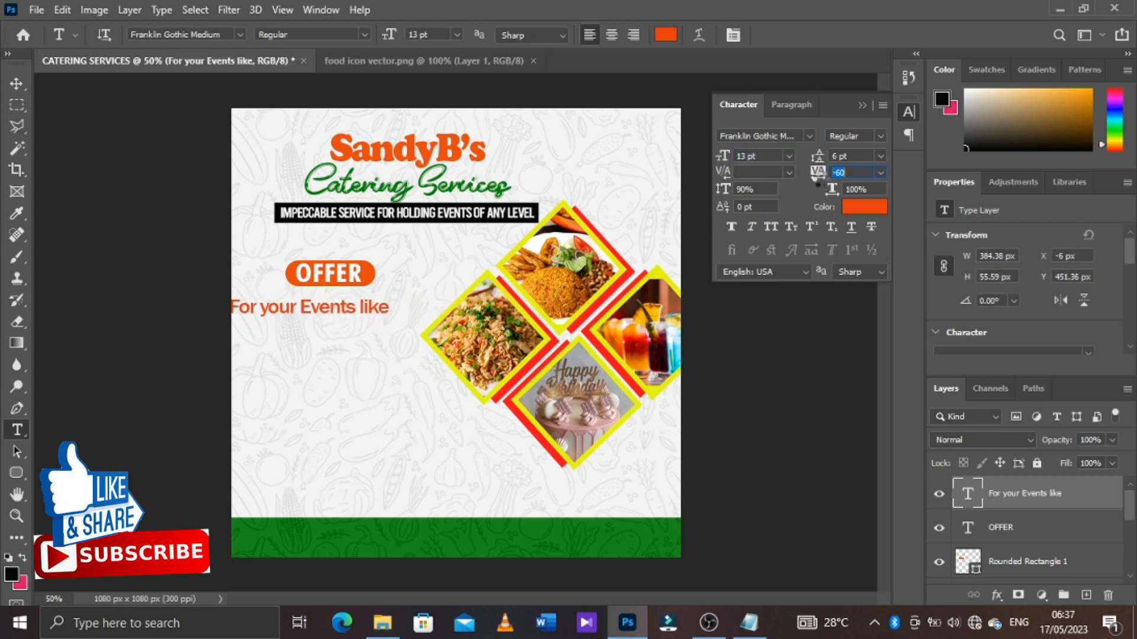
key(v)
drag(375, 312, 389, 307)
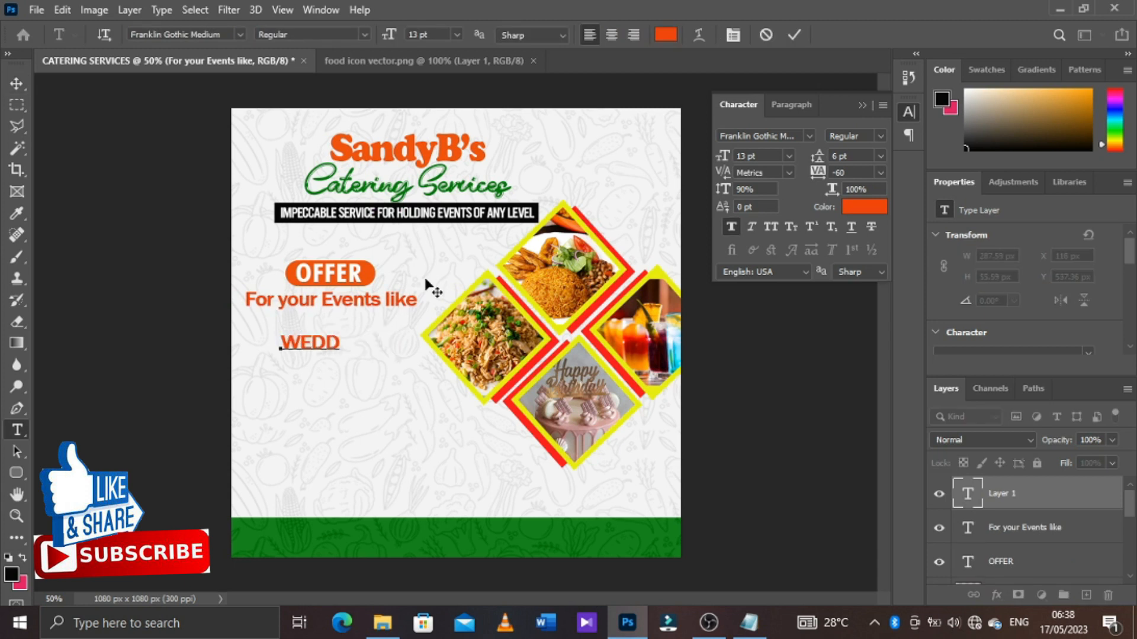
Add a four-line list below the heading: "WEDDING CEREMONY", "NAMING CEREMONY", "BUSINESS EVENT &", "ALL KINDS OF ANNIVERSARIES"
text(ING CEREMONY)
key(Return)
text(NAMING CERE)
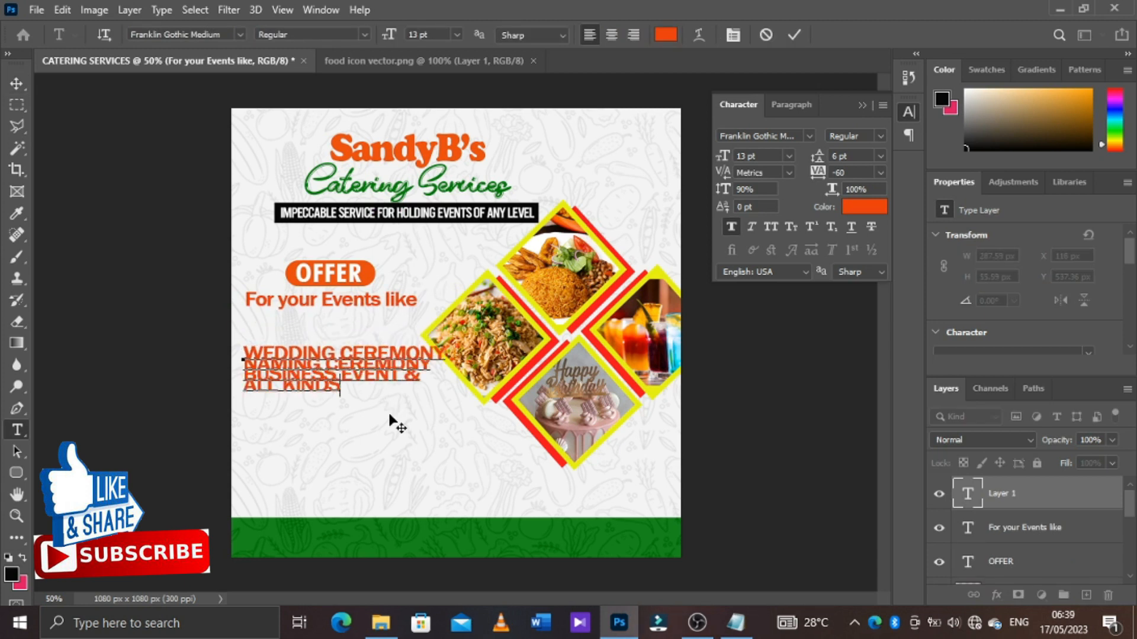
text(OF ANNIVERSARIES)
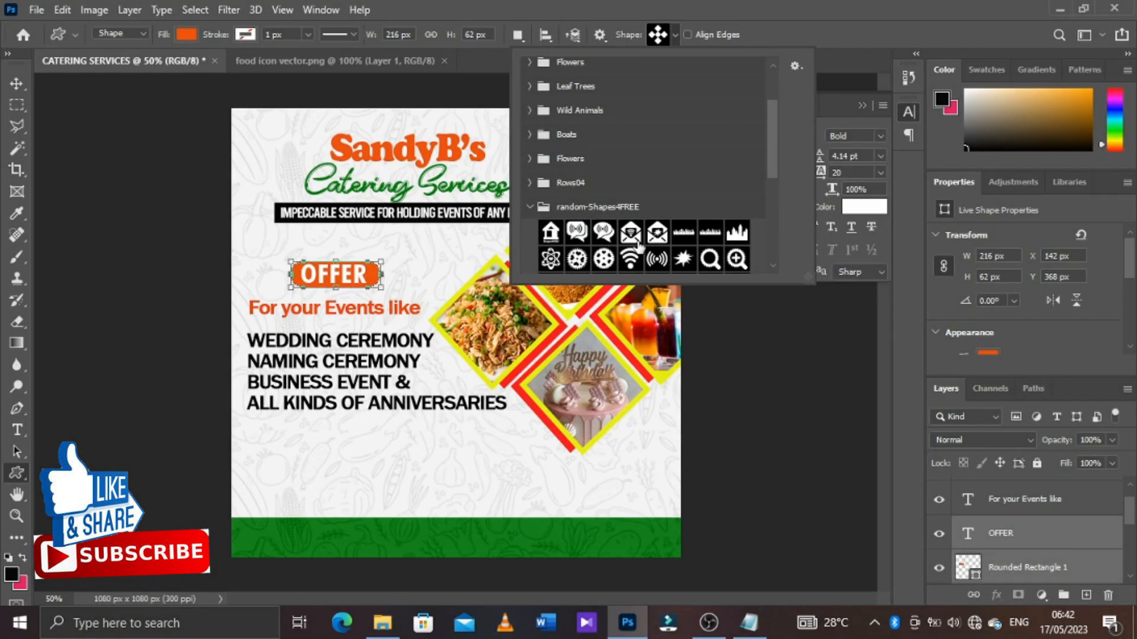
Browse the custom shape sets, including Direct01, and draw a small four-way arrow cross as a bullet before "WEDDING CEREMONY"
scroll(638, 246, down, 5)
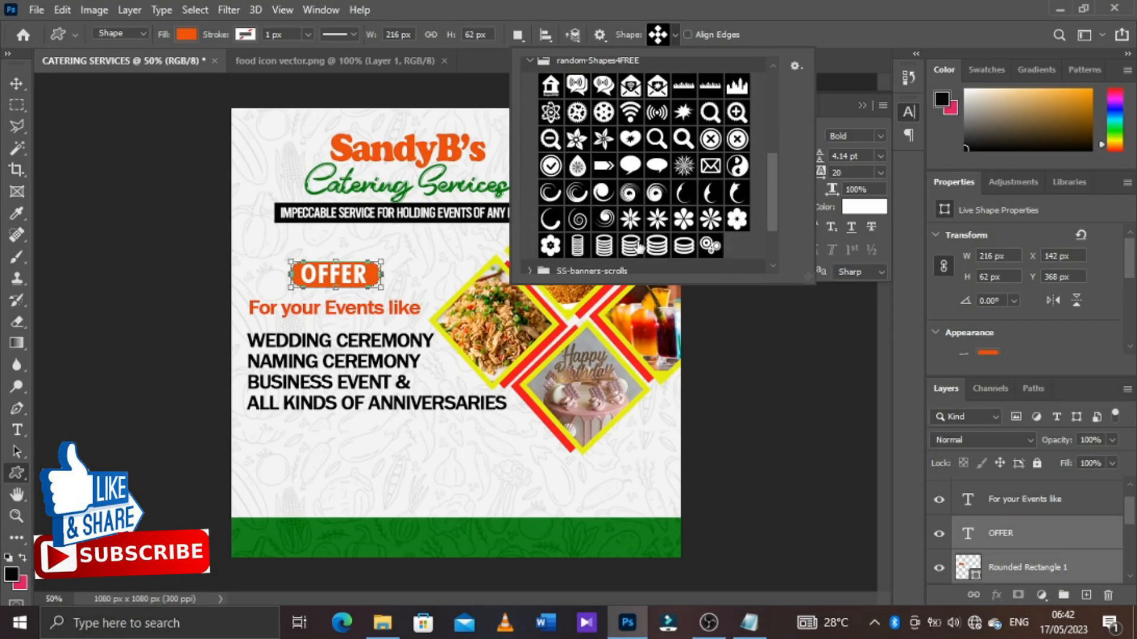
scroll(638, 246, down, 3)
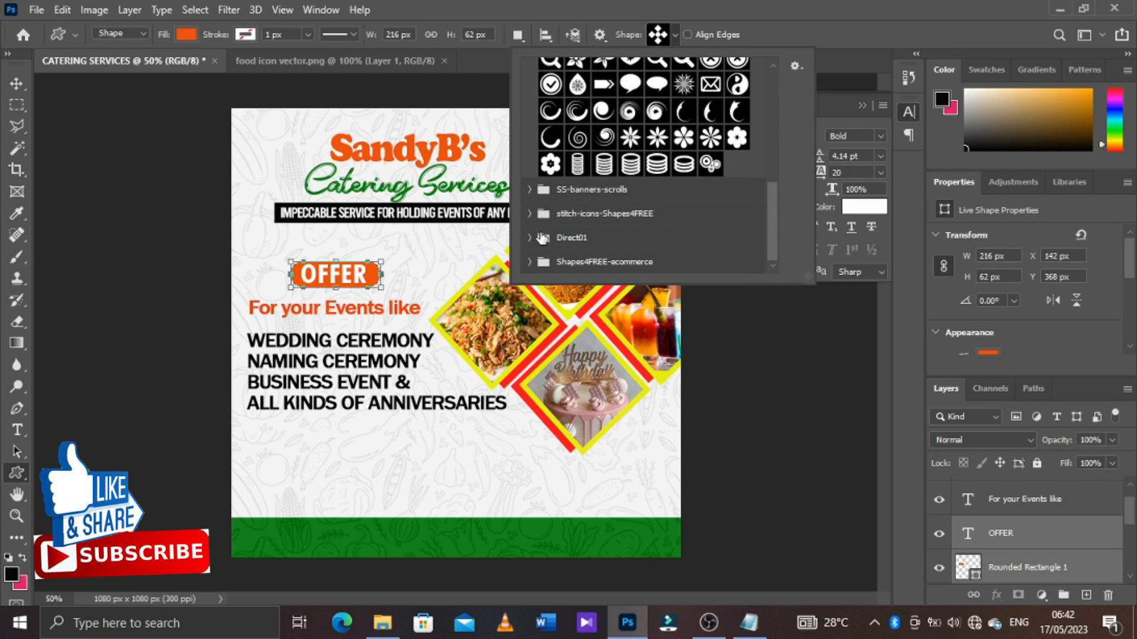
click(531, 238)
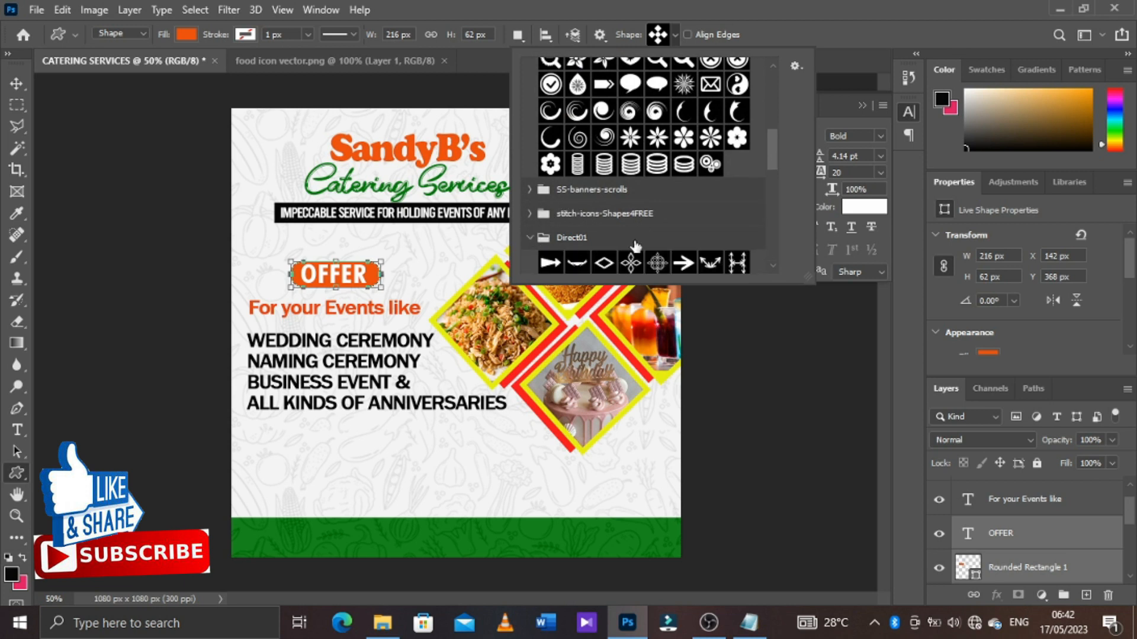
scroll(636, 246, down, 8)
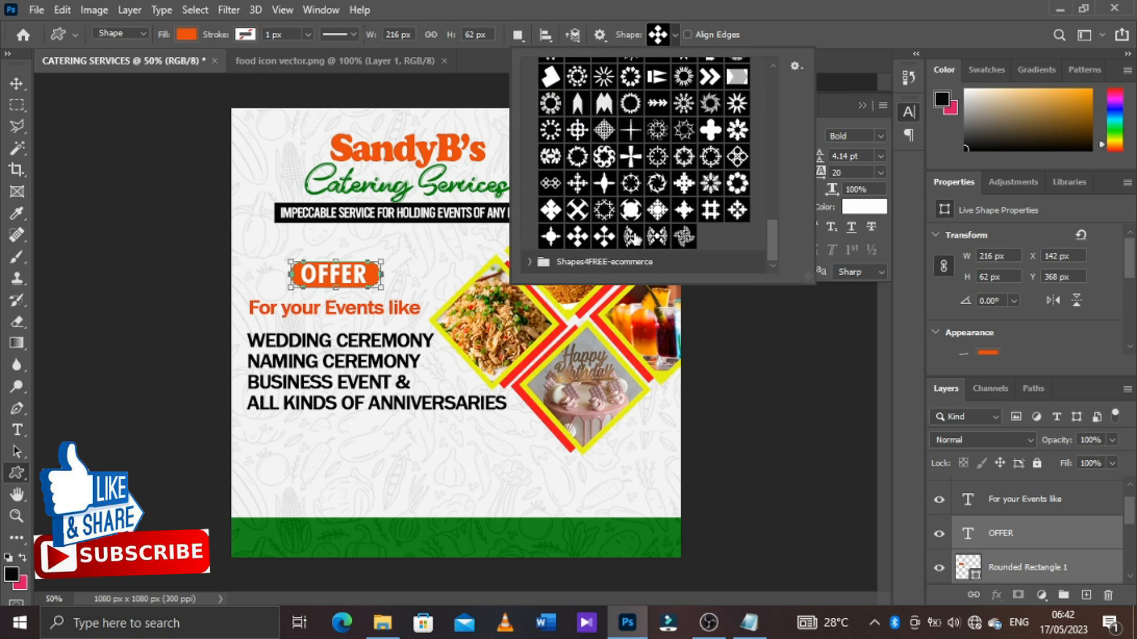
click(770, 37)
drag(234, 336, 247, 350)
key(v)
Change the fill colour of the arrow-cross bullet to black
right_click(16, 473)
click(86, 565)
click(186, 35)
click(82, 123)
click(513, 31)
Duplicate the bullet three times, placing one copy before each of the remaining lines of the event list
key(v)
key(ctrl+j)
key(shift+Down)
key(shift+Down)
key(shift+Down)
key(shift+Down)
key(shift+Down)
key(ctrl+j)
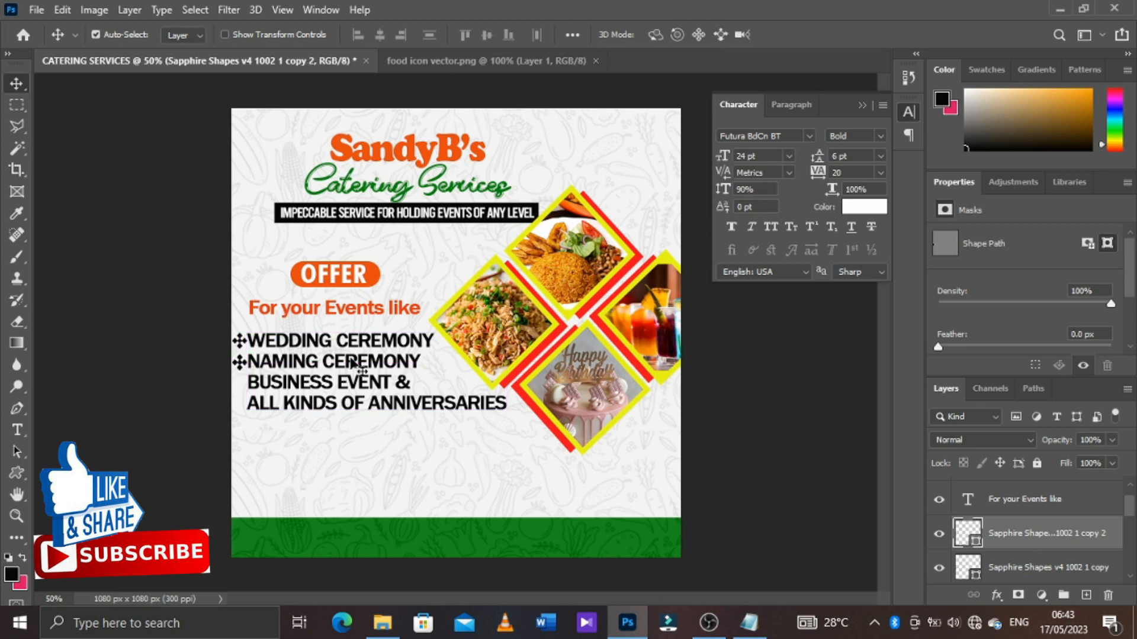
key(shift+Down)
key(shift+Down)
Select the event list text together with its four bullets and shift them slightly down and to the right
click(349, 355)
scroll(1038, 522, down, 3)
shift+click(1038, 496)
drag(347, 360, 356, 369)
Draw a thin black line, 702 x 4 px, under the event list and place a duplicate further down, above the green footer
right_click(21, 474)
click(74, 477)
drag(249, 429, 540, 431)
key(v)
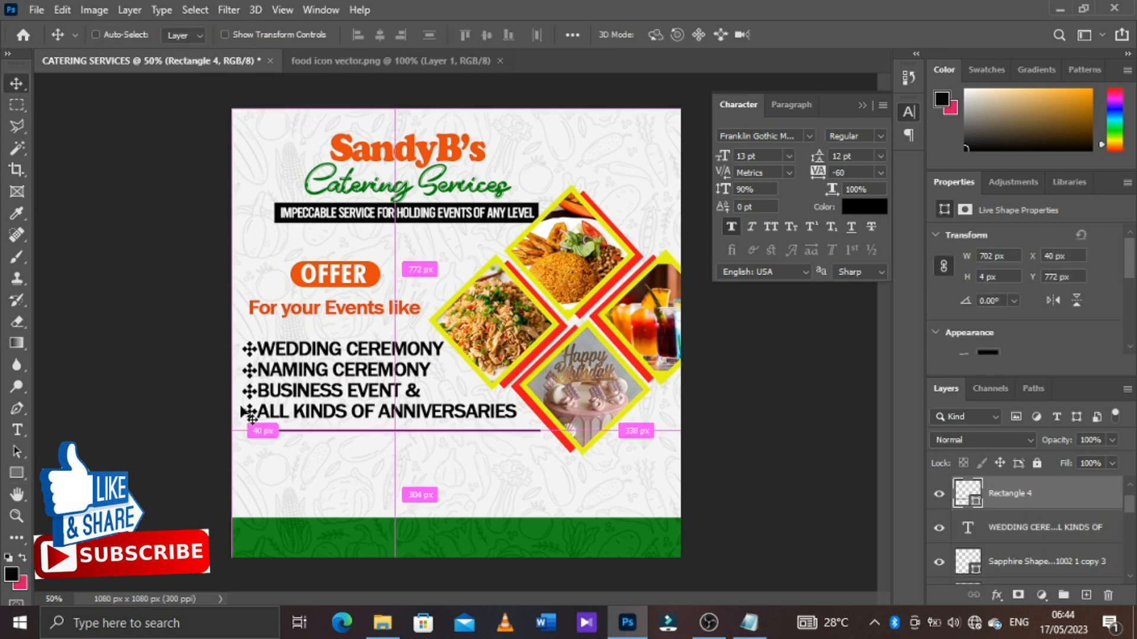
key(ctrl+j)
key(shift+Down)
key(shift+Down)
key(shift+Down)
key(shift+Down)
key(shift+Down)
key(shift+Down)
key(shift+Down)
key(shift+Down)
key(shift+Down)
key(shift+Down)
key(shift+Down)
key(shift+Down)
key(shift+Down)
key(shift+Down)
Add the text "Special local and continental food, full service catering, Personal Chef Service." from the notes file between the two lines
click(17, 430)
click(261, 455)
click(749, 623)
drag(130, 364, 432, 379)
key(ctrl+c)
key(alt+Tab)
key(ctrl+v)
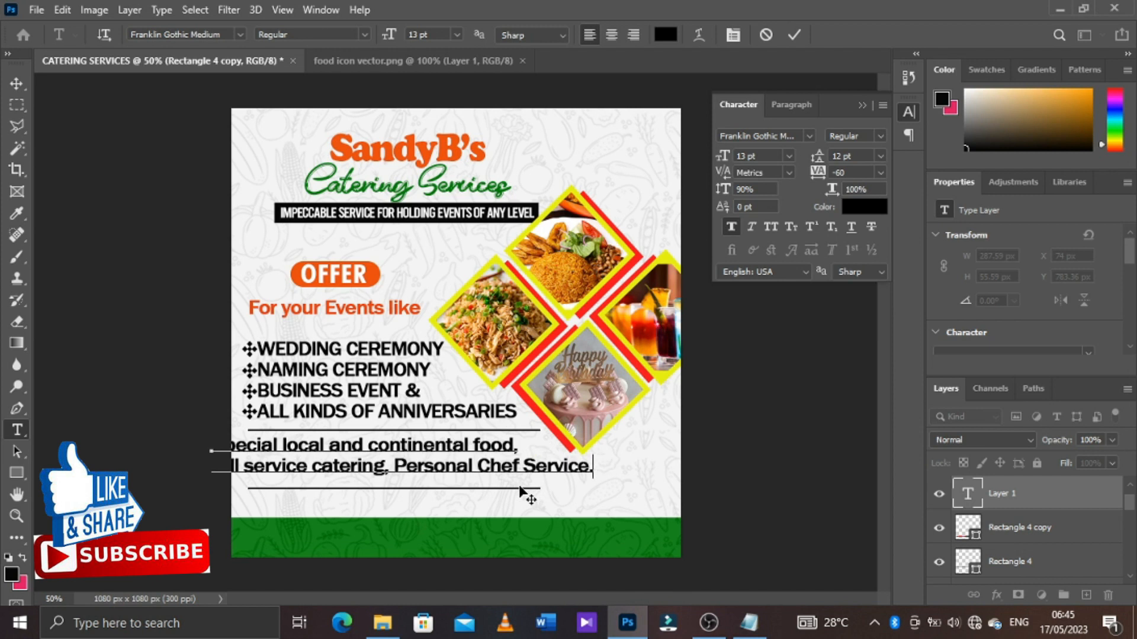
key(ctrl+Return)
Shrink the pasted service text to about 10.54 pt and position it just under the upper line
key(ctrl+t)
drag(578, 455, 487, 462)
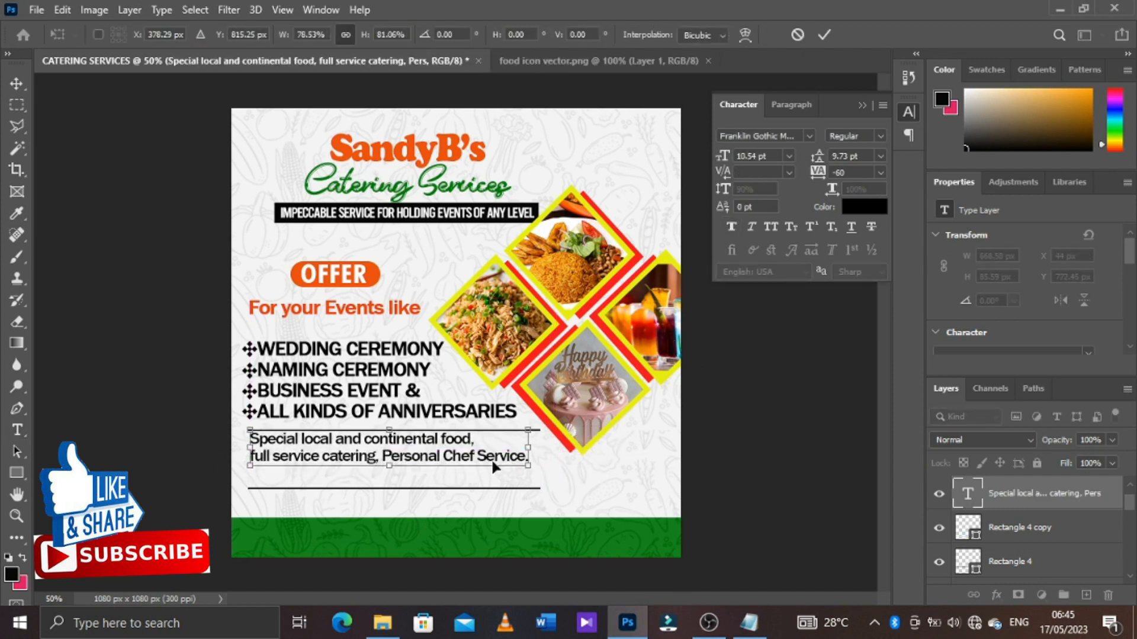
click(824, 34)
Recolour the service text with a green based on the footer's colour
click(864, 207)
click(655, 530)
click(890, 348)
click(872, 418)
click(901, 404)
click(1085, 313)
Raise the lower black line to Y 866 px so it sits close beneath the service text
key(ctrl+plus)
key(ctrl+plus)
scroll(540, 486, down, 3)
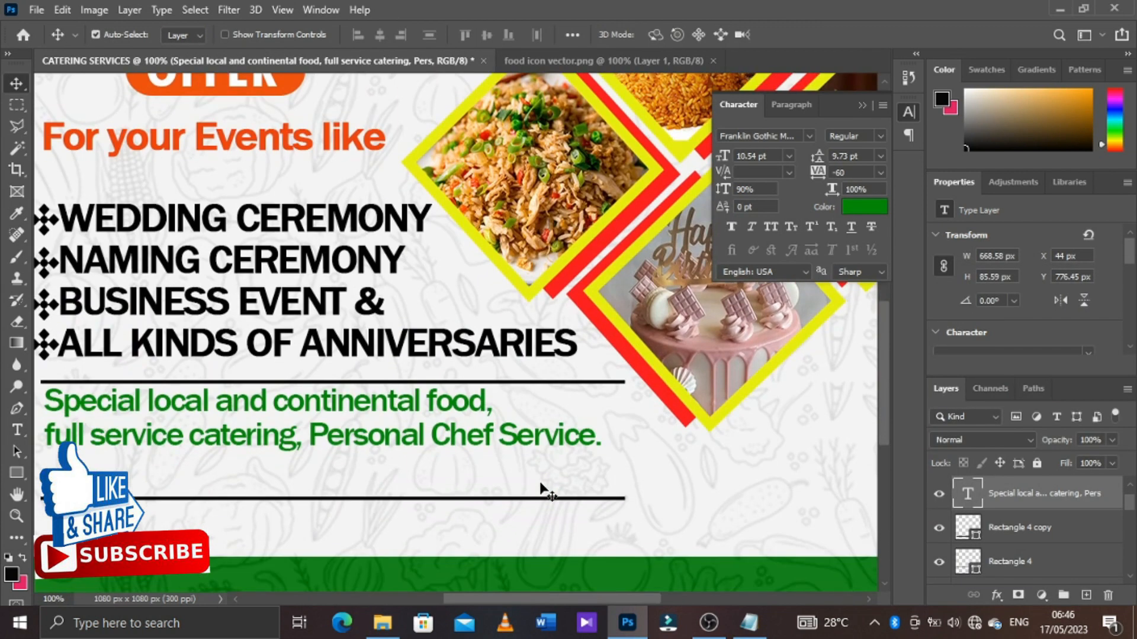
click(538, 499)
key(shift+Up)
key(shift+Up)
key(shift+Up)
key(shift+Up)
key(Up)
key(Up)
key(Up)
key(Up)
key(Up)
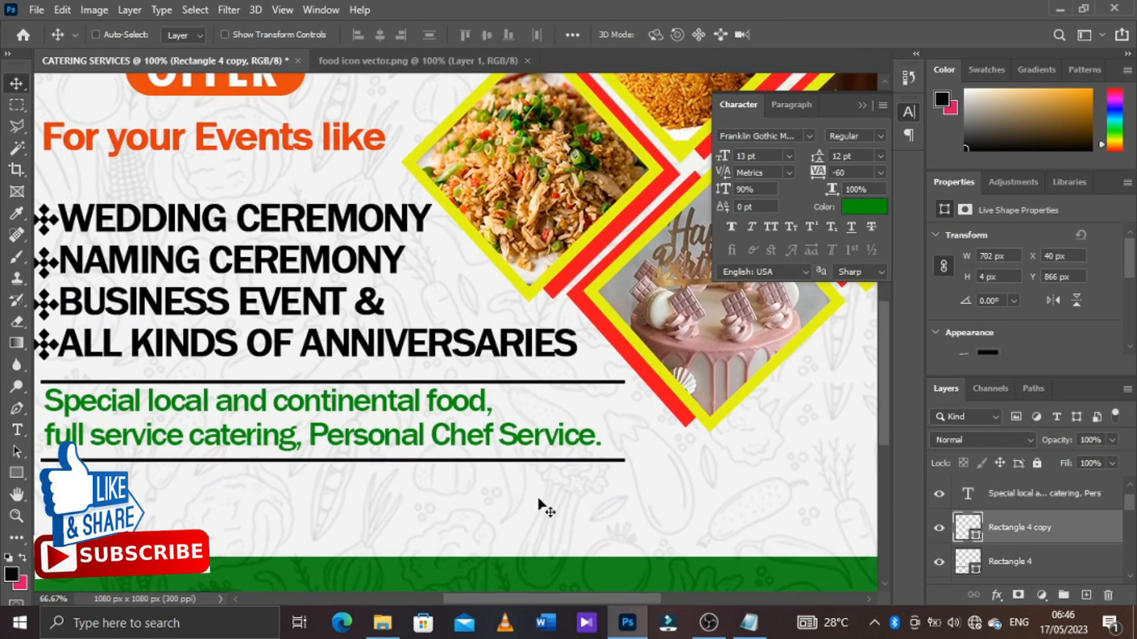
key(ctrl+minus)
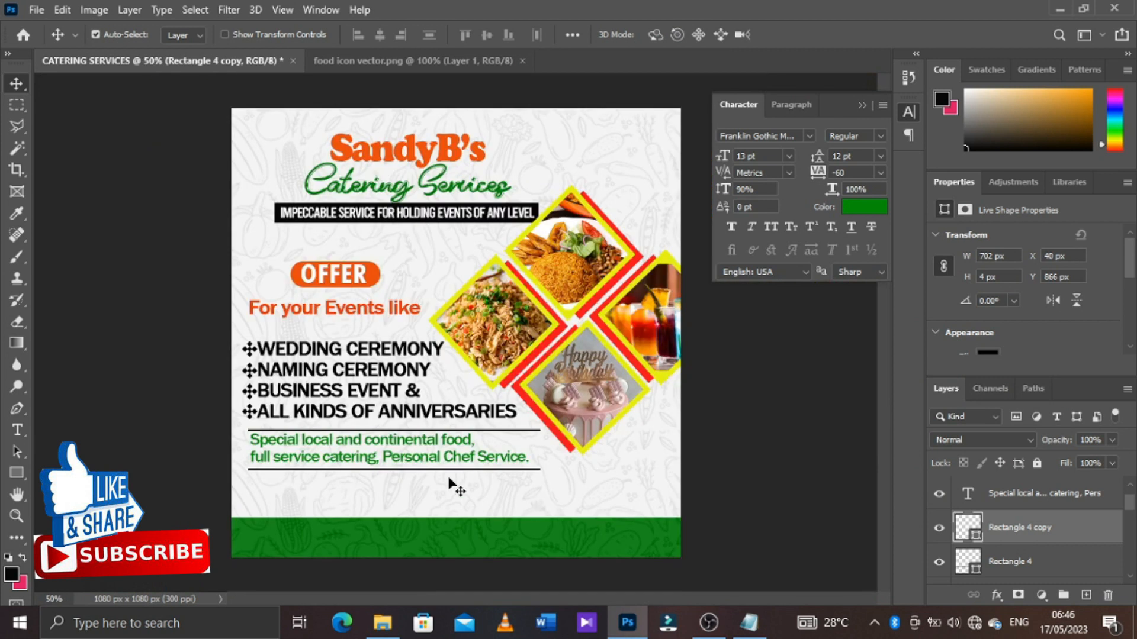
Group all offer section layers, from Rounded Rectangle 1 up to "For your Events like"
scroll(1086, 535, down, 3)
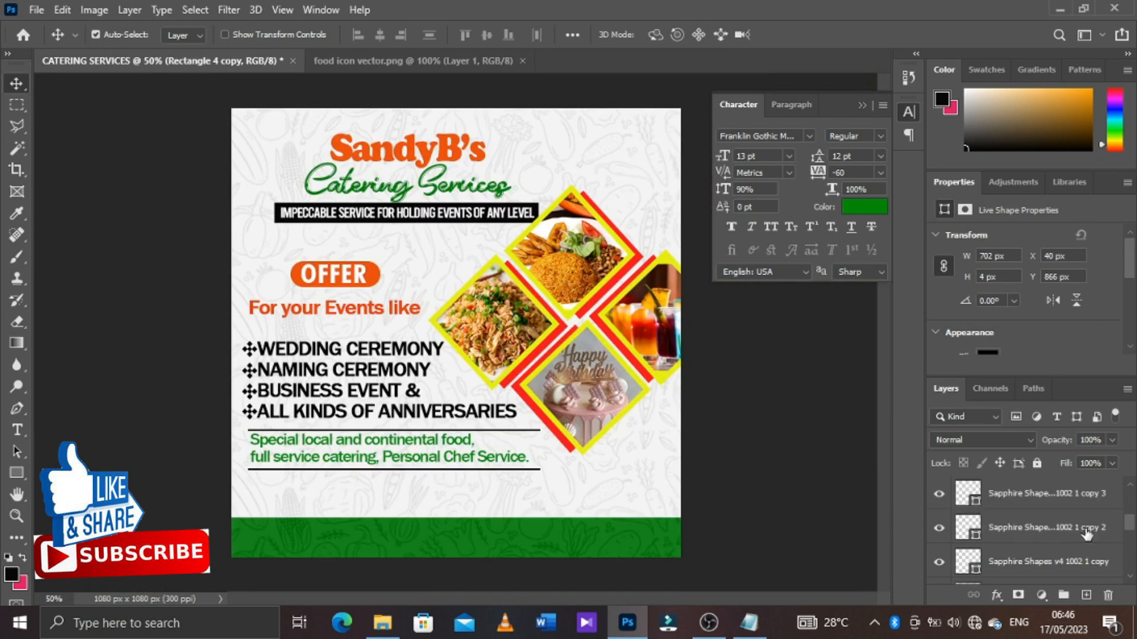
scroll(1085, 542, down, 3)
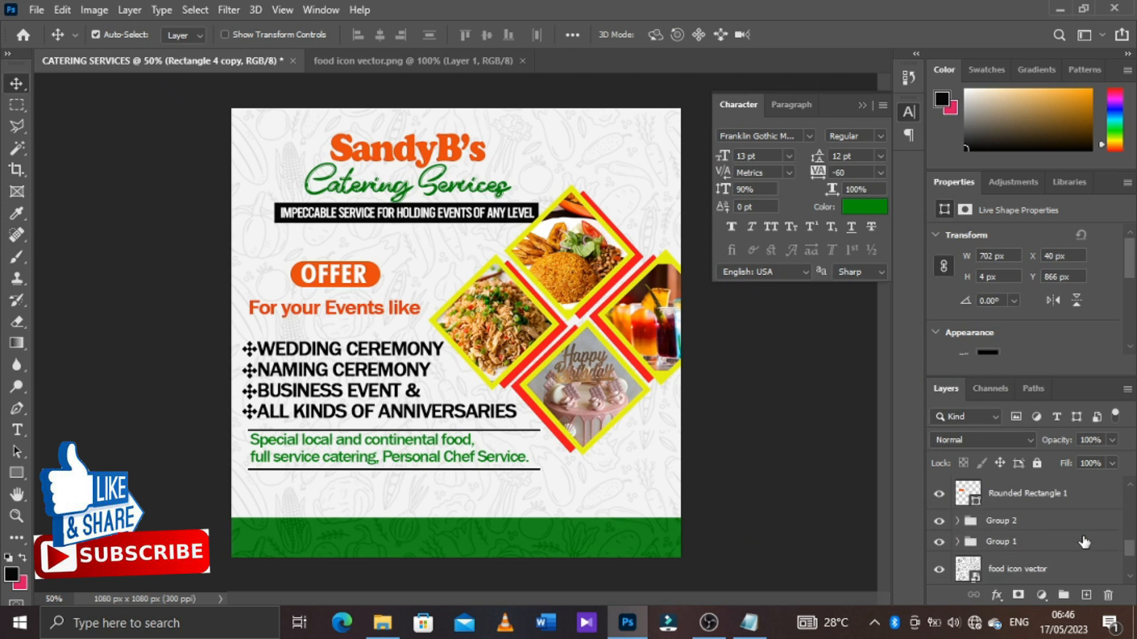
scroll(1041, 521, up, 1)
click(1043, 525)
scroll(1044, 527, up, 5)
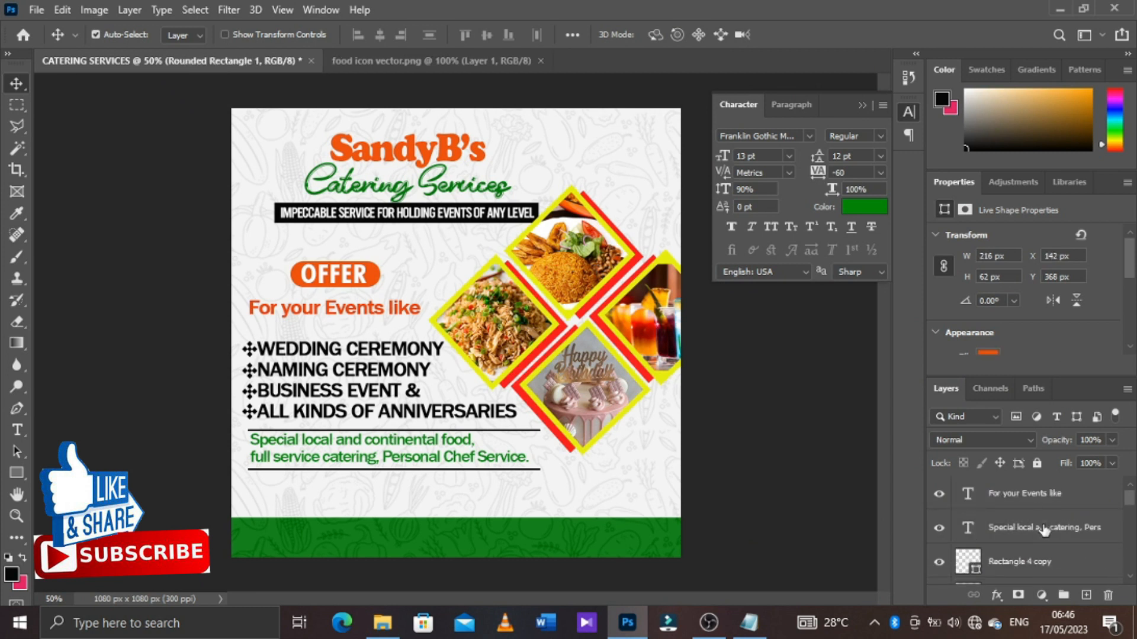
shift+click(1031, 497)
key(ctrl+g)
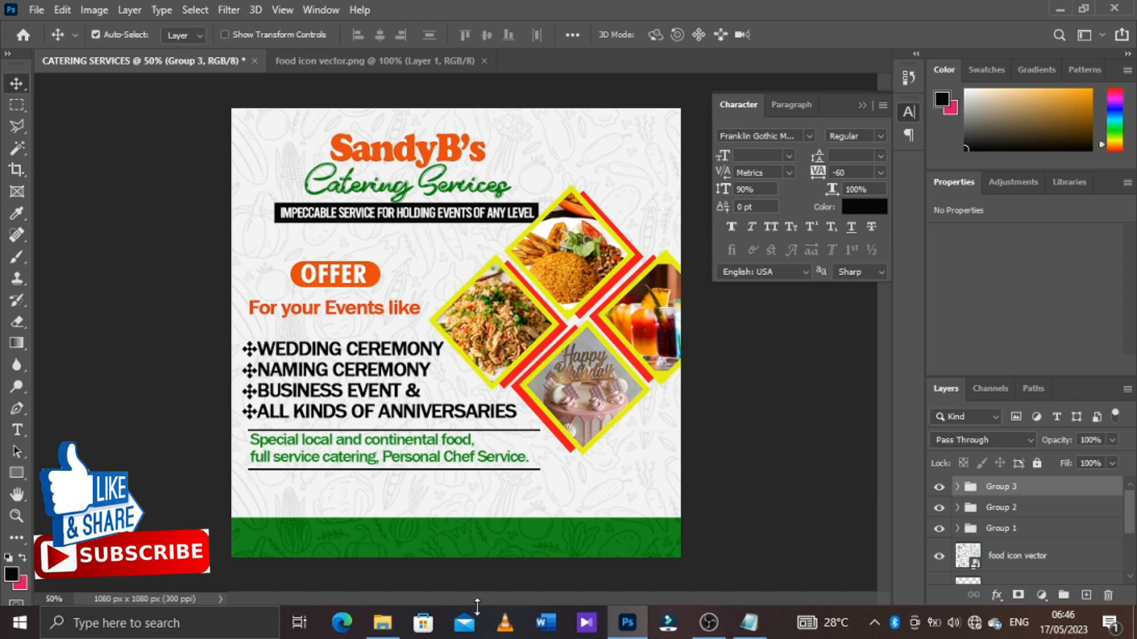
Place the red-hot-chili-pepper image from the SANDY B CATERING folder into the flyer
click(382, 628)
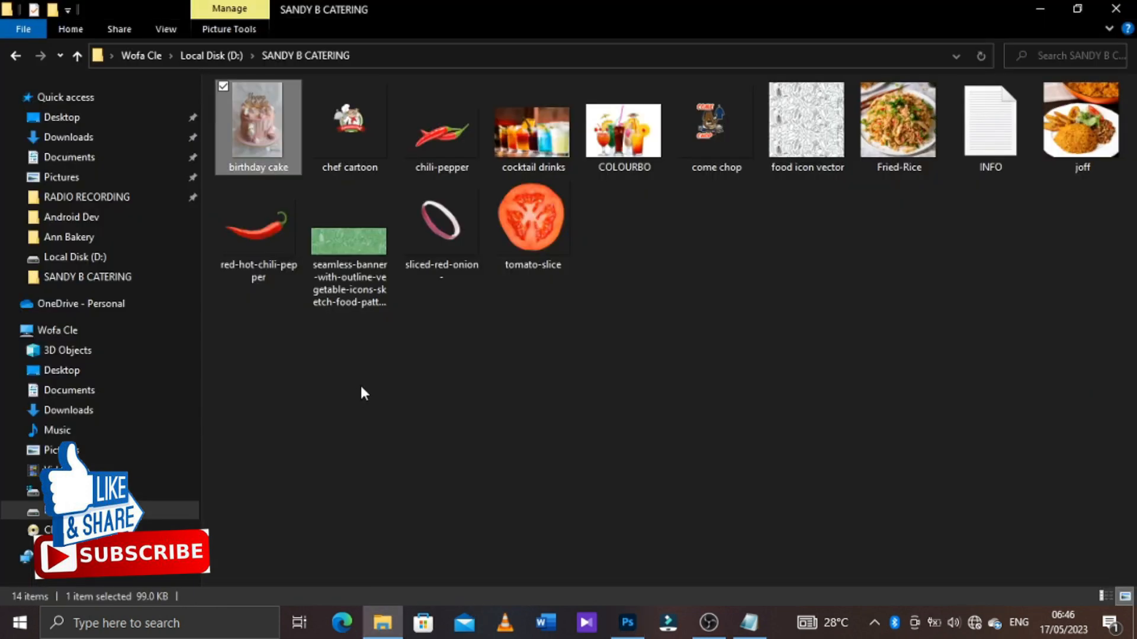
click(263, 235)
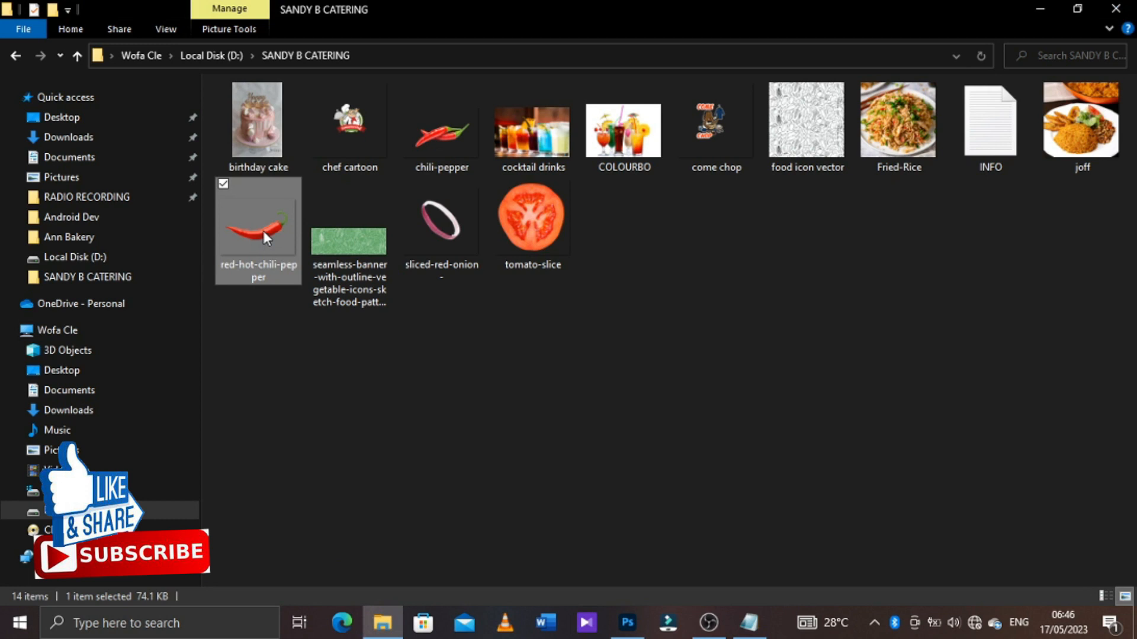
drag(263, 230, 433, 510)
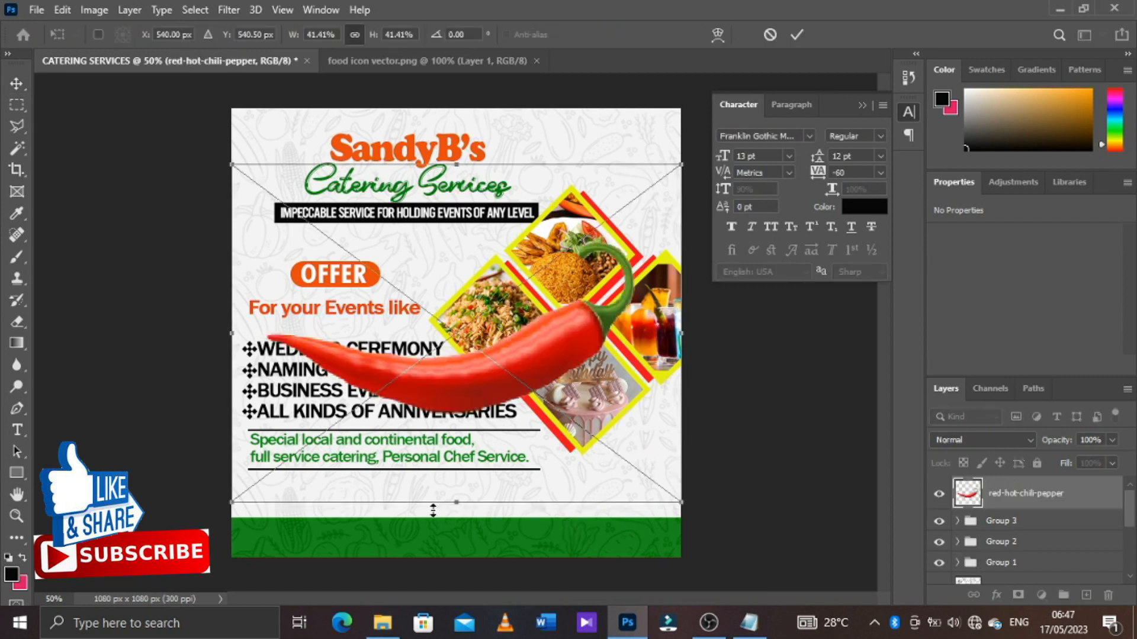
Flip the chili pepper horizontally, shrink it to about 424 x 233 px, rotate it slightly and place it at the flyer's lower-left edge
right_click(459, 453)
click(520, 426)
drag(562, 377, 491, 506)
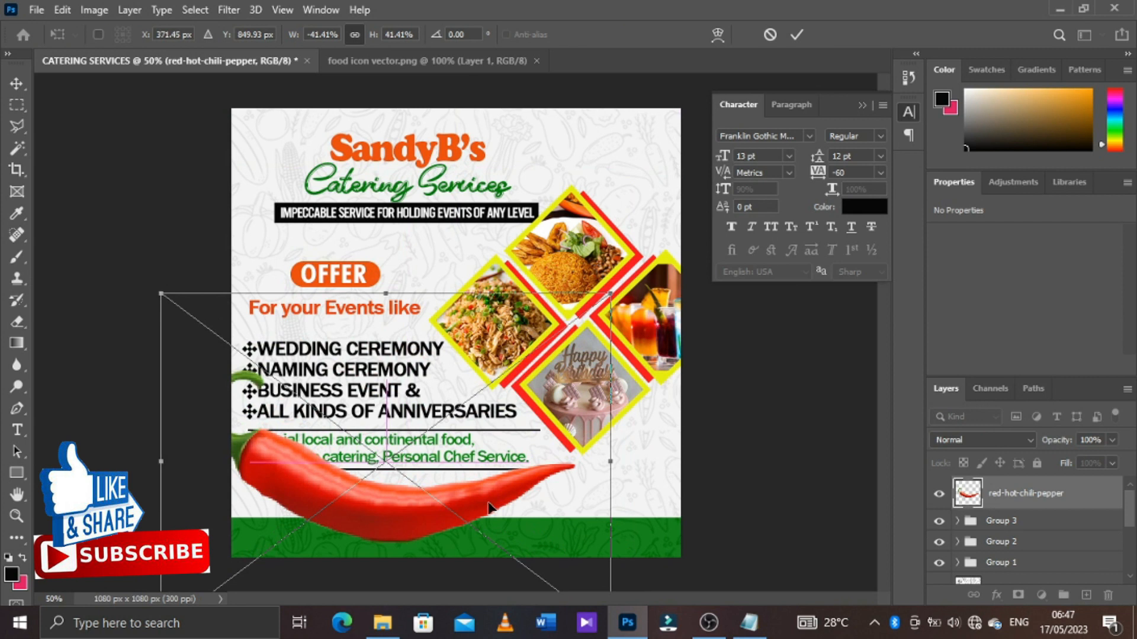
drag(610, 294, 512, 398)
drag(475, 461, 390, 494)
drag(461, 422, 468, 450)
click(795, 35)
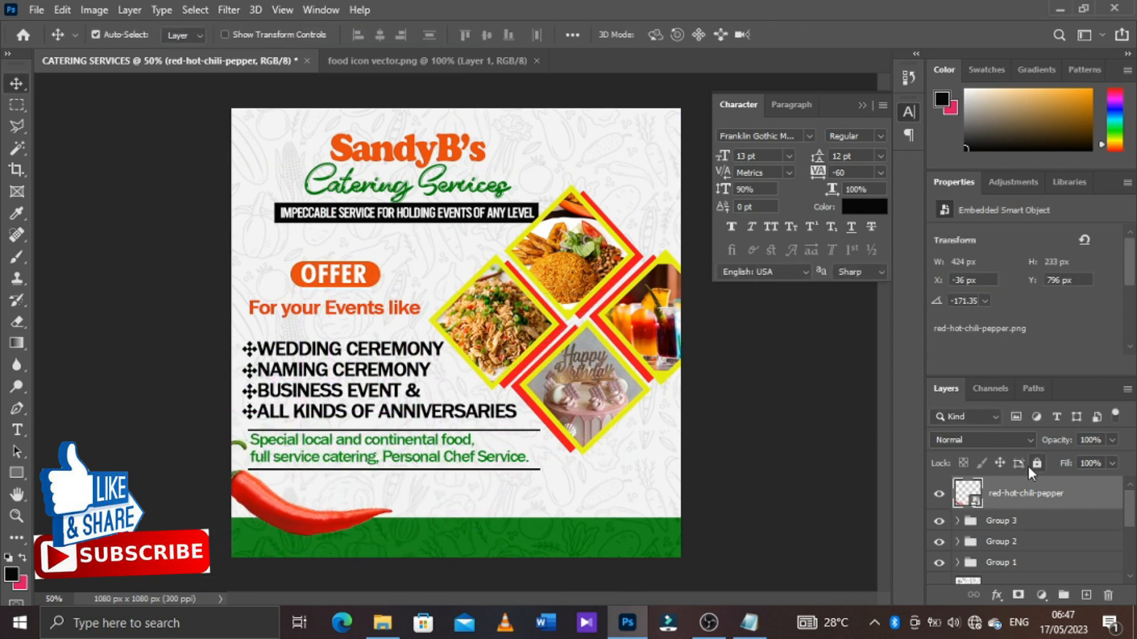
Move the chili pepper layer down the stack, directly beneath the green footer rectangle
key(ctrl+bracketleft)
key(ctrl+bracketleft)
key(ctrl+bracketleft)
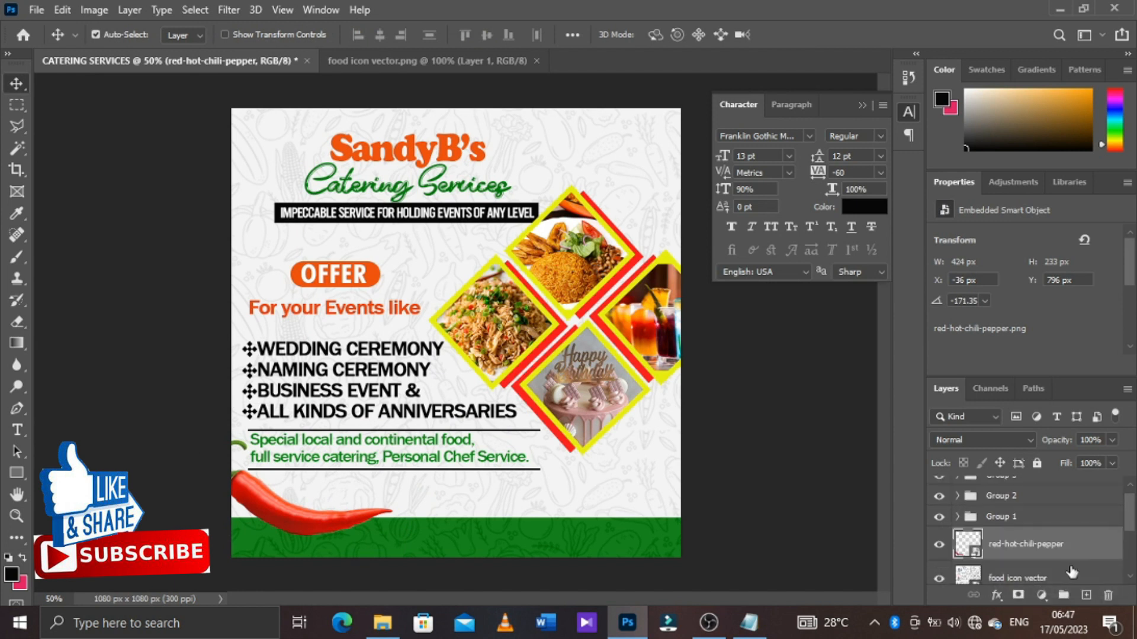
key(ctrl+bracketleft)
key(ctrl+bracketleft)
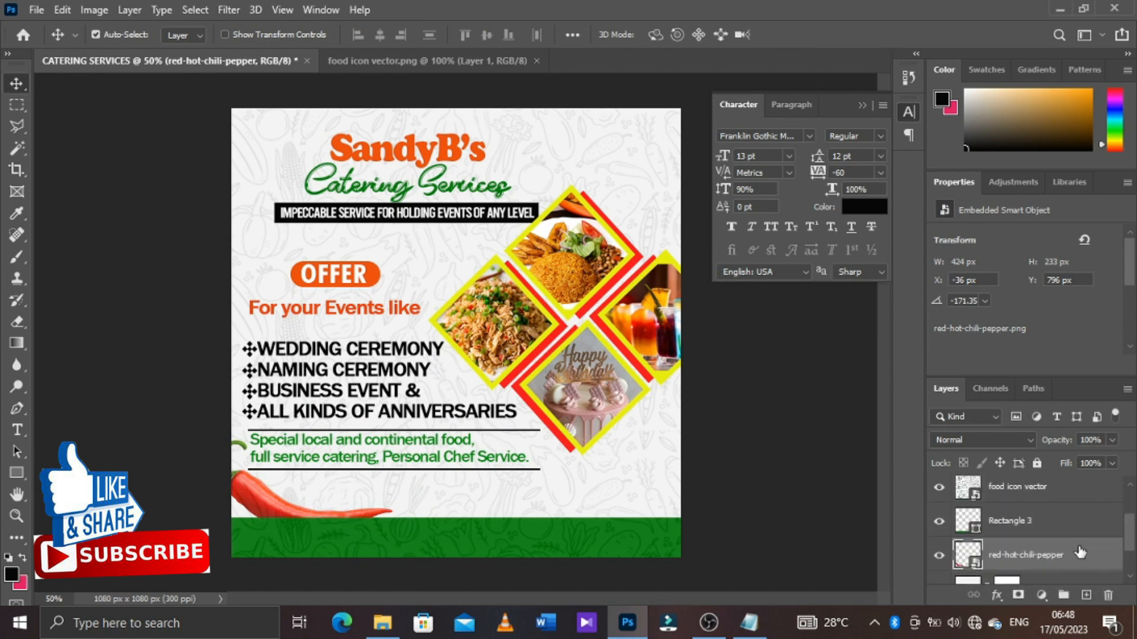
Move the green footer rectangle and chili pepper layers together above the food icon pattern layer
ctrl+click(1070, 526)
scroll(1060, 518, up, 1)
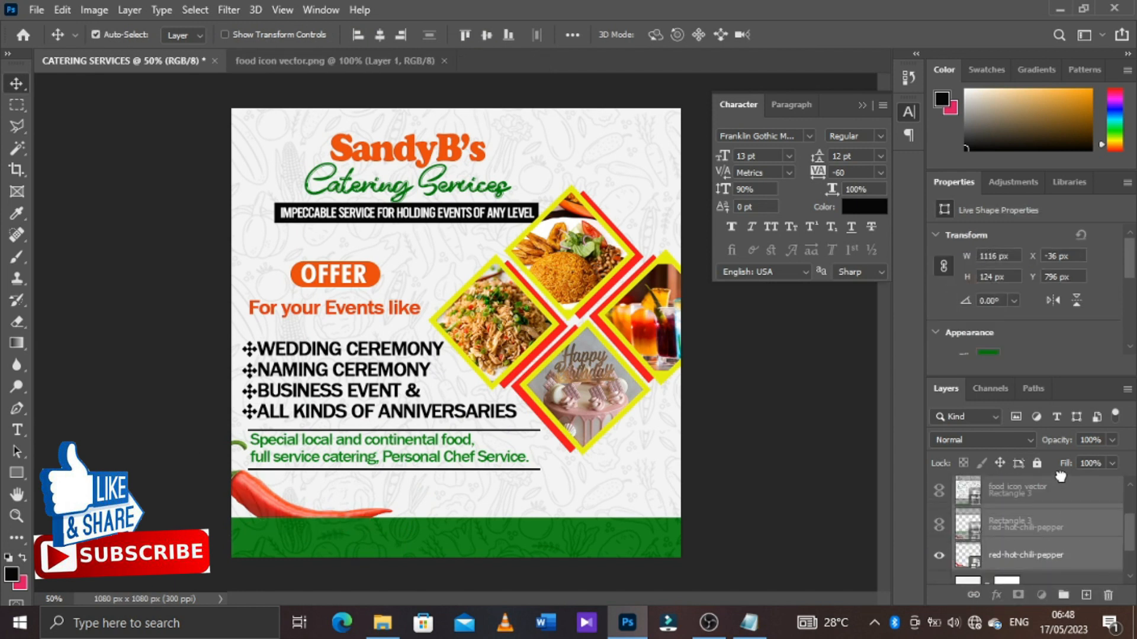
key(ctrl+bracketleft)
key(ctrl+bracketleft)
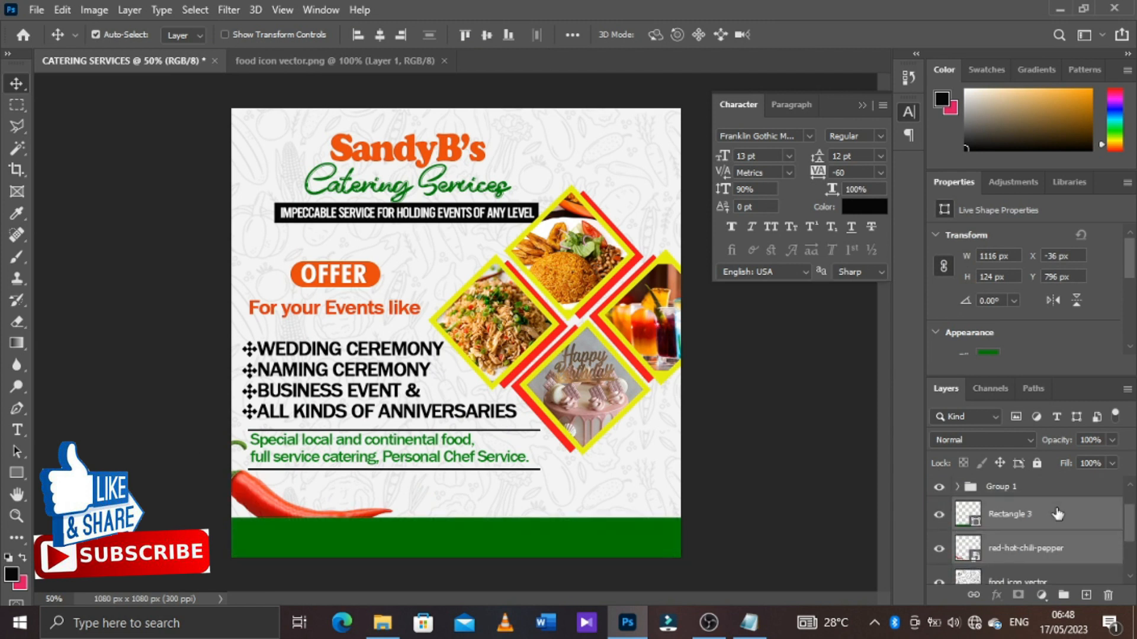
Duplicate the food icon vector layer above Rectangle 3 and clip the copy to the green footer at 10% opacity
scroll(1128, 535, down, 1)
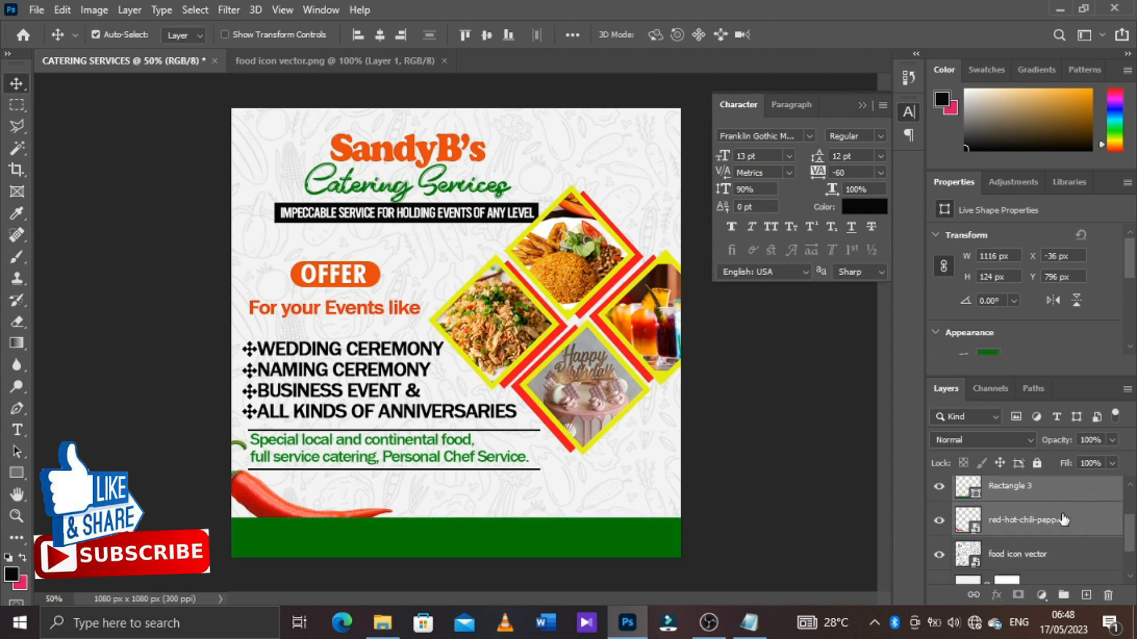
click(1060, 493)
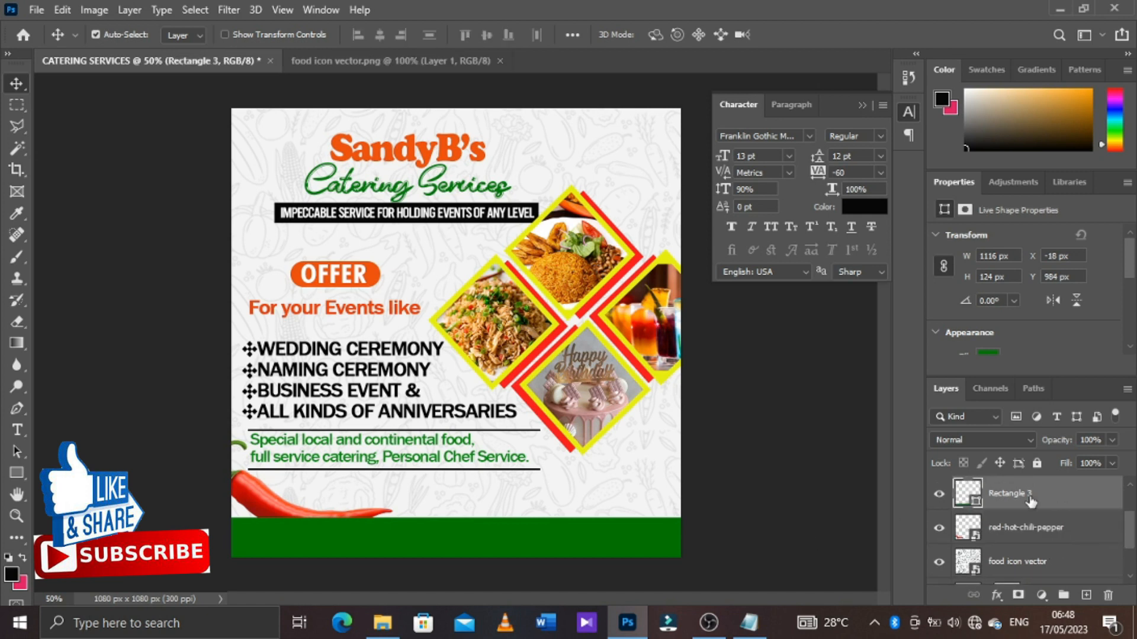
click(1024, 564)
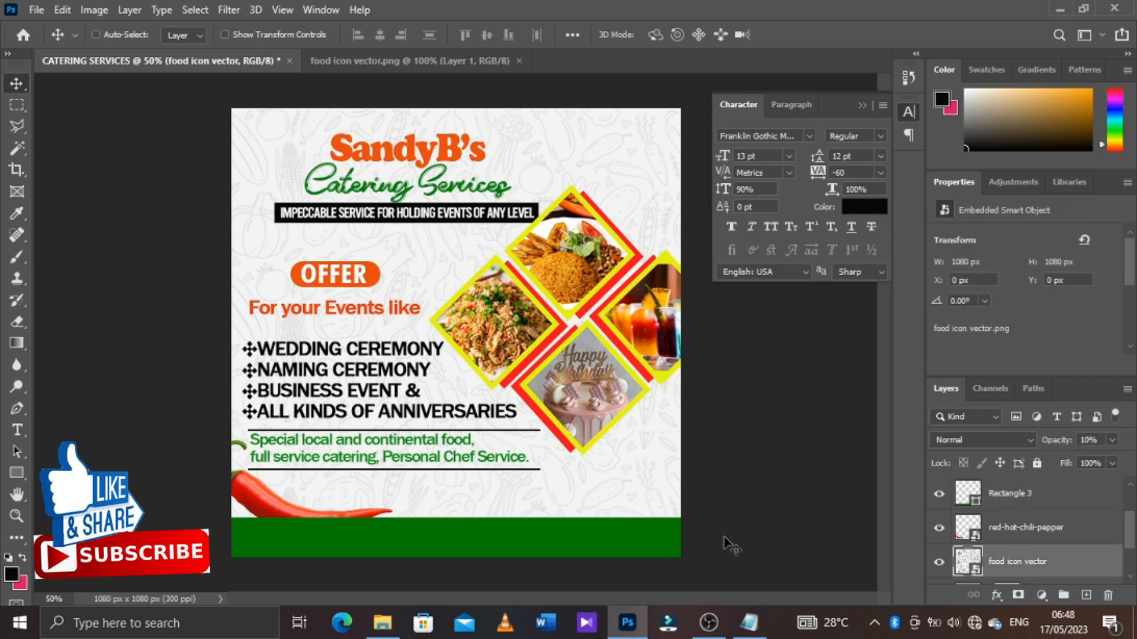
key(ctrl+j)
drag(1059, 558, 1059, 490)
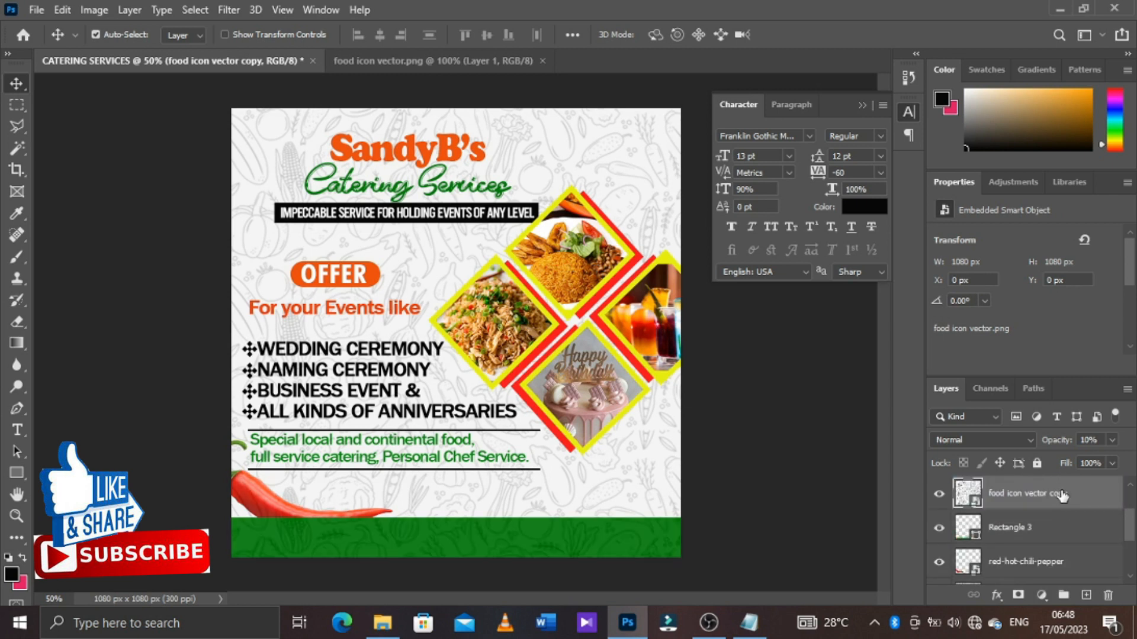
alt+click(1050, 509)
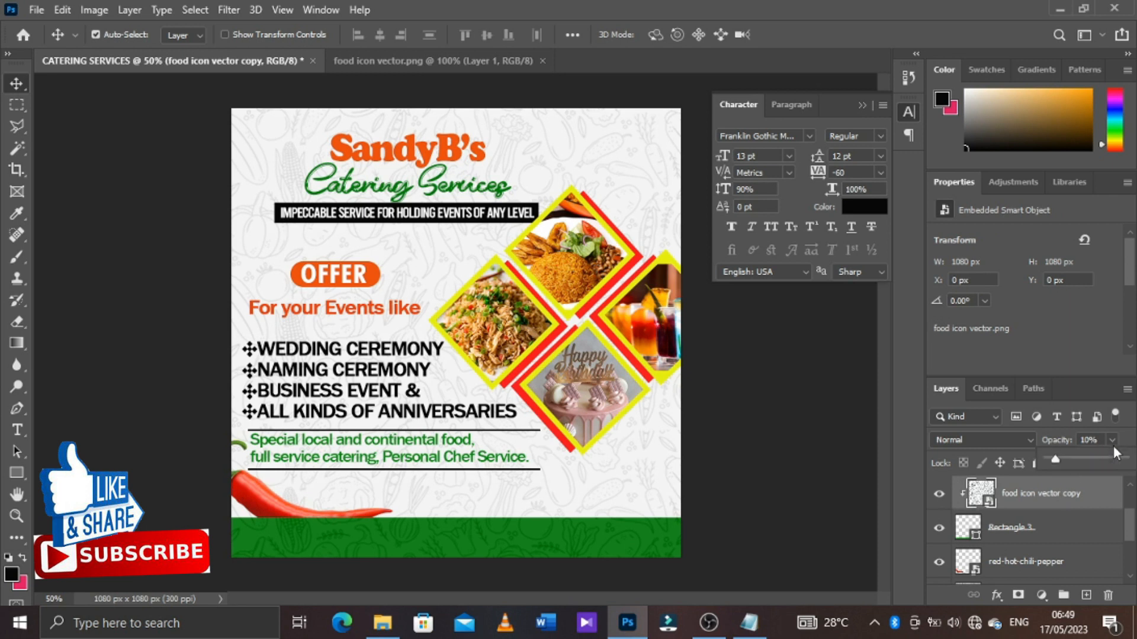
drag(1087, 459, 1056, 467)
Apply a Motion Blur to the chili pepper layer with an angle of -77° and a distance of 23 pixels
click(1044, 564)
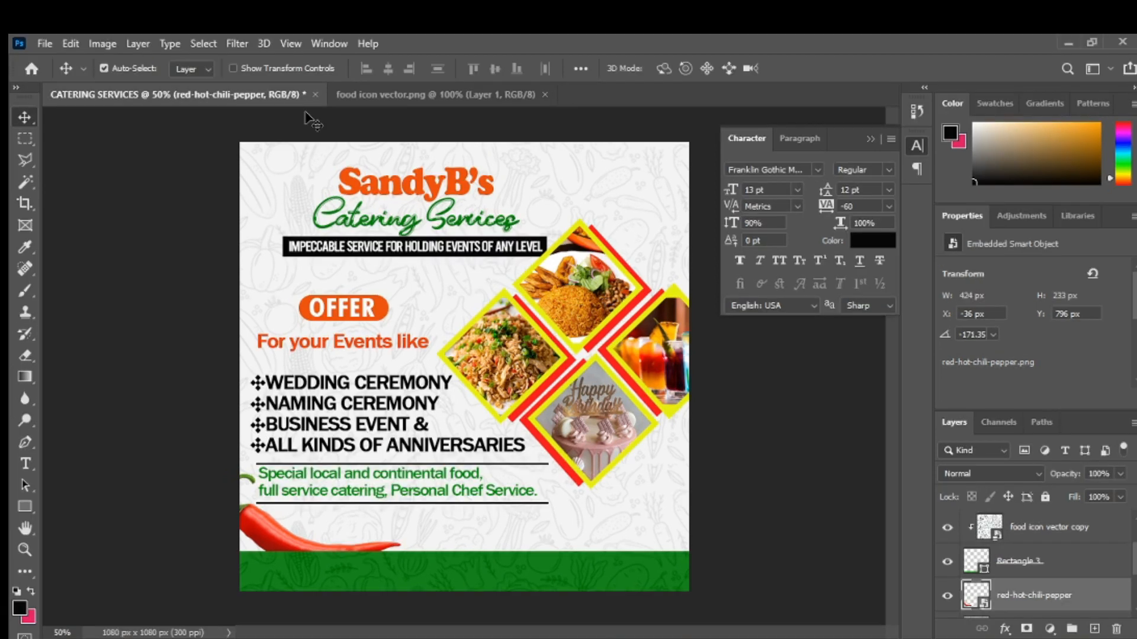
click(233, 42)
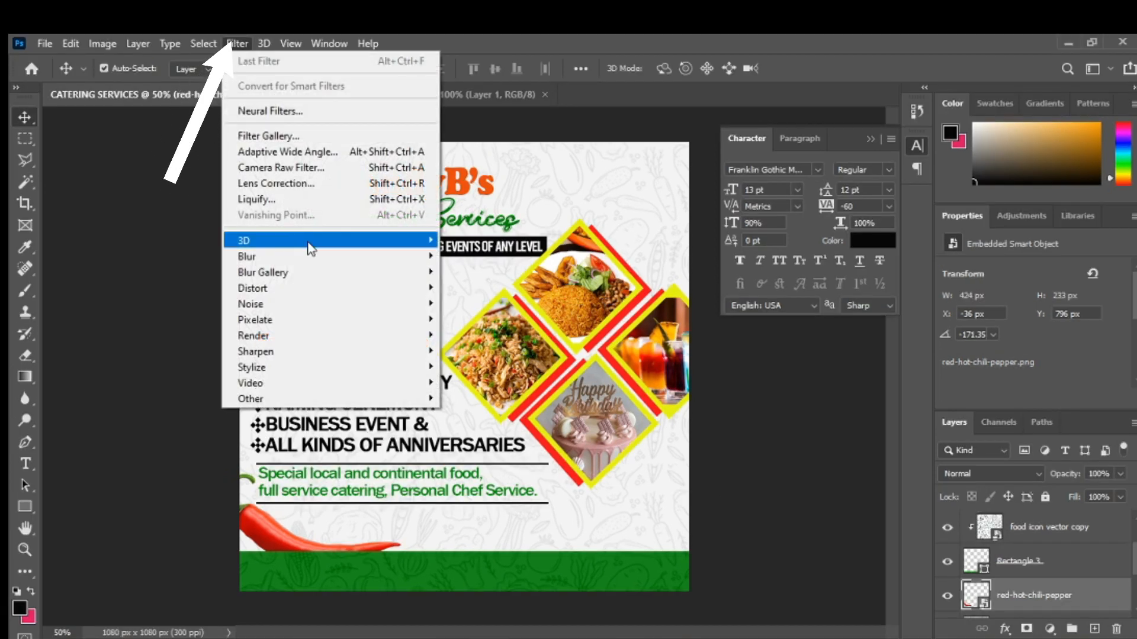
mouse_move(309, 244)
mouse_move(368, 265)
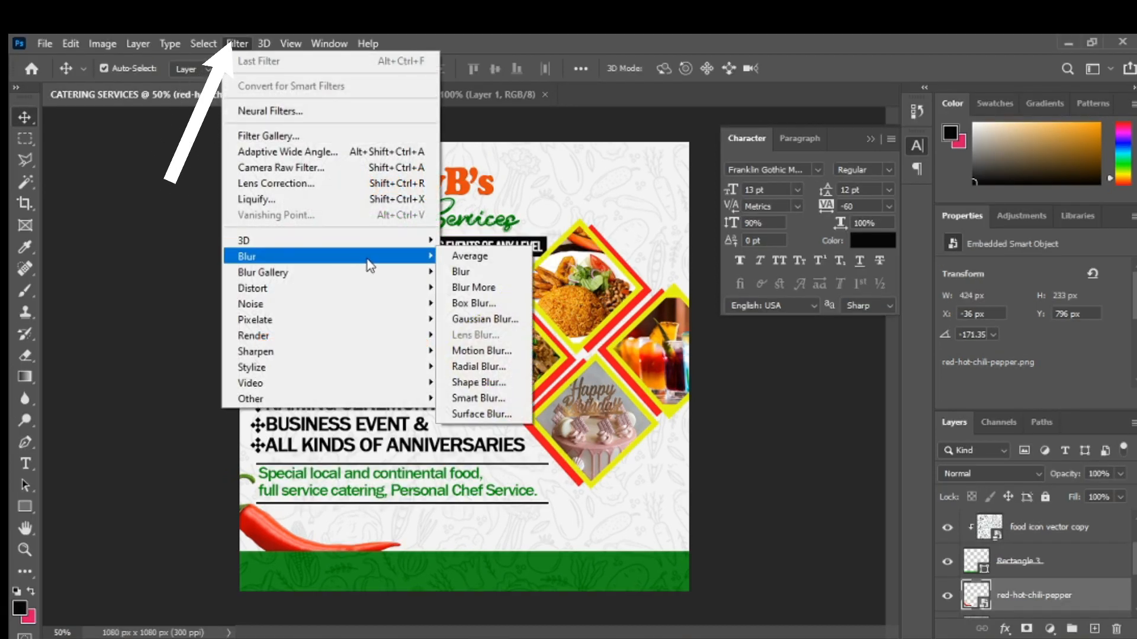
click(493, 351)
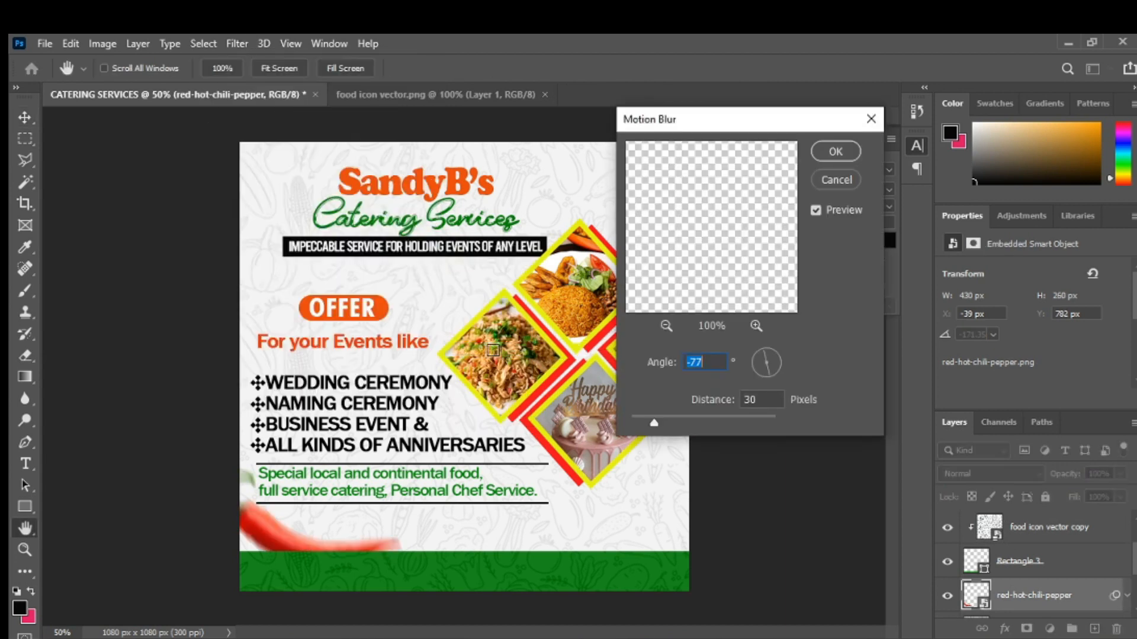
drag(654, 423, 628, 410)
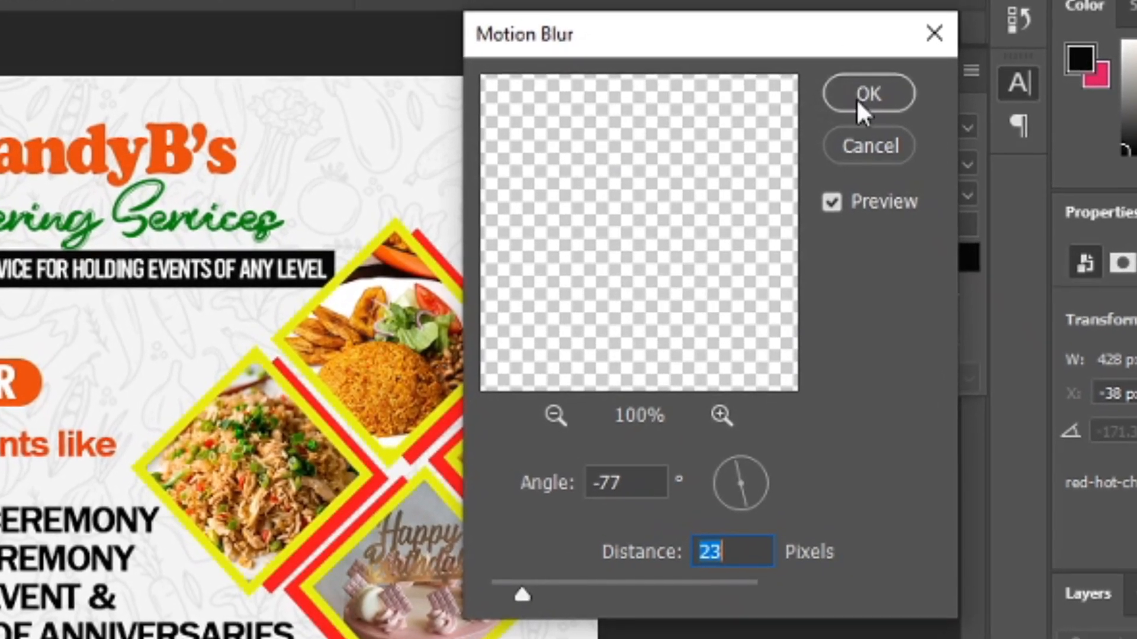
click(851, 105)
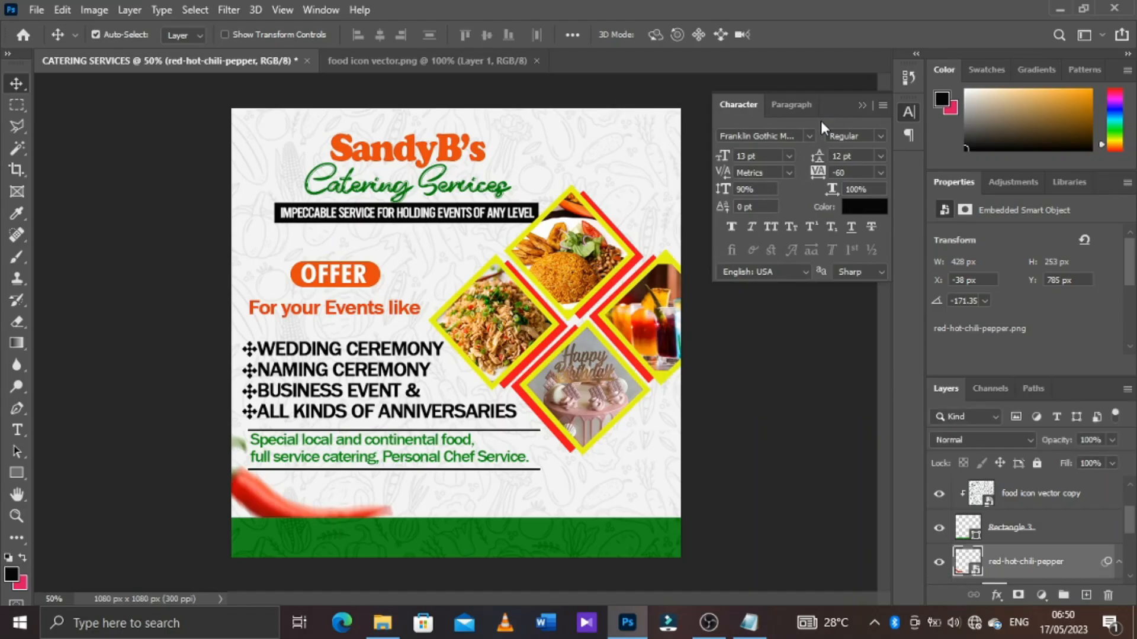
Place the sliced-red-onion image from the SANDY B CATERING folder above the chili layer, scaled to 20.33% and rotated -8.37°, beside the fried rice photo
scroll(1061, 516, down, 2)
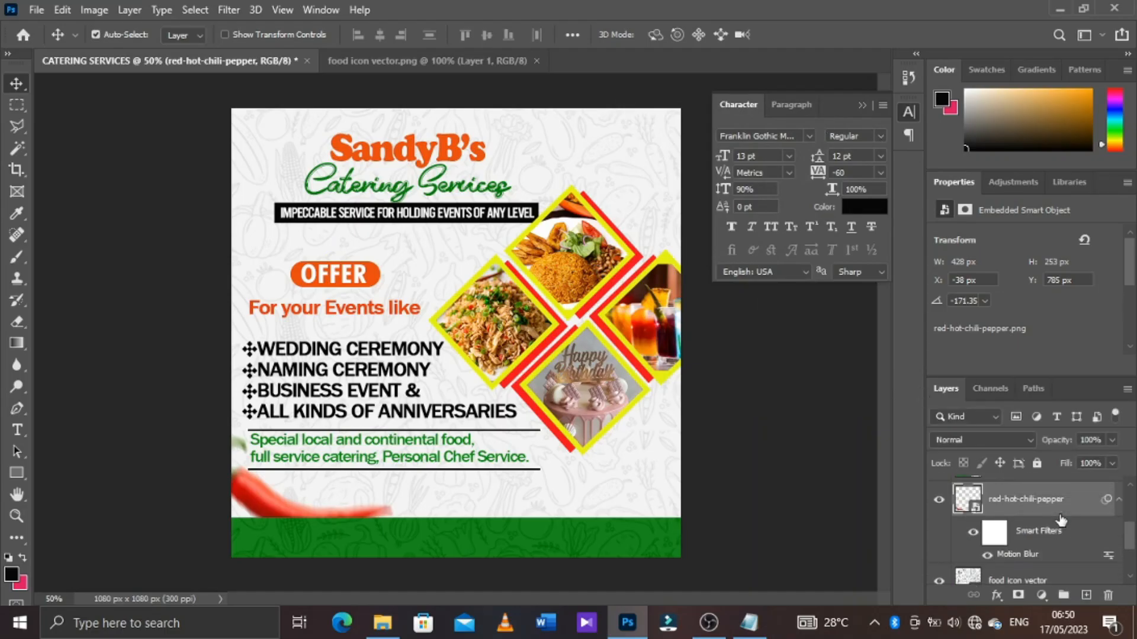
click(383, 623)
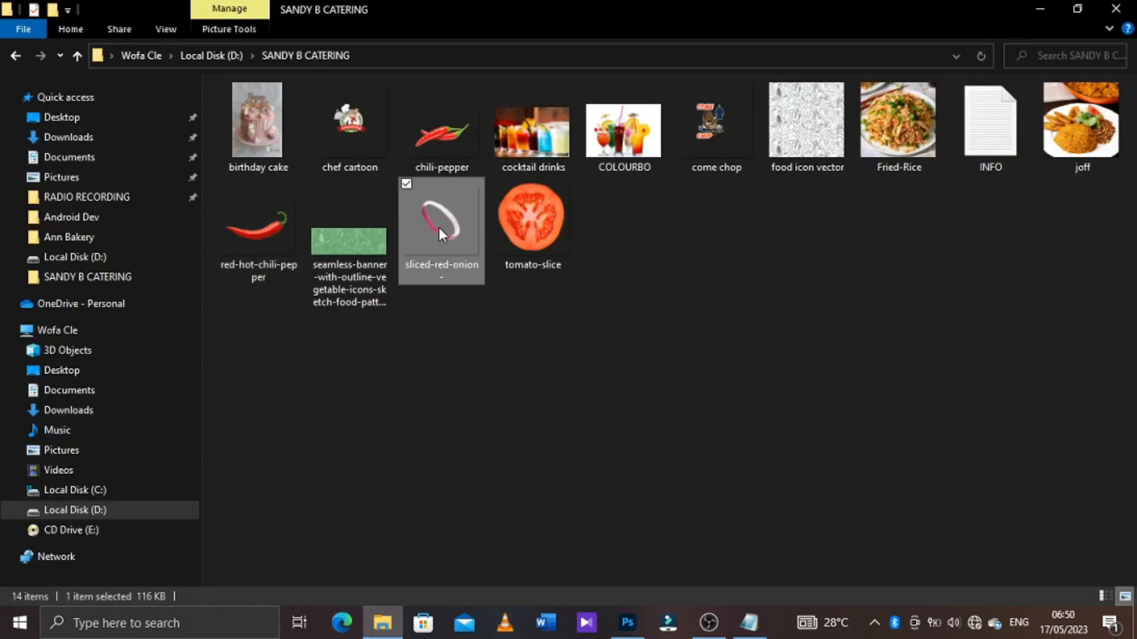
drag(441, 228, 461, 328)
drag(668, 484, 585, 411)
mouse_move(534, 350)
mouse_down()
mouse_move(532, 360)
mouse_move(551, 354)
mouse_move(523, 367)
mouse_up()
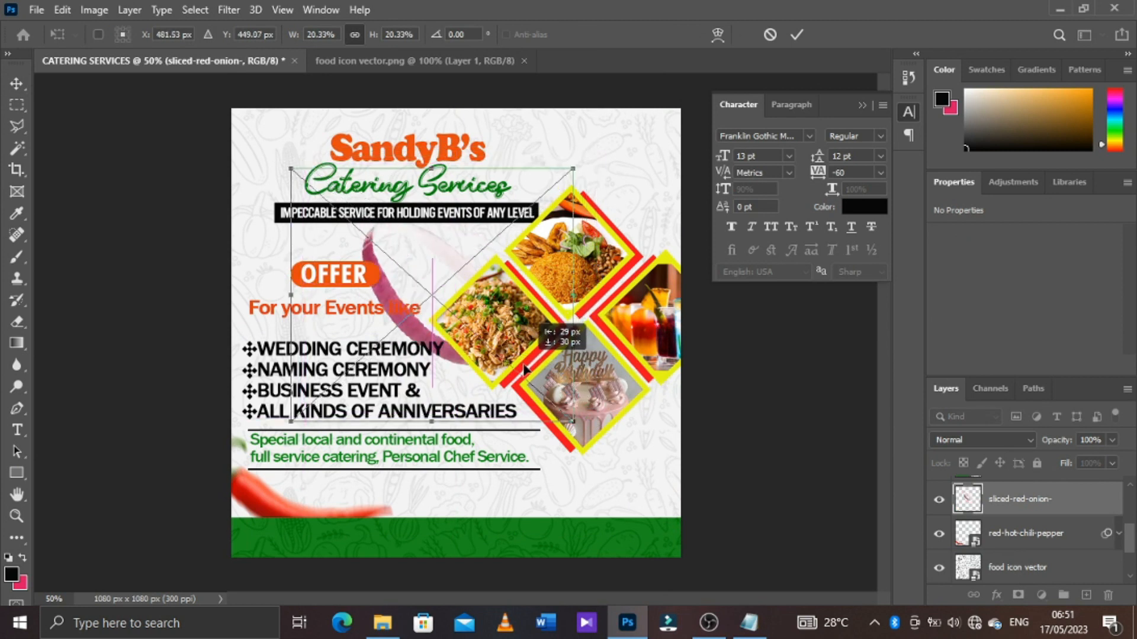
drag(639, 344, 640, 314)
drag(557, 329, 570, 322)
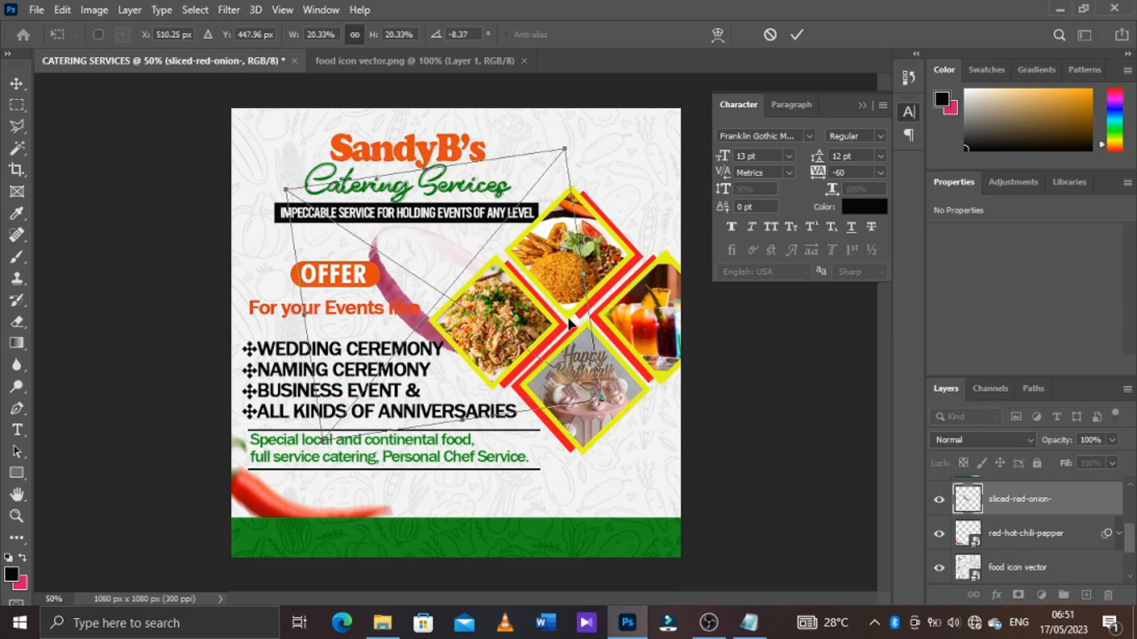
click(796, 34)
Move the "For your Events like" line and the OFFER badge slightly down and left, away from the onion
click(374, 329)
drag(375, 329, 365, 342)
click(373, 277)
ctrl+click(1029, 530)
drag(367, 278, 348, 295)
Apply a Motion Blur to the sliced red onion layer with a slightly adjusted blur distance
click(396, 306)
click(230, 10)
mouse_move(355, 223)
click(489, 321)
drag(662, 392, 658, 392)
click(828, 118)
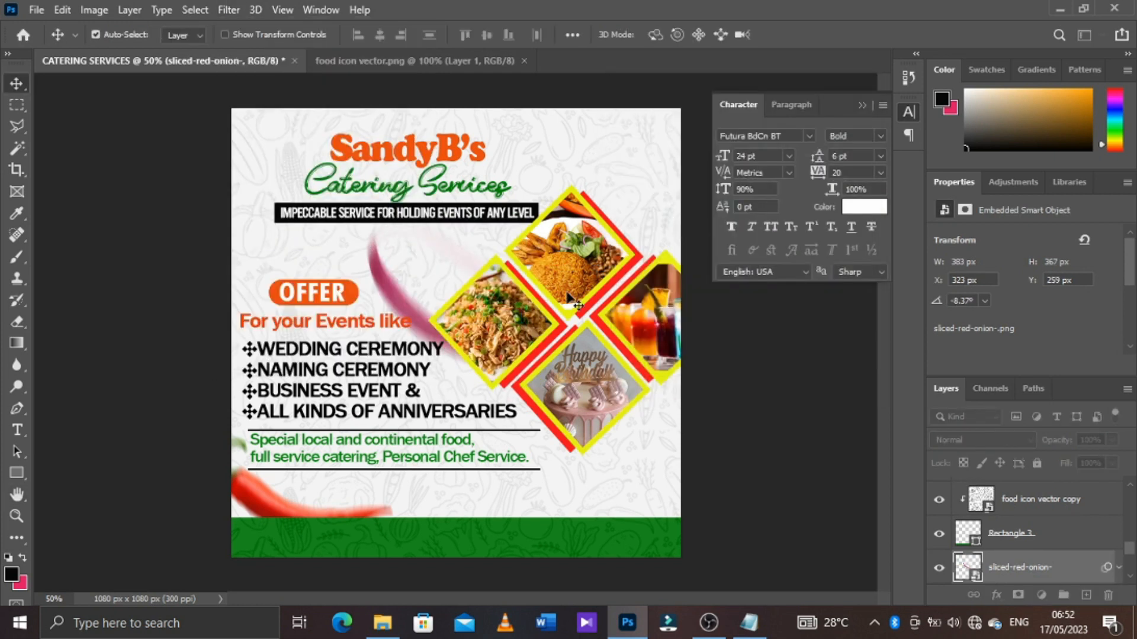
Scale the sliced red onion to 18.54%, rotate it to -15.21° and tuck it behind the fried rice photo
key(ctrl+t)
key(Return)
drag(668, 364, 663, 337)
drag(610, 380, 530, 349)
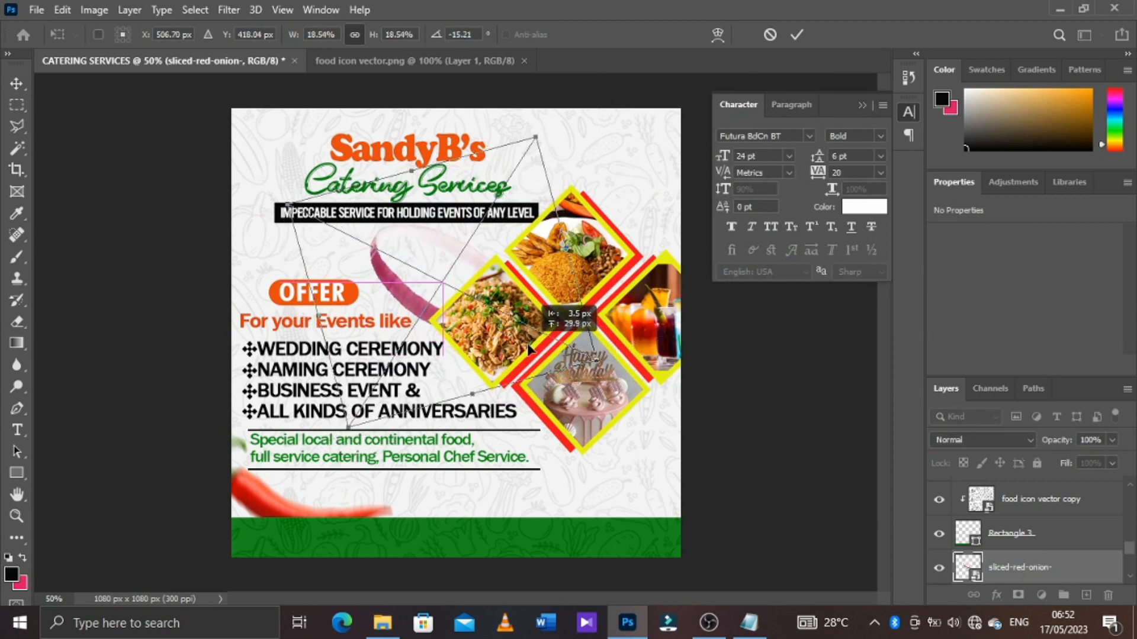
click(798, 35)
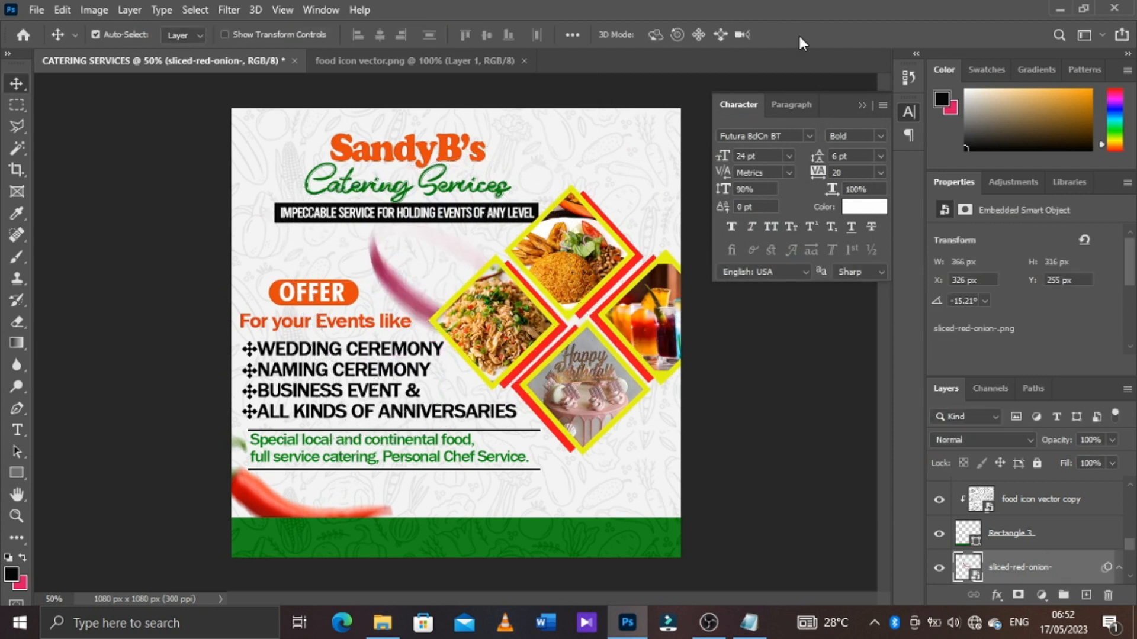
Place the tomato-slice image beneath the green footer layer, about 179 px wide, overlapping the flyer's right edge just above the footer
click(379, 614)
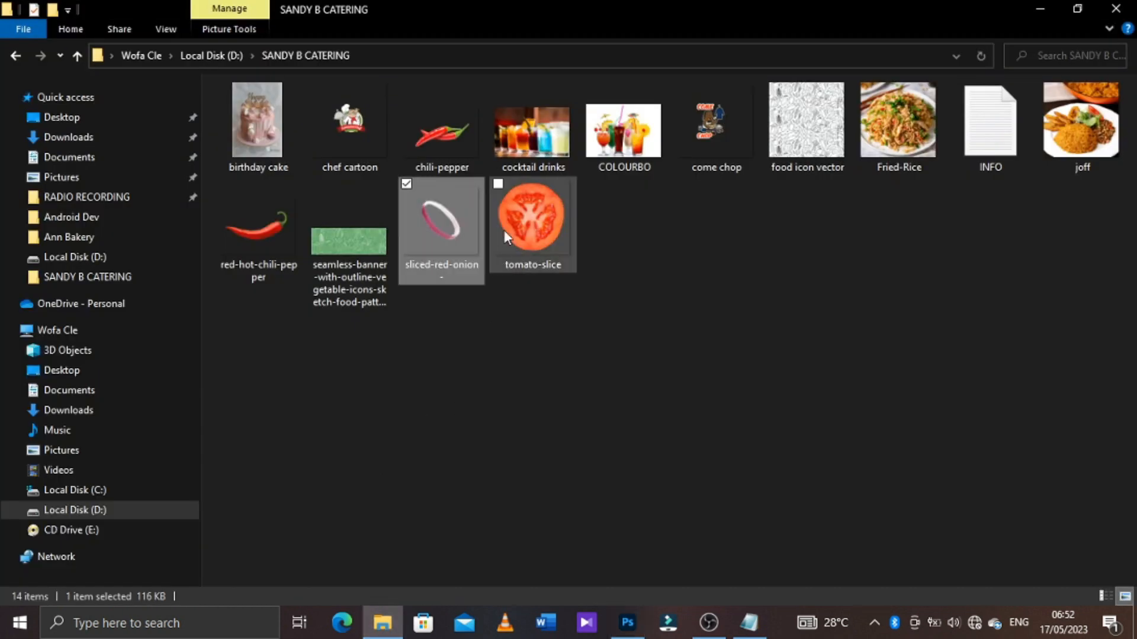
click(518, 212)
drag(519, 212, 501, 428)
drag(367, 290, 364, 281)
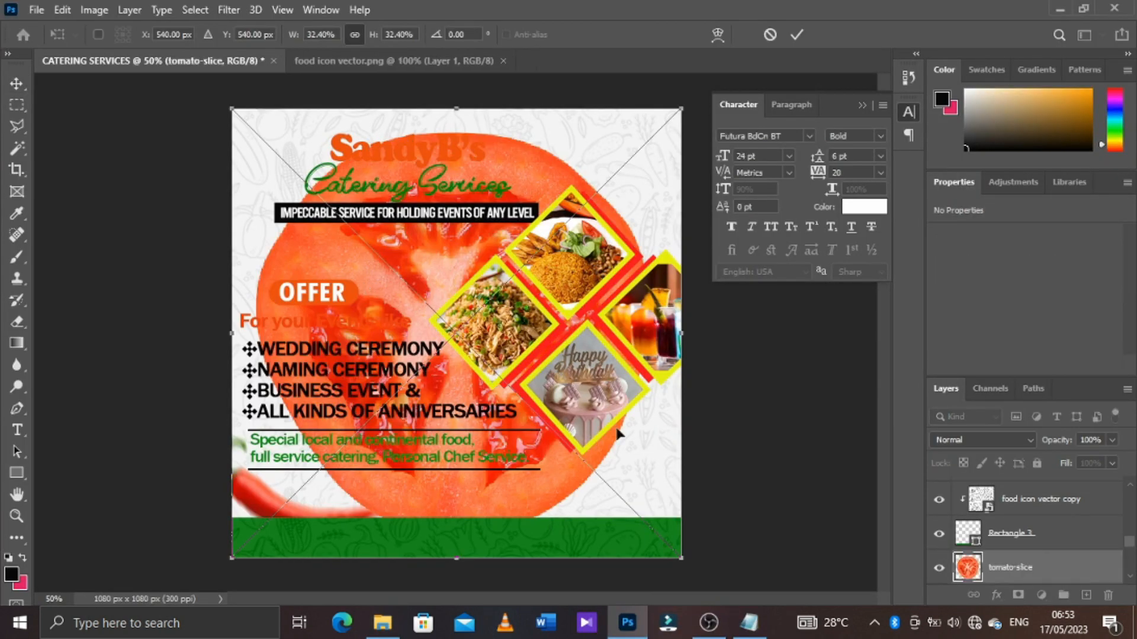
drag(682, 557, 510, 386)
drag(483, 347, 685, 487)
drag(713, 422, 707, 428)
drag(691, 452, 690, 444)
click(796, 34)
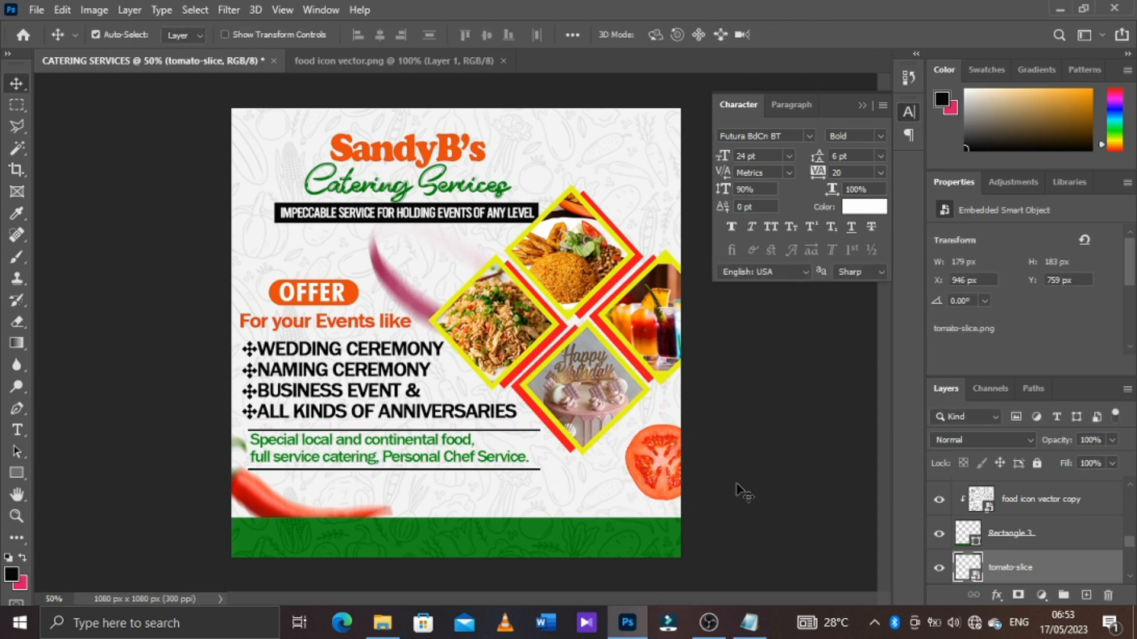
Duplicate the tomato slice, scale the copy to 3.12% and position it between the black tagline bar and the OFFER badge
key(ctrl+j)
drag(643, 451, 258, 226)
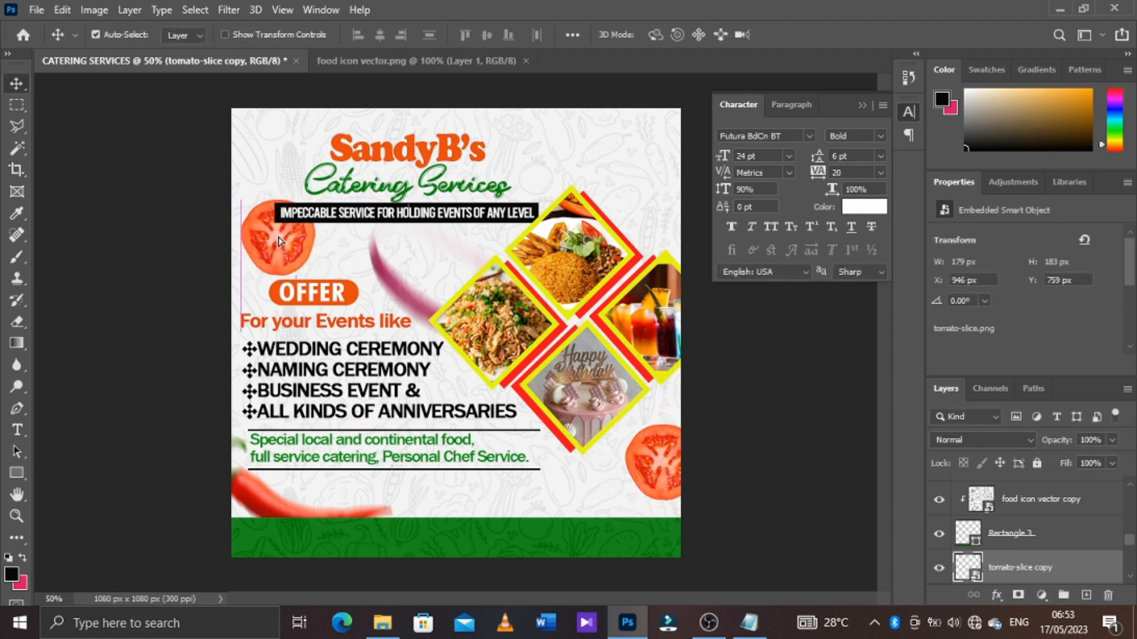
key(ctrl+t)
drag(321, 194, 298, 227)
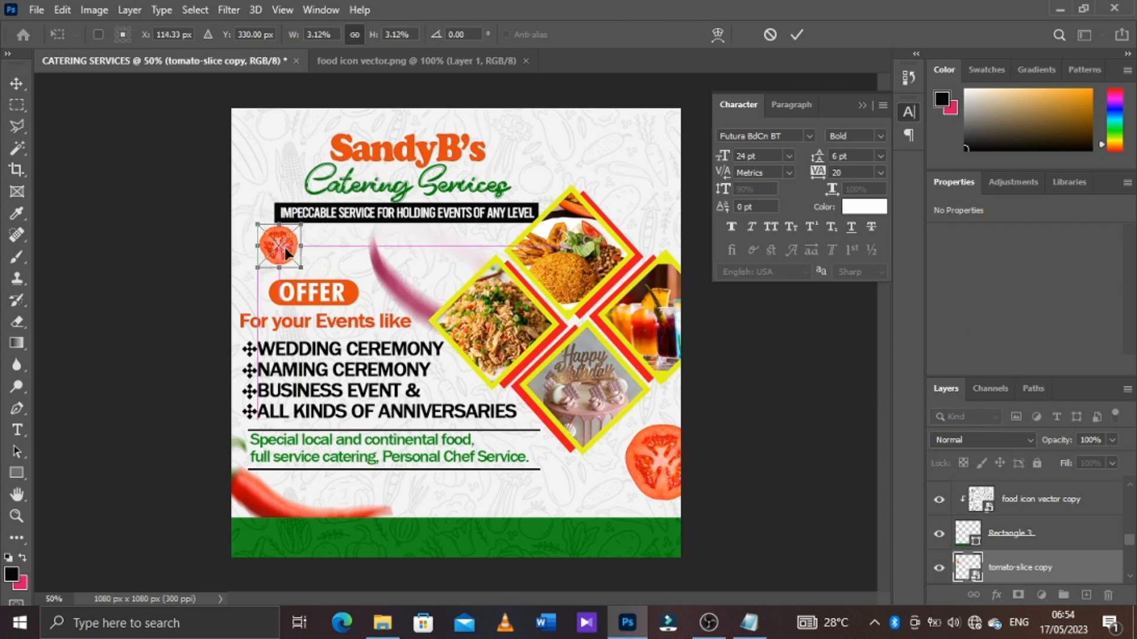
key(Return)
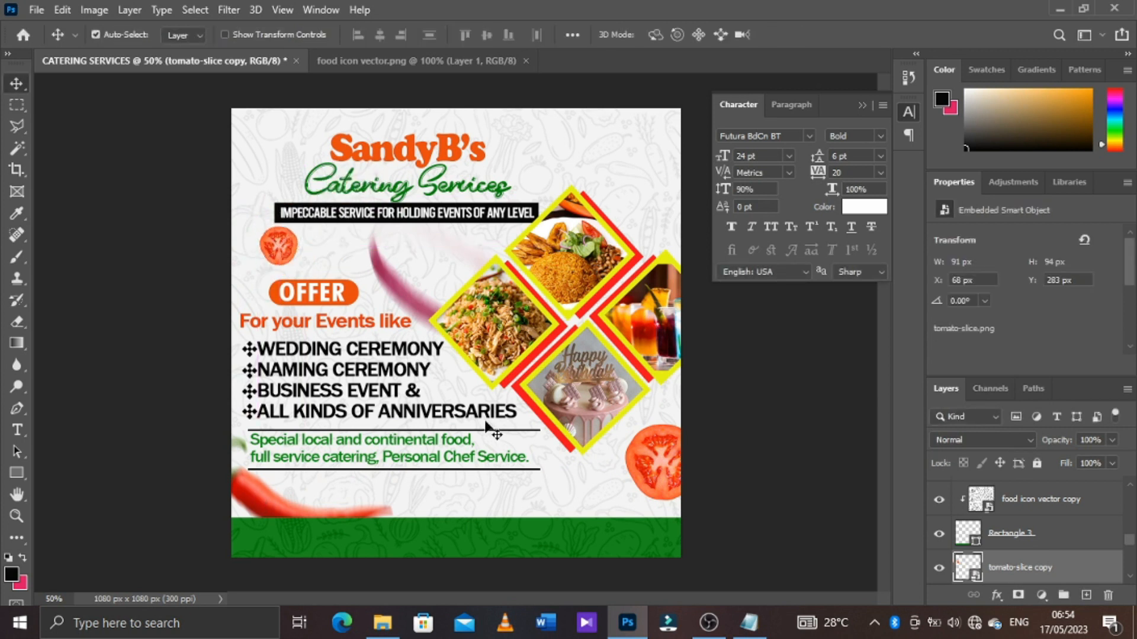
Apply a Motion Blur to the large tomato slice with an angle of -77° and a distance of 19 pixels
key(alt+bracketleft)
click(229, 10)
click(478, 321)
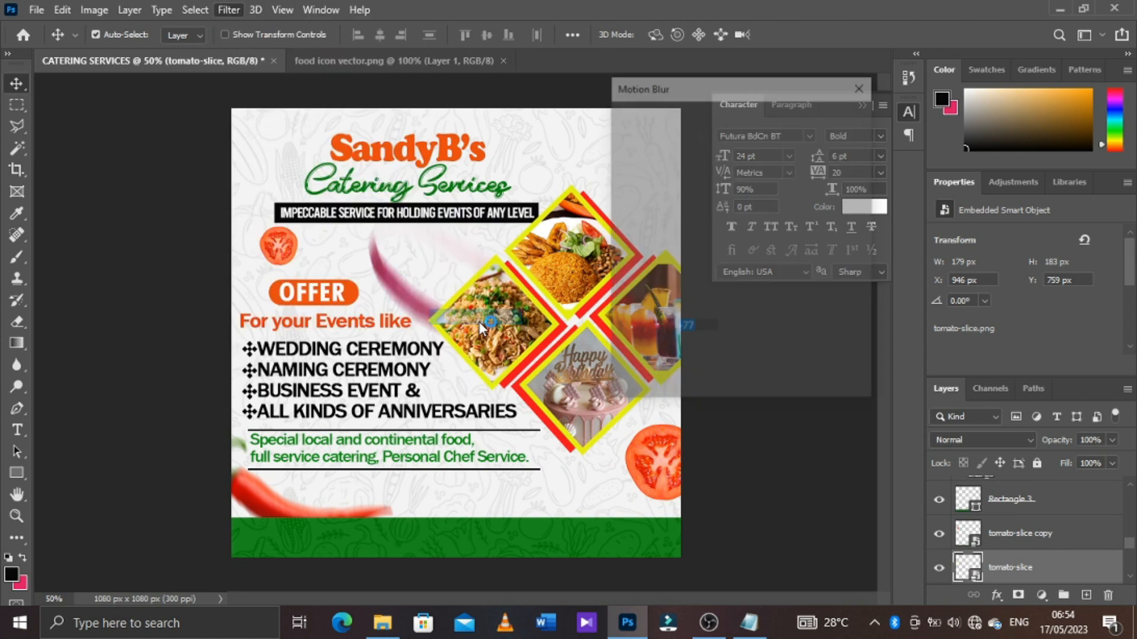
drag(655, 390, 637, 393)
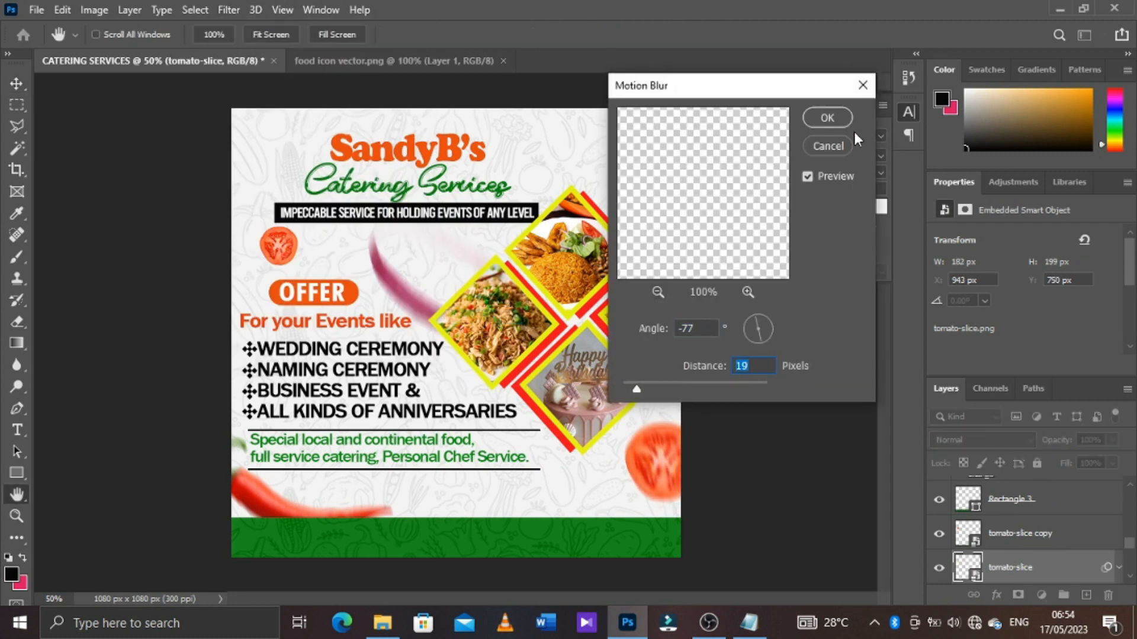
click(839, 122)
Apply a Motion Blur to the small tomato slice copy above the OFFER badge
click(281, 252)
click(230, 10)
mouse_move(355, 223)
click(559, 320)
click(811, 120)
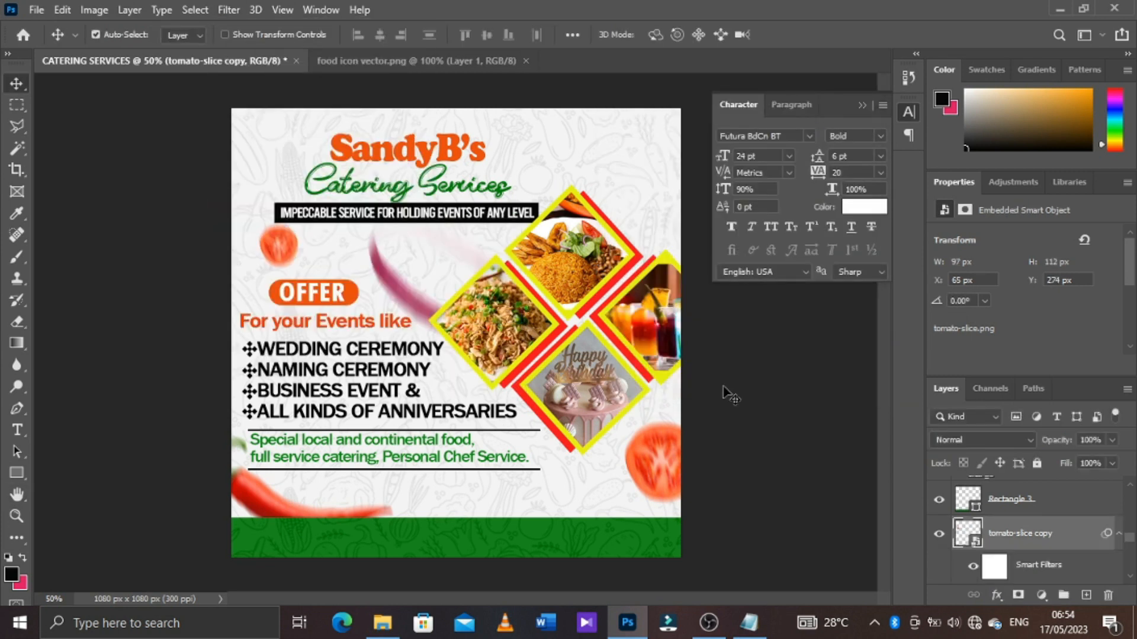
Collapse the smart filter lists of the tomato slice copy and sliced red onion layers
mouse_move(384, 622)
click(1119, 536)
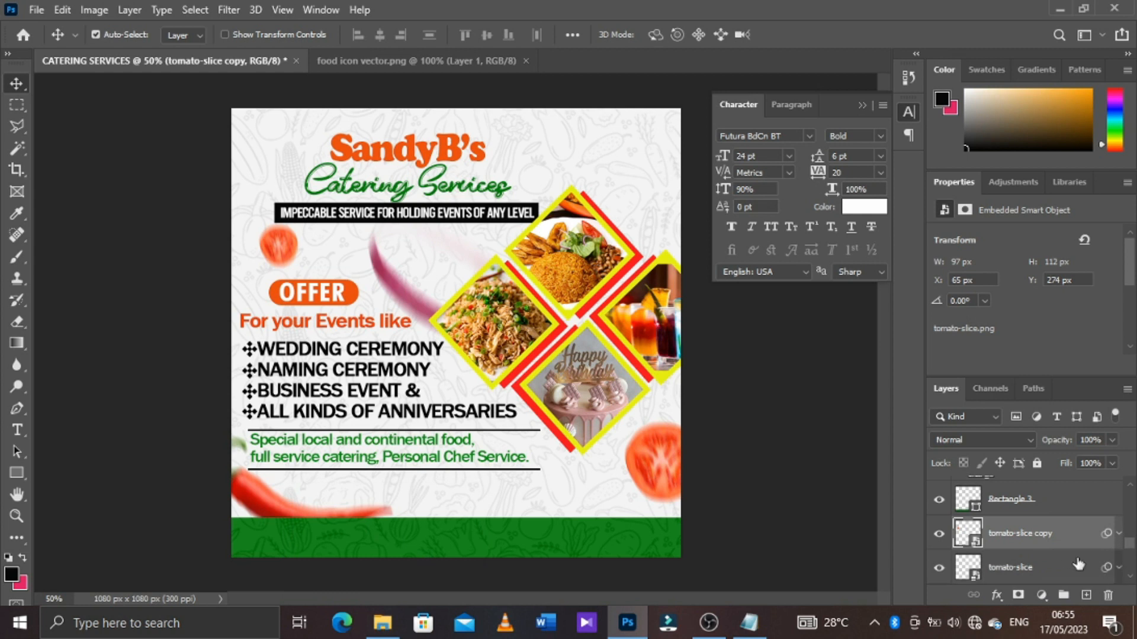
scroll(1078, 563, down, 3)
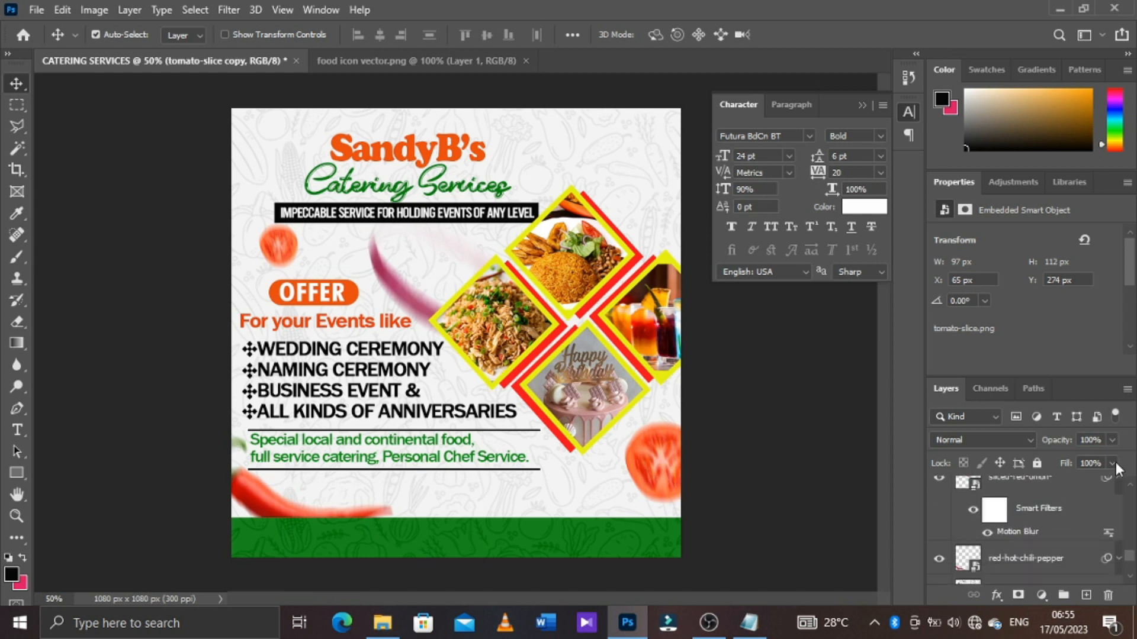
click(1117, 480)
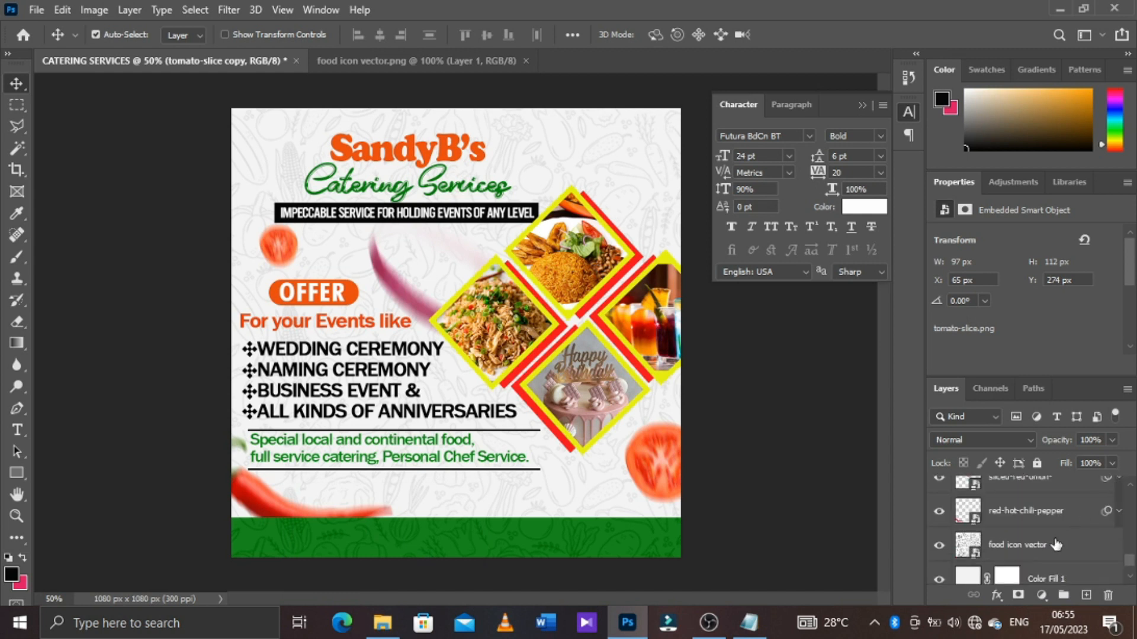
Enlarge the SandyB's Catering Services heading group (Group 1) slightly, shift it upward, and collapse the Group 3 layers
scroll(1056, 544, down, 2)
scroll(1056, 544, up, 5)
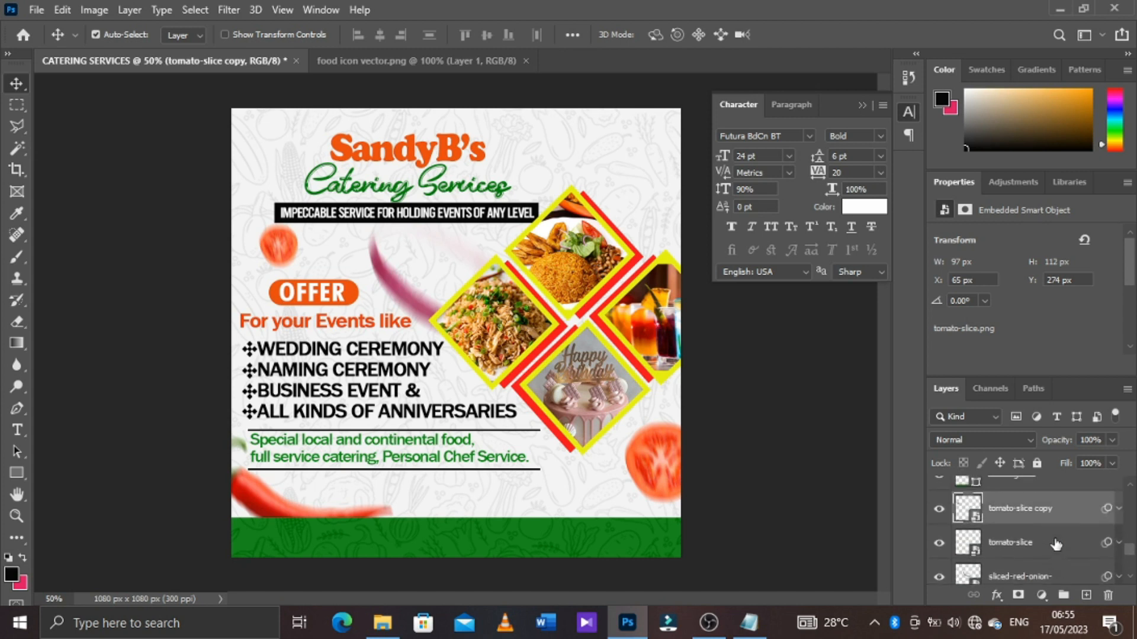
scroll(1055, 543, up, 3)
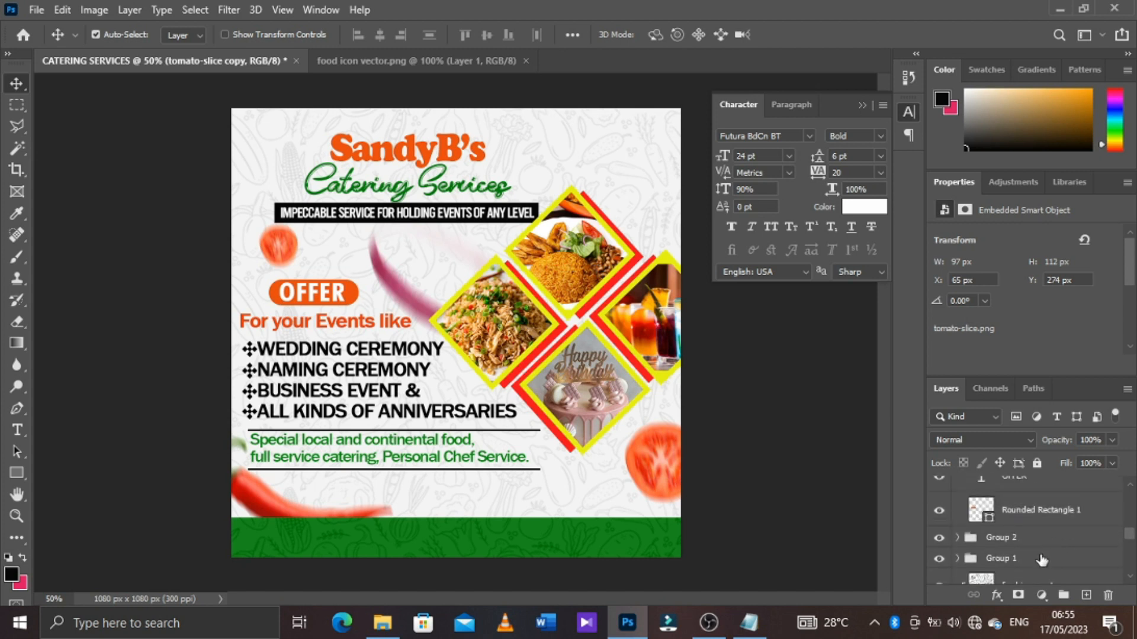
click(1042, 560)
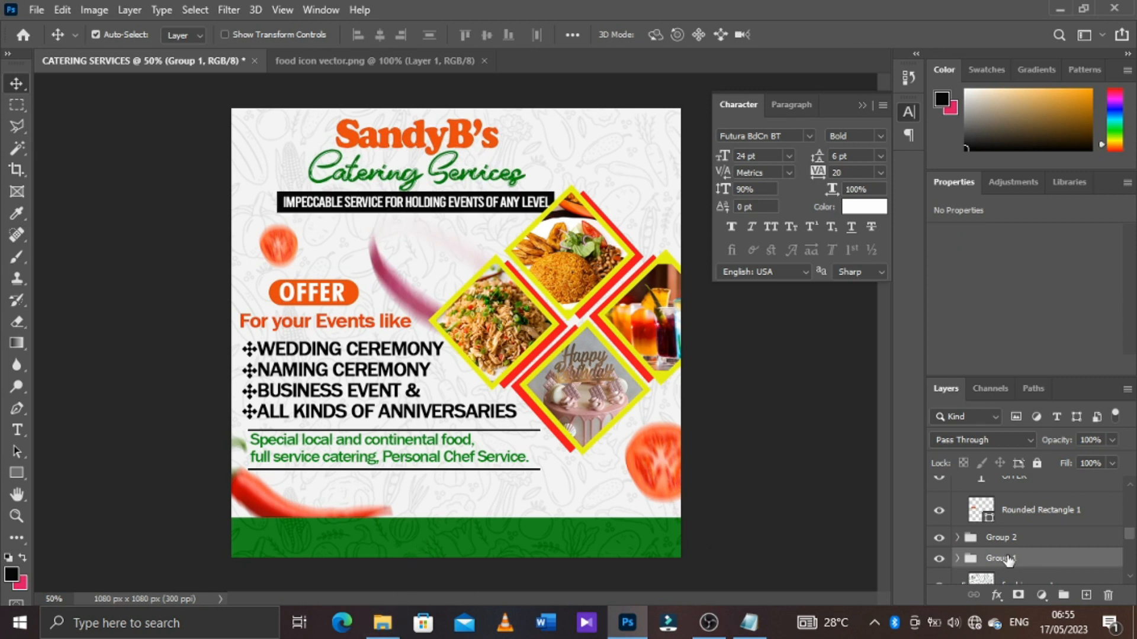
scroll(1008, 560, up, 5)
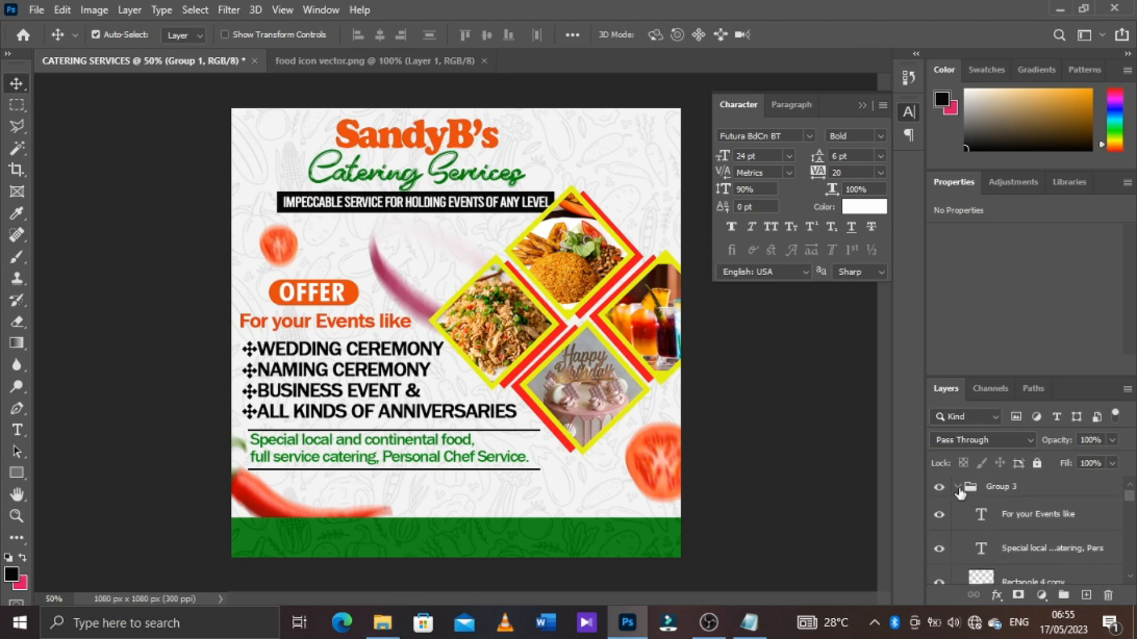
click(958, 488)
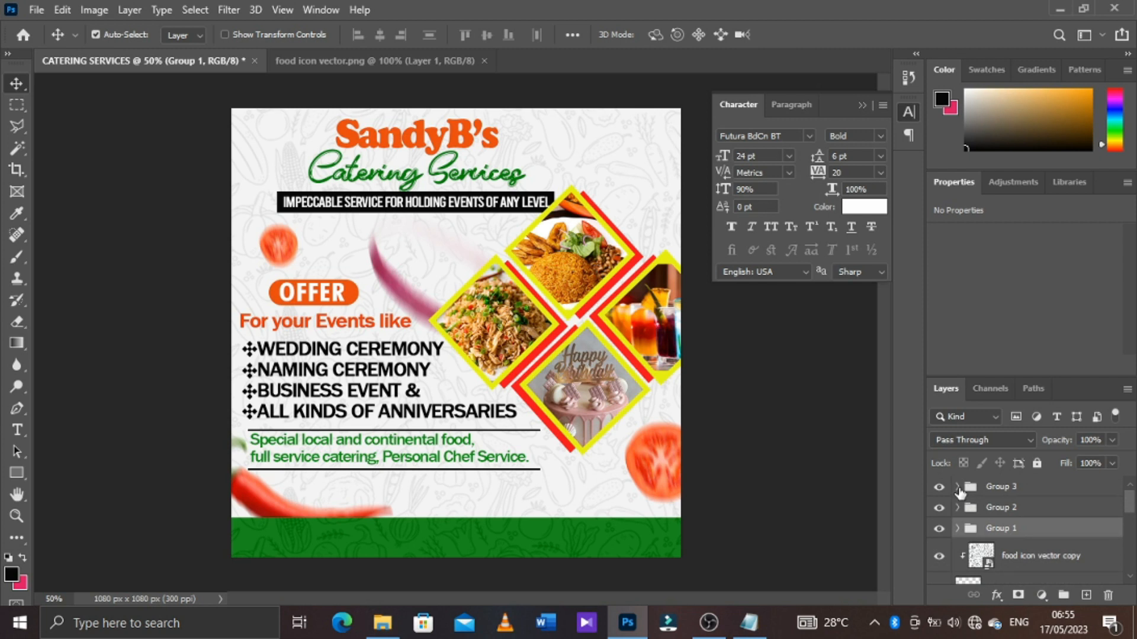
Place the chef cartoon image from the SANDY B CATERING folder above the food icon vector copy layer
click(1032, 556)
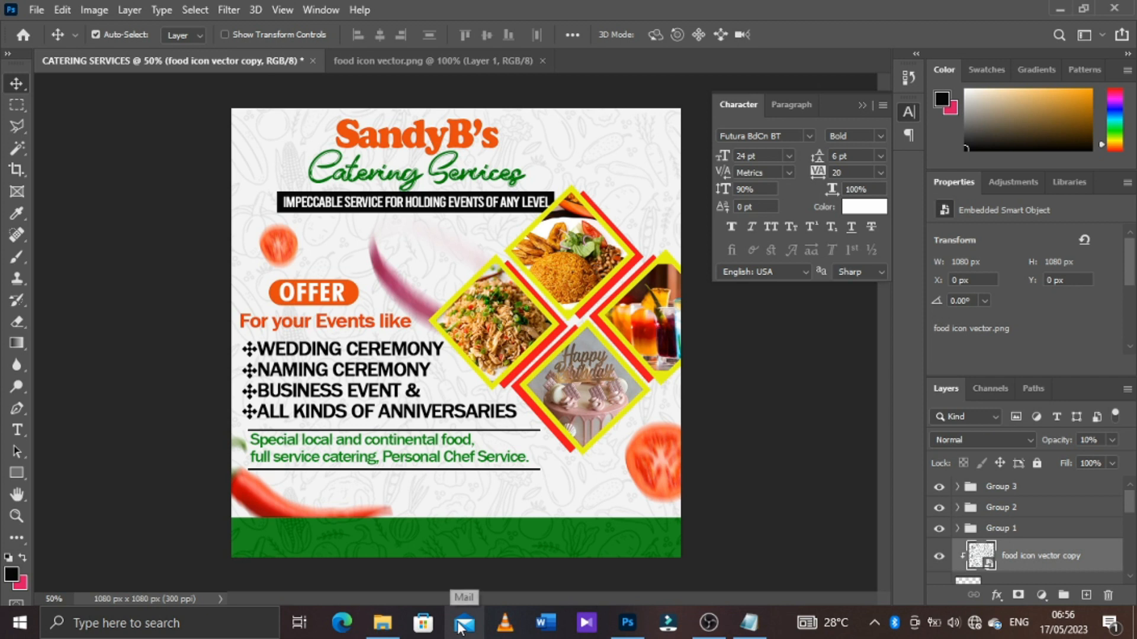
mouse_move(378, 634)
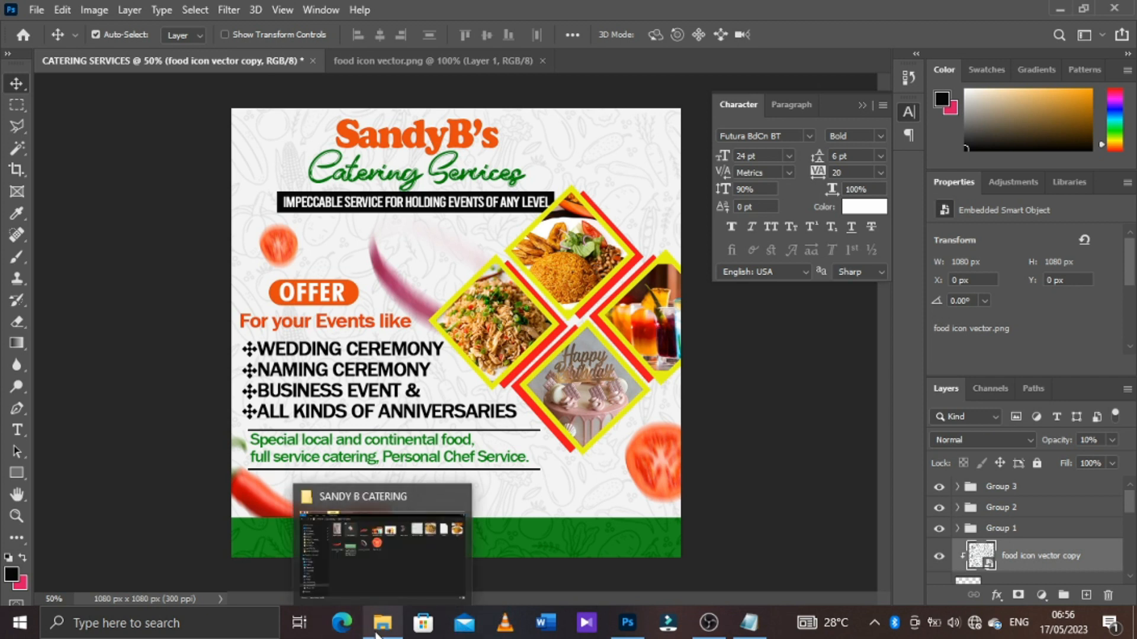
click(440, 538)
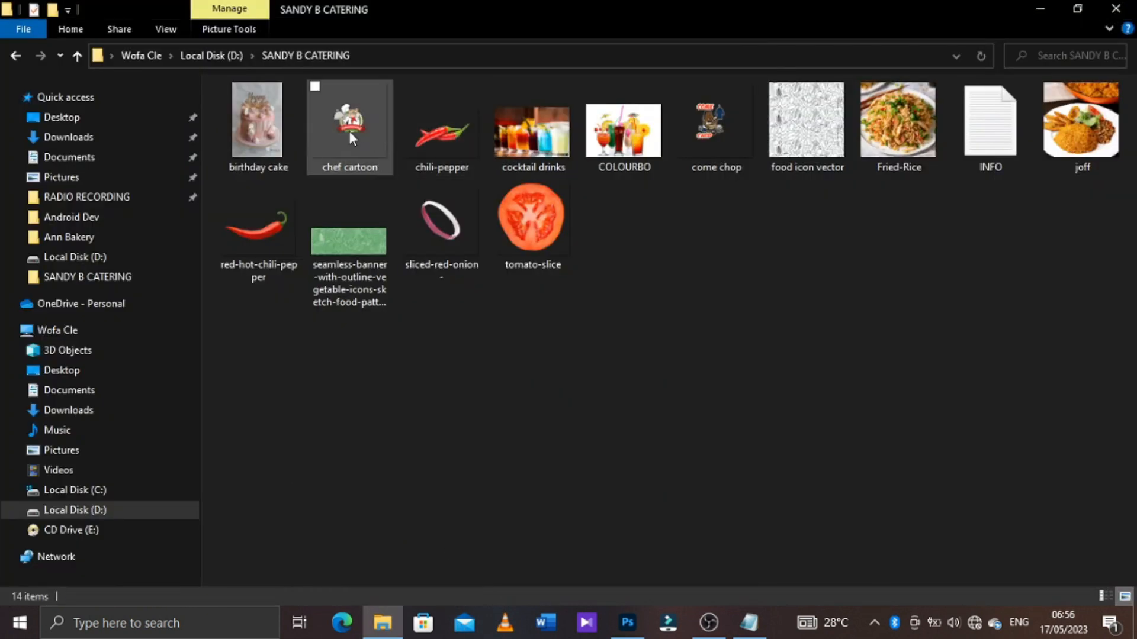
drag(353, 127, 574, 535)
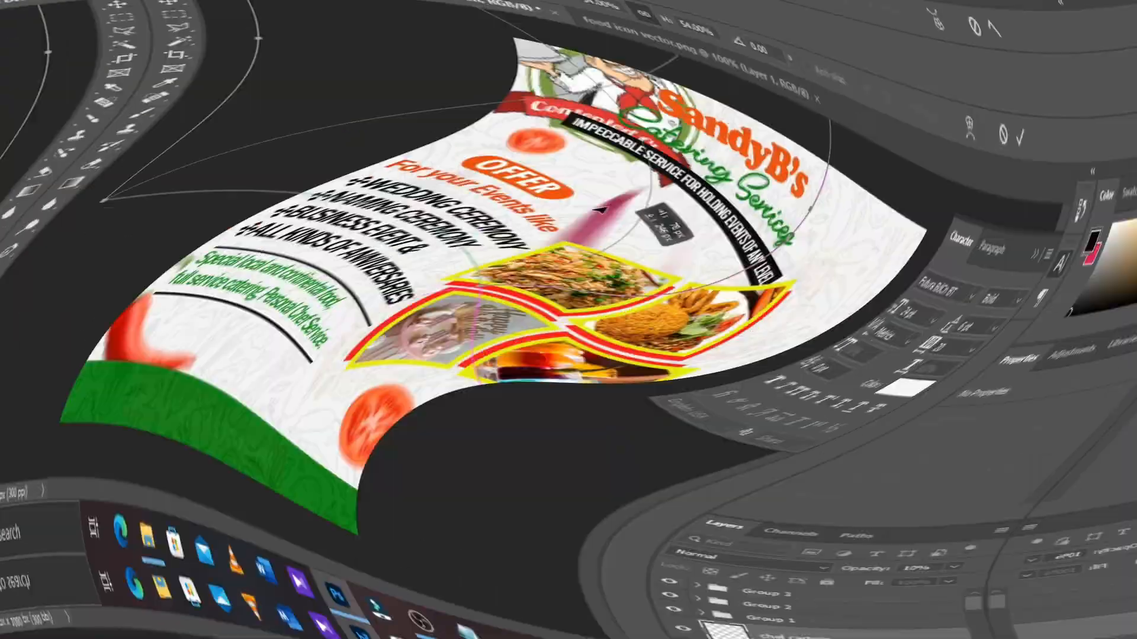
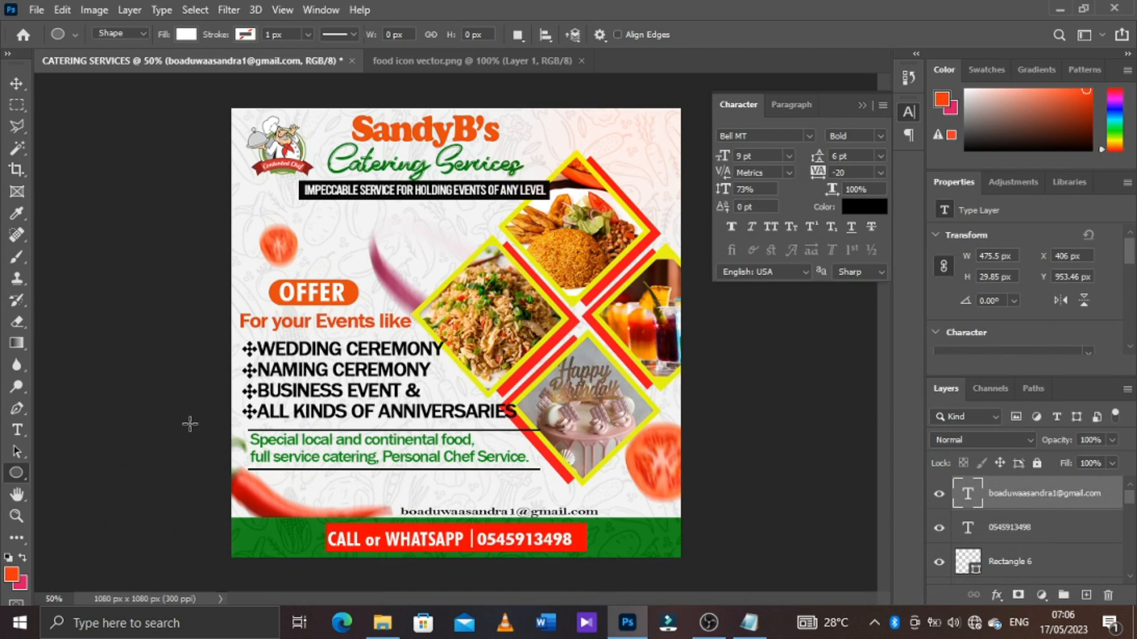
Draw an ellipse about 284 x 276 px where the four diamond food photos meet and fill it with red
right_click(16, 471)
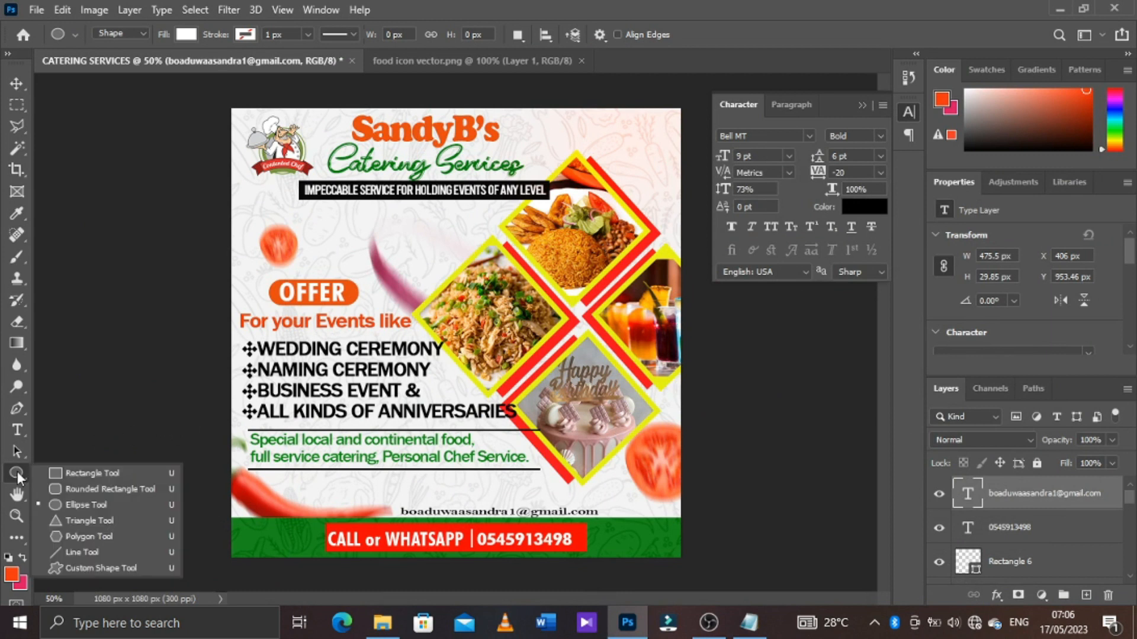
click(86, 505)
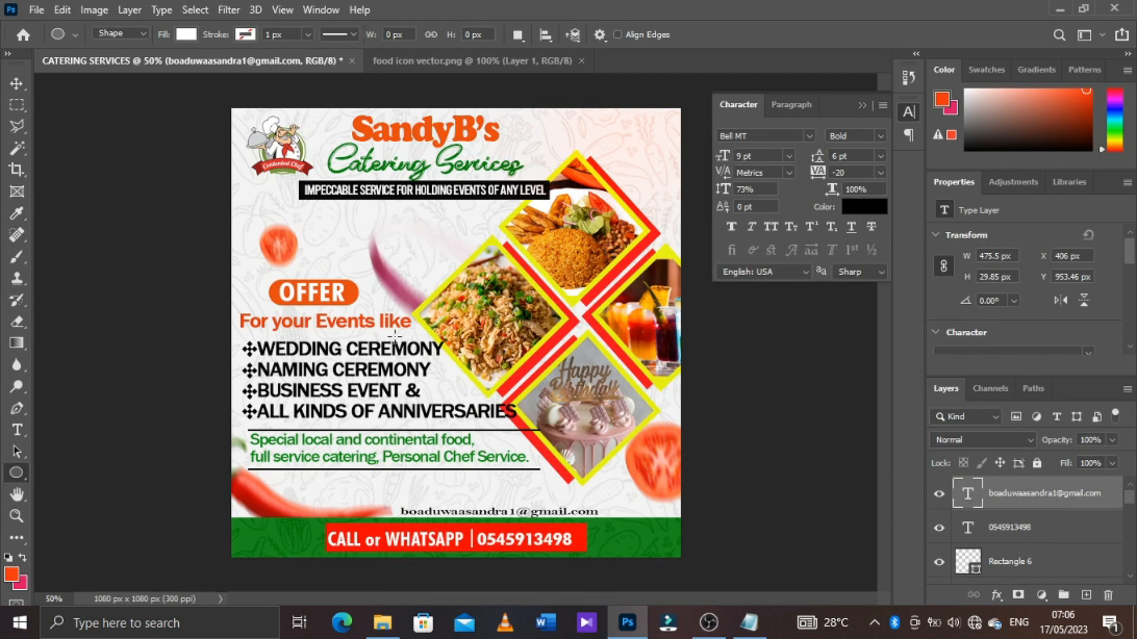
drag(533, 259, 649, 373)
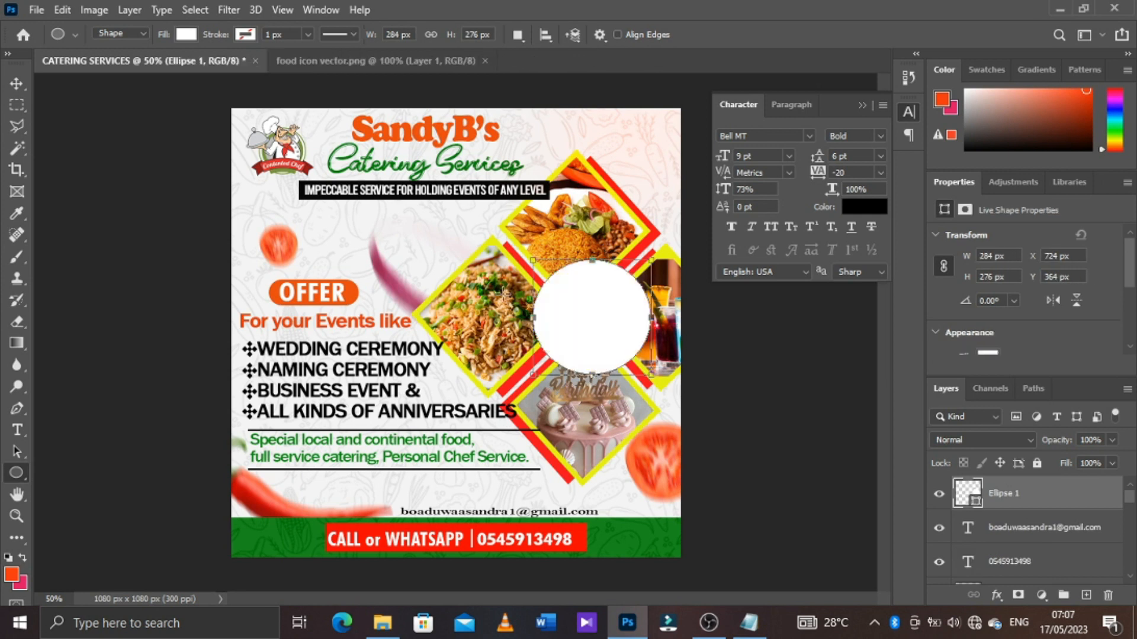
click(186, 35)
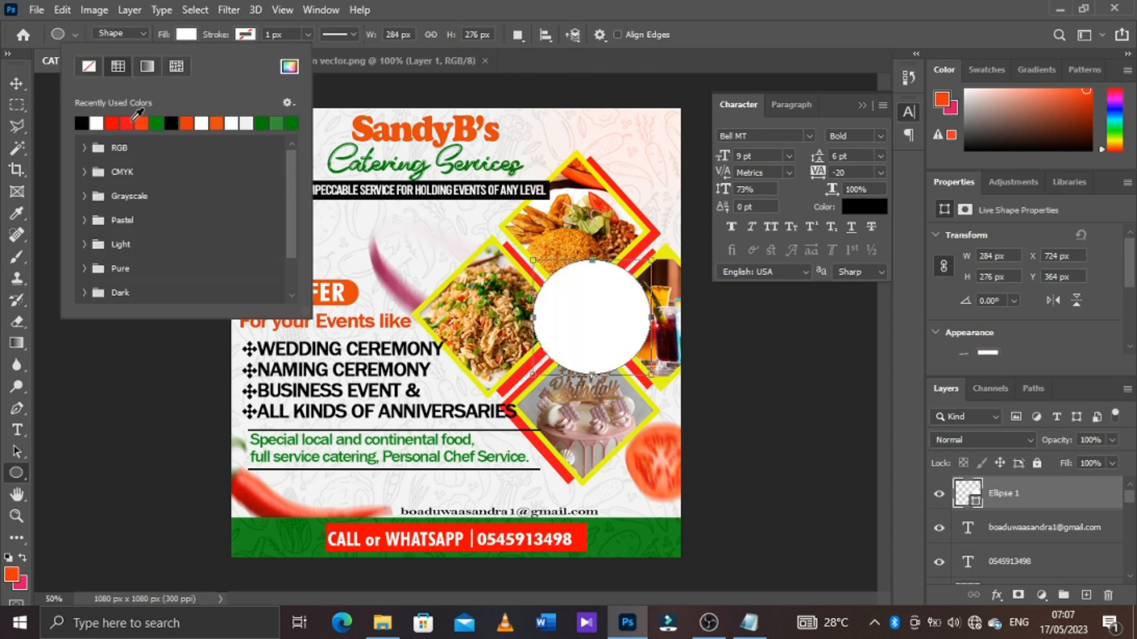
click(136, 117)
Scale the red circle down to about 88% and centre it between the four diamond food photos
click(15, 82)
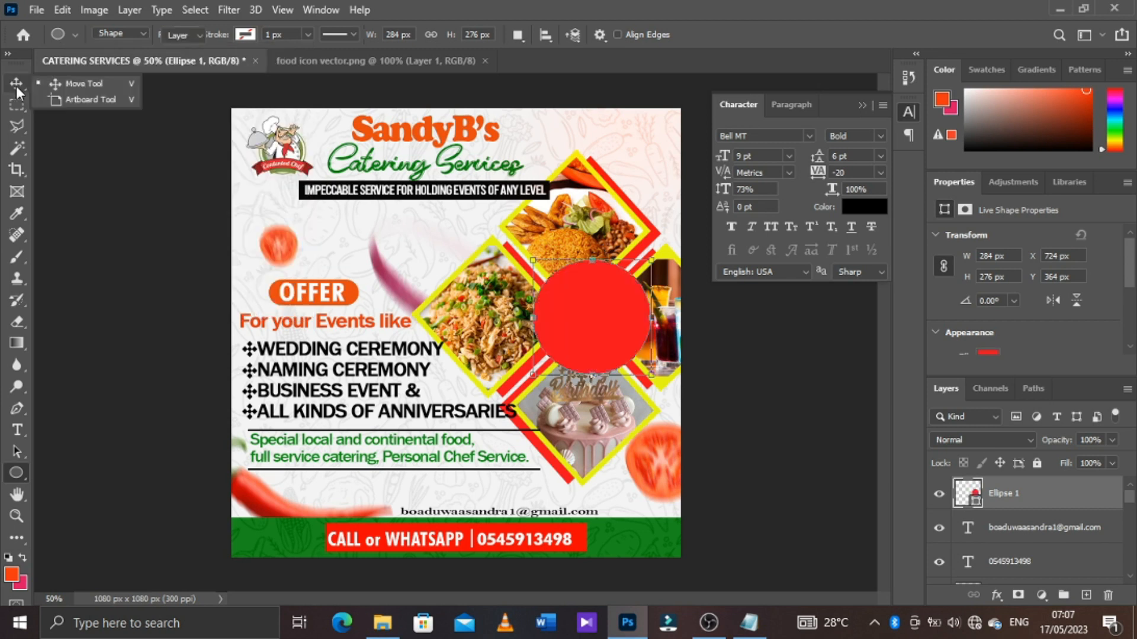
key(ctrl+t)
drag(589, 332, 577, 336)
drag(643, 383, 633, 378)
key(Return)
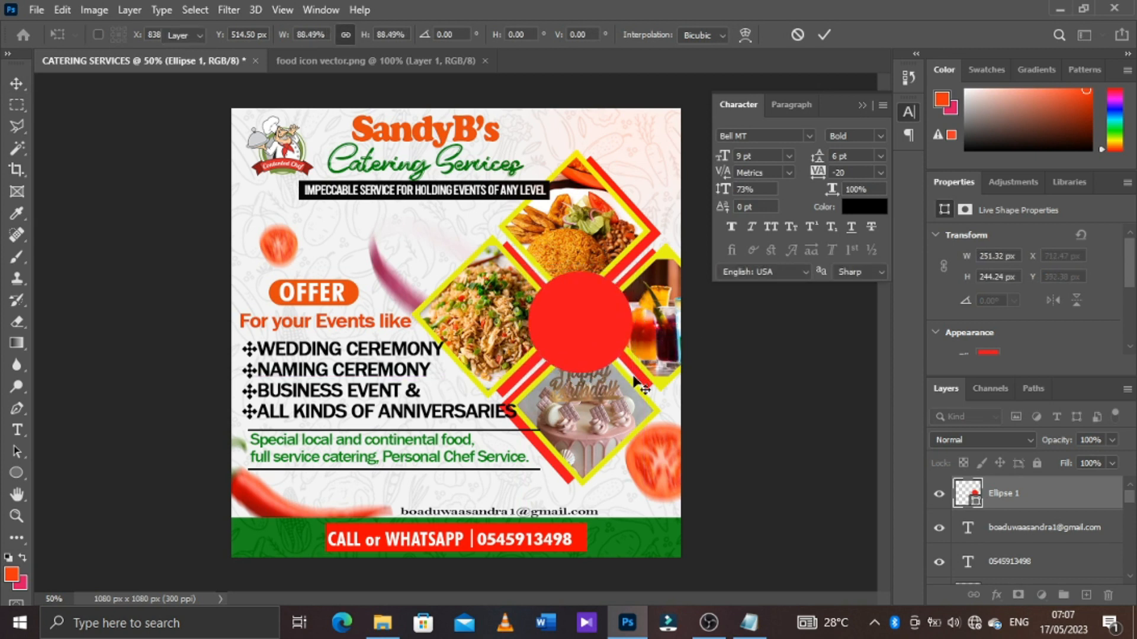
Duplicate the red circle and scale the copy down to about 93% around its centre
key(ctrl+j)
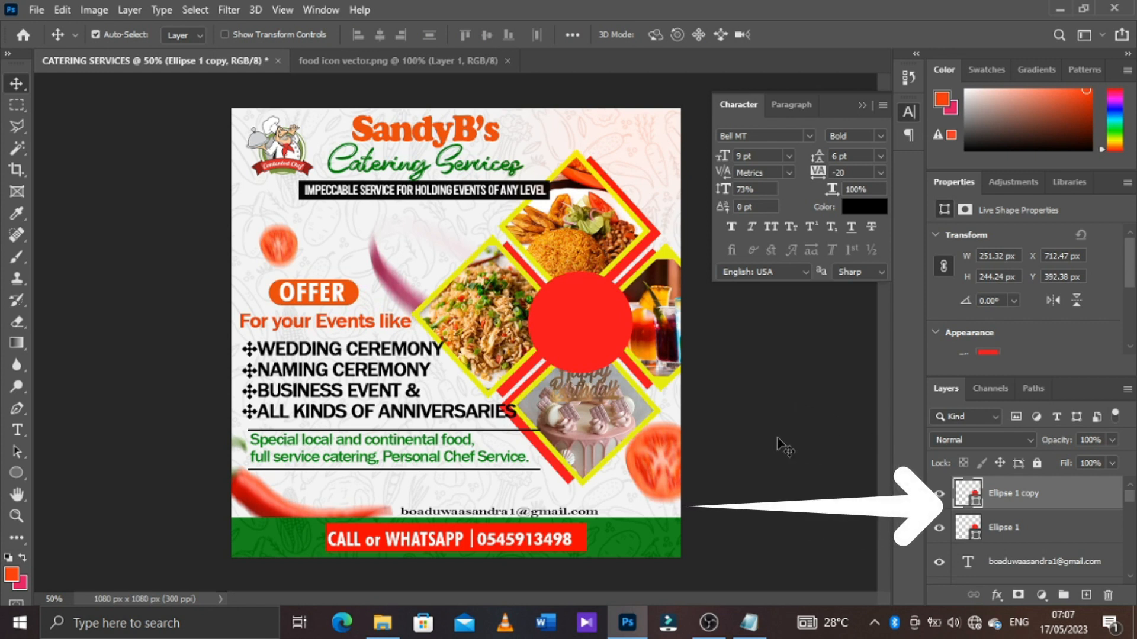
key(ctrl+t)
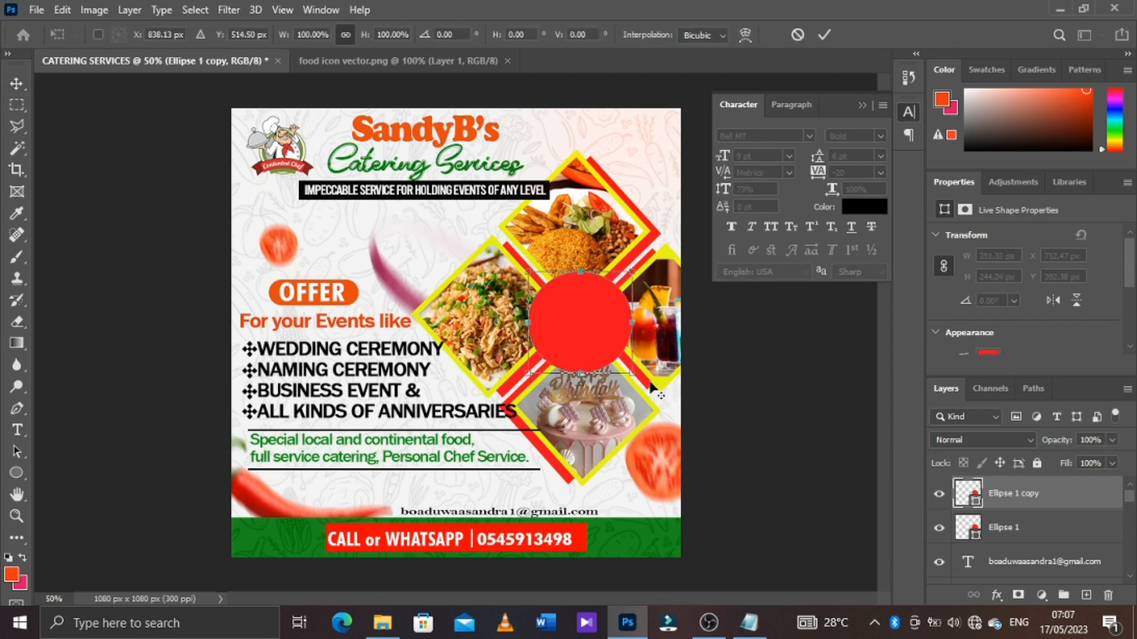
drag(634, 374, 627, 372)
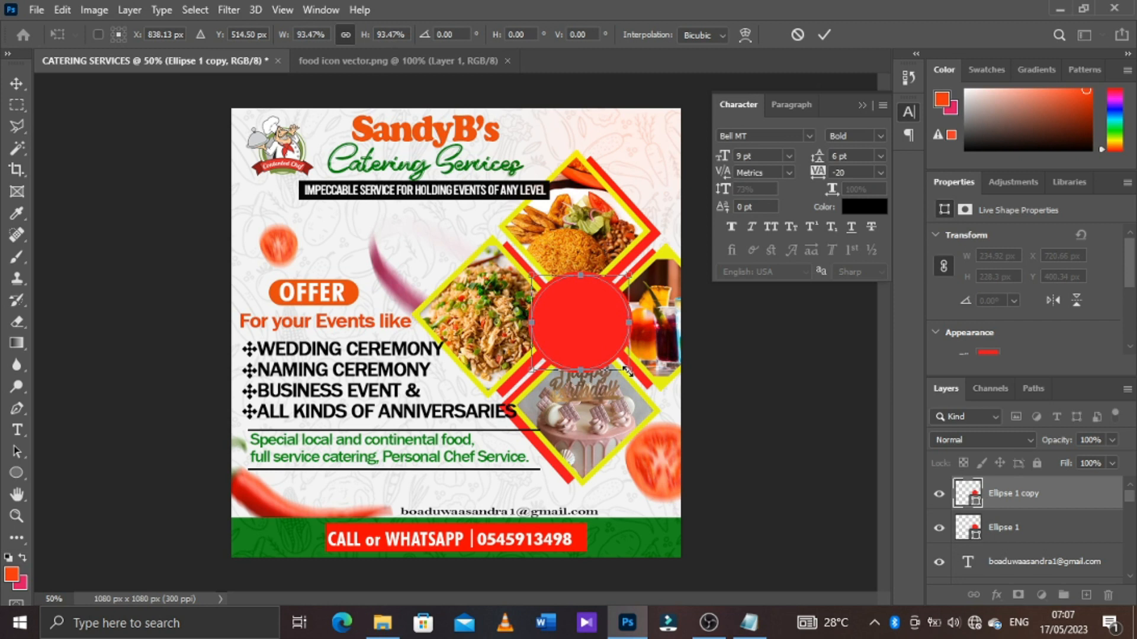
click(820, 41)
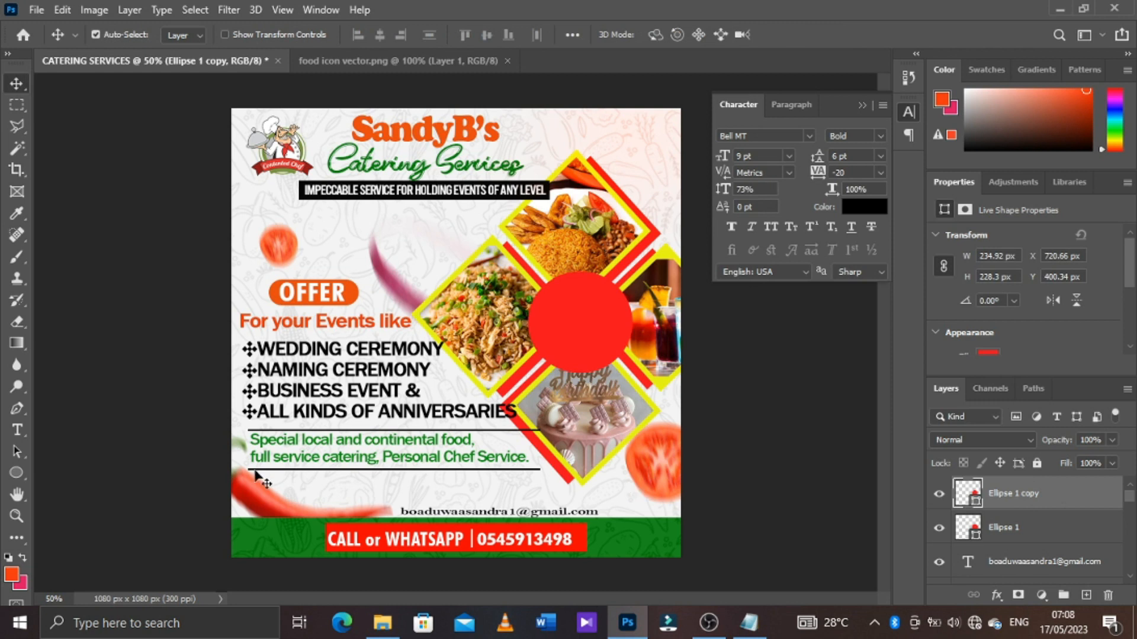
Remove the fill from the circle copy and give it a white stroke
click(16, 474)
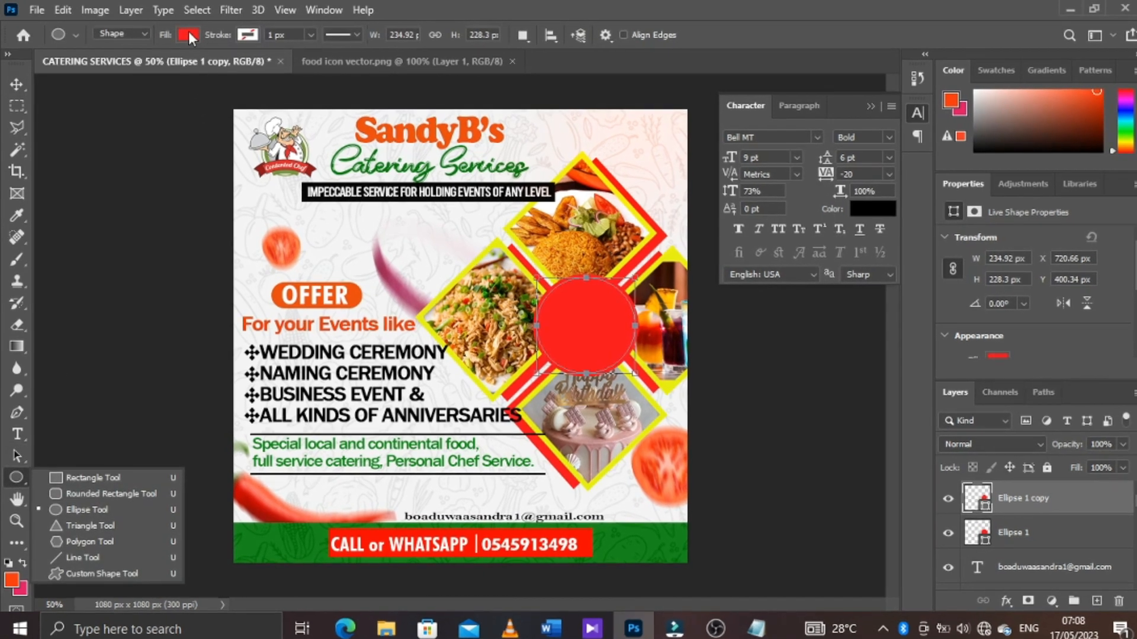
click(187, 34)
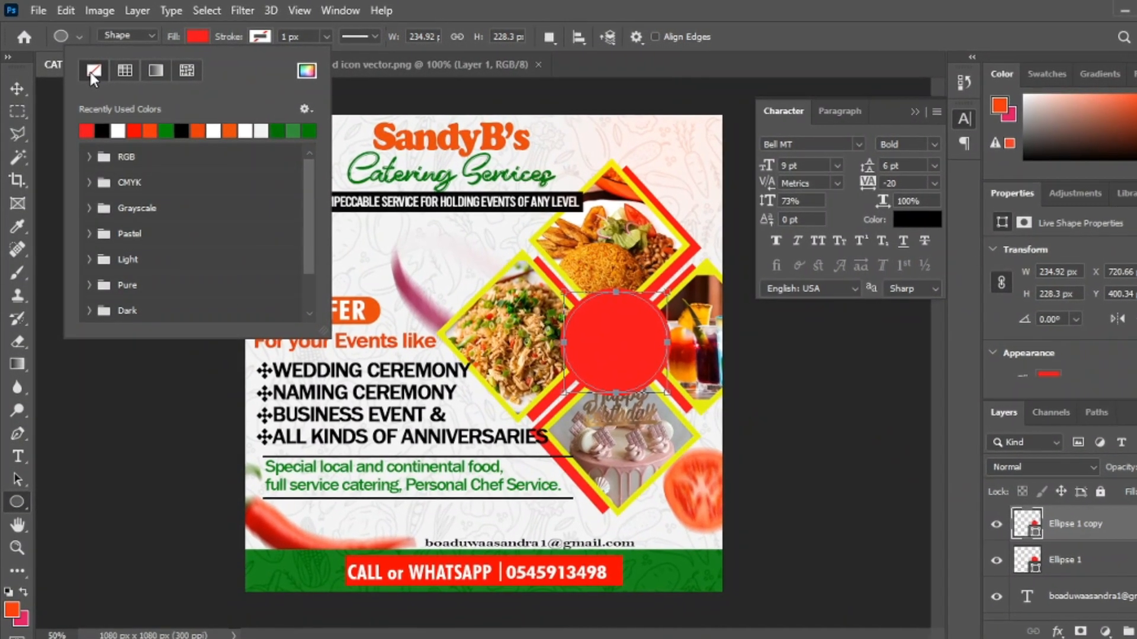
click(92, 71)
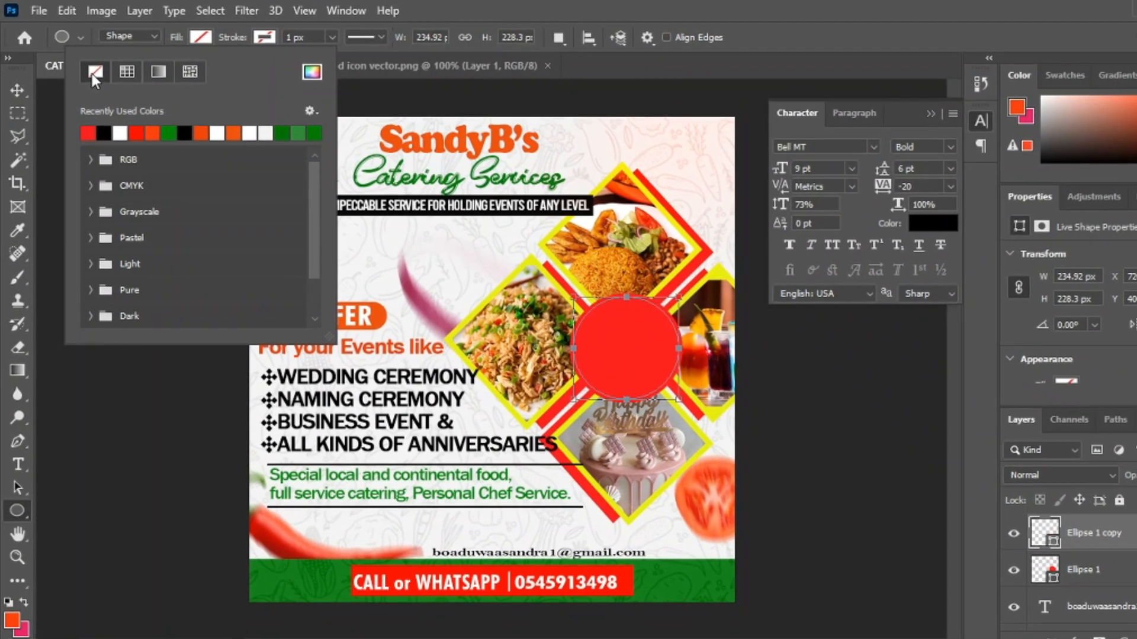
click(266, 38)
click(266, 38)
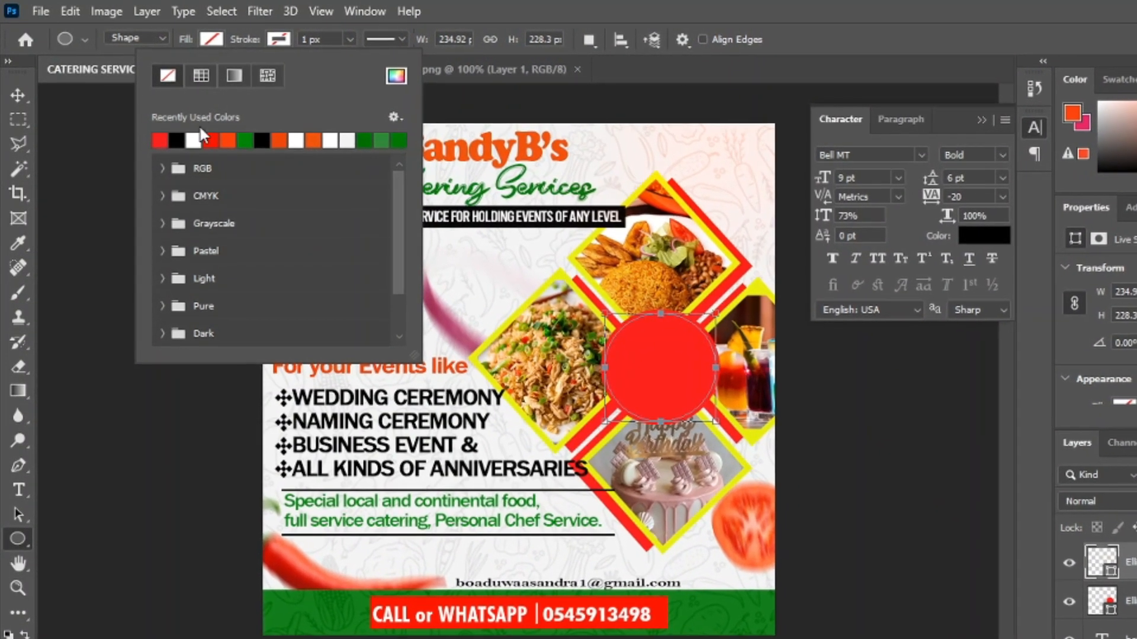
click(197, 139)
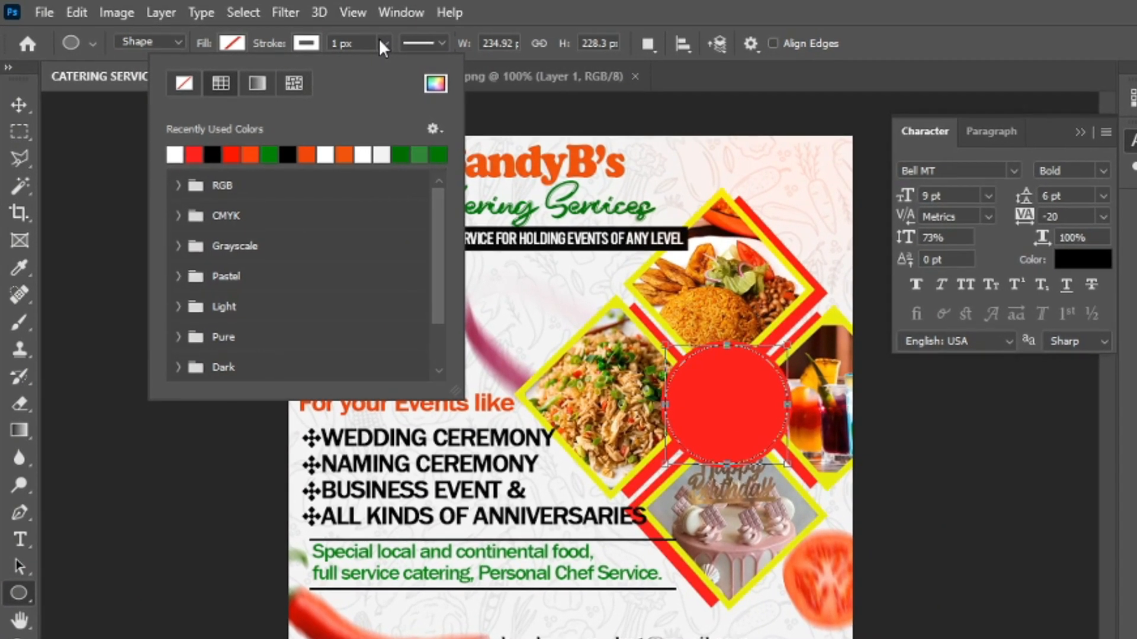
click(509, 14)
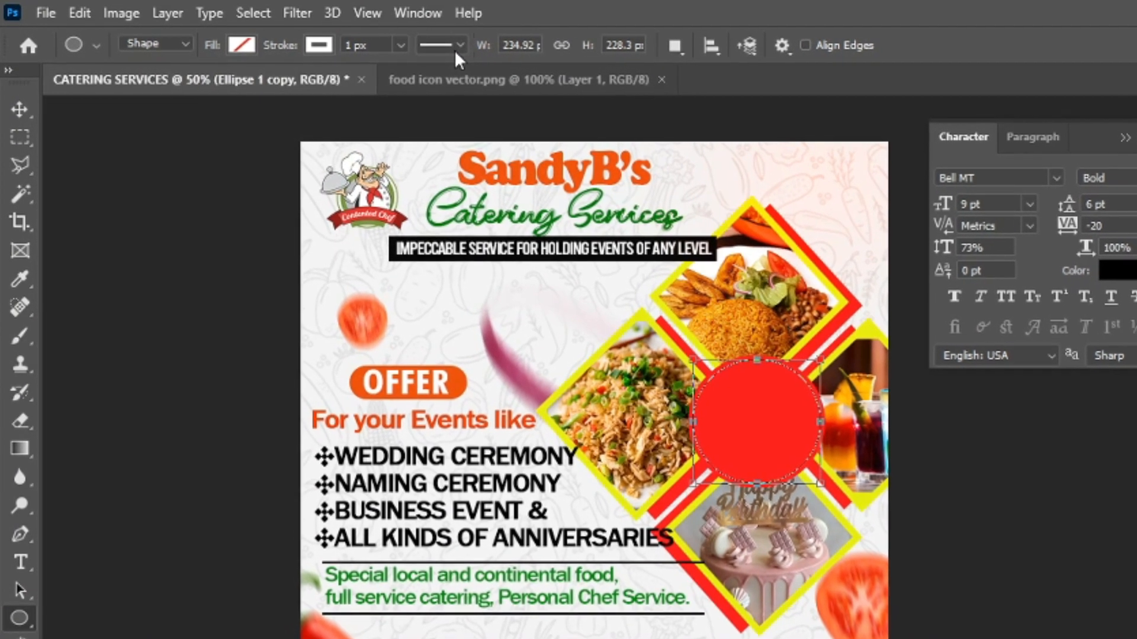
Make the circle copy's stroke dotted and set its width to about 10 px
click(450, 45)
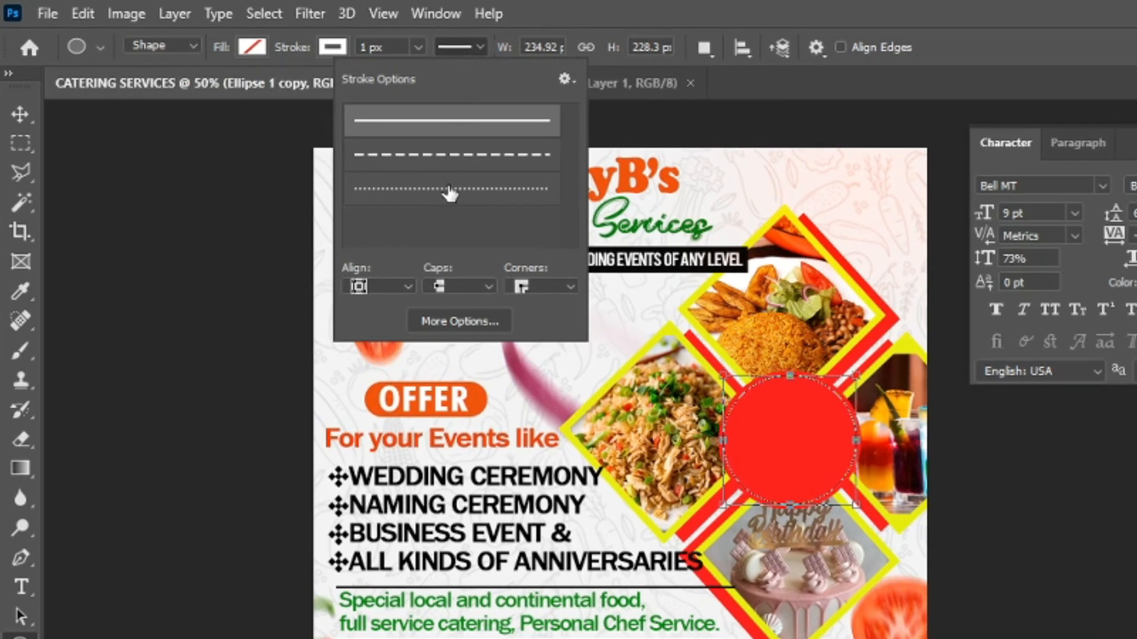
click(461, 193)
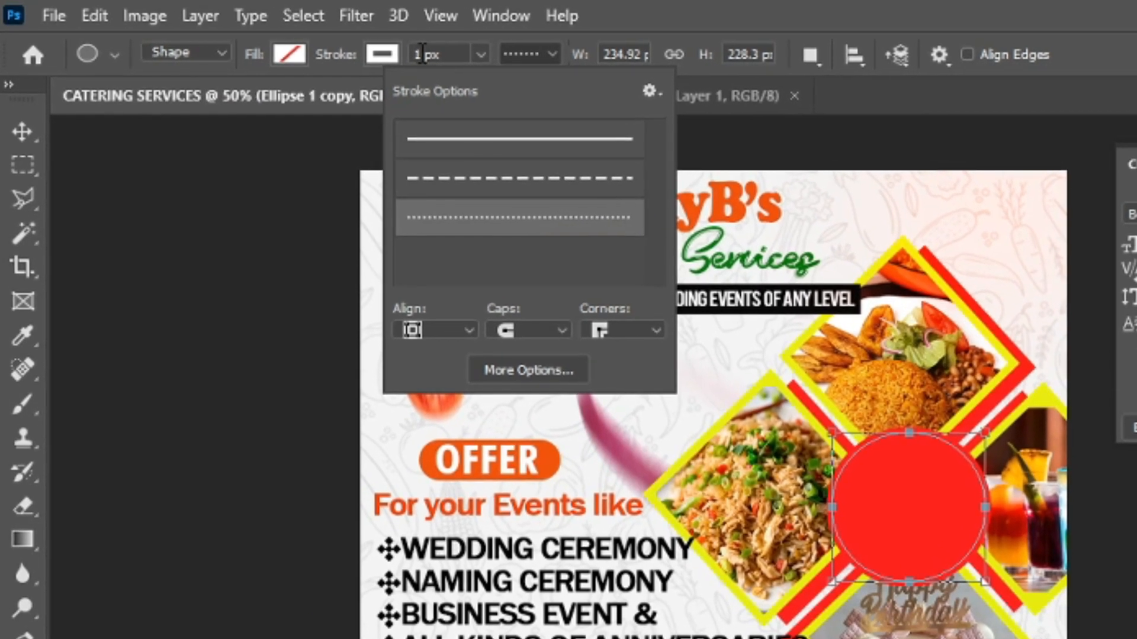
click(469, 54)
click(495, 56)
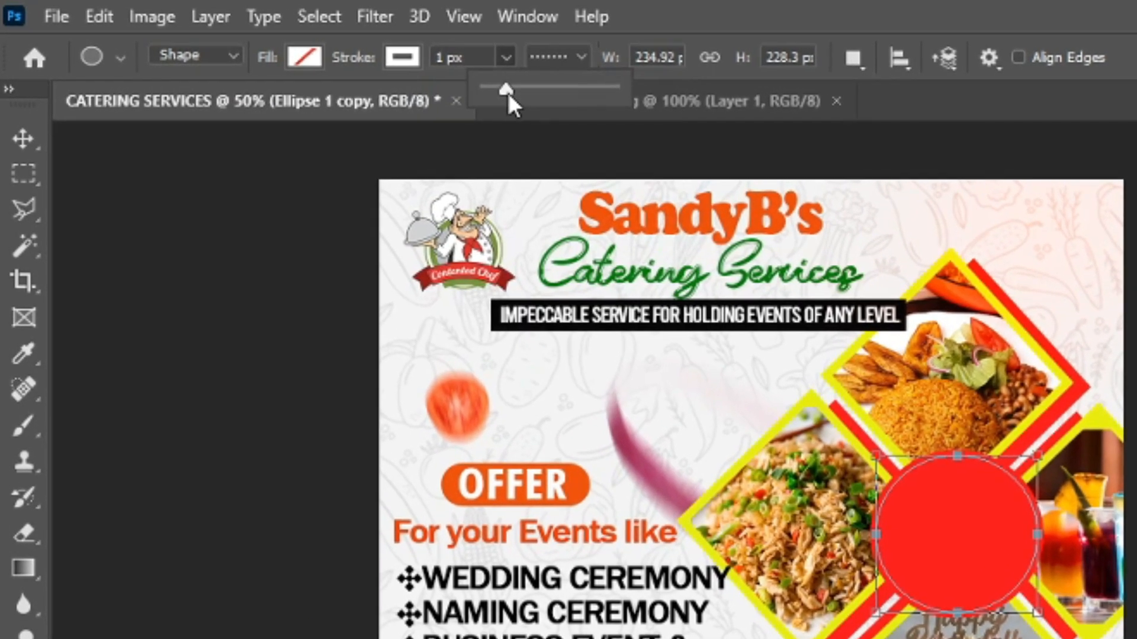
drag(495, 82, 522, 87)
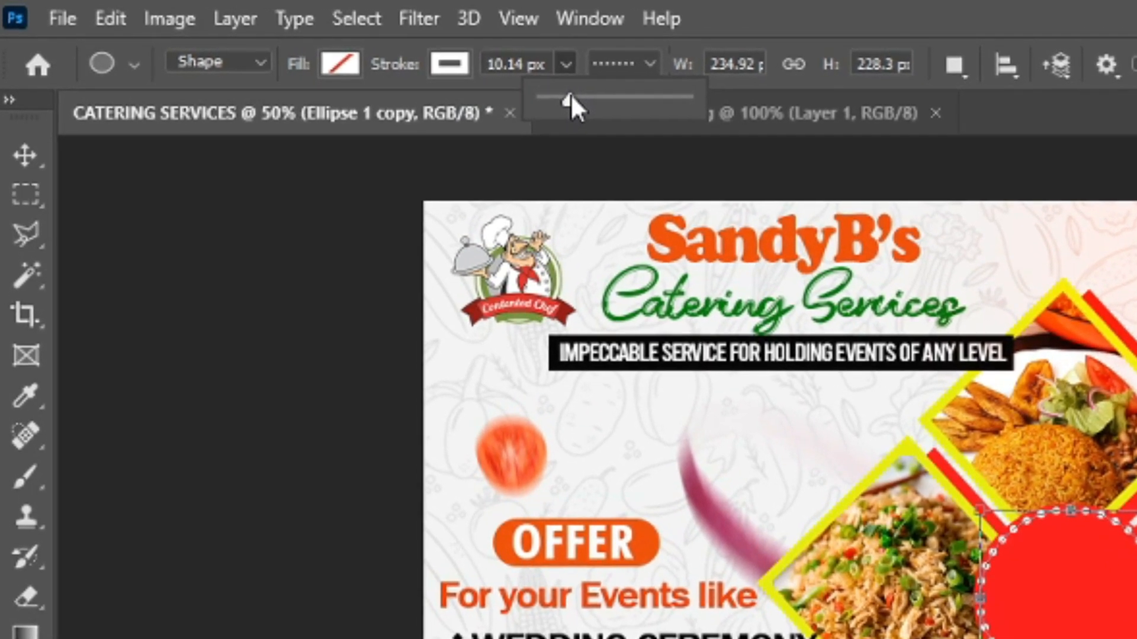
click(26, 160)
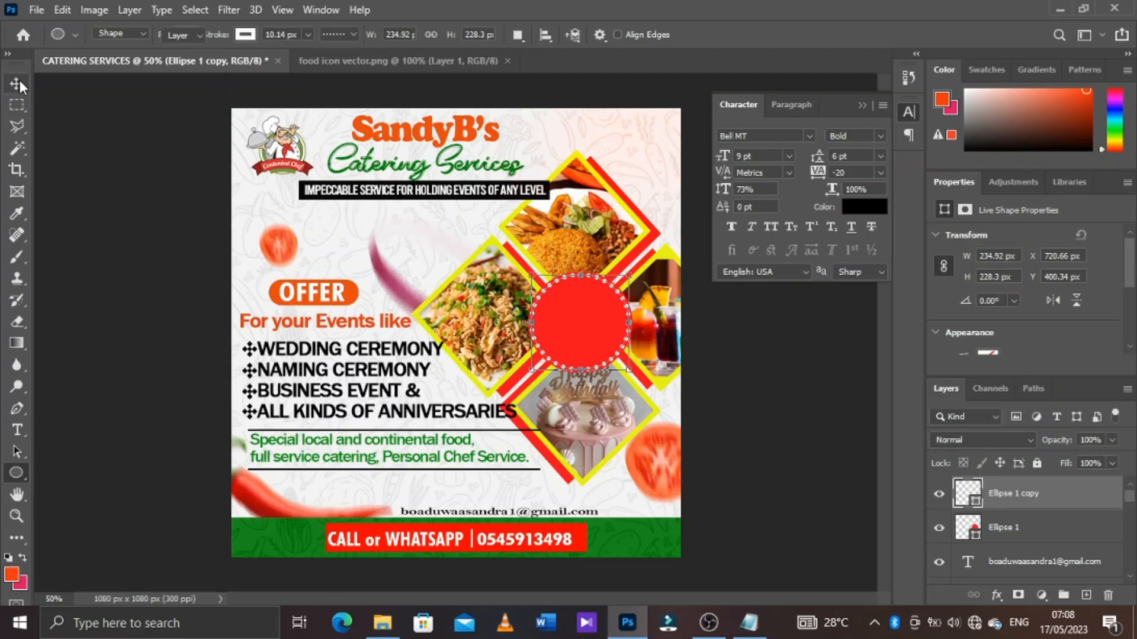
Add the text PLACE YOUR ORDER on three lines and position it inside the red circle
click(17, 430)
click(65, 430)
click(413, 249)
text(PLACE)
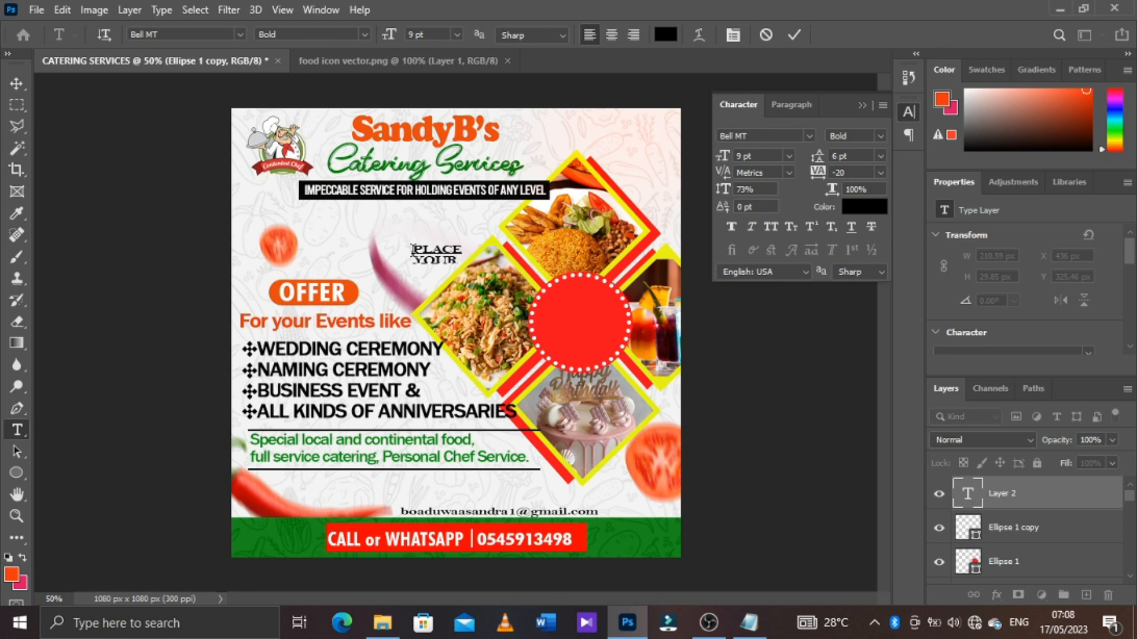
drag(438, 260, 582, 319)
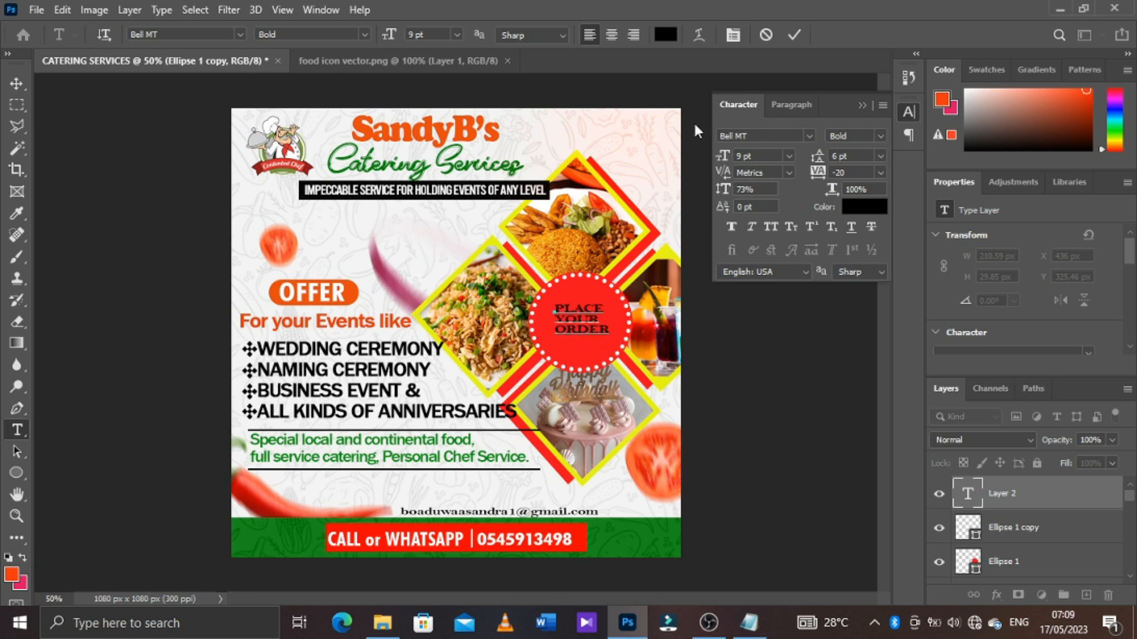
click(792, 38)
Colour the PLACE YOUR ORDER text white and set its font to Impact
click(846, 208)
drag(724, 330, 694, 316)
click(1042, 311)
click(808, 136)
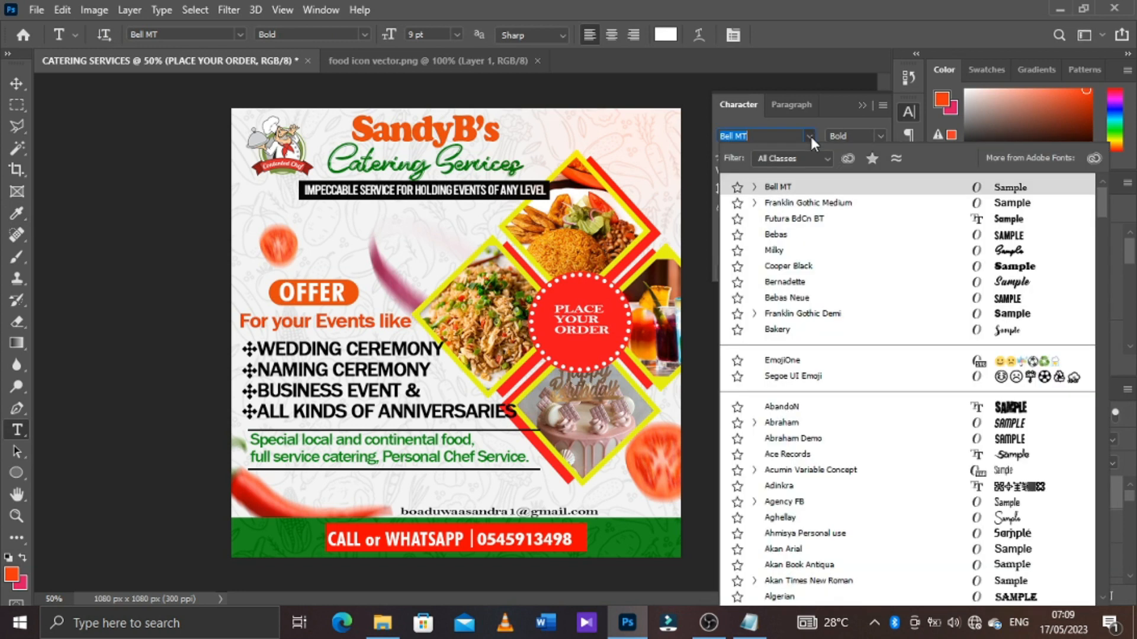
text(im)
click(796, 185)
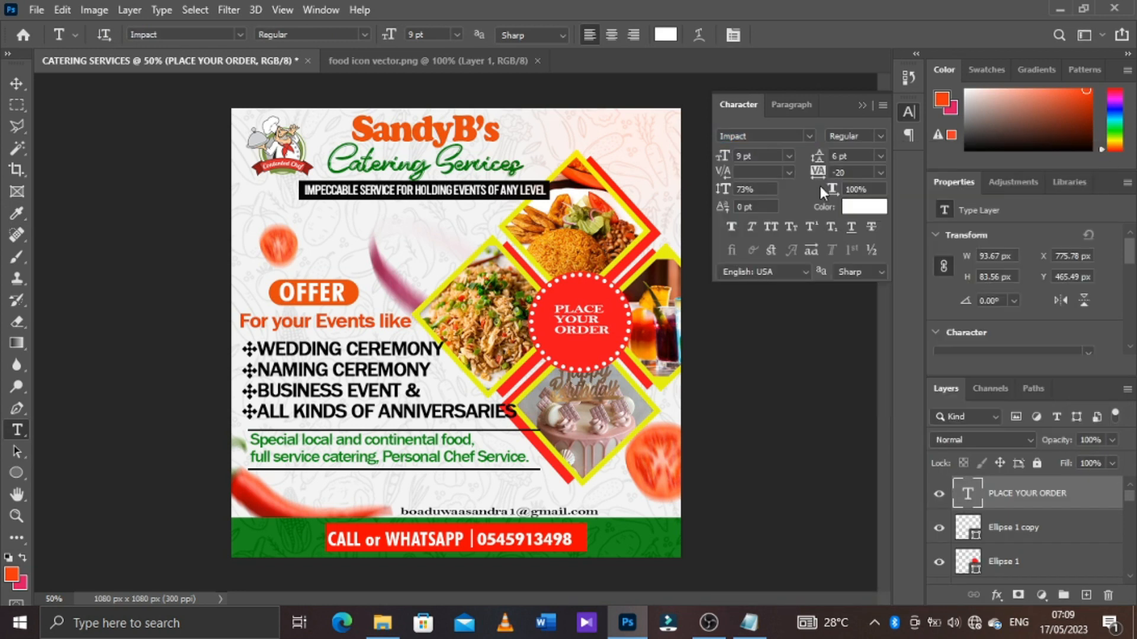
Set the PLACE YOUR ORDER text to 14 pt with 10 pt leading and centre alignment
drag(718, 156, 720, 157)
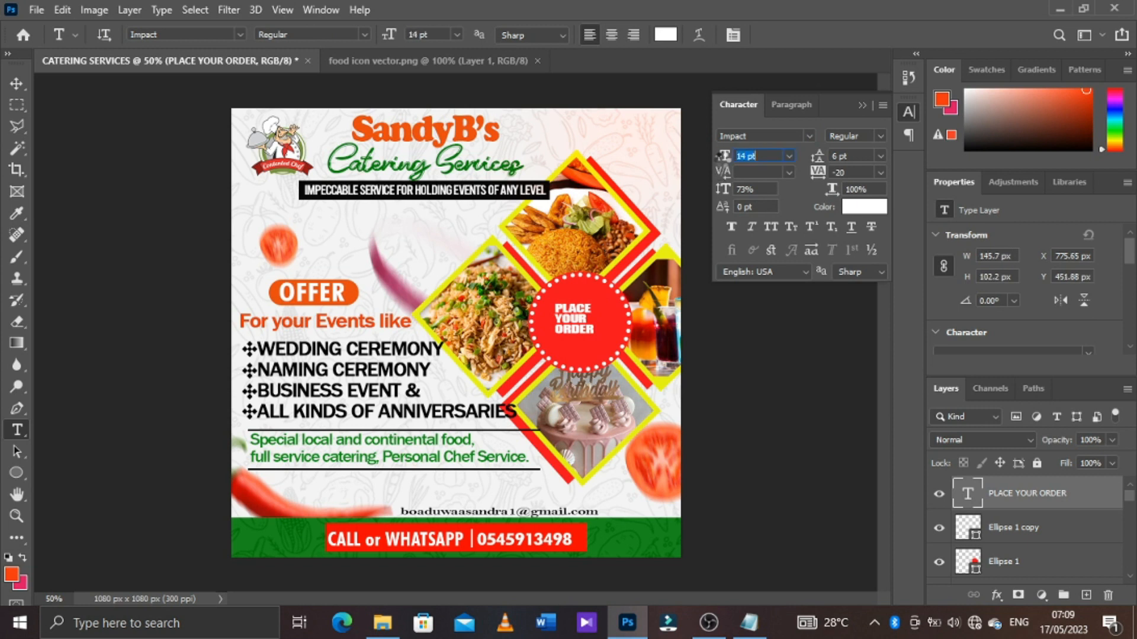
drag(819, 163, 821, 163)
click(612, 36)
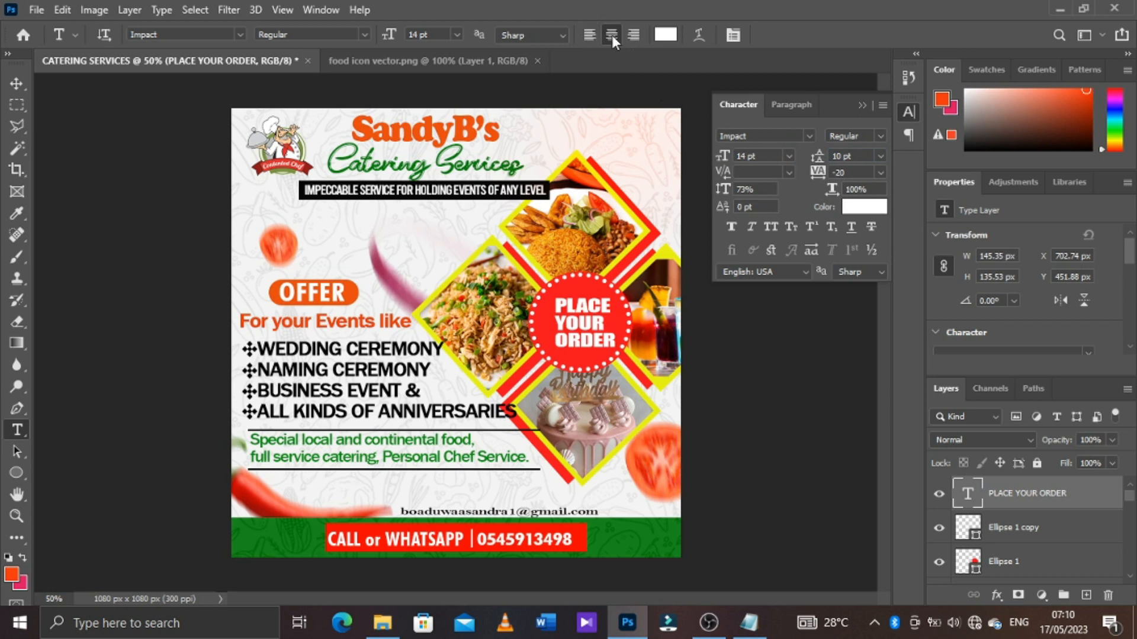
Scale the PLACE YOUR ORDER text up to about 110% and centre it inside the dotted circle
key(v)
mouse_move(582, 326)
mouse_down()
mouse_move(604, 325)
mouse_move(615, 360)
mouse_move(596, 324)
mouse_up()
key(ctrl+t)
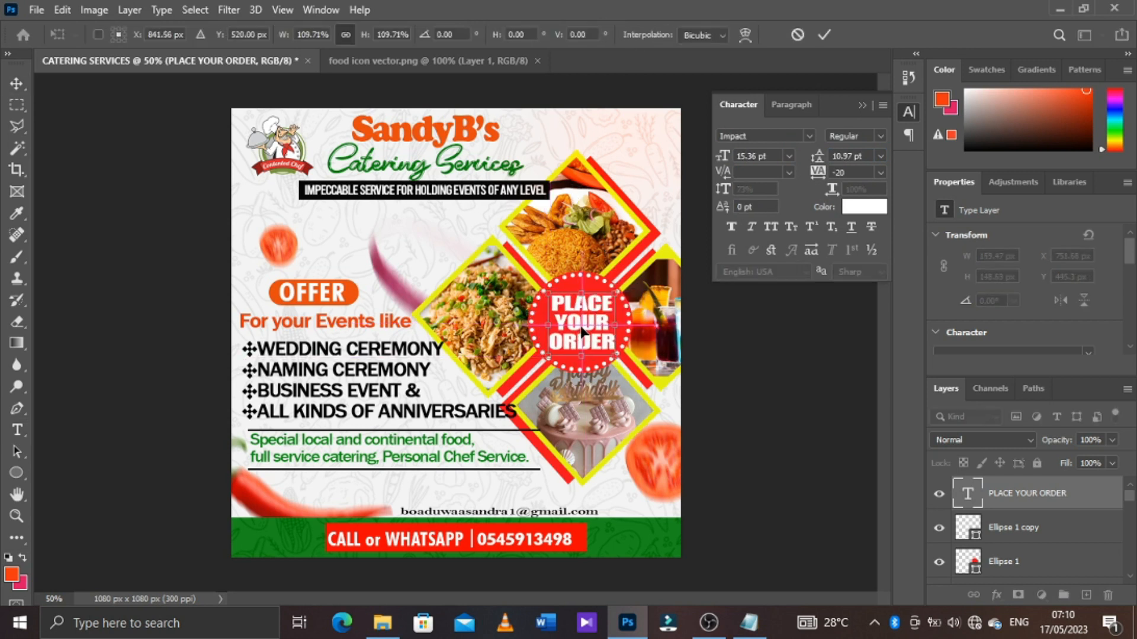
click(824, 34)
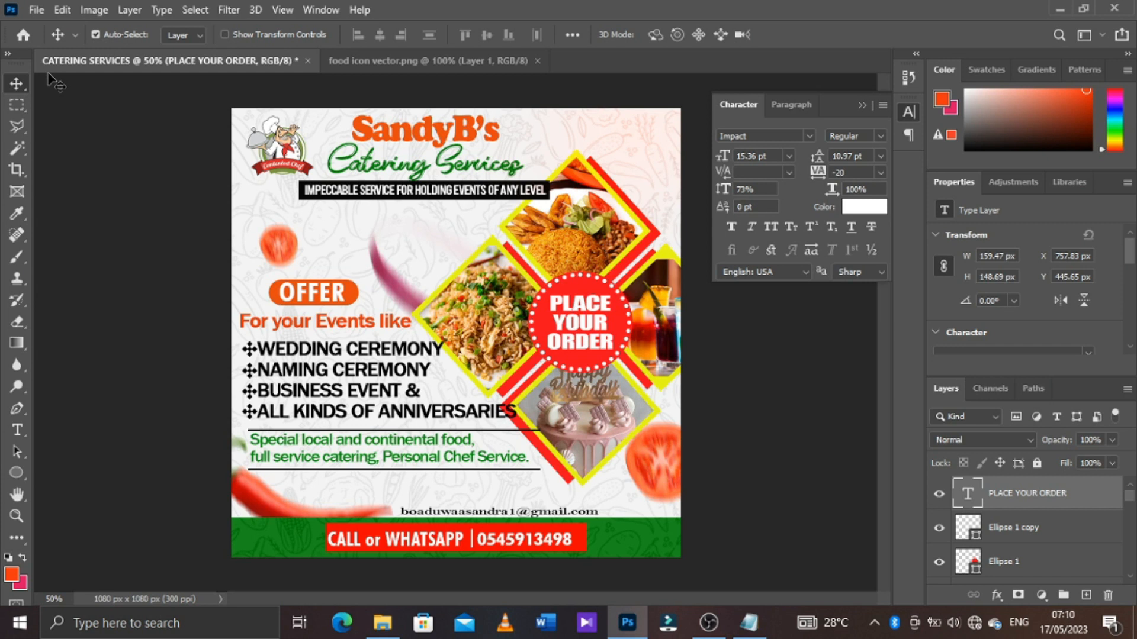
Start saving a copy of the flyer on the computer with JPEG as the file format
click(41, 14)
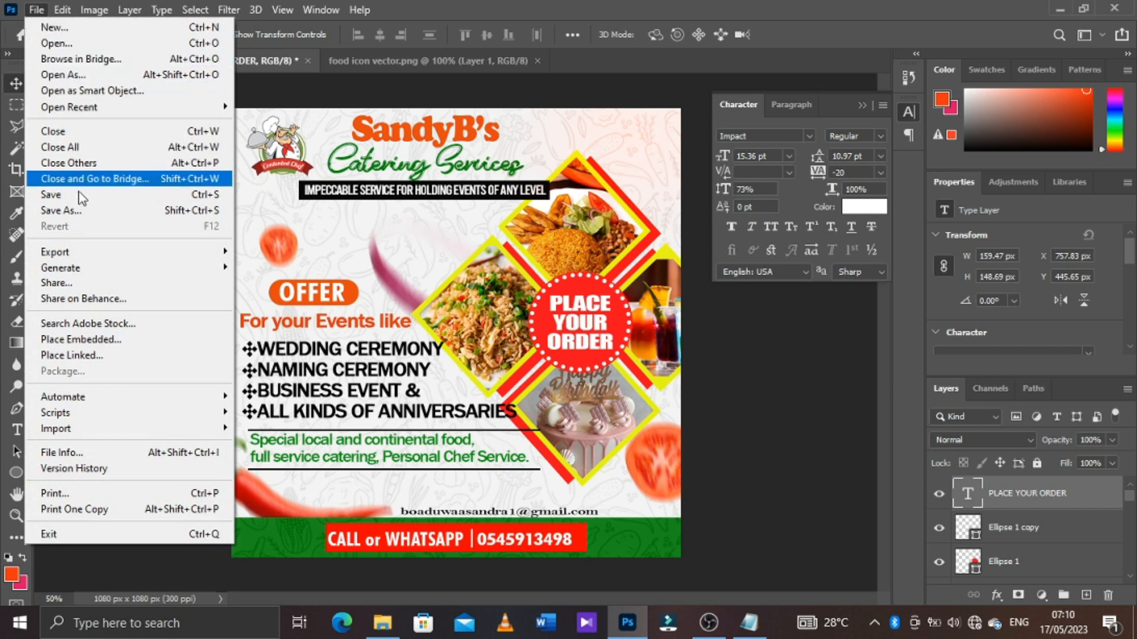
click(95, 213)
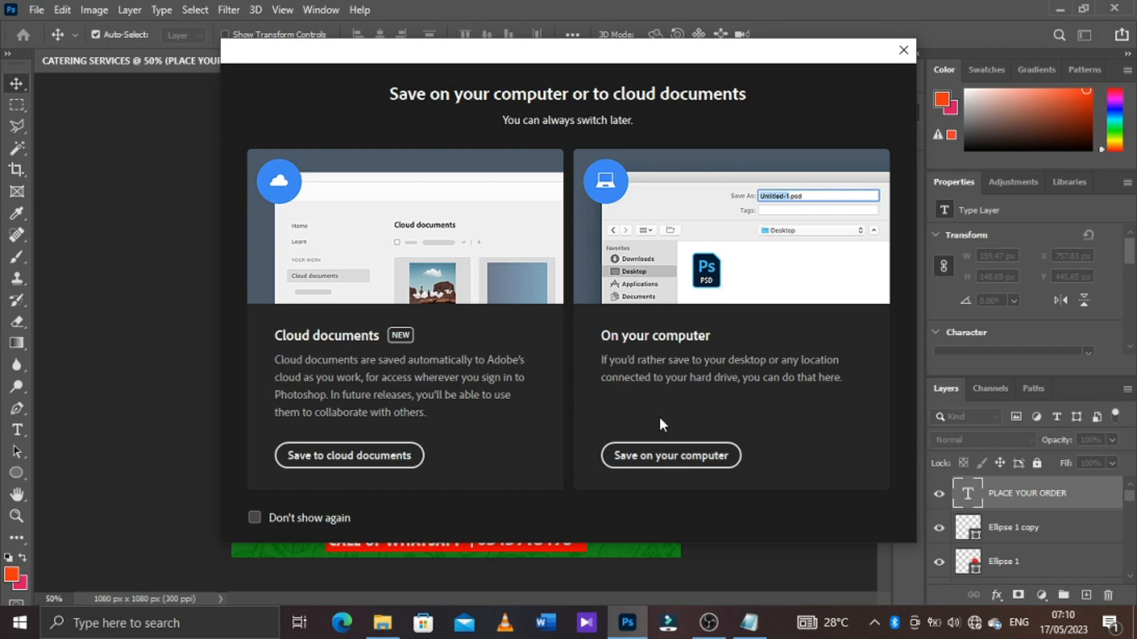
click(666, 458)
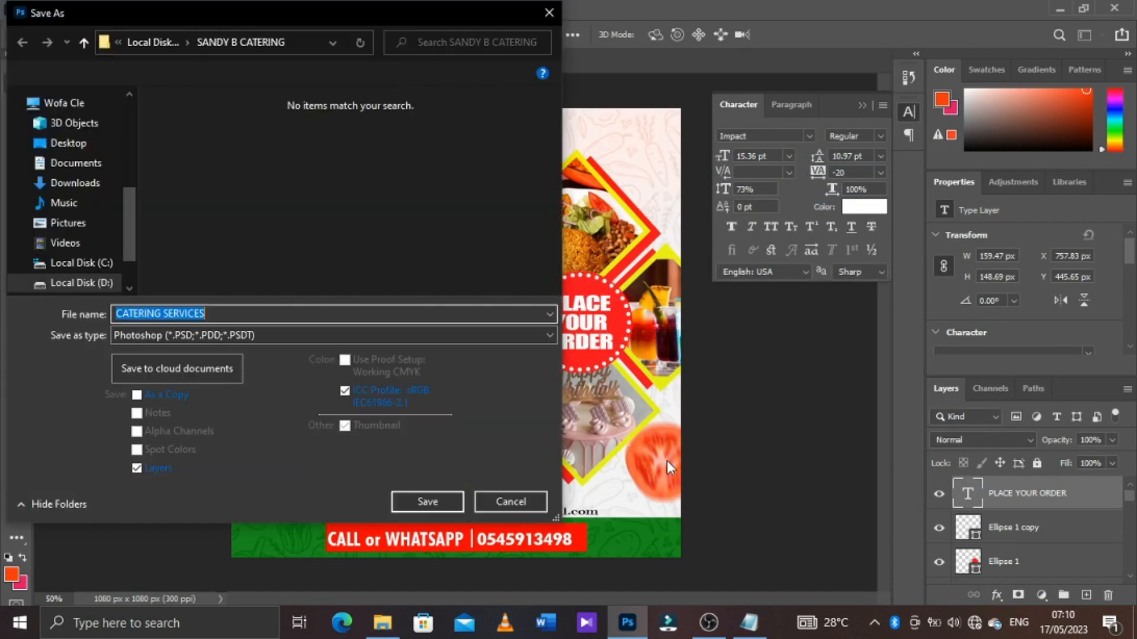
click(292, 335)
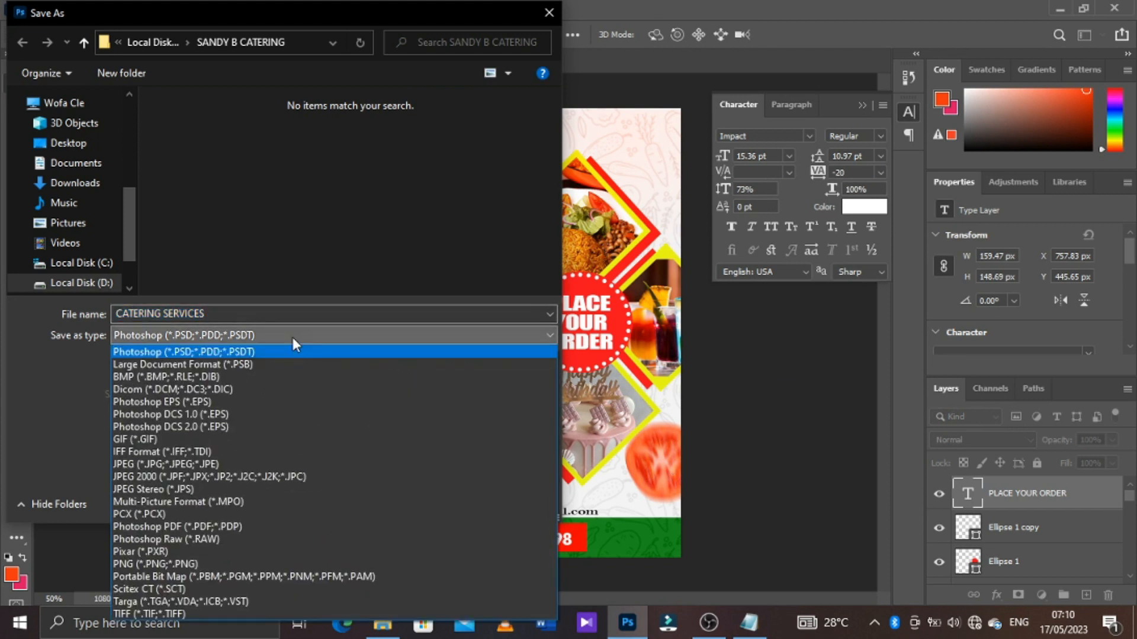
click(207, 464)
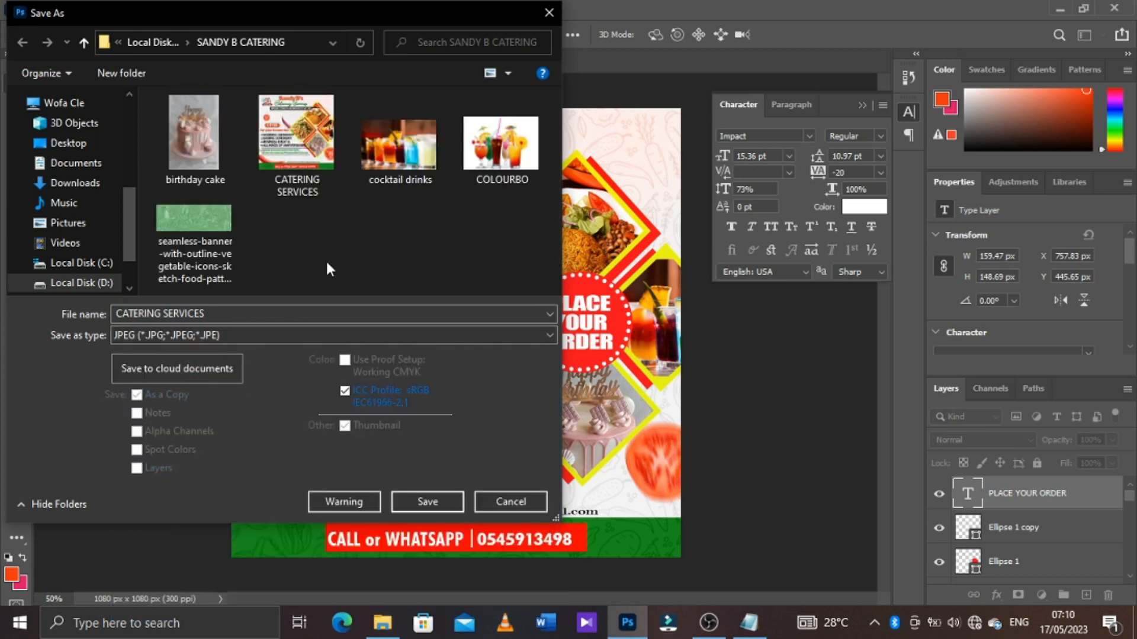
Save over the existing CATERING SERVICES image in the SANDY B CATERING folder with JPEG quality 10 and Progressive format
click(312, 161)
click(417, 500)
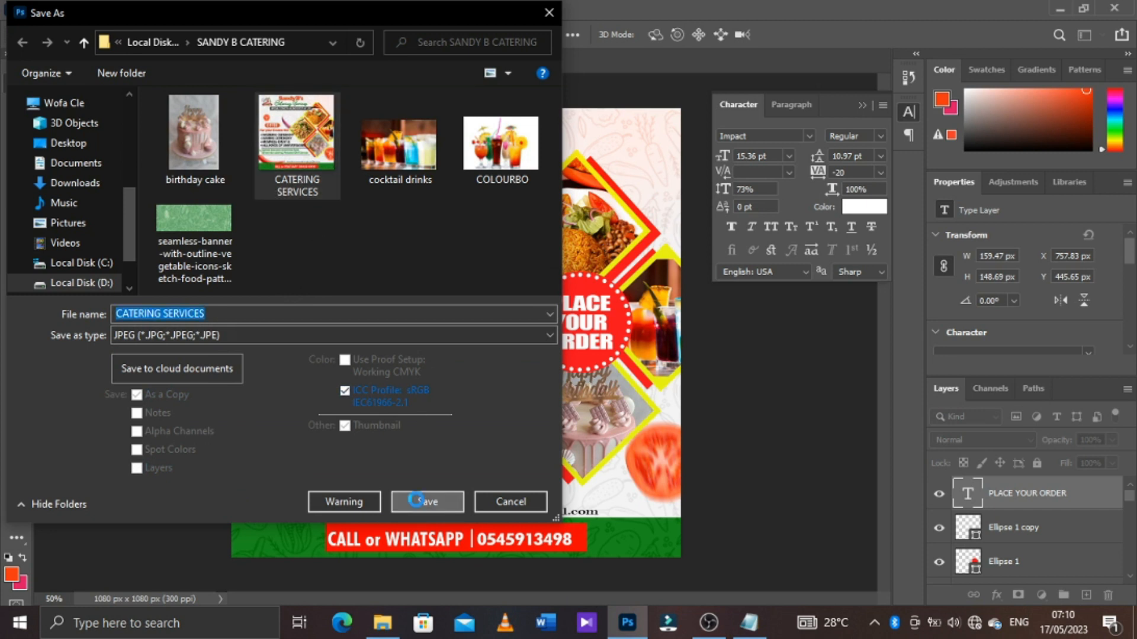
click(605, 312)
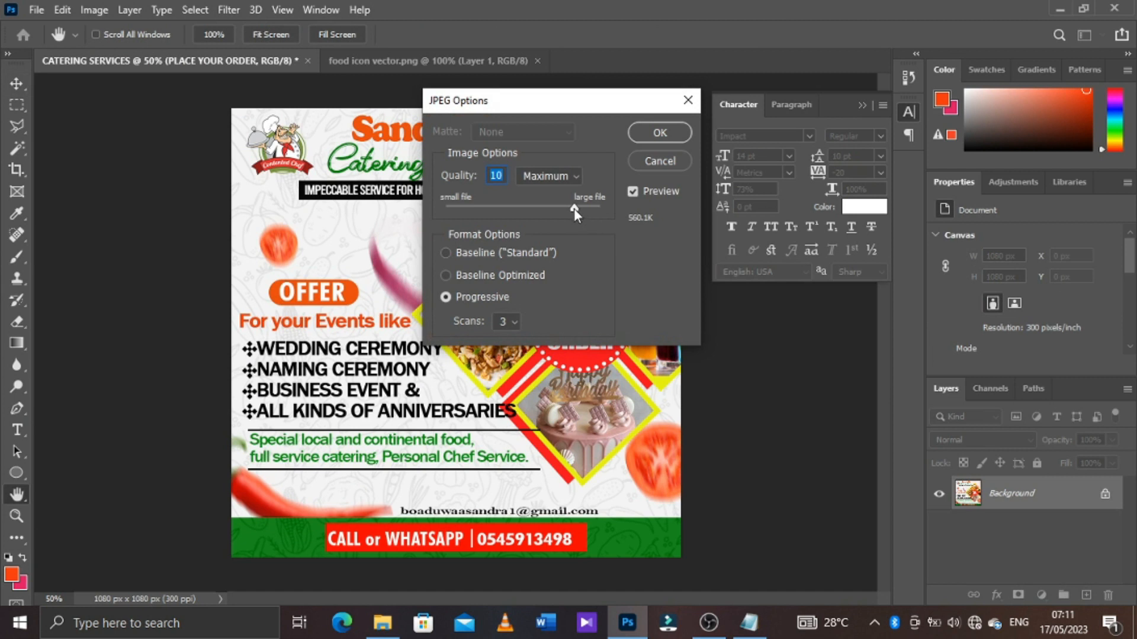
click(662, 135)
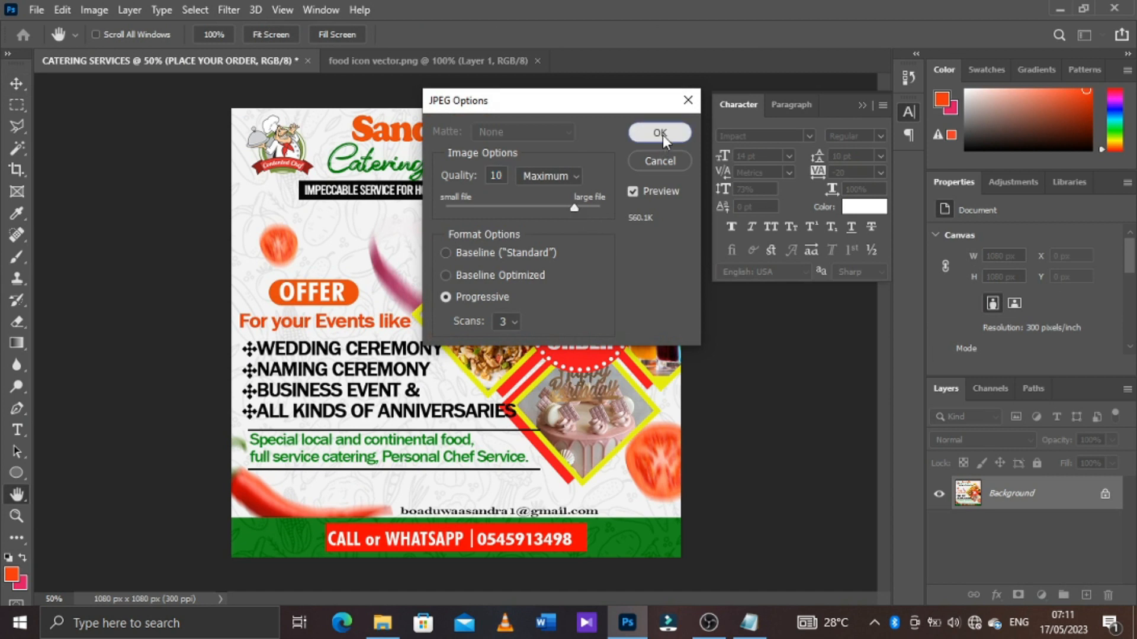